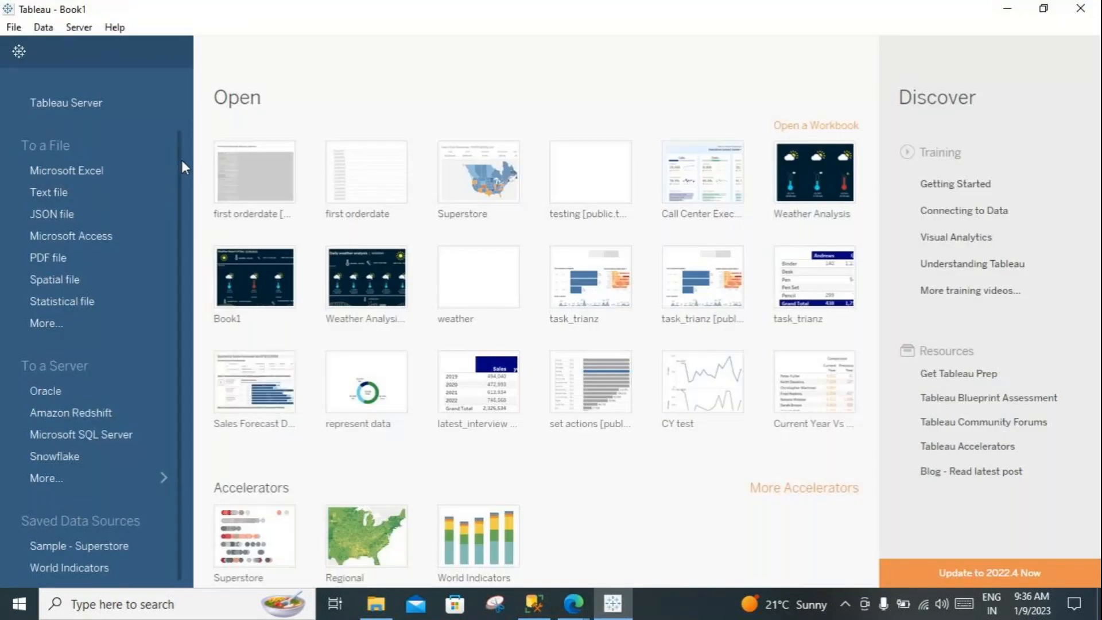
Step: Connect to the Microsoft SQL Server instance DESKTOP-QSNNDQS\SQLEXPRESS using Windows Authentication
{"action": "scroll", "coordinate": [181, 159], "scroll_direction": "up", "scroll_amount": 2}
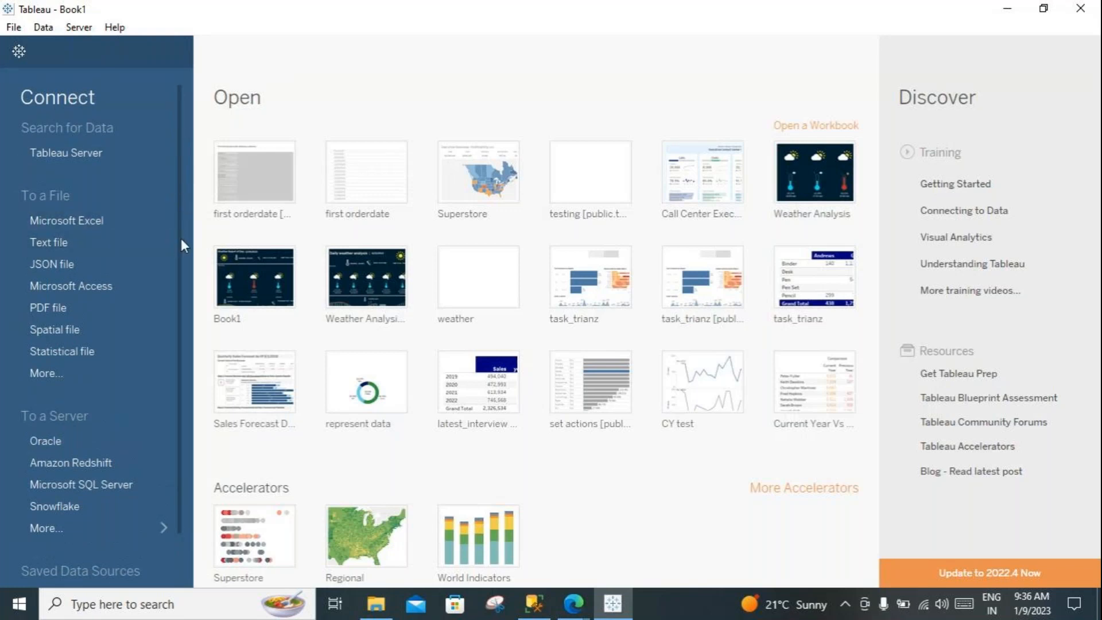
{"action": "scroll", "coordinate": [181, 240], "scroll_direction": "down", "scroll_amount": 2}
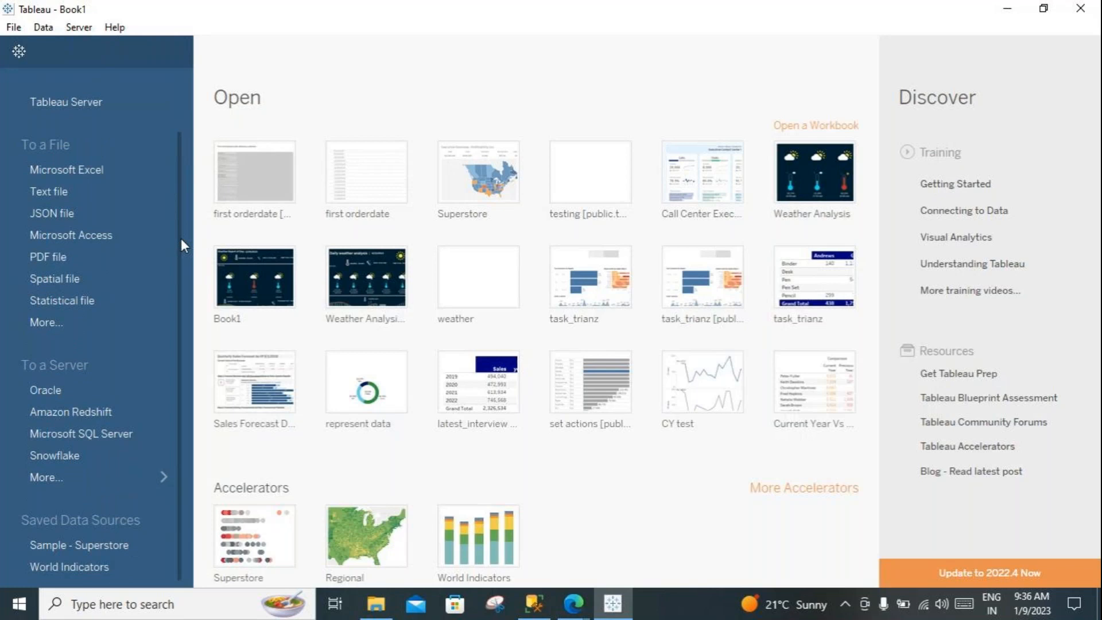
{"action": "left_click", "coordinate": [115, 439]}
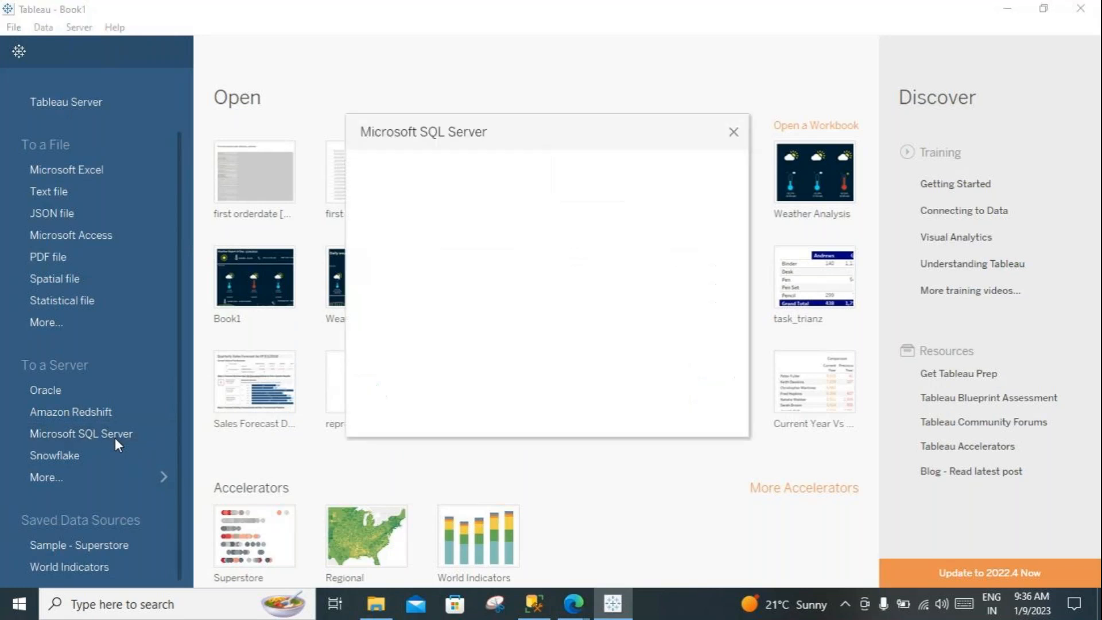
{"action": "left_click_drag", "start_coordinate": [533, 224], "coordinate": [343, 225]}
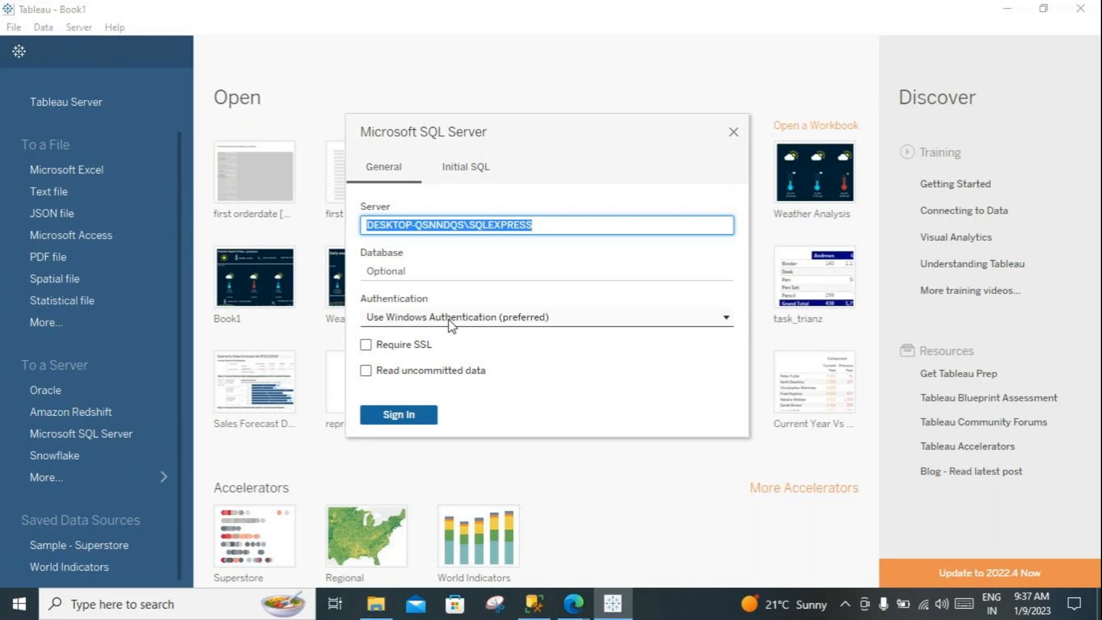
{"action": "left_click", "coordinate": [400, 423]}
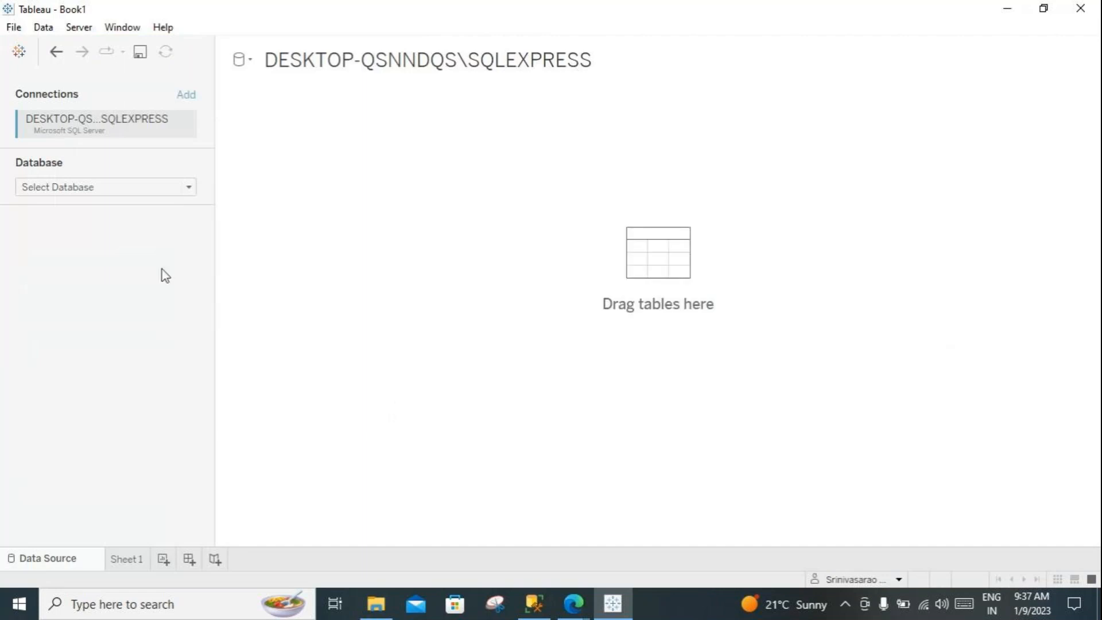
Step: Choose the AdventureWorksDW2019 database and add the DimCustomer table to the data source canvas
{"action": "left_click", "coordinate": [190, 188]}
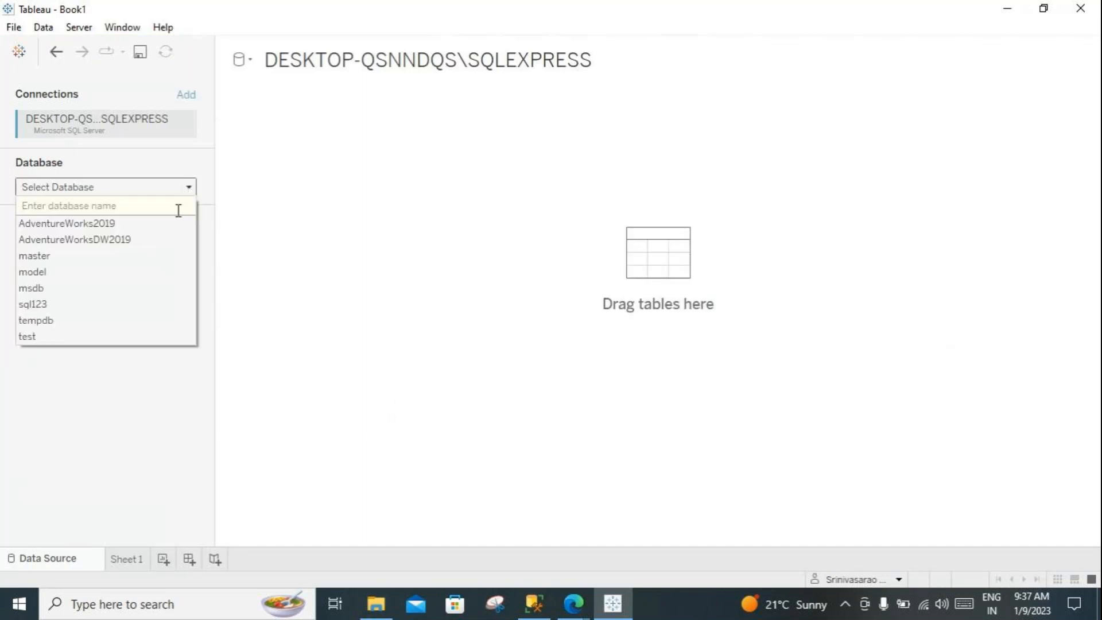
{"action": "left_click", "coordinate": [103, 240]}
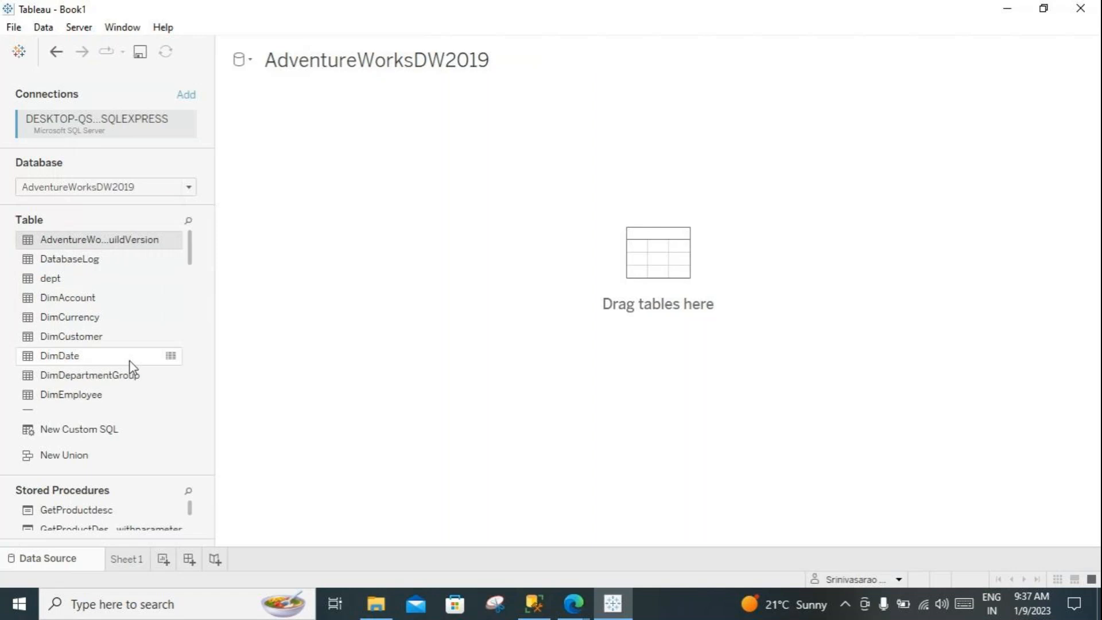
{"action": "left_click_drag", "start_coordinate": [73, 340], "coordinate": [632, 252]}
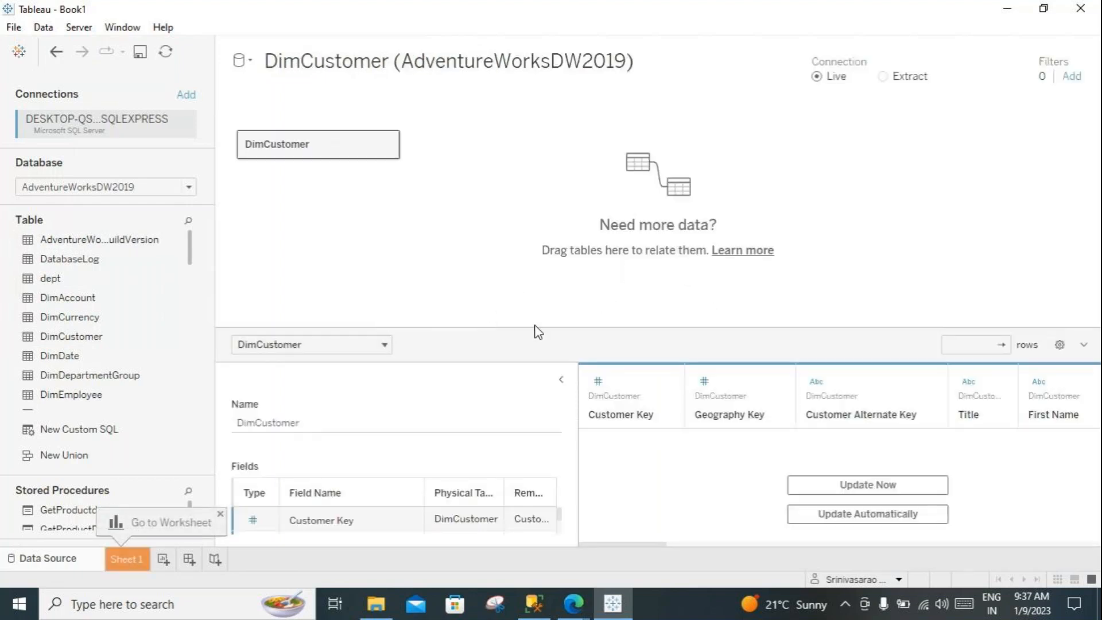
Step: Load the DimCustomer rows into an enlarged data preview with the table details collapsed
{"action": "left_click_drag", "start_coordinate": [536, 328], "coordinate": [519, 247]}
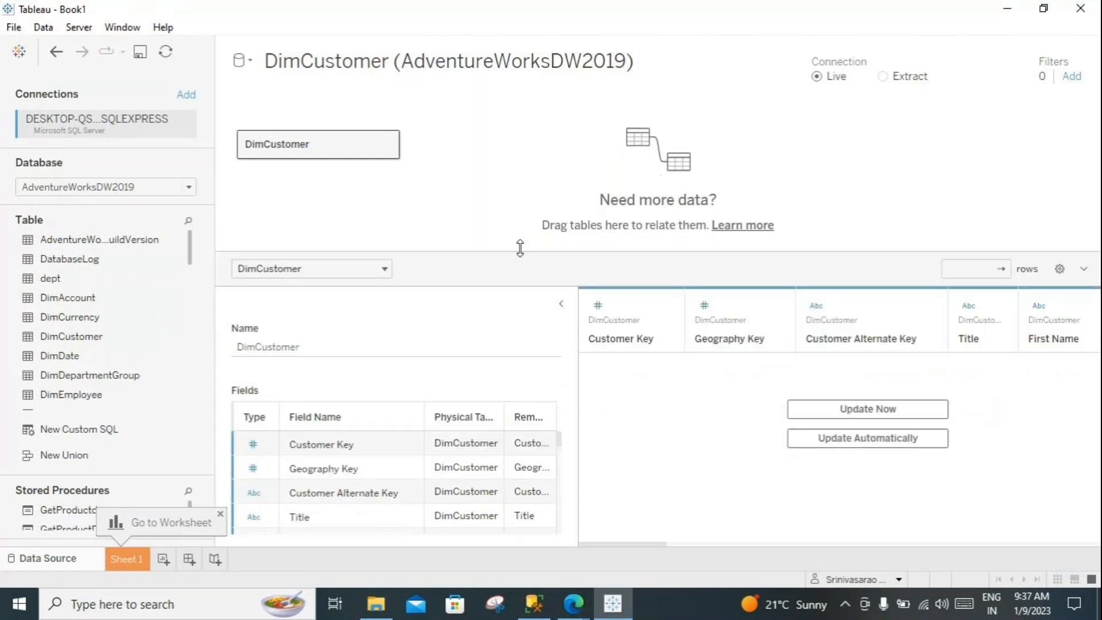
{"action": "left_click", "coordinate": [851, 409]}
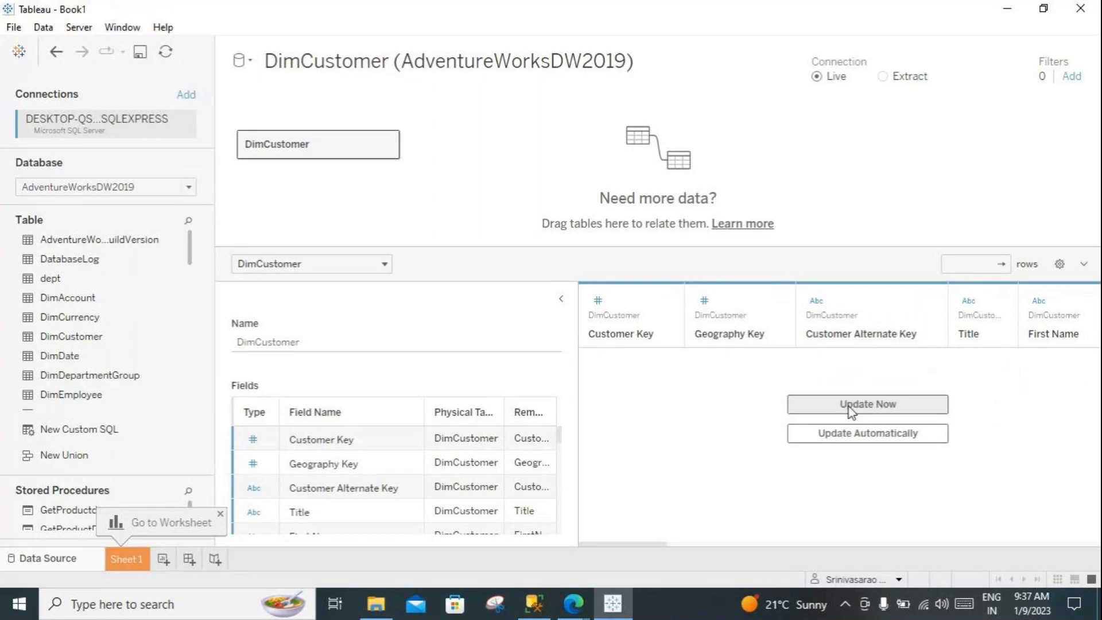
{"action": "left_click", "coordinate": [561, 299]}
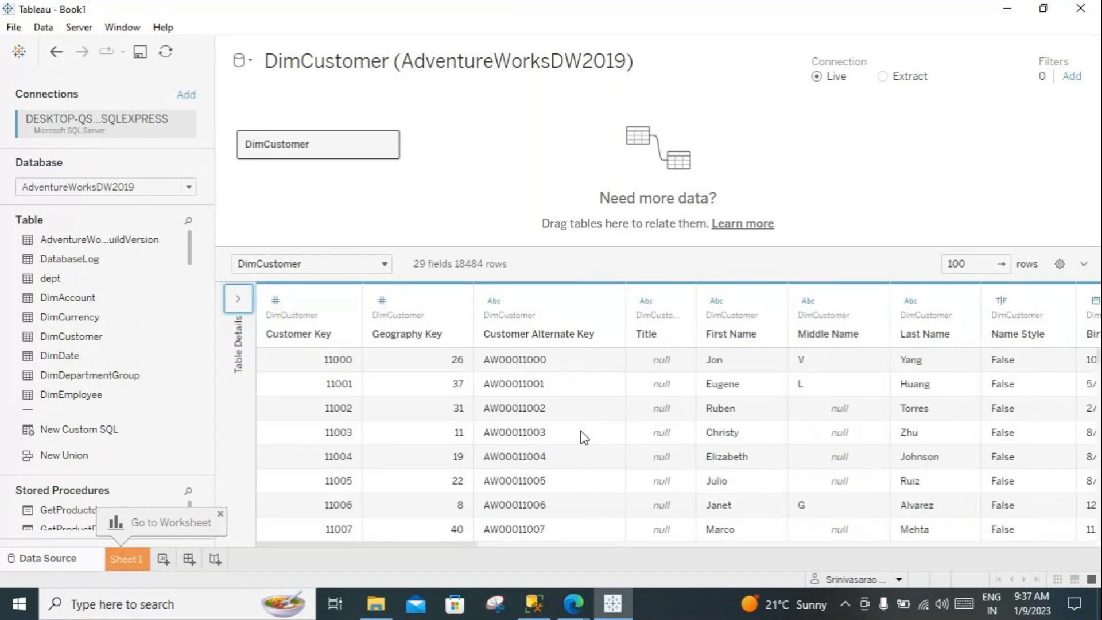
{"action": "scroll", "coordinate": [486, 424], "scroll_direction": "down", "scroll_amount": 5}
{"action": "scroll", "coordinate": [485, 423], "scroll_direction": "down", "scroll_amount": 5}
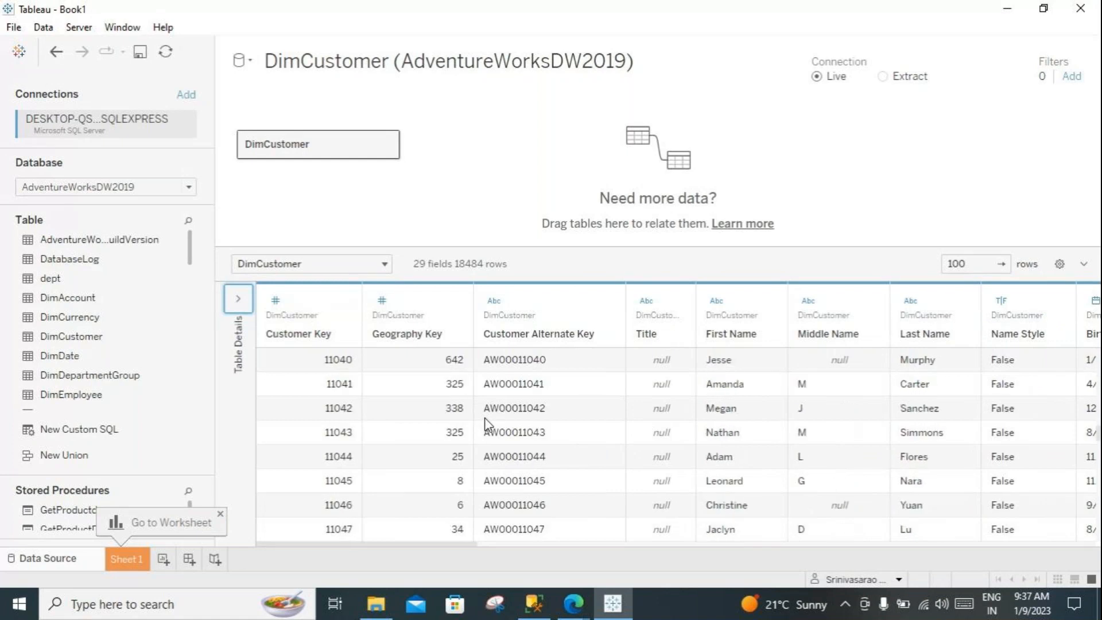
Step: Open the Sheet 1 worksheet and widen the area holding the Pages, Filters and Marks cards
{"action": "left_click", "coordinate": [221, 513]}
{"action": "left_click", "coordinate": [127, 558]}
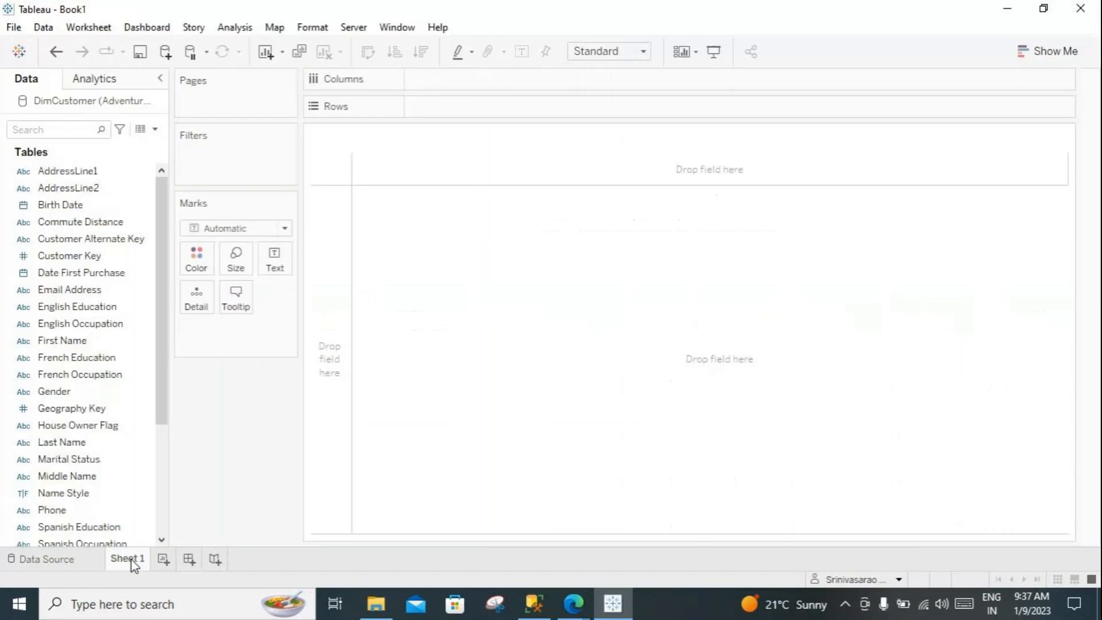
{"action": "mouse_move", "coordinate": [167, 369]}
{"action": "left_mouse_down"}
{"action": "mouse_move", "coordinate": [256, 368]}
{"action": "mouse_move", "coordinate": [163, 381]}
{"action": "left_mouse_up"}
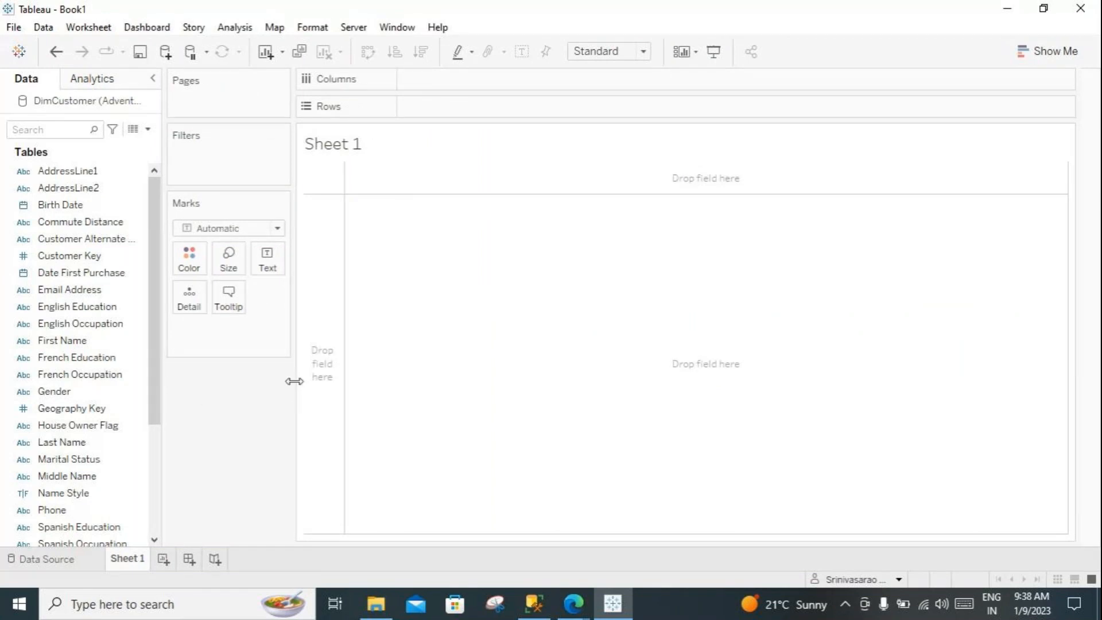
{"action": "left_click_drag", "start_coordinate": [290, 381], "coordinate": [363, 379]}
Step: Switch to SQL Server Management Studio and open sql questions.sql at its numbered list of questions
{"action": "left_click", "coordinate": [534, 604]}
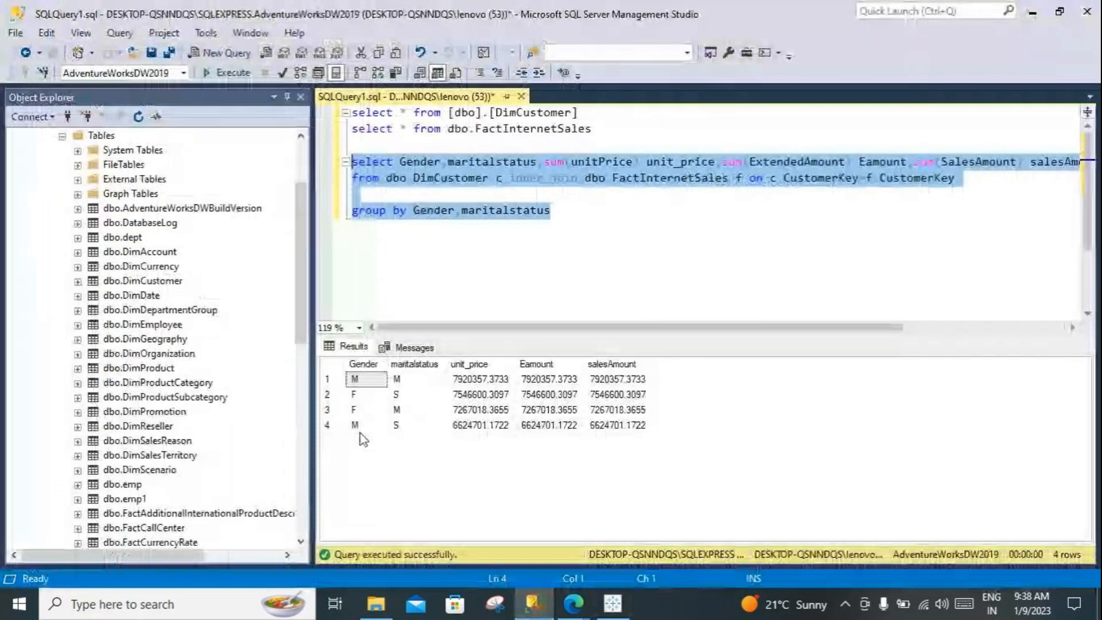
{"action": "scroll", "coordinate": [434, 301], "scroll_direction": "down", "scroll_amount": 2}
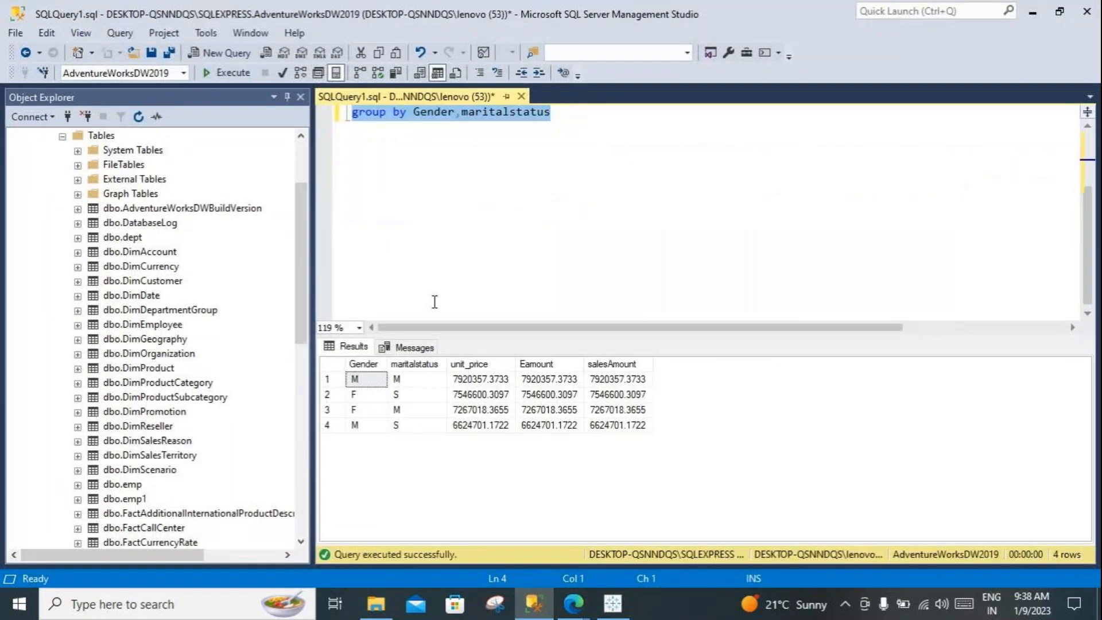
{"action": "scroll", "coordinate": [435, 301], "scroll_direction": "up", "scroll_amount": 2}
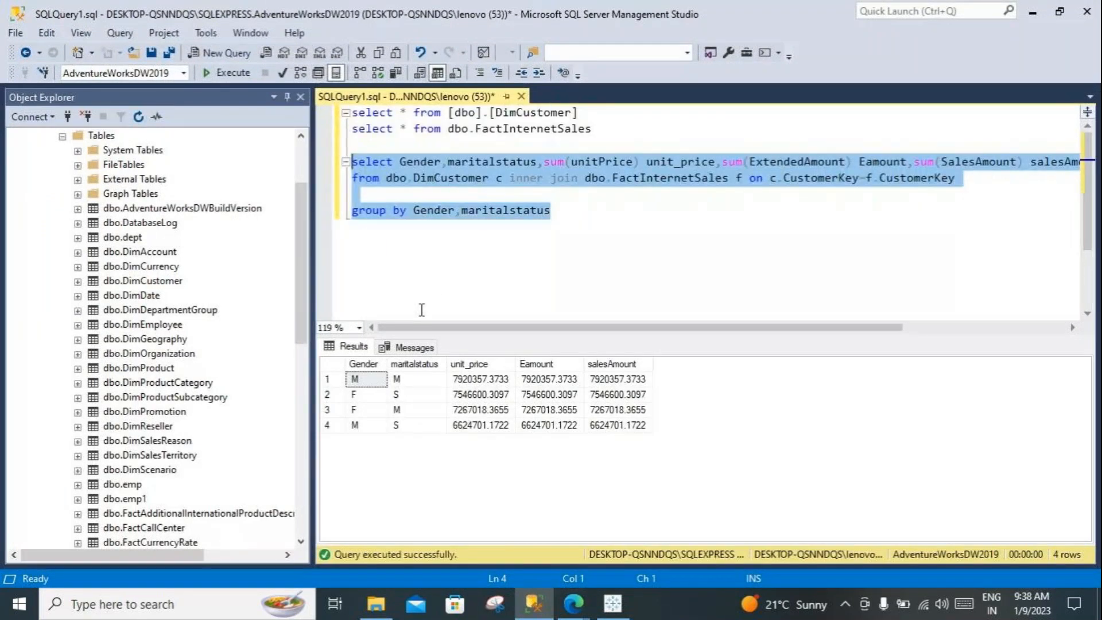
{"action": "left_click", "coordinate": [562, 212]}
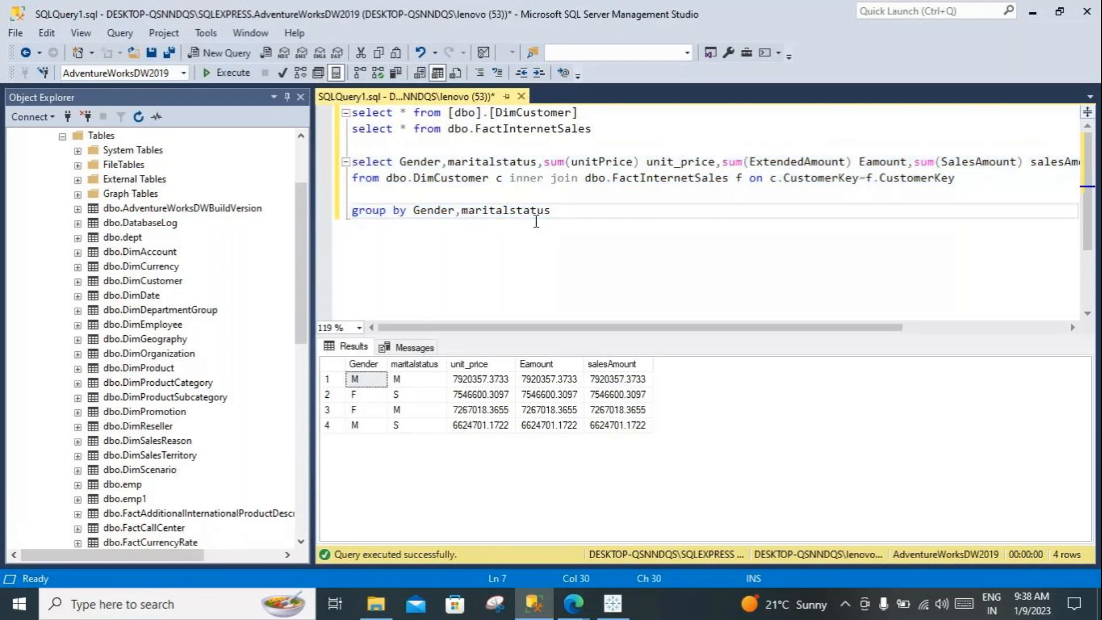
{"action": "left_click", "coordinate": [135, 60]}
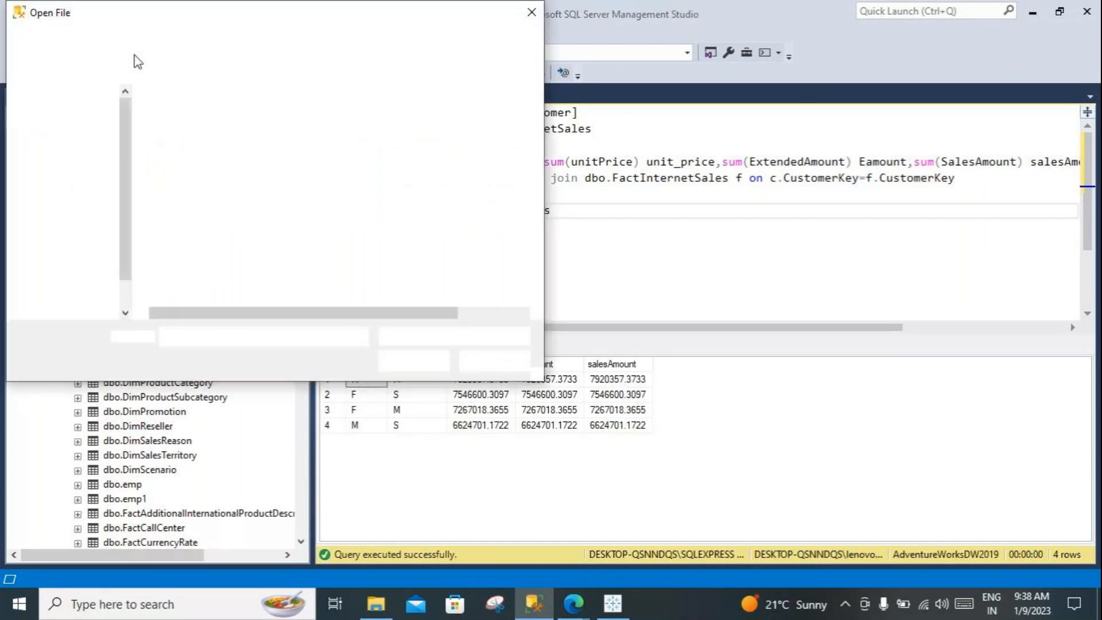
{"action": "left_click", "coordinate": [190, 138]}
{"action": "left_click", "coordinate": [410, 361]}
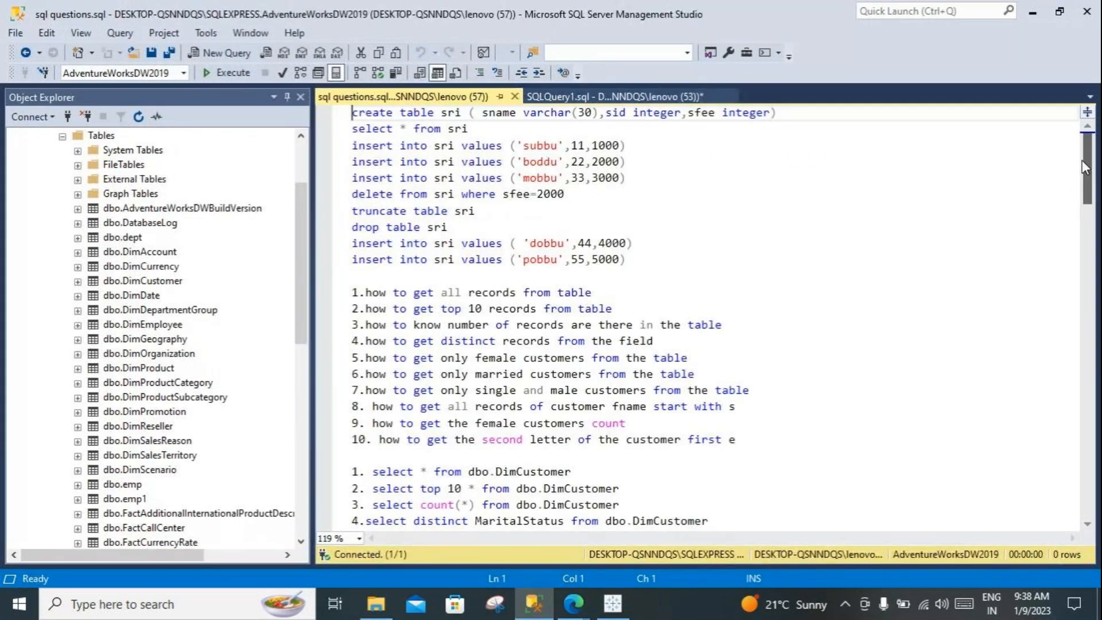
{"action": "left_click_drag", "start_coordinate": [1089, 164], "coordinate": [1092, 186]}
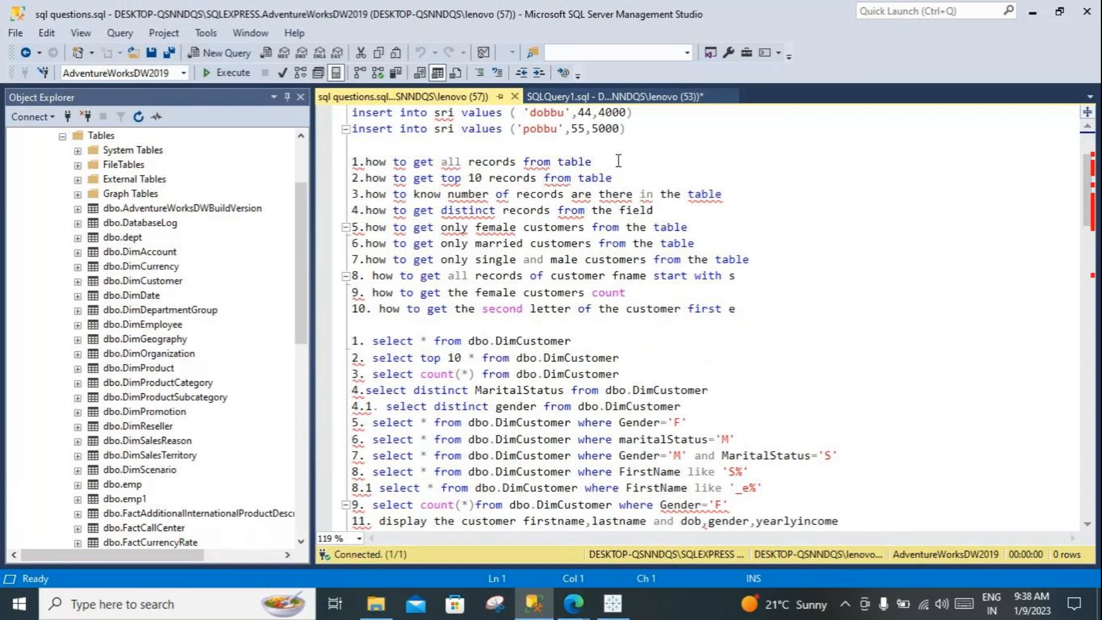
Step: Highlight question 2, "how to get top 10 records from table", in the sql questions.sql list
{"action": "left_click", "coordinate": [613, 603]}
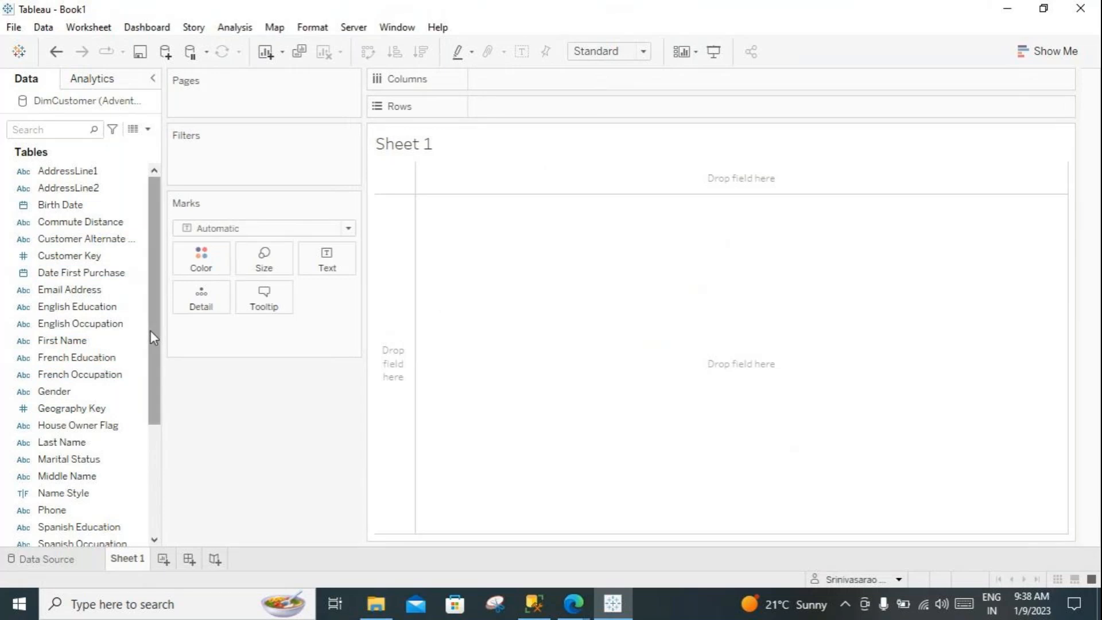
{"action": "left_click", "coordinate": [537, 606]}
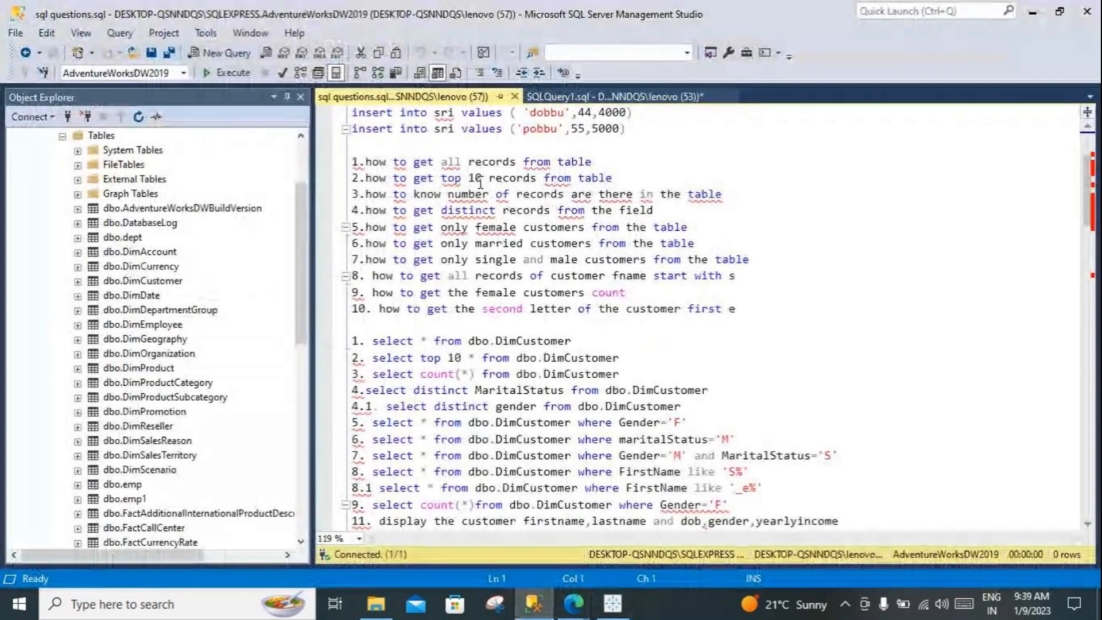
{"action": "left_click_drag", "start_coordinate": [631, 178], "coordinate": [478, 178]}
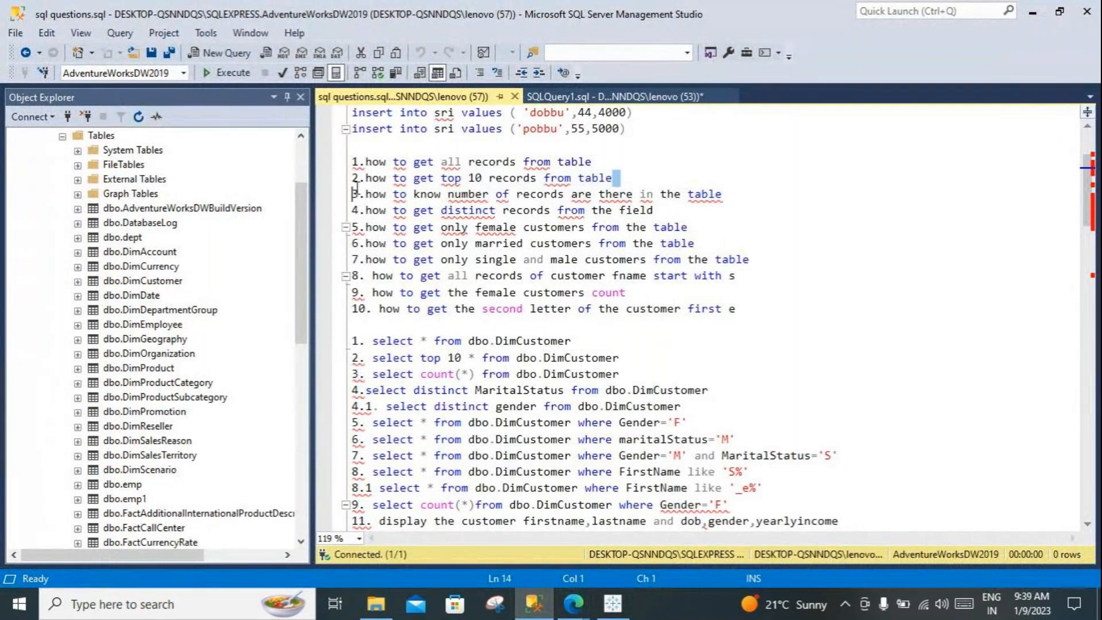
{"action": "left_click_drag", "start_coordinate": [613, 178], "coordinate": [366, 178]}
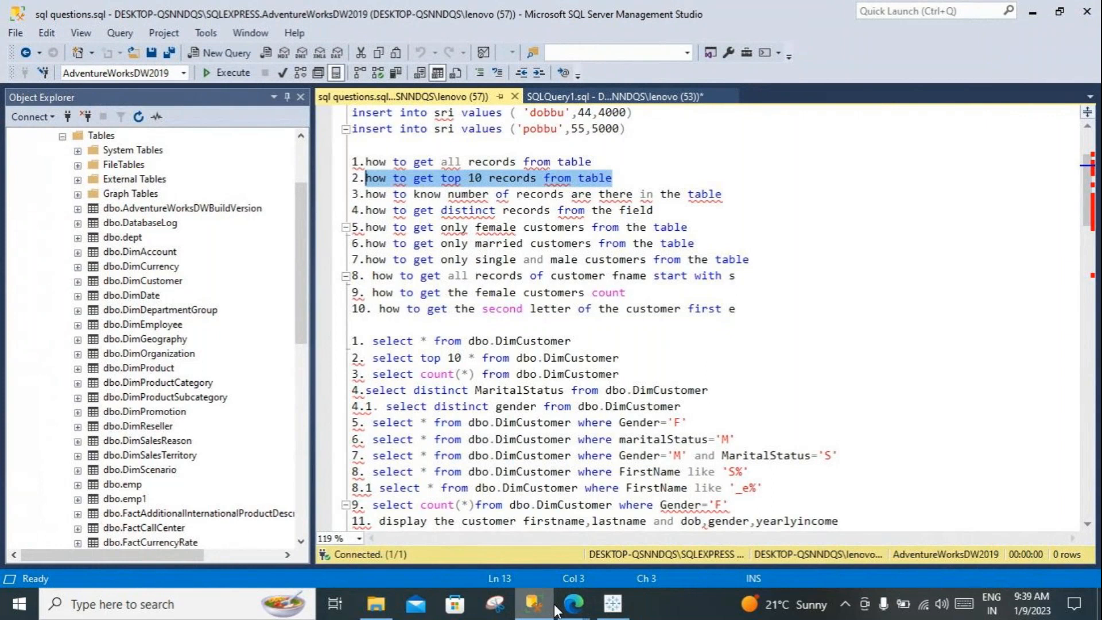
{"action": "mouse_move", "coordinate": [533, 609]}
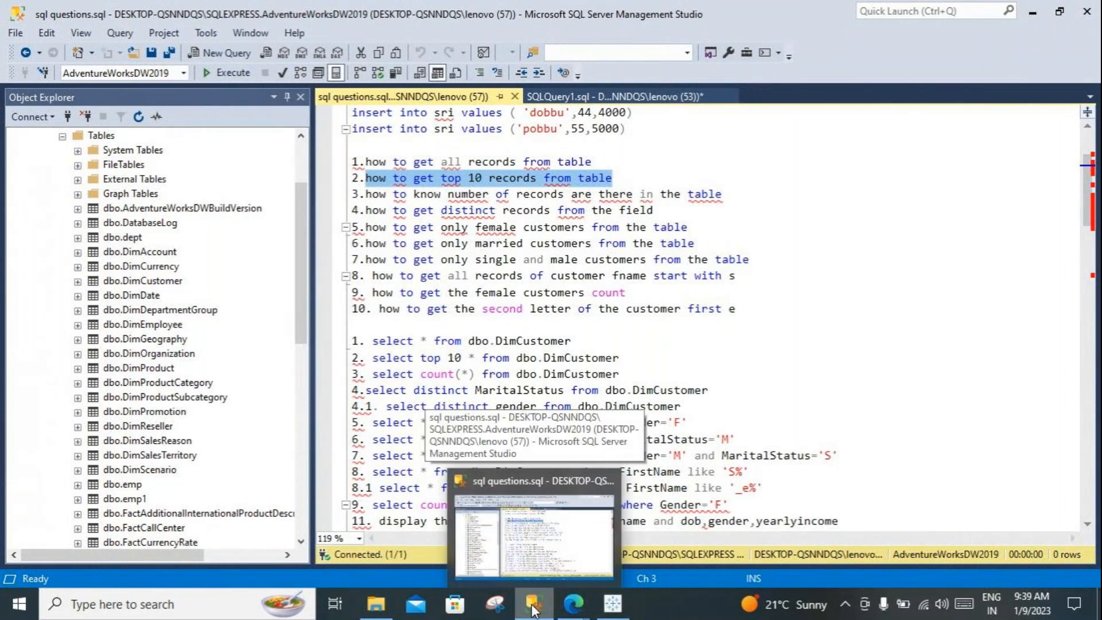
Step: Switch to Tableau and limit the DimCustomer data source preview to 10 rows
{"action": "left_click", "coordinate": [612, 606]}
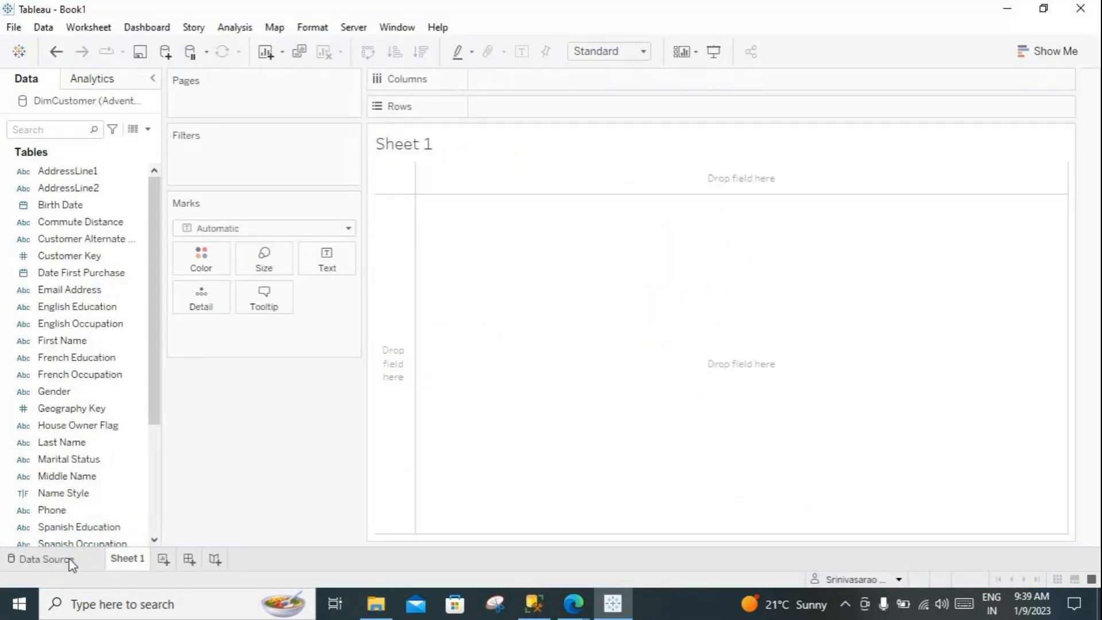
{"action": "left_click", "coordinate": [70, 561]}
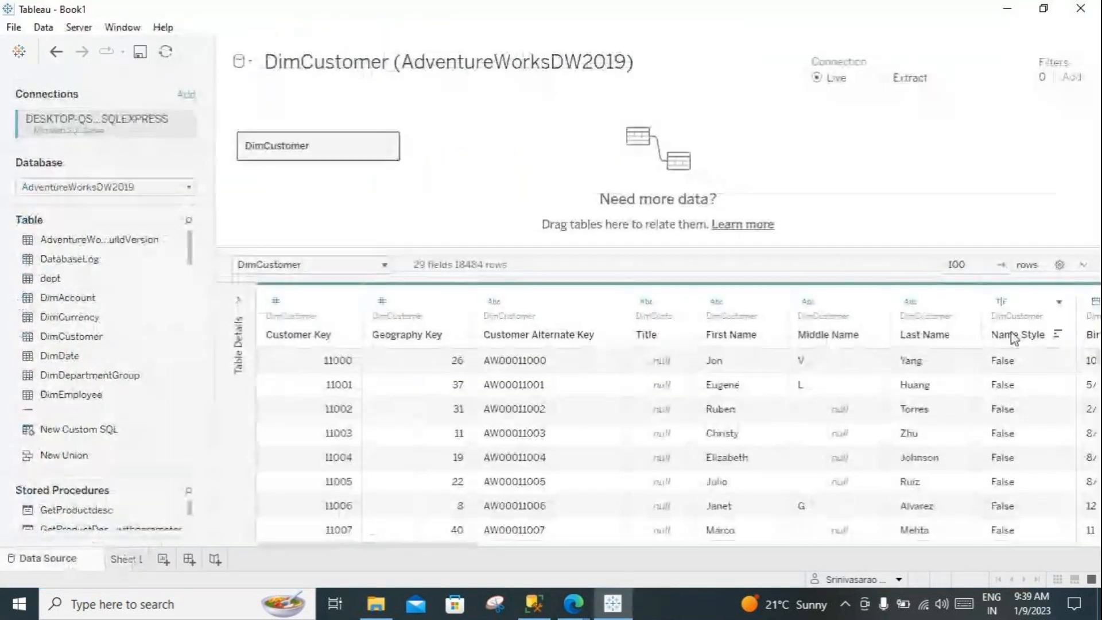
{"action": "left_click", "coordinate": [975, 263]}
{"action": "key", "text": "BackSpace"}
{"action": "key", "text": "Return"}
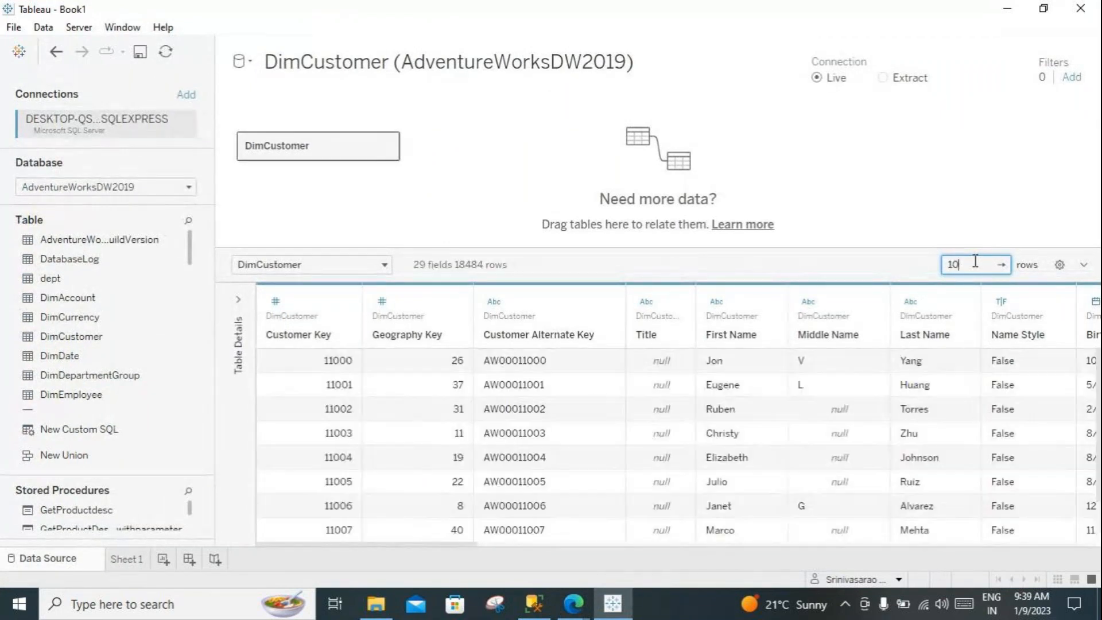
{"action": "scroll", "coordinate": [790, 505], "scroll_direction": "down", "scroll_amount": 2}
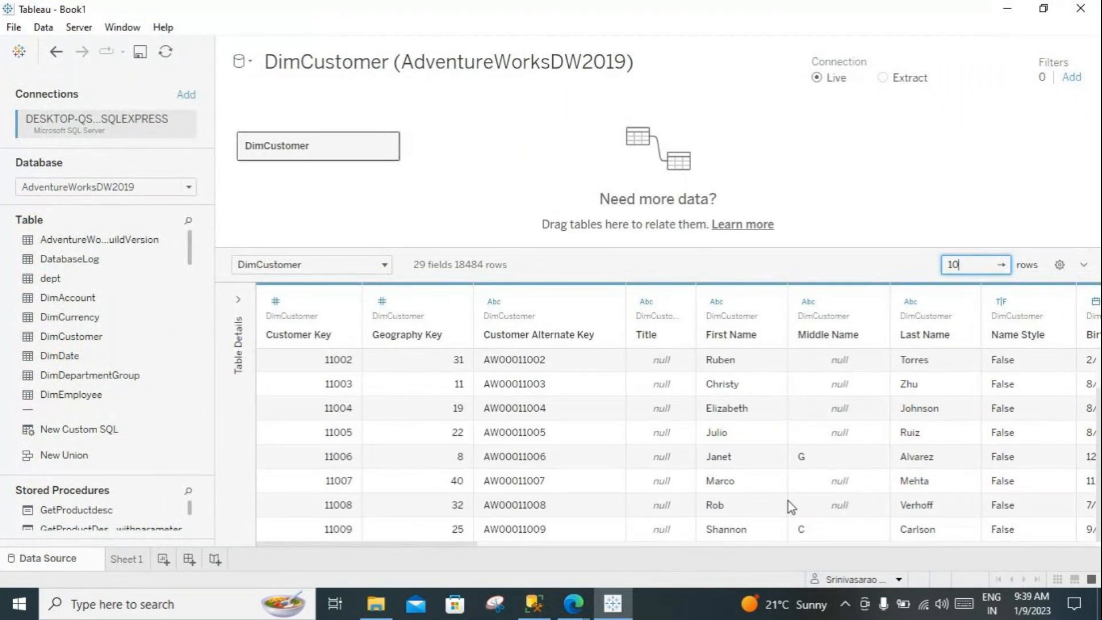
{"action": "scroll", "coordinate": [787, 505], "scroll_direction": "up", "scroll_amount": 1}
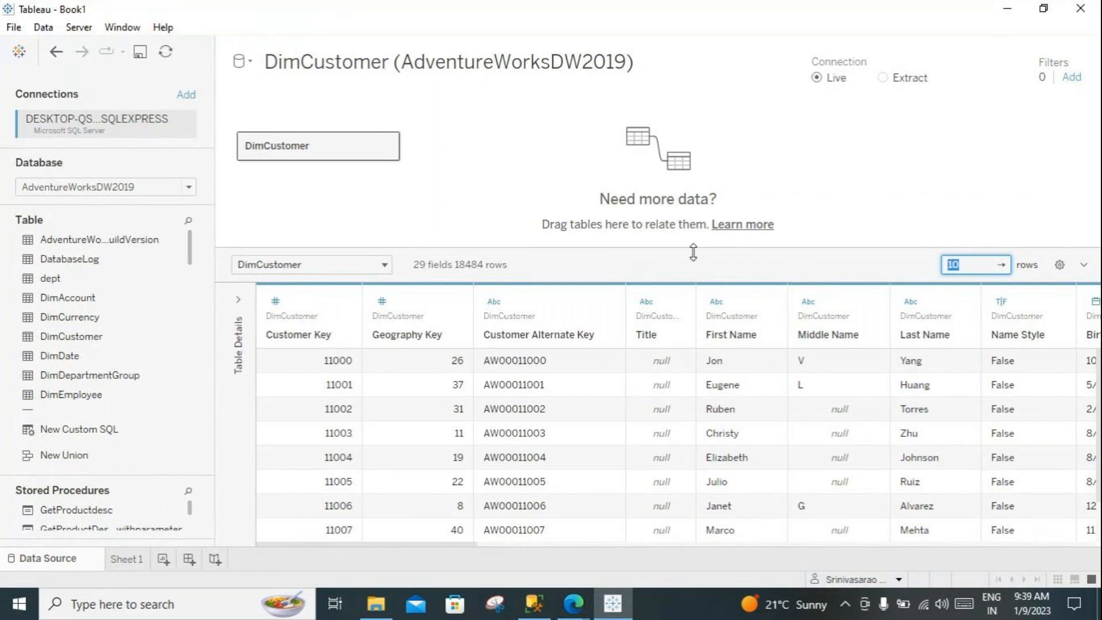
Step: Return to Sheet 1, and highlight question 3 about the number of records in SQL Server Management Studio's question list
{"action": "left_click", "coordinate": [531, 602]}
{"action": "left_click", "coordinate": [532, 601]}
{"action": "left_click", "coordinate": [124, 559]}
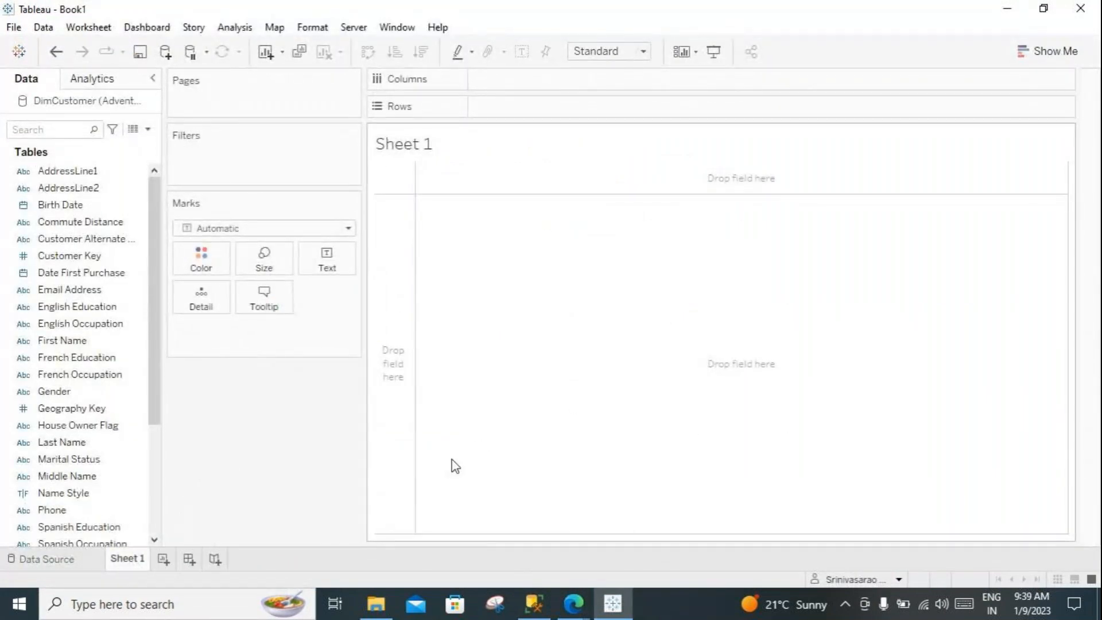
{"action": "left_click", "coordinate": [532, 611]}
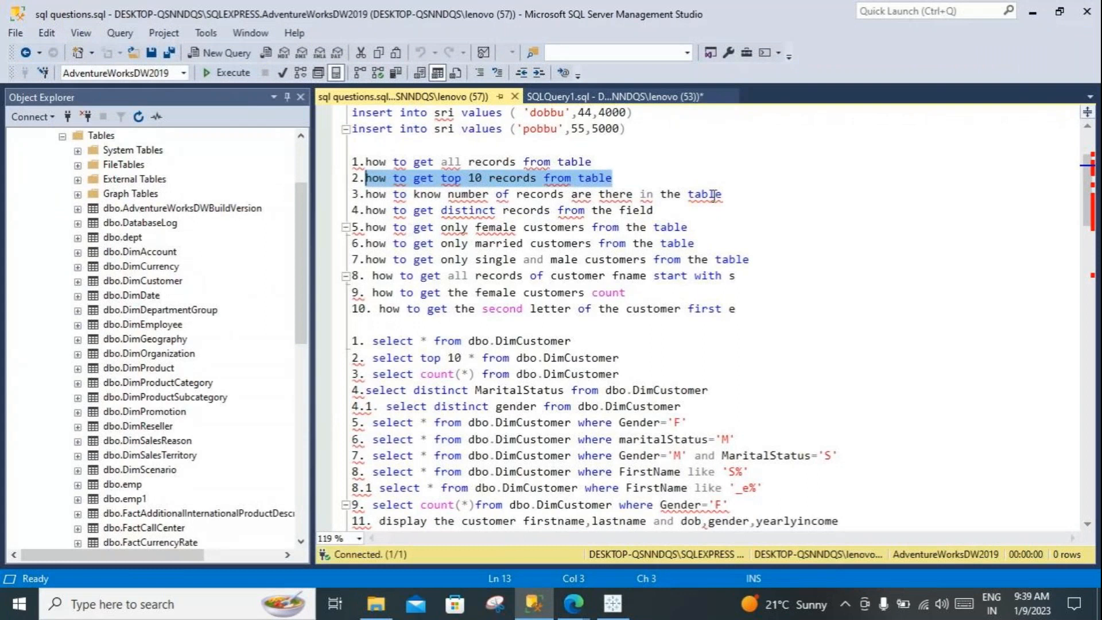
{"action": "left_click_drag", "start_coordinate": [735, 197], "coordinate": [351, 195]}
Step: Switch to Tableau and search the data fields for "cou"
{"action": "left_click", "coordinate": [612, 603]}
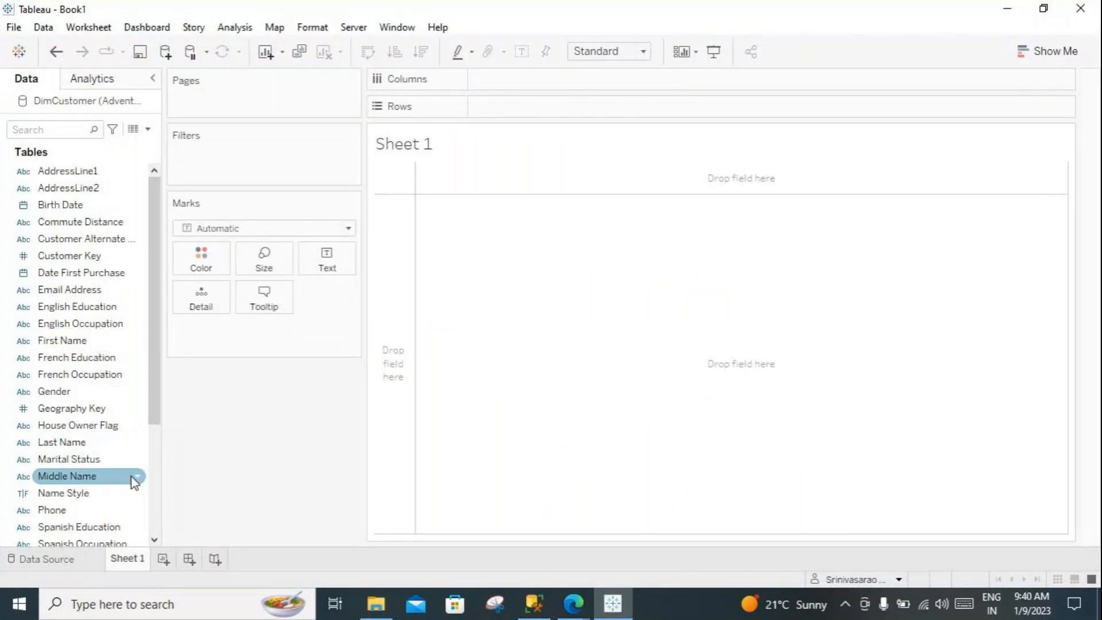
{"action": "left_click_drag", "start_coordinate": [153, 315], "coordinate": [161, 426]}
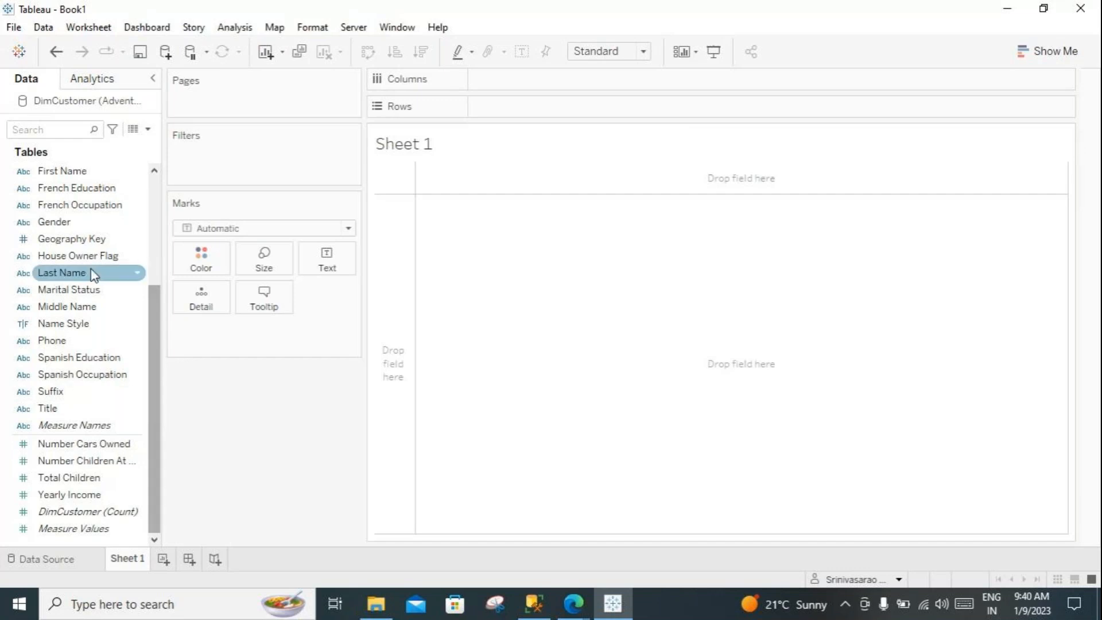
{"action": "left_click", "coordinate": [70, 131]}
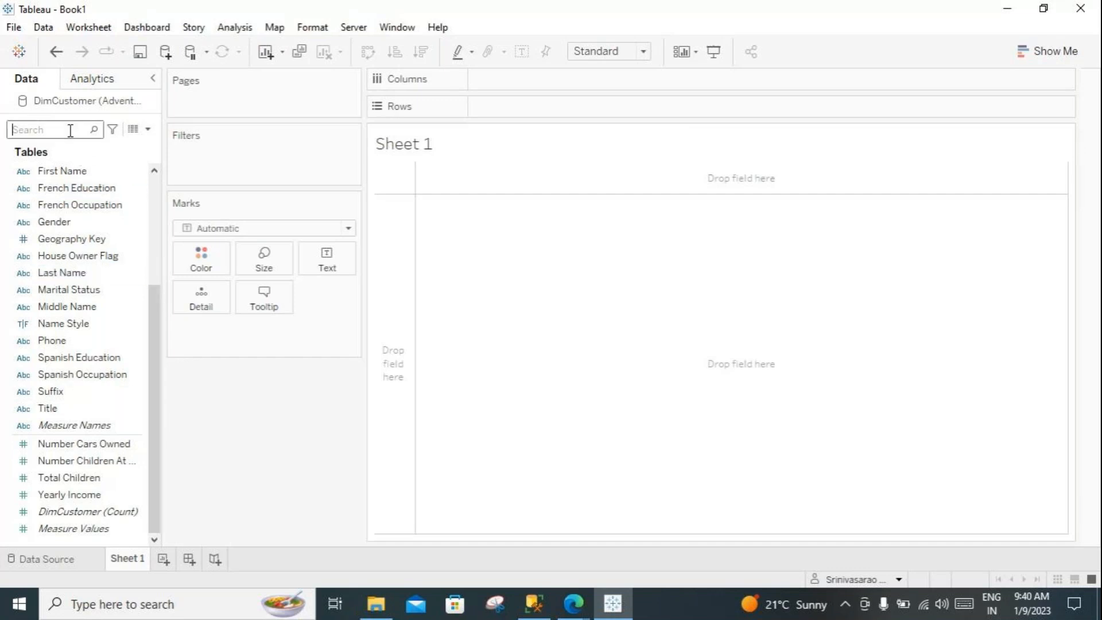
{"action": "type", "text": "num"}
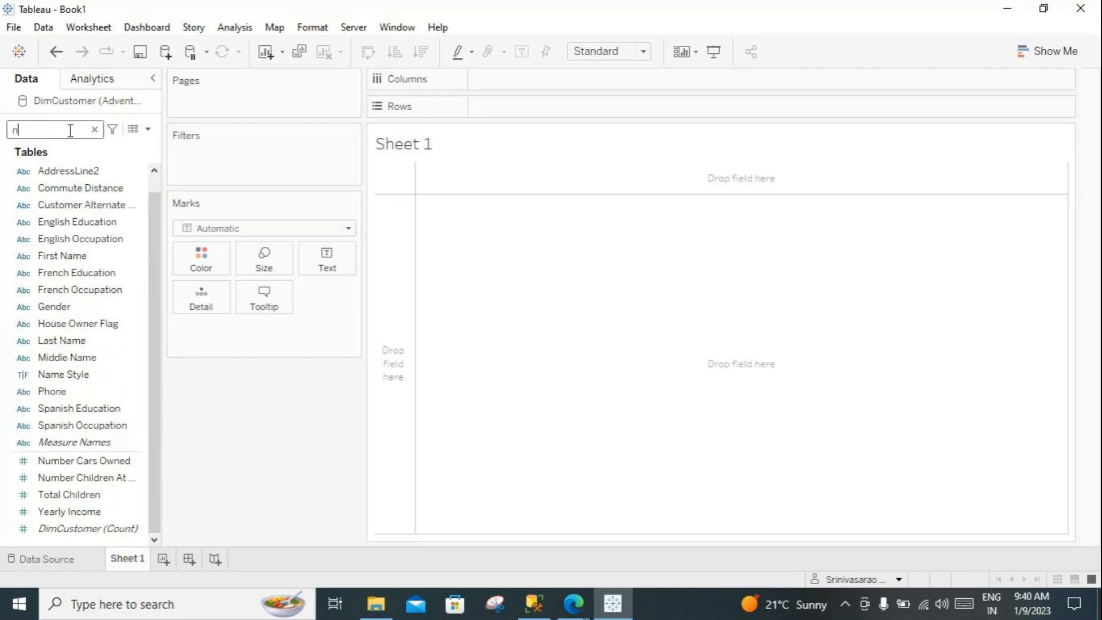
{"action": "key", "text": "BackSpace"}
{"action": "key", "text": "BackSpace"}
{"action": "key", "text": "BackSpace"}
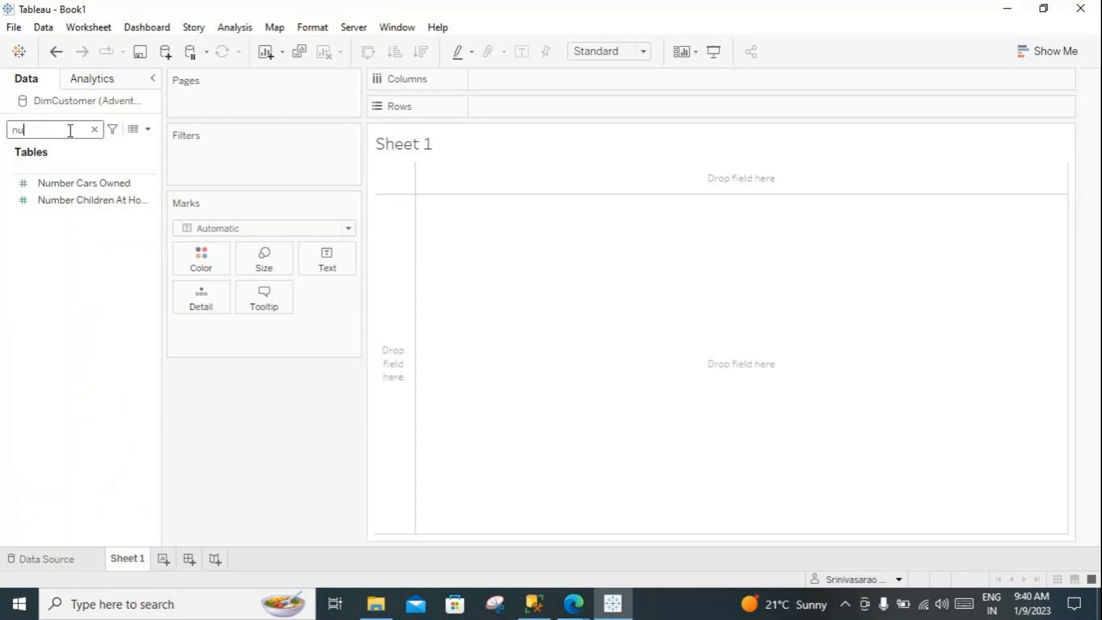
{"action": "type", "text": "cou"}
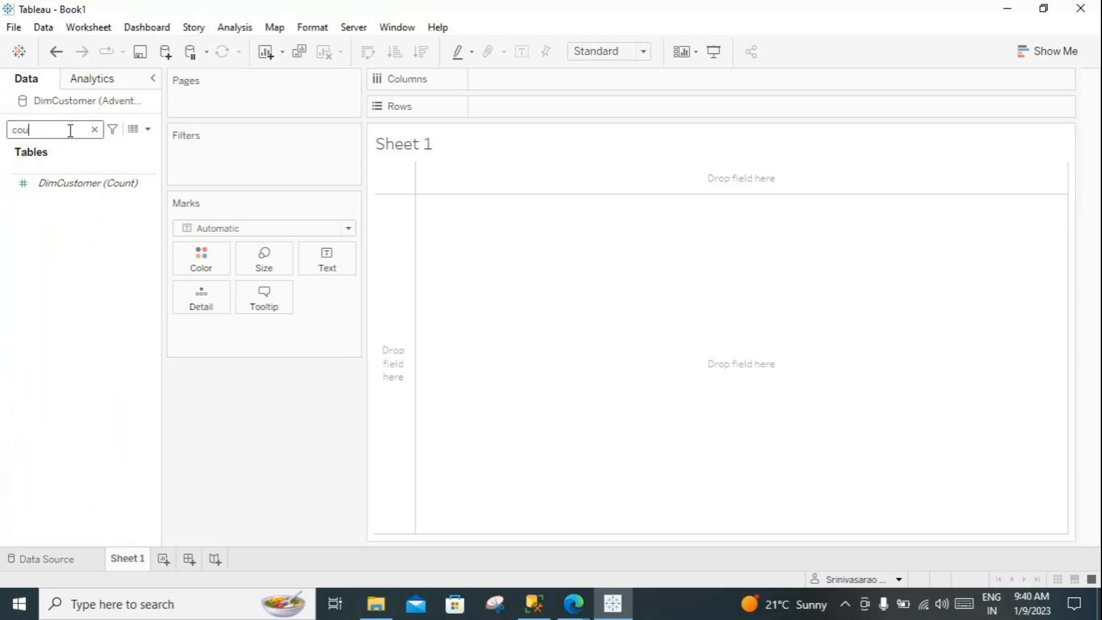
Step: Add DimCustomer (Count) to Sheet 1 and display it as a text table
{"action": "left_click", "coordinate": [74, 184]}
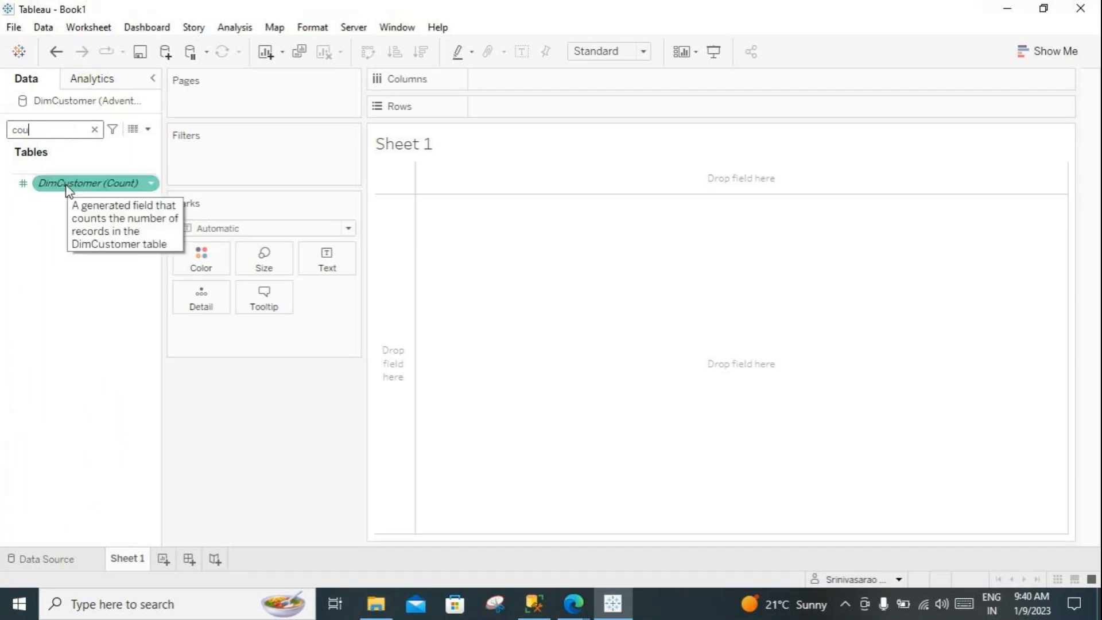
{"action": "mouse_move", "coordinate": [69, 189]}
{"action": "left_mouse_down"}
{"action": "mouse_move", "coordinate": [280, 229]}
{"action": "mouse_move", "coordinate": [541, 145]}
{"action": "mouse_move", "coordinate": [535, 115]}
{"action": "mouse_move", "coordinate": [539, 314]}
{"action": "left_mouse_up"}
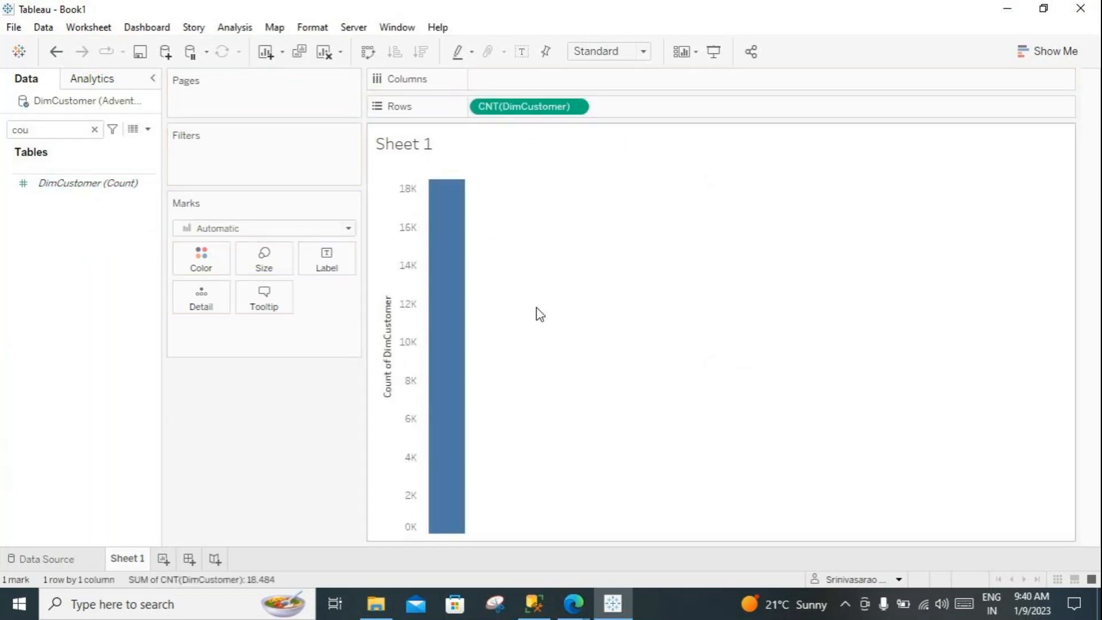
{"action": "left_click", "coordinate": [1030, 55]}
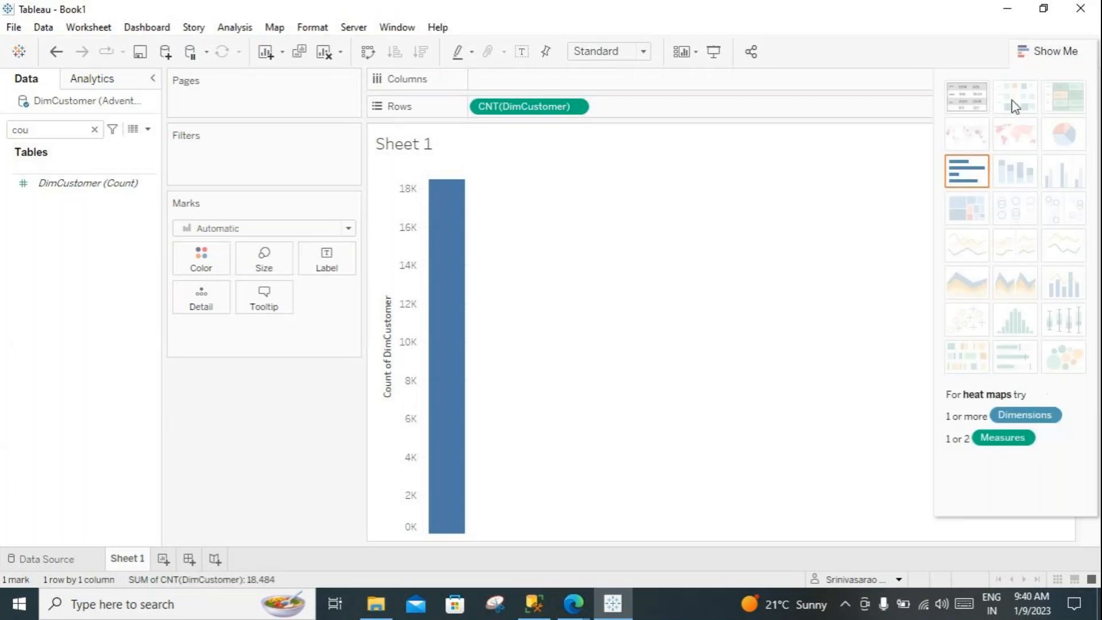
{"action": "left_click", "coordinate": [962, 99]}
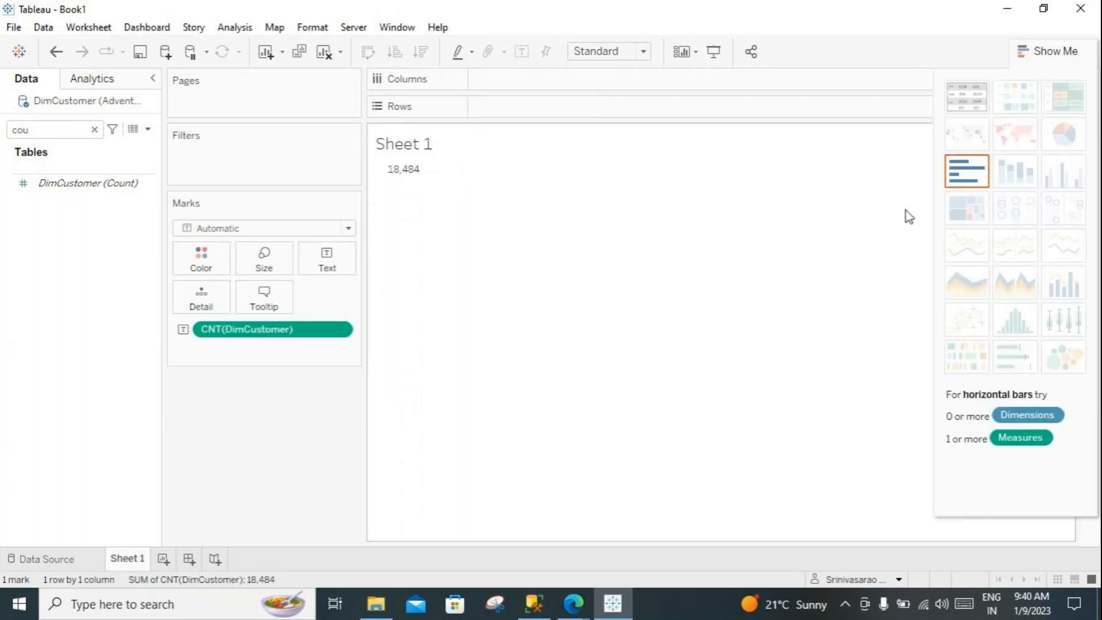
Step: Switch to the GoTo meeting in Microsoft Edge, turn on the microphone, and minimize the meeting window
{"action": "left_click", "coordinate": [574, 603]}
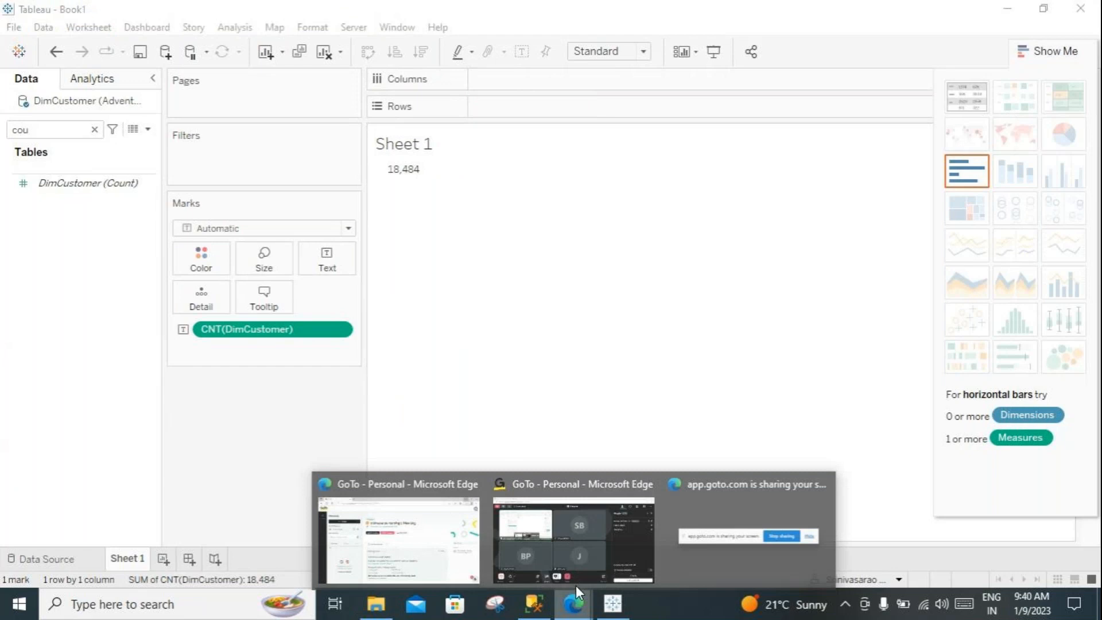
{"action": "left_click", "coordinate": [551, 541]}
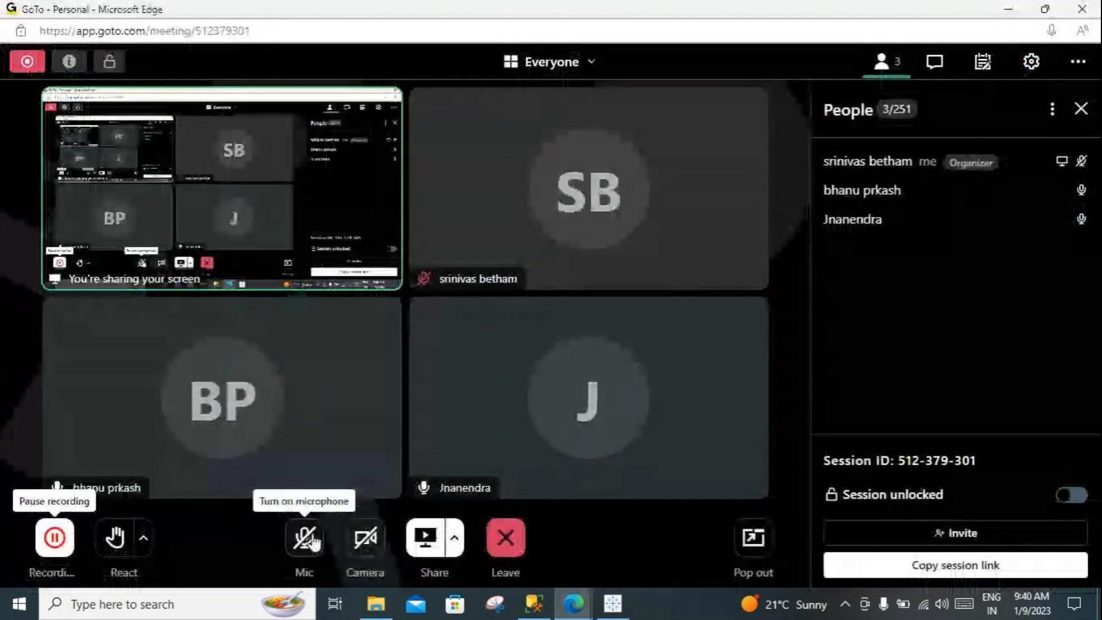
{"action": "left_click", "coordinate": [300, 546]}
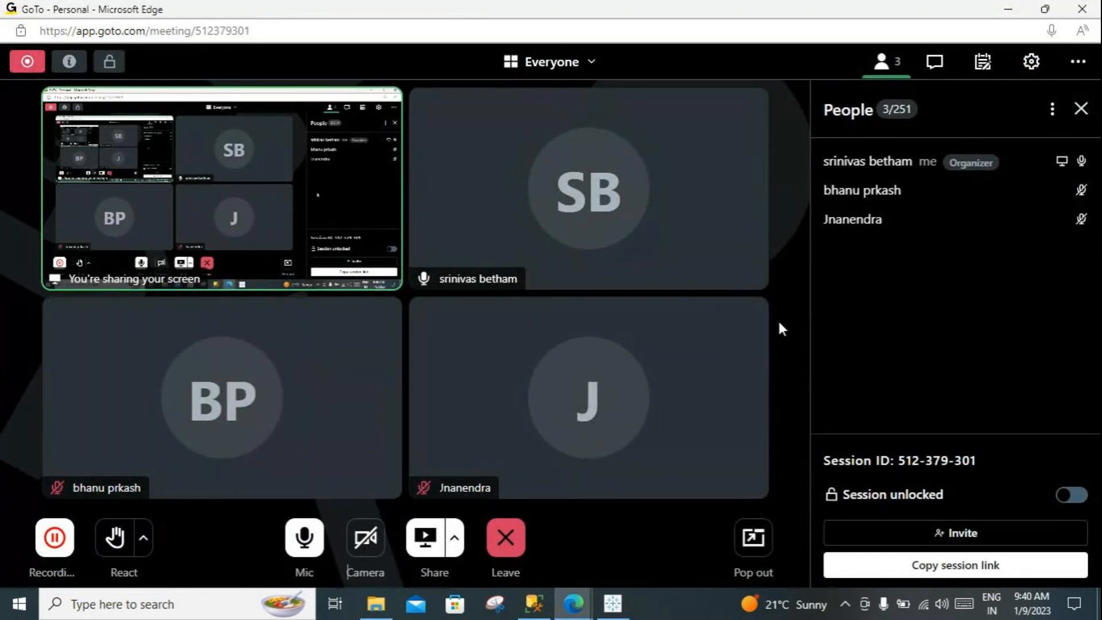
{"action": "left_click", "coordinate": [1009, 9]}
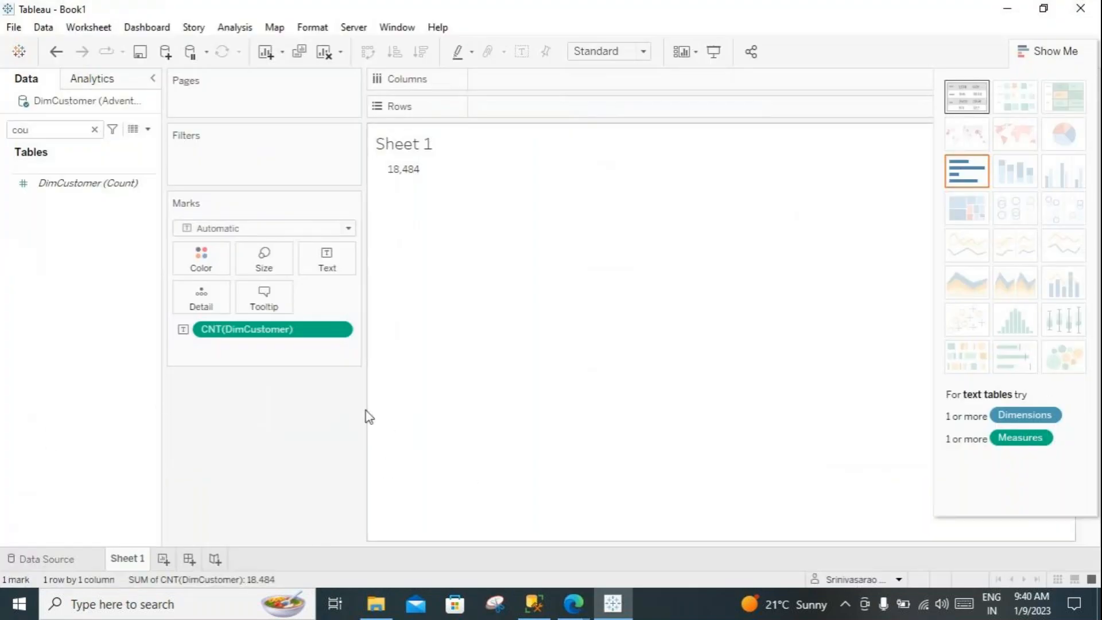
Step: Open Tableau's data source page, and highlight question 1, "how to get all records from table", in SQL Server Management Studio
{"action": "left_click", "coordinate": [51, 554]}
{"action": "left_click", "coordinate": [532, 608]}
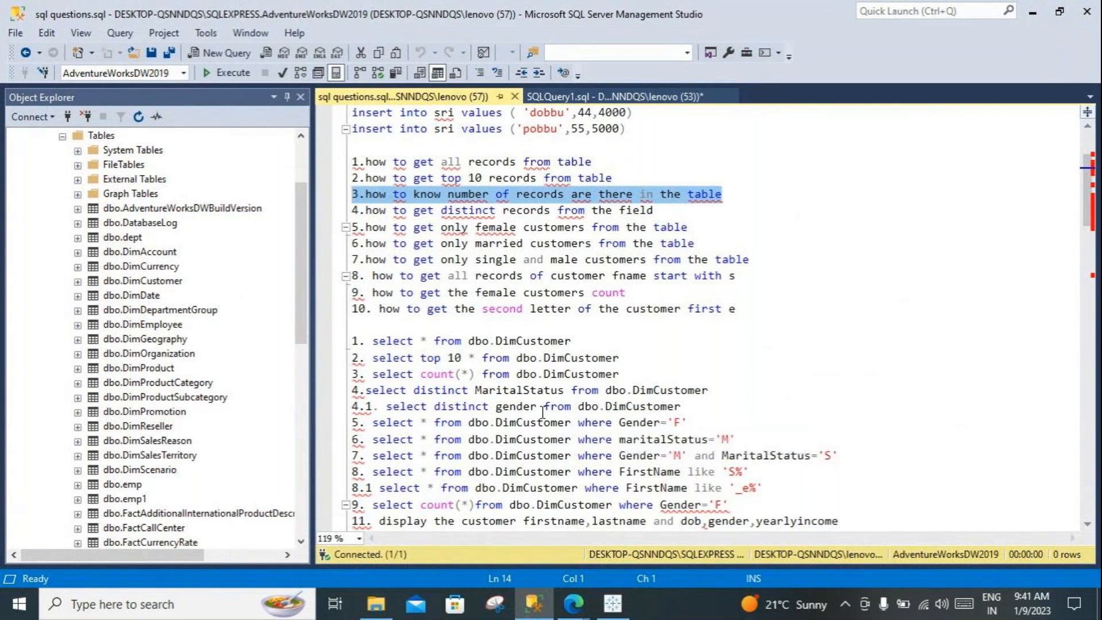
{"action": "left_click", "coordinate": [600, 161]}
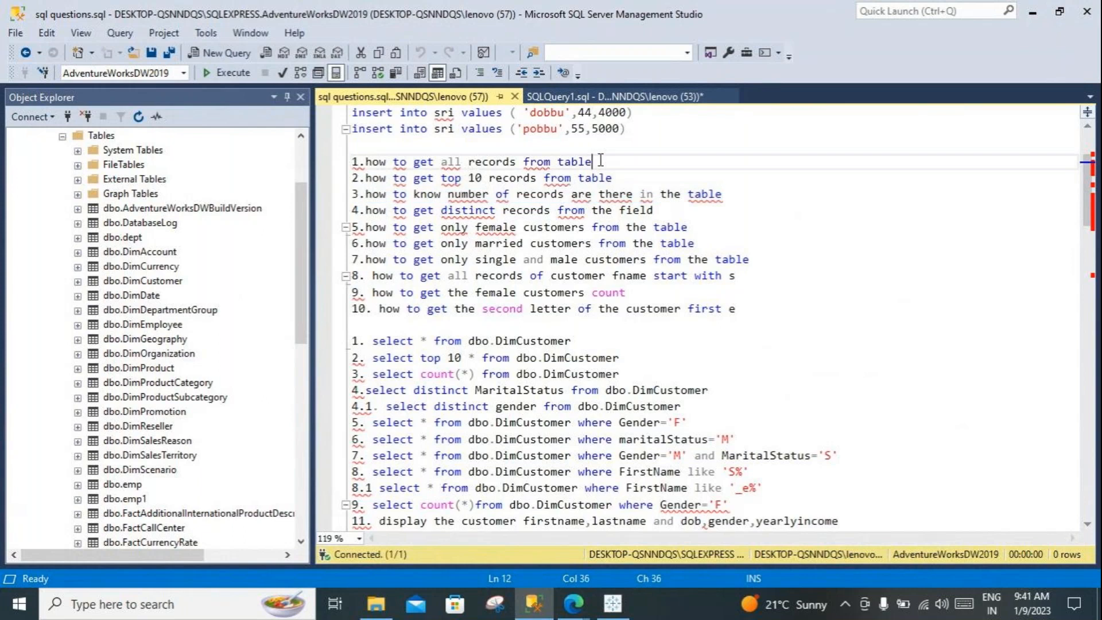
{"action": "left_click_drag", "start_coordinate": [600, 161], "coordinate": [358, 161]}
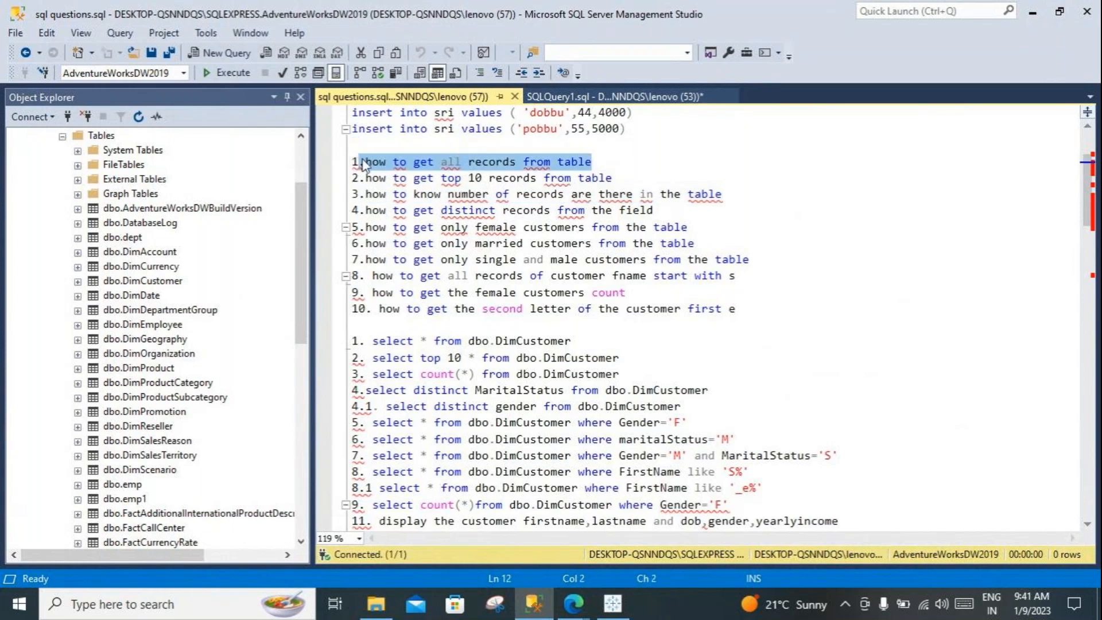
Step: Switch to Tableau, return to Sheet 1, and clear the field search
{"action": "left_click", "coordinate": [614, 606]}
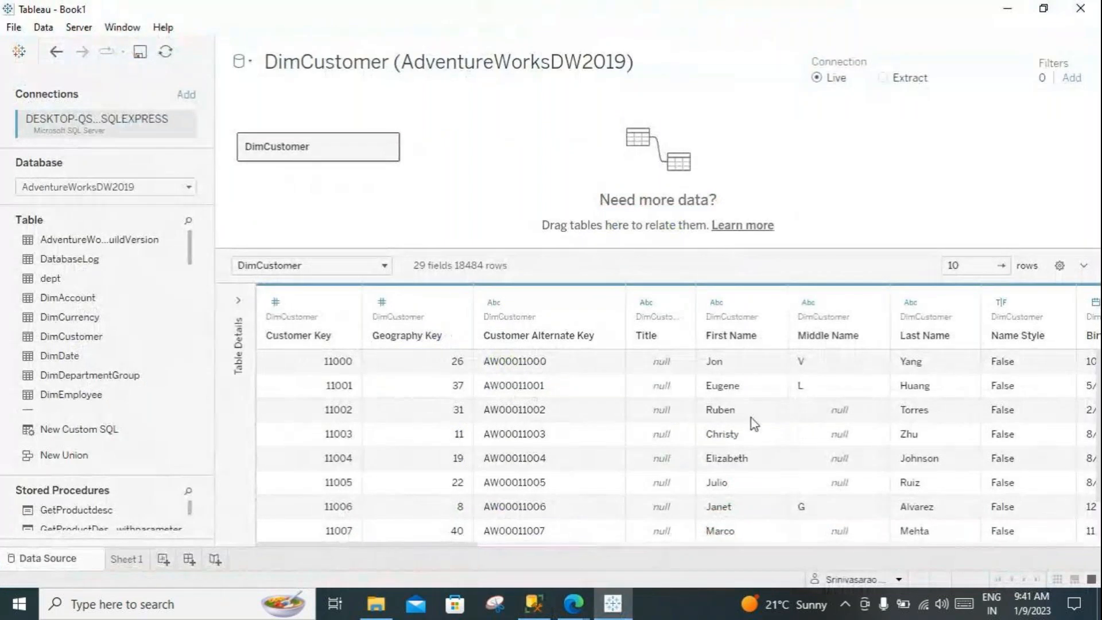
{"action": "left_click", "coordinate": [124, 559]}
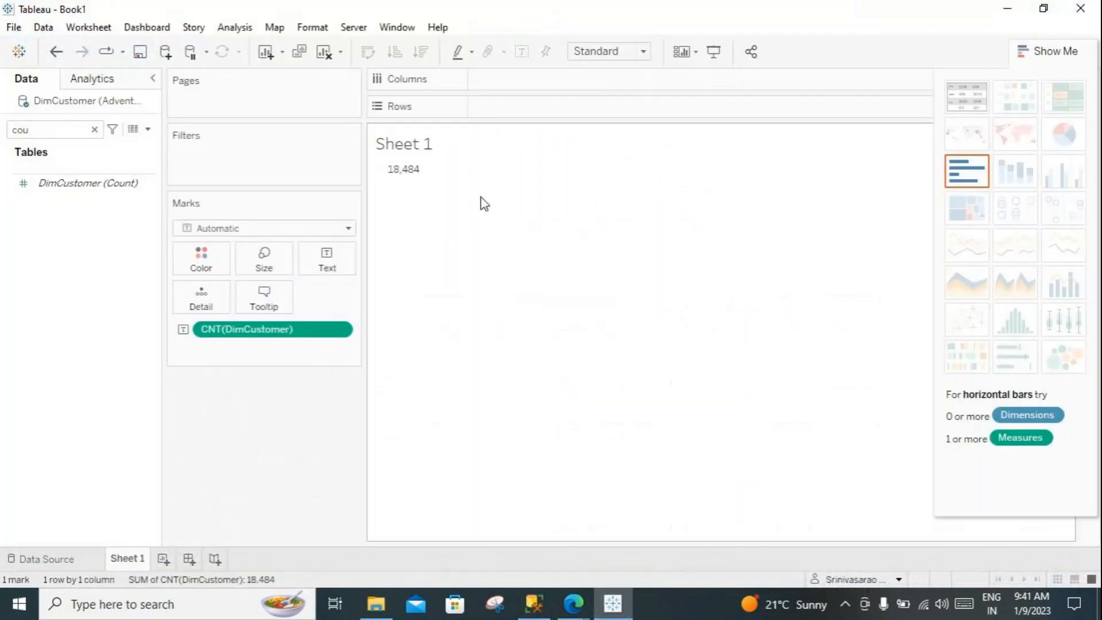
{"action": "left_click", "coordinate": [94, 132]}
{"action": "left_click", "coordinate": [93, 131]}
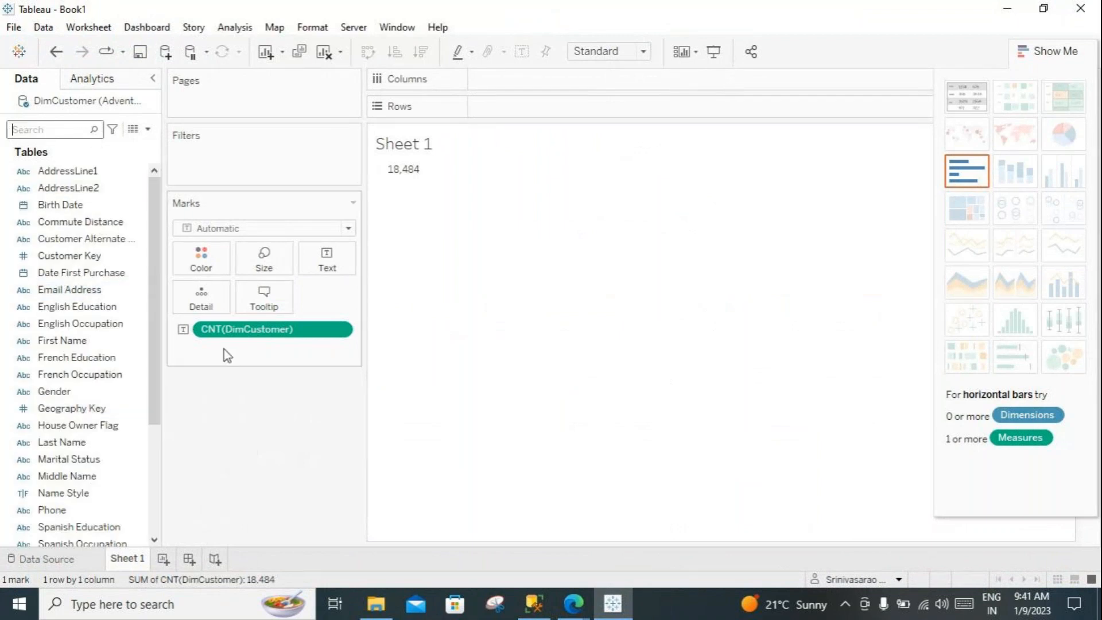
Step: Lay out First Name, Last Name, Gender and English Education as row fields on Sheet 1, and close the chart type chooser
{"action": "left_click_drag", "start_coordinate": [52, 307], "coordinate": [514, 112]}
{"action": "left_click", "coordinate": [71, 339]}
{"action": "left_click_drag", "start_coordinate": [71, 340], "coordinate": [469, 112]}
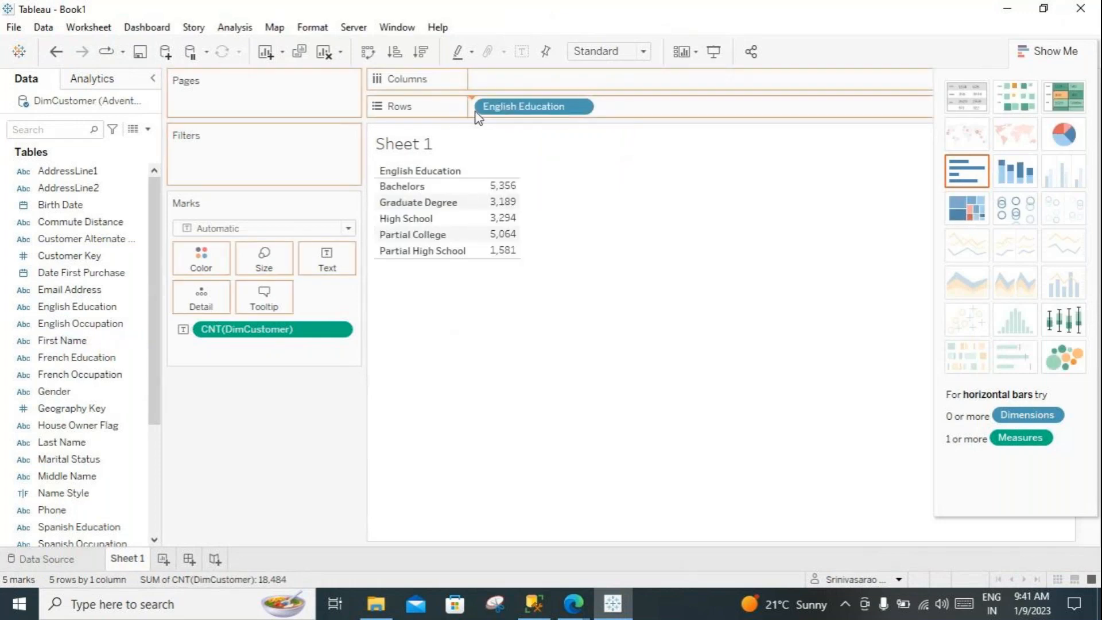
{"action": "left_click_drag", "start_coordinate": [55, 392], "coordinate": [608, 109]}
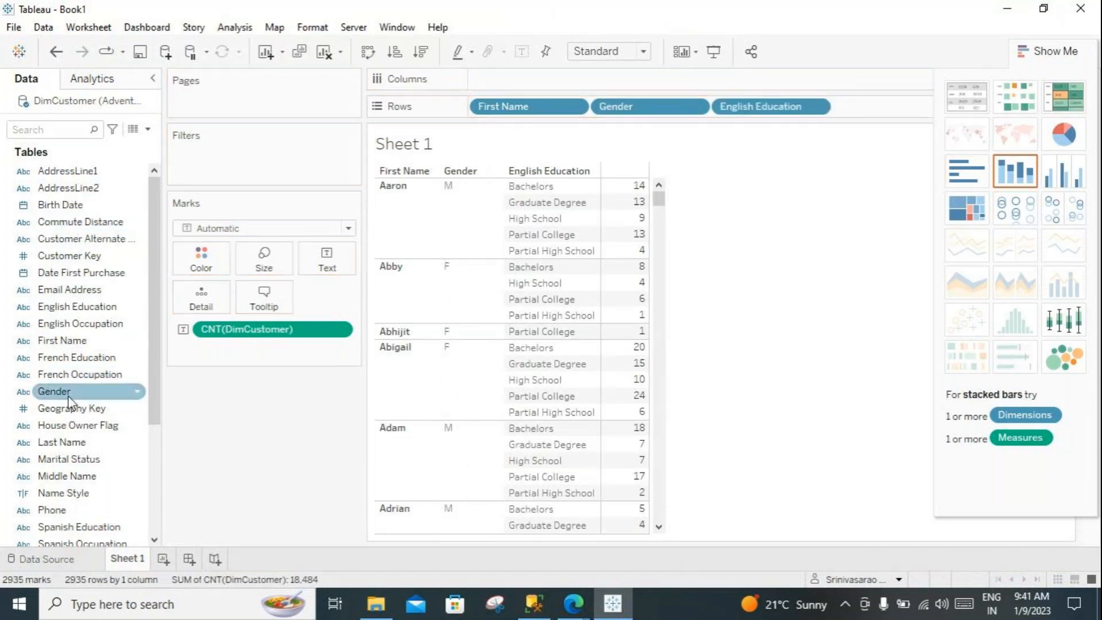
{"action": "left_click_drag", "start_coordinate": [61, 441], "coordinate": [590, 111]}
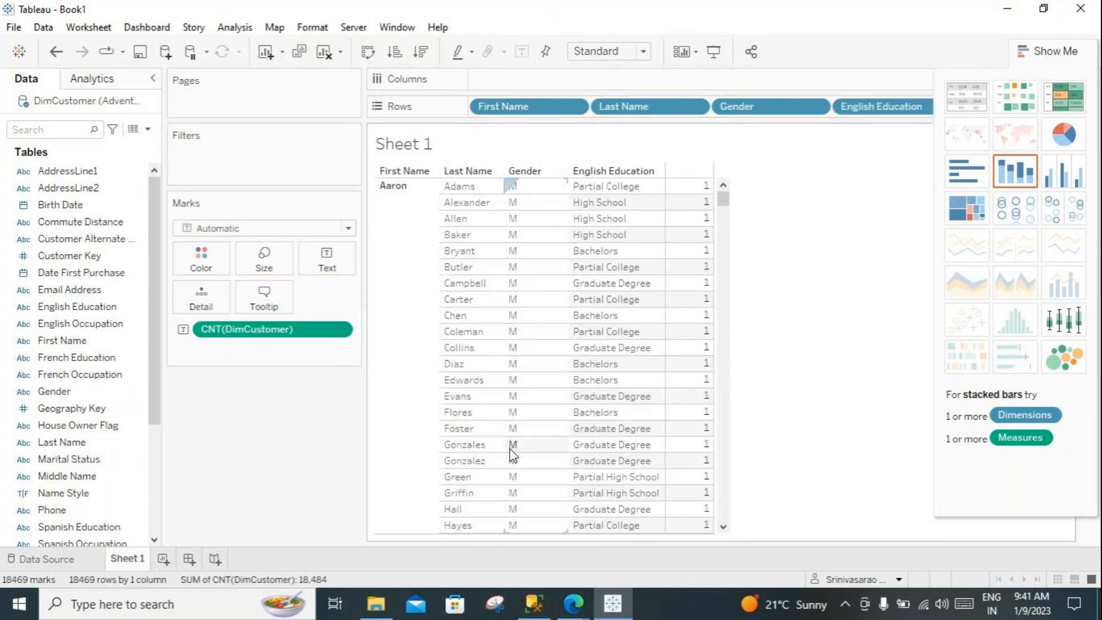
{"action": "left_click", "coordinate": [1056, 51]}
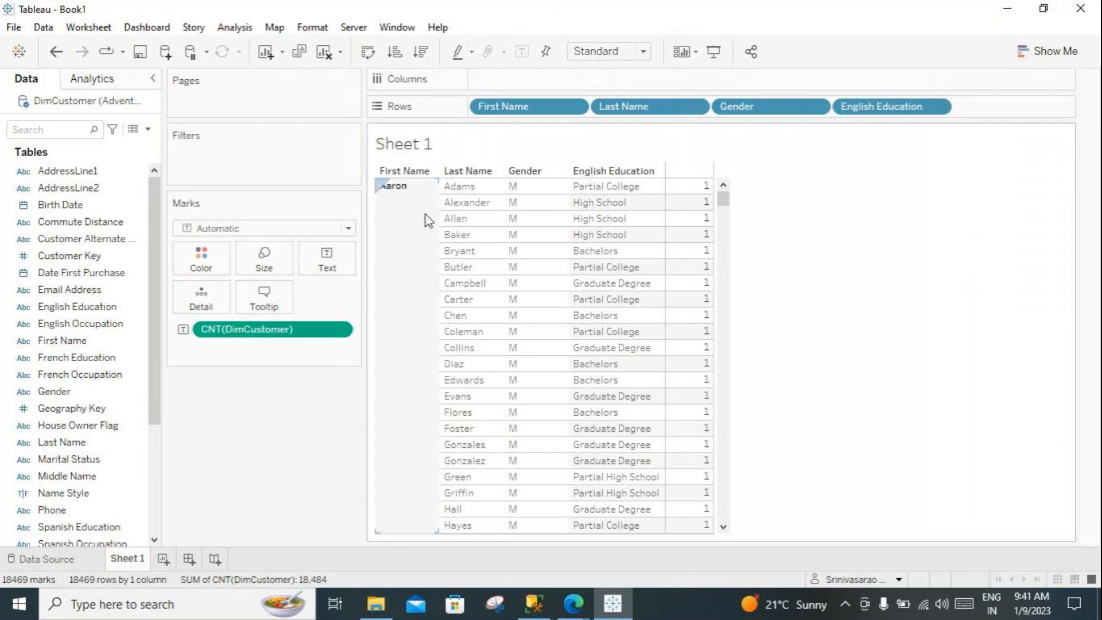
Step: Switch to SQL Server Management Studio and highlight question 2 and its query, "select top 10 * from dbo.DimCustomer"
{"action": "left_click", "coordinate": [532, 606]}
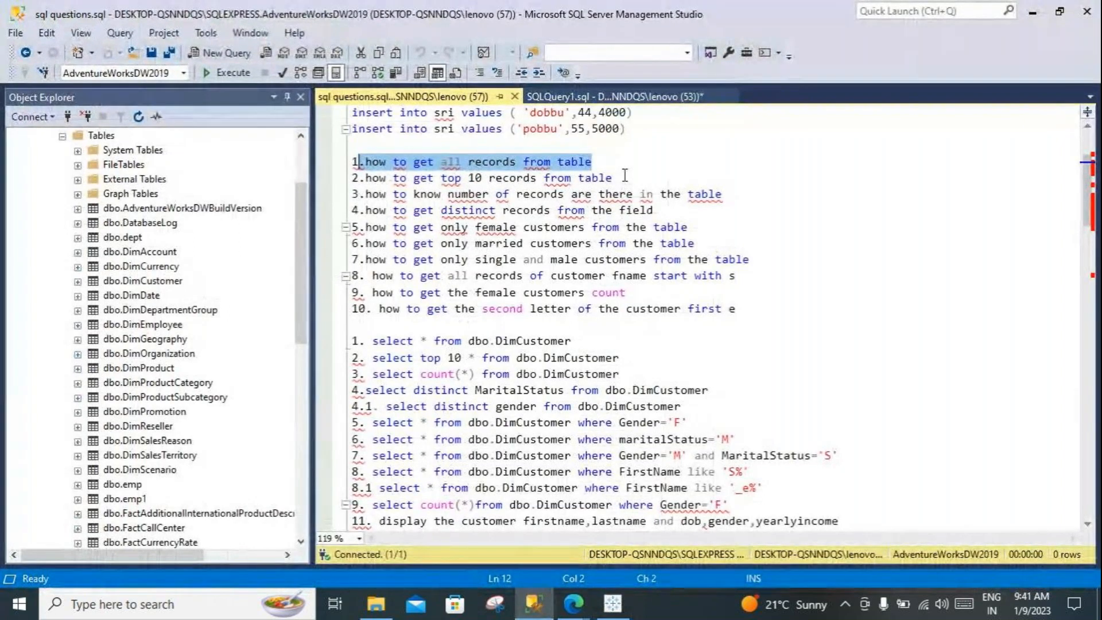
{"action": "left_click_drag", "start_coordinate": [623, 178], "coordinate": [360, 178]}
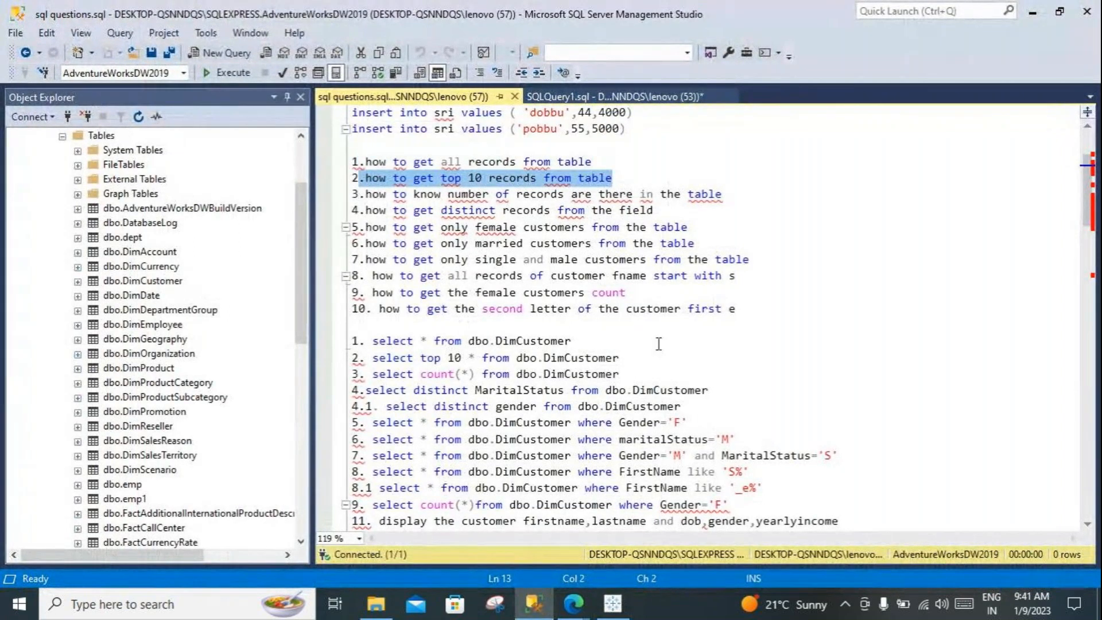
{"action": "left_click_drag", "start_coordinate": [367, 360], "coordinate": [629, 353]}
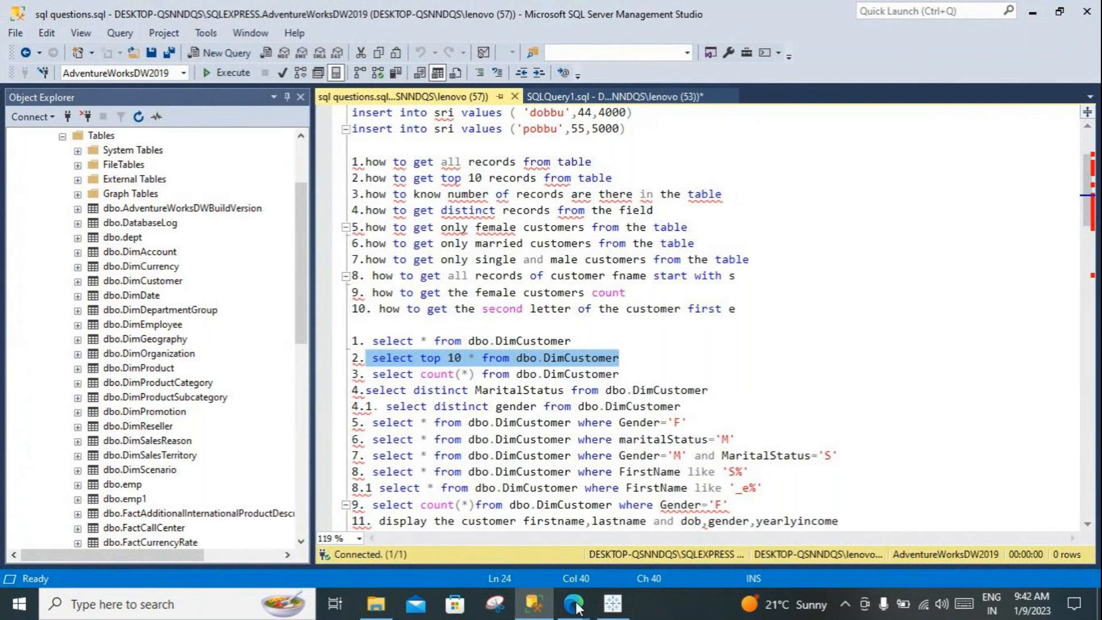
Step: Switch to Tableau and remove the DimCustomer table from the data source
{"action": "left_click", "coordinate": [612, 604]}
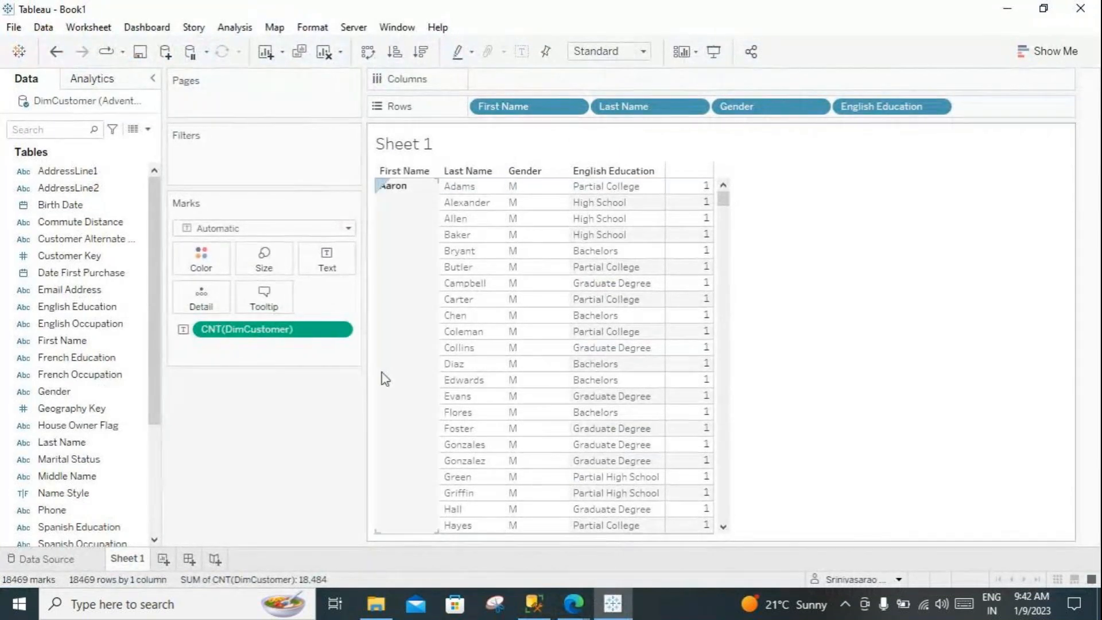
{"action": "mouse_move", "coordinate": [363, 376]}
{"action": "left_mouse_down"}
{"action": "mouse_move", "coordinate": [402, 376]}
{"action": "mouse_move", "coordinate": [377, 374]}
{"action": "left_mouse_up"}
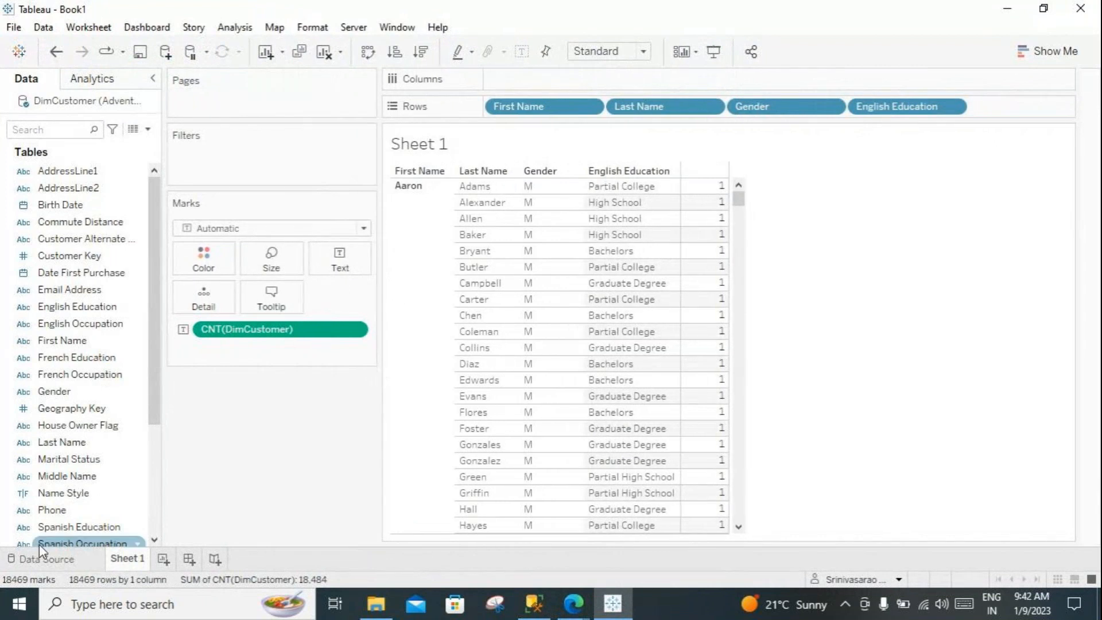
{"action": "left_click", "coordinate": [39, 559]}
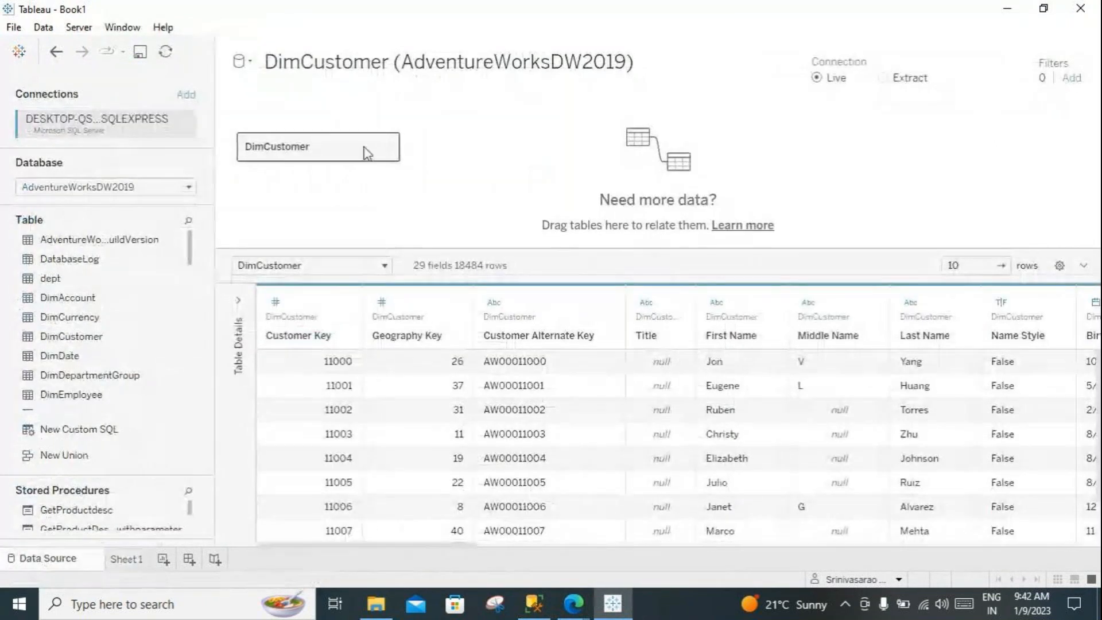
{"action": "left_click", "coordinate": [390, 149]}
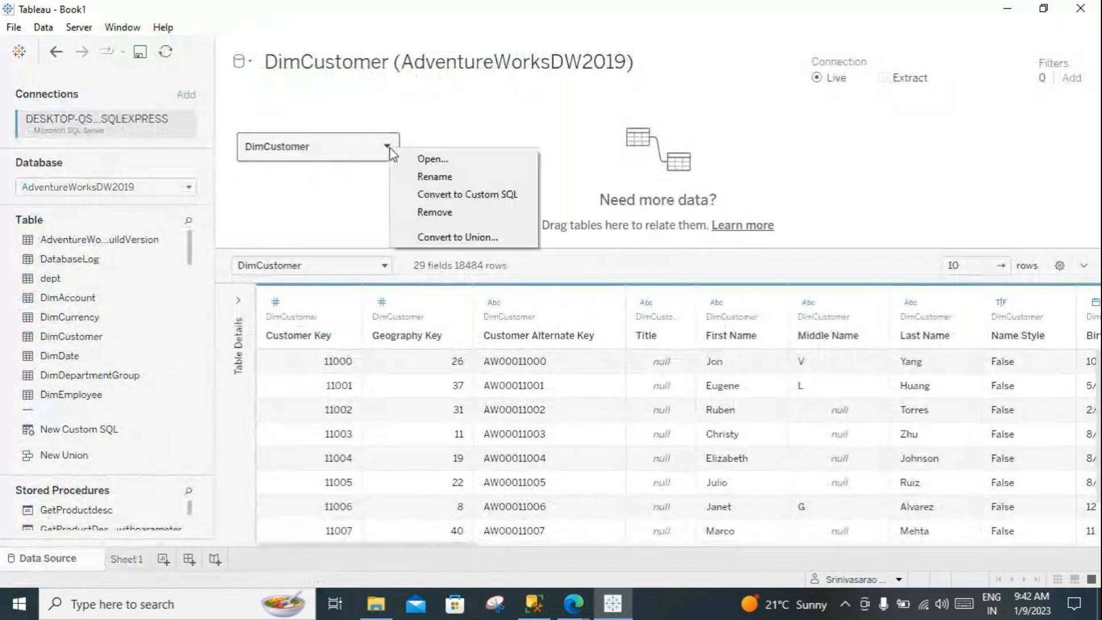
{"action": "left_click", "coordinate": [417, 214]}
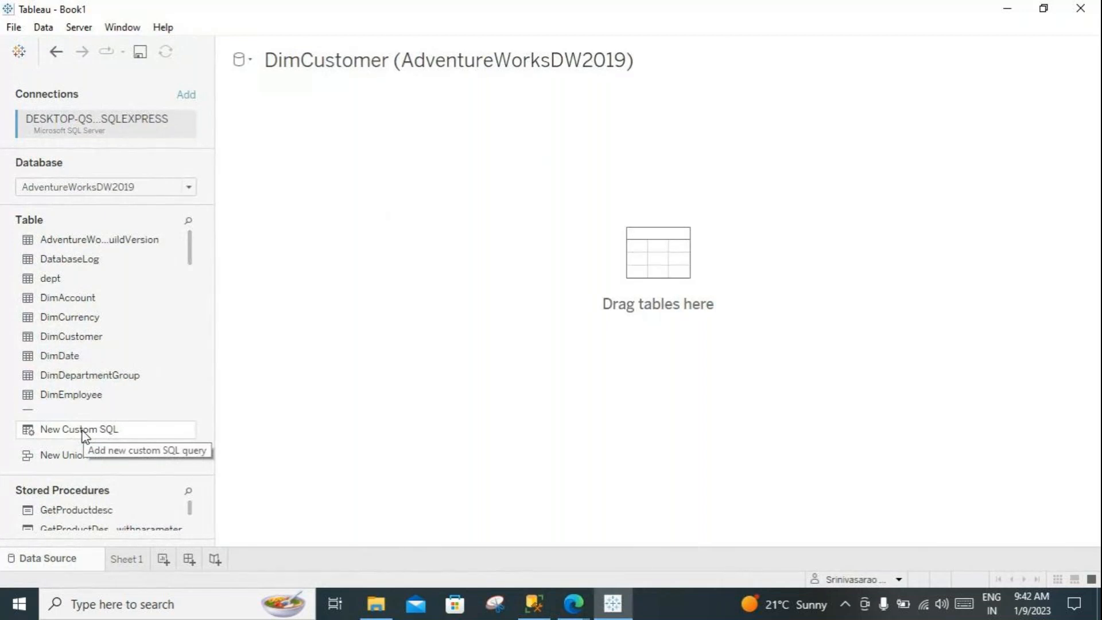
Step: Add a new custom SQL query to the data source and begin it with "select top 10 * from dbo."
{"action": "left_click_drag", "start_coordinate": [61, 436], "coordinate": [392, 174]}
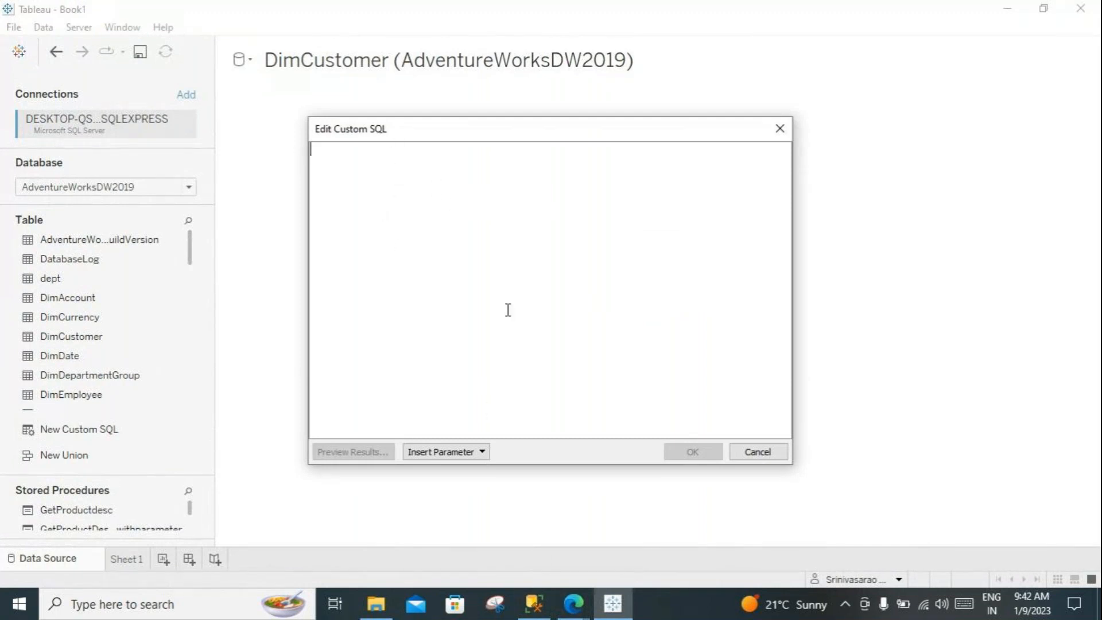
{"action": "type", "text": "sele"}
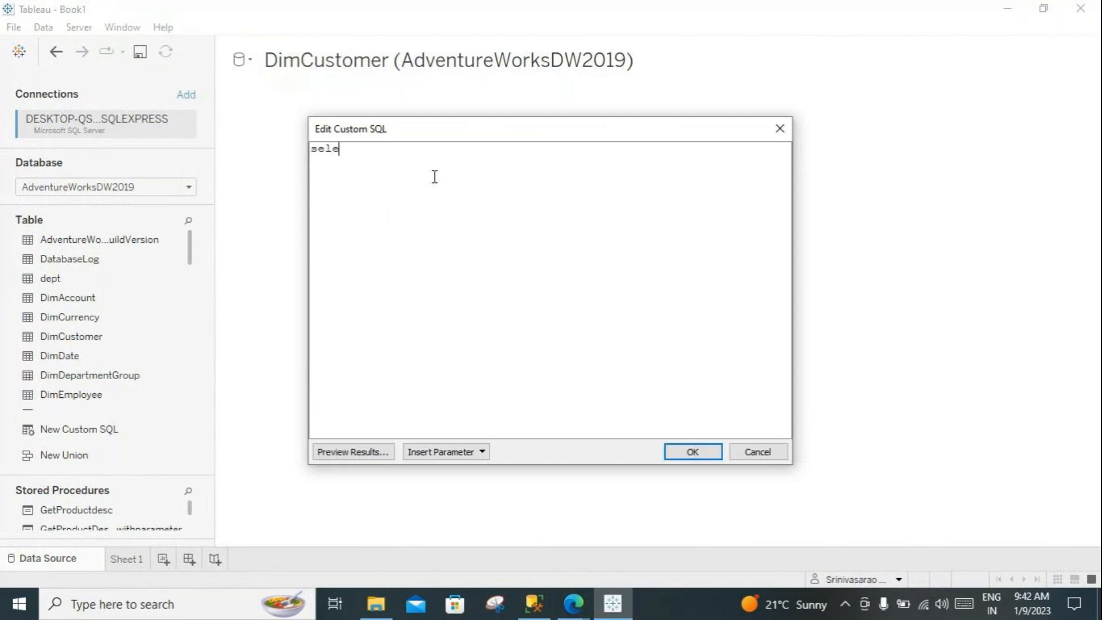
{"action": "type", "text": "ct top 10 * from dbo."}
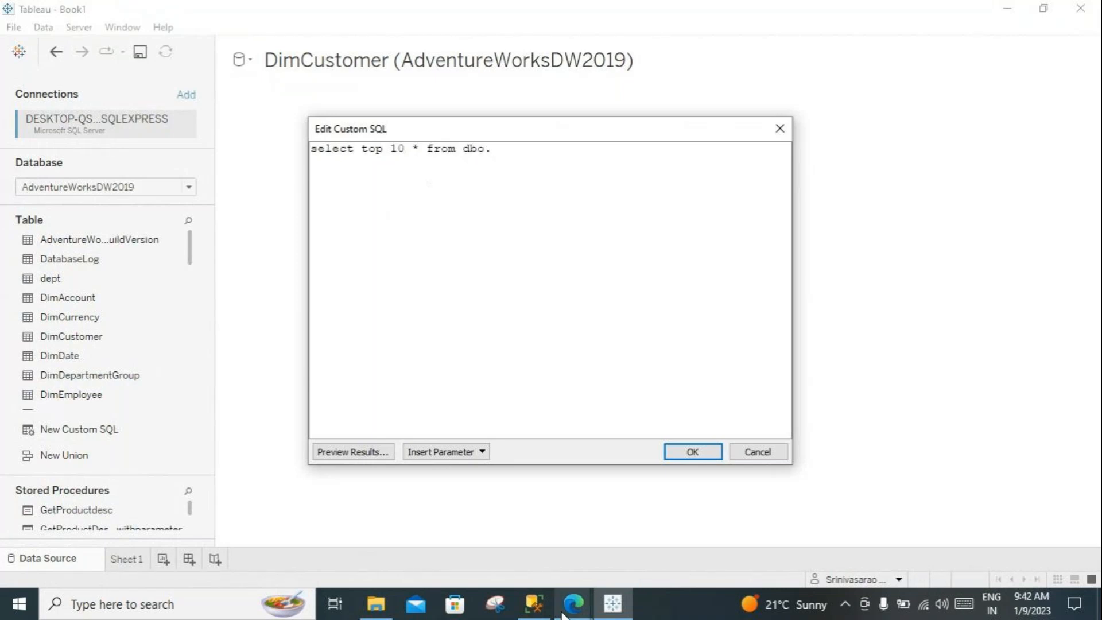
Step: Copy "dbo.DimCustomer" from query 2 in SQL Server Management Studio into Tableau's custom SQL, making it read "select top 10 * from dbo.DimCustomer"
{"action": "left_click", "coordinate": [538, 607]}
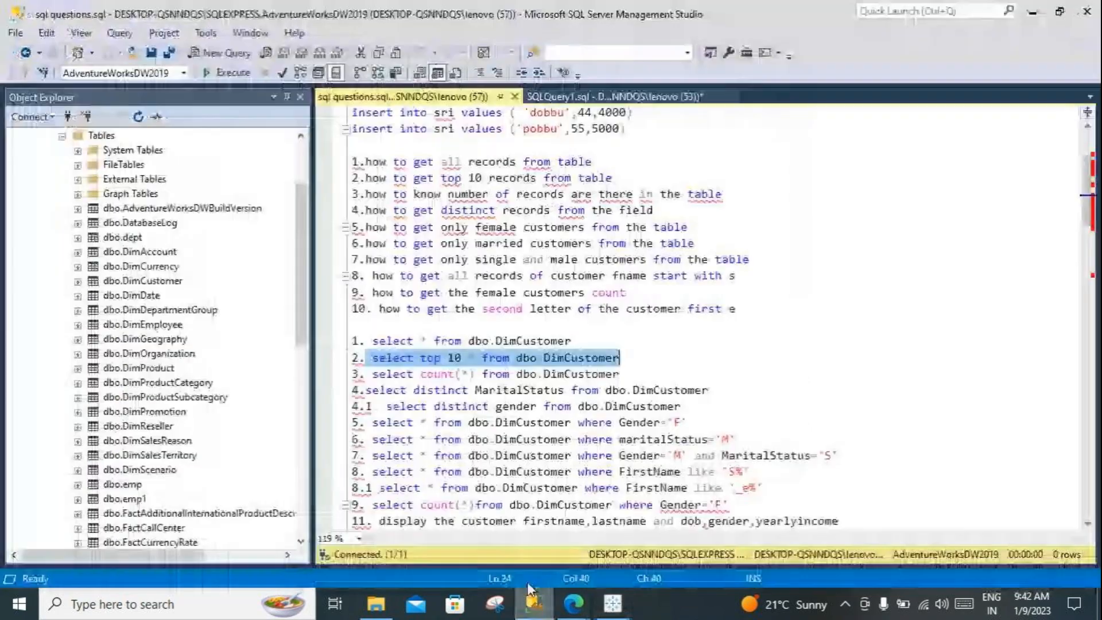
{"action": "left_click_drag", "start_coordinate": [620, 358], "coordinate": [516, 360]}
{"action": "key", "text": "ctrl+c"}
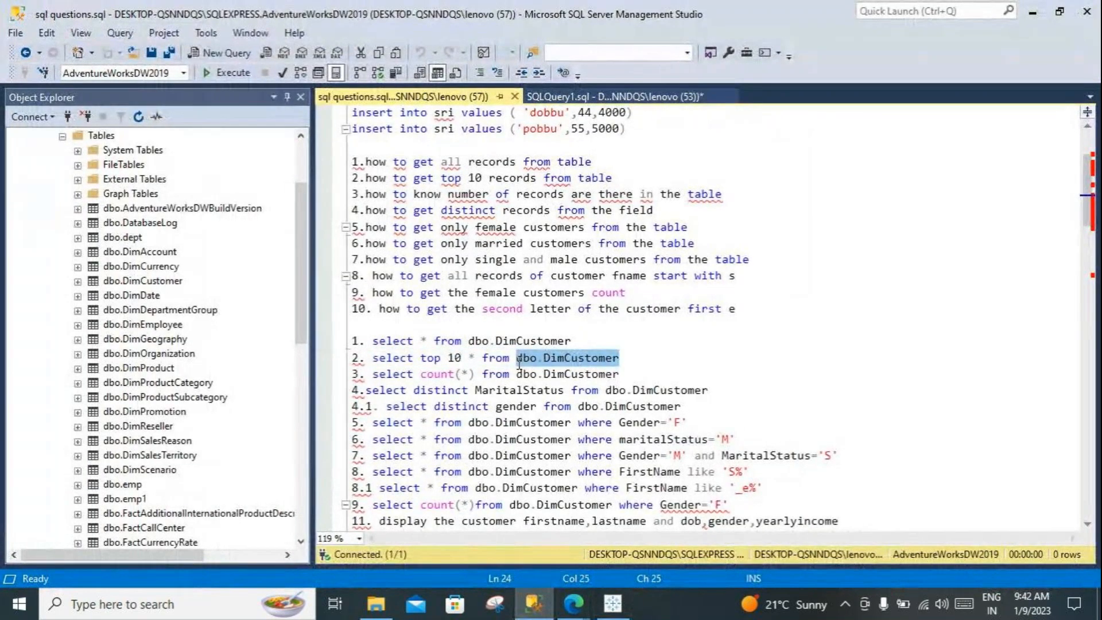
{"action": "key", "text": "alt+Tab"}
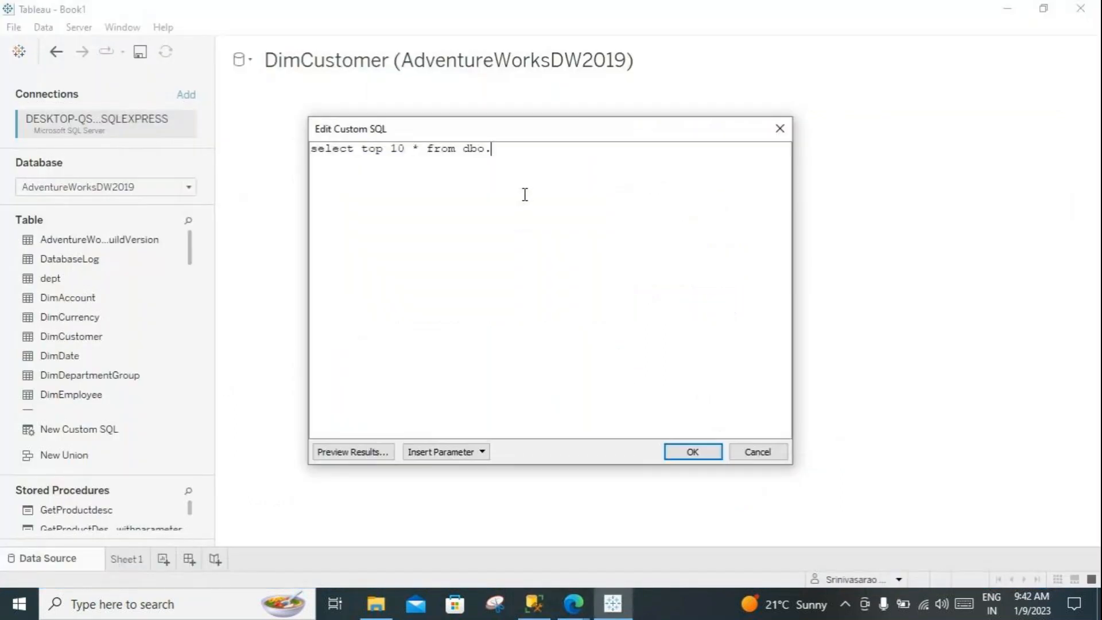
{"action": "key", "text": "ctrl+v"}
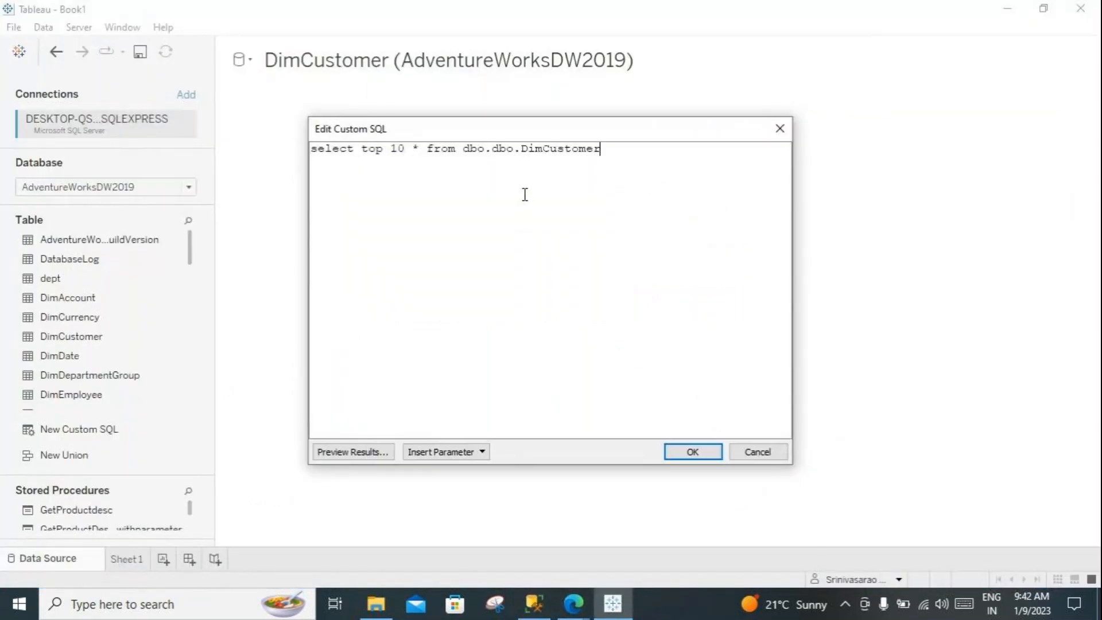
{"action": "left_click", "coordinate": [493, 151]}
{"action": "key", "text": "BackSpace"}
{"action": "key", "text": "BackSpace"}
{"action": "key", "text": "BackSpace"}
{"action": "key", "text": "BackSpace"}
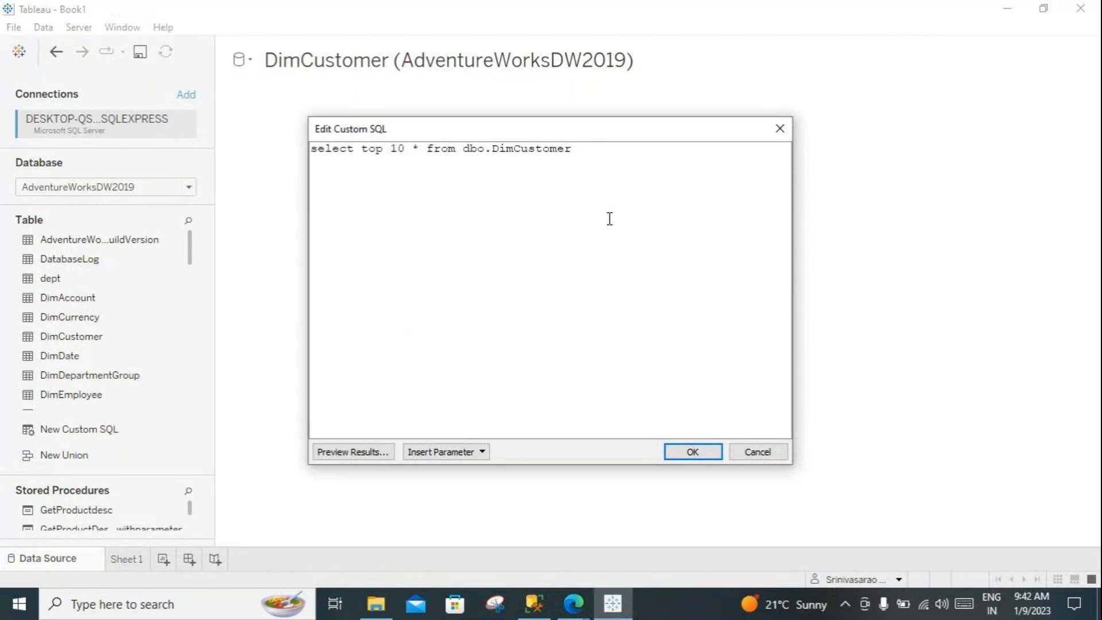
Step: Preview the custom SQL results, close the preview, and apply the query to the data source
{"action": "left_click", "coordinate": [352, 452]}
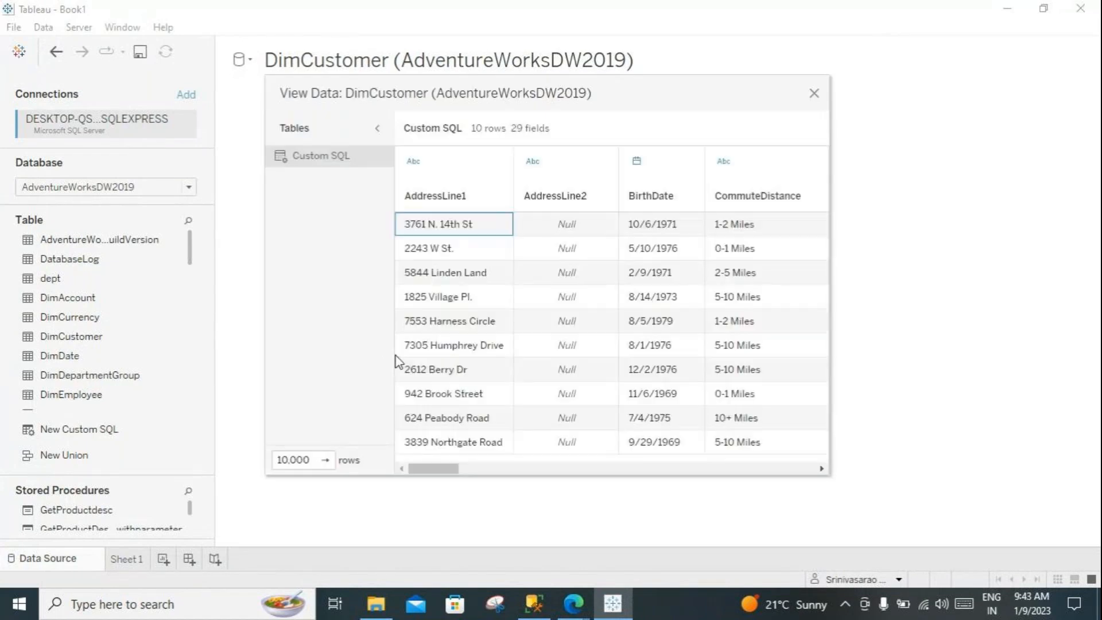
{"action": "left_click_drag", "start_coordinate": [437, 470], "coordinate": [305, 423]}
{"action": "left_click", "coordinate": [814, 93]}
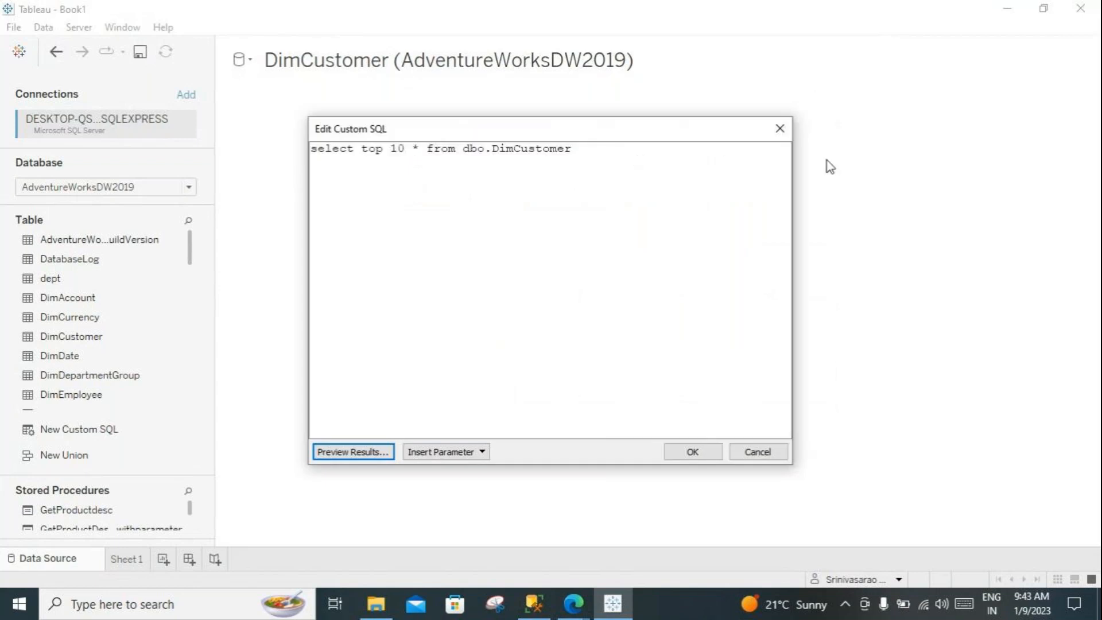
{"action": "left_click", "coordinate": [692, 451]}
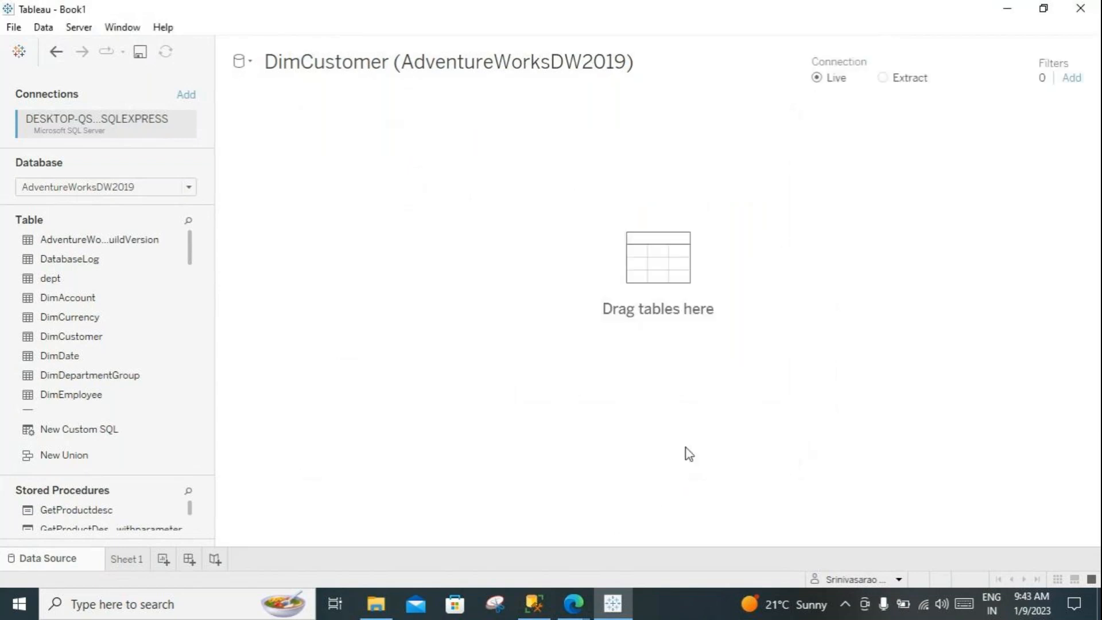
{"action": "left_click", "coordinate": [861, 487]}
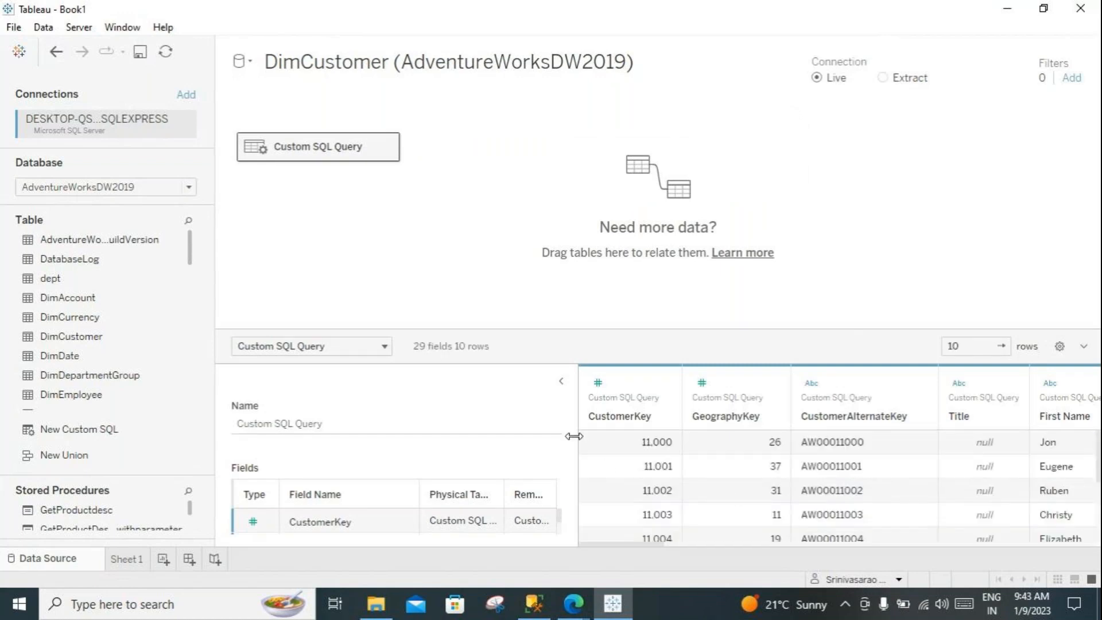
Step: Enlarge the data grid to examine all rows and columns returned by the custom SQL query, and shrink it again
{"action": "left_click_drag", "start_coordinate": [573, 436], "coordinate": [466, 424]}
{"action": "left_click_drag", "start_coordinate": [590, 329], "coordinate": [626, 96]}
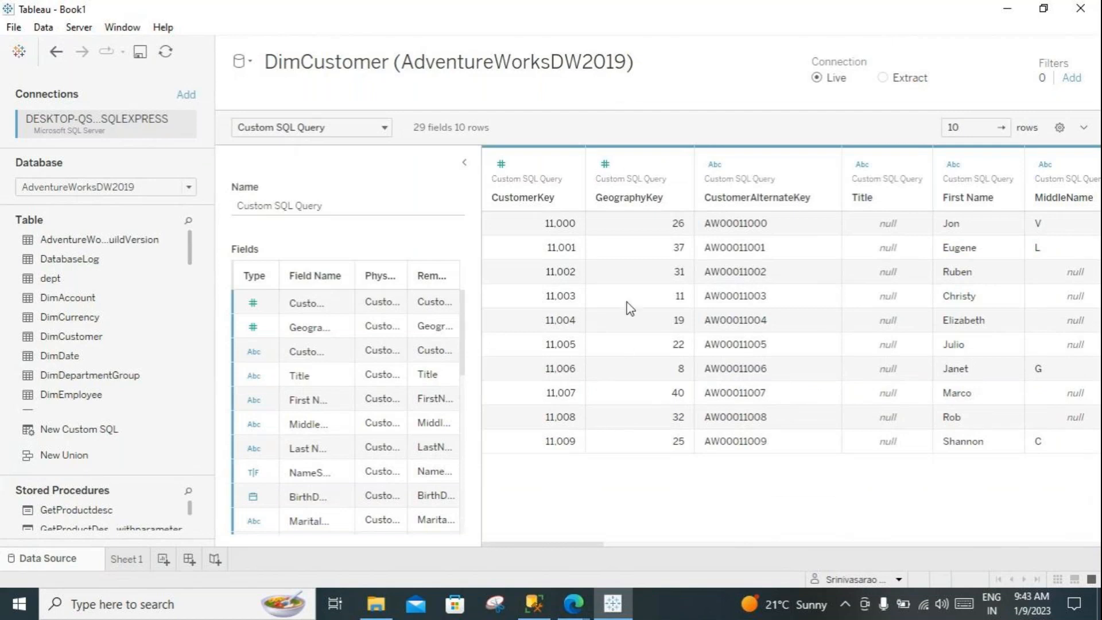
{"action": "left_click_drag", "start_coordinate": [549, 546], "coordinate": [1094, 525]}
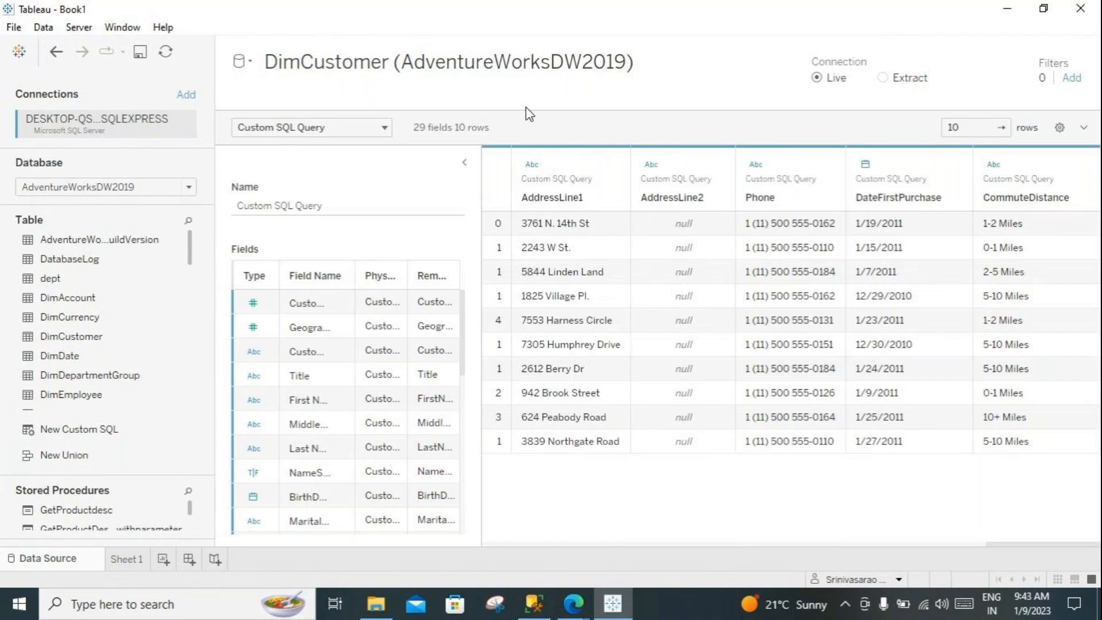
{"action": "left_click_drag", "start_coordinate": [527, 111], "coordinate": [517, 357]}
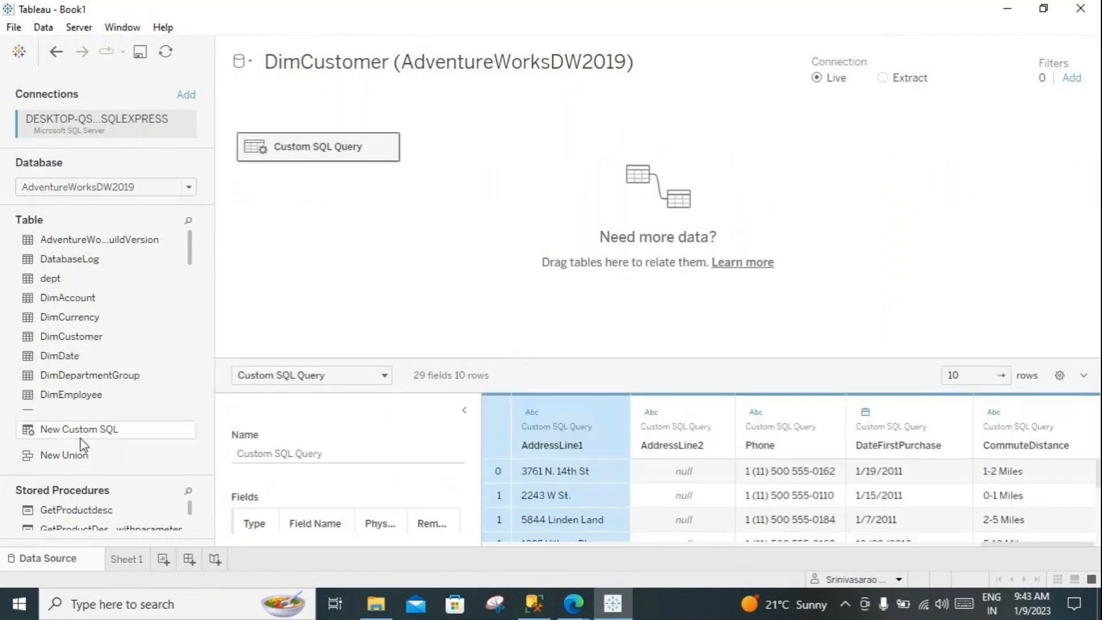
Step: Reopen the Custom SQL Query for editing, highlight its SQL statement for review, and accept it as is
{"action": "left_click", "coordinate": [386, 146]}
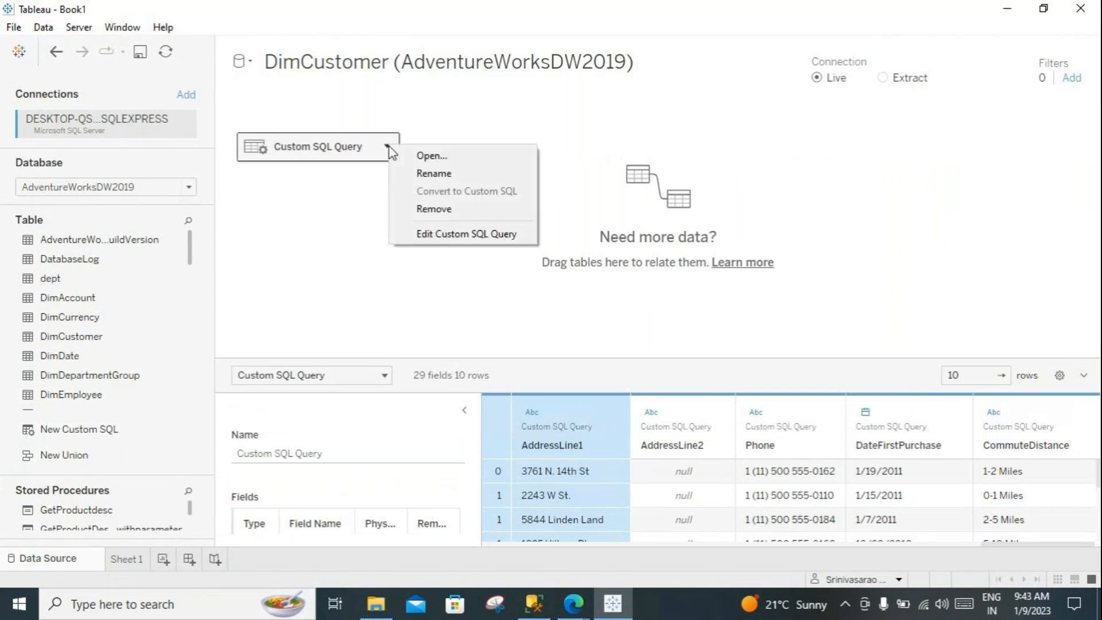
{"action": "left_click", "coordinate": [422, 234]}
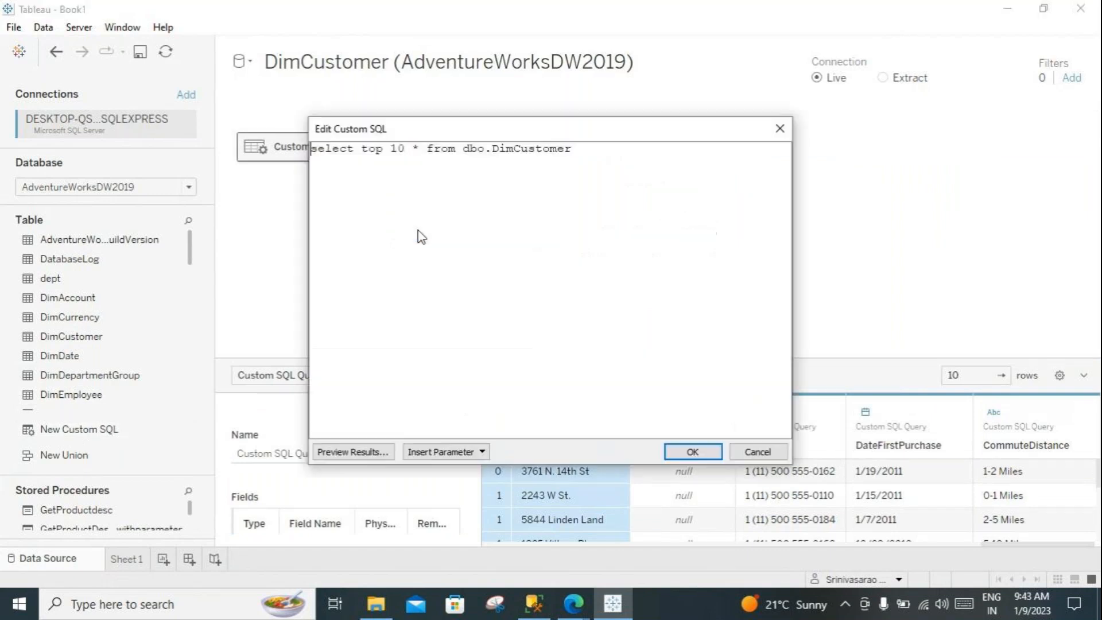
{"action": "left_click_drag", "start_coordinate": [586, 150], "coordinate": [313, 160]}
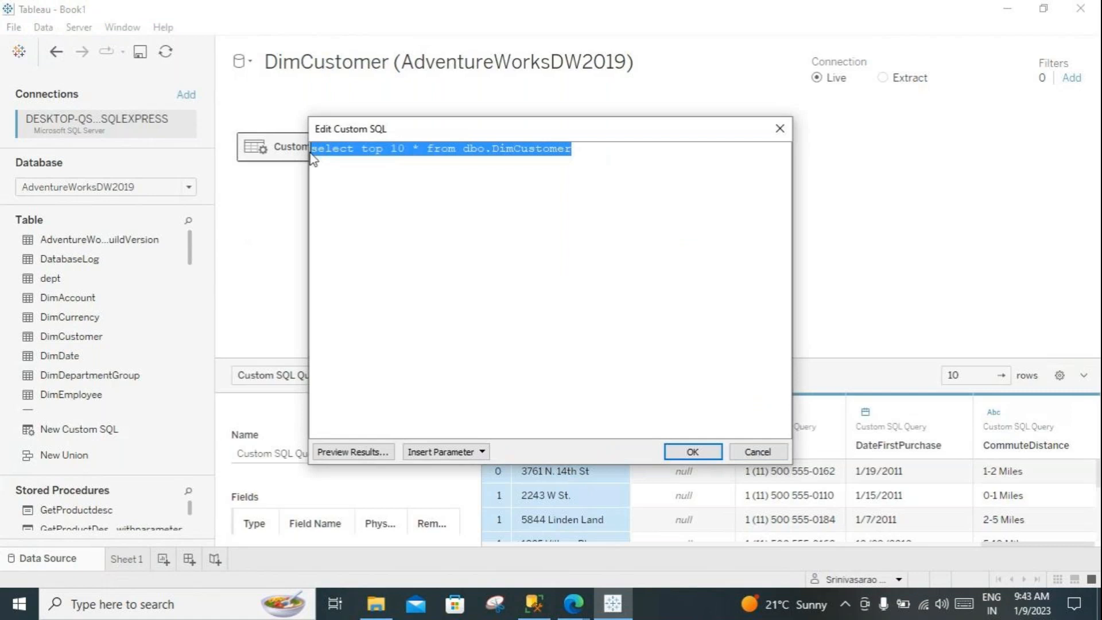
{"action": "left_click", "coordinate": [599, 167]}
{"action": "left_click_drag", "start_coordinate": [590, 154], "coordinate": [307, 151]}
{"action": "left_click", "coordinate": [686, 454]}
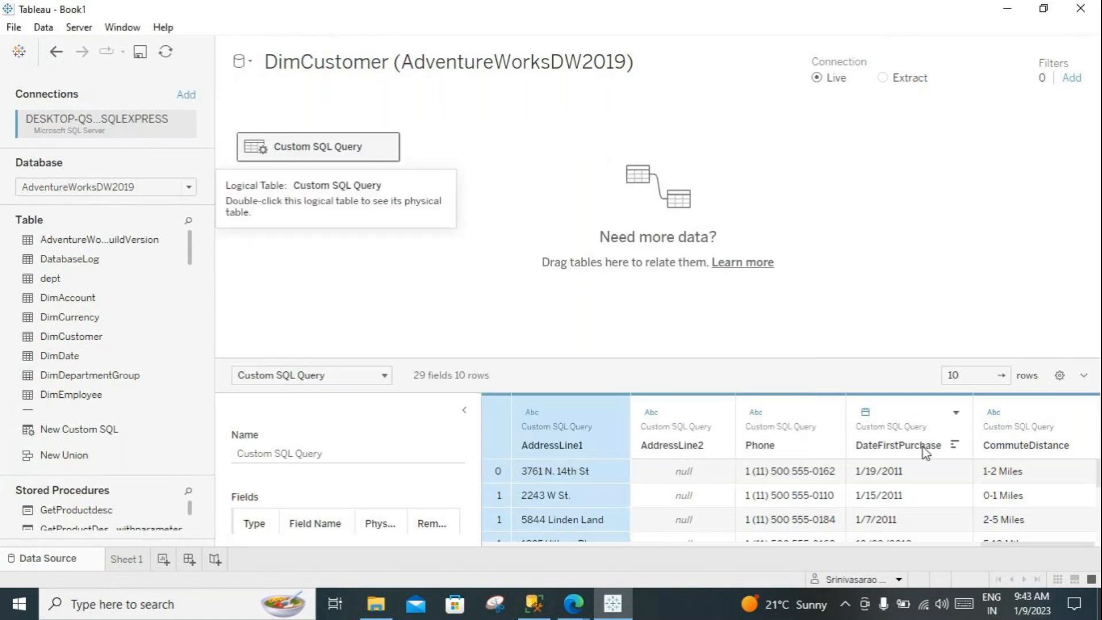
Step: Switch to SQL Server Management Studio, highlight question 3, run "select count(*) from dbo.DimCustomer", and highlight its count(*) expression
{"action": "left_click", "coordinate": [534, 603]}
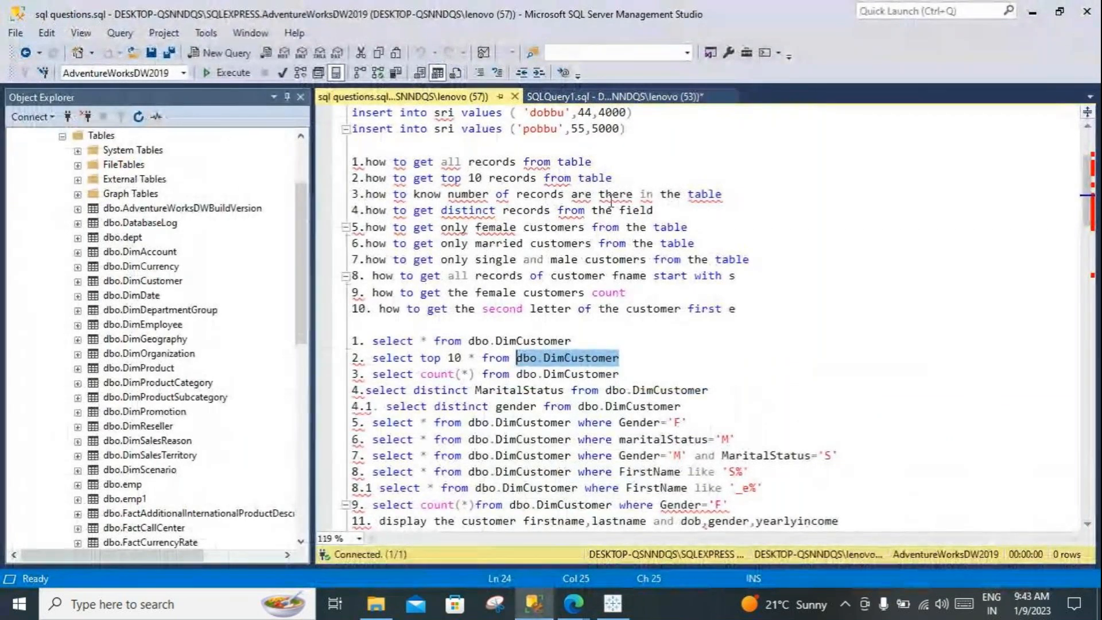
{"action": "left_click_drag", "start_coordinate": [722, 194], "coordinate": [358, 197]}
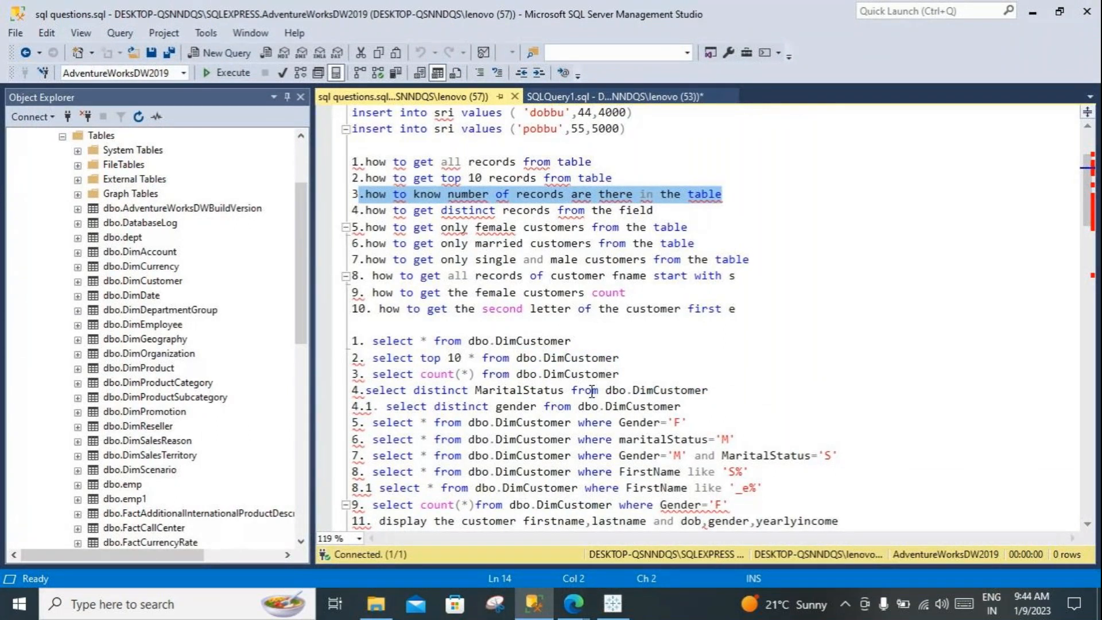
{"action": "left_click_drag", "start_coordinate": [619, 374], "coordinate": [372, 374]}
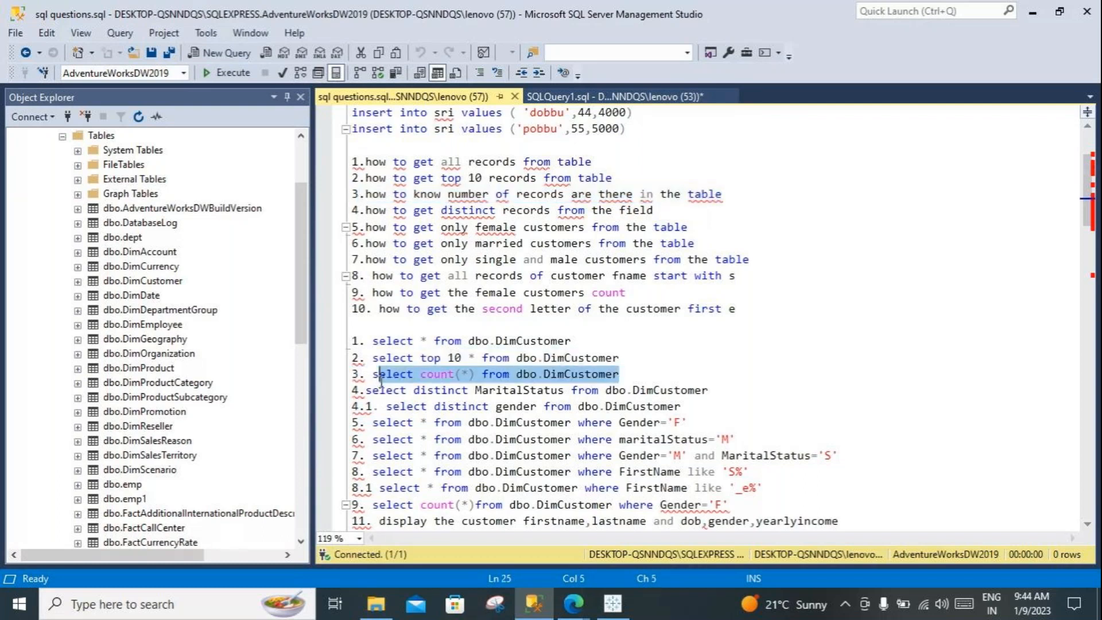
{"action": "left_click", "coordinate": [227, 73]}
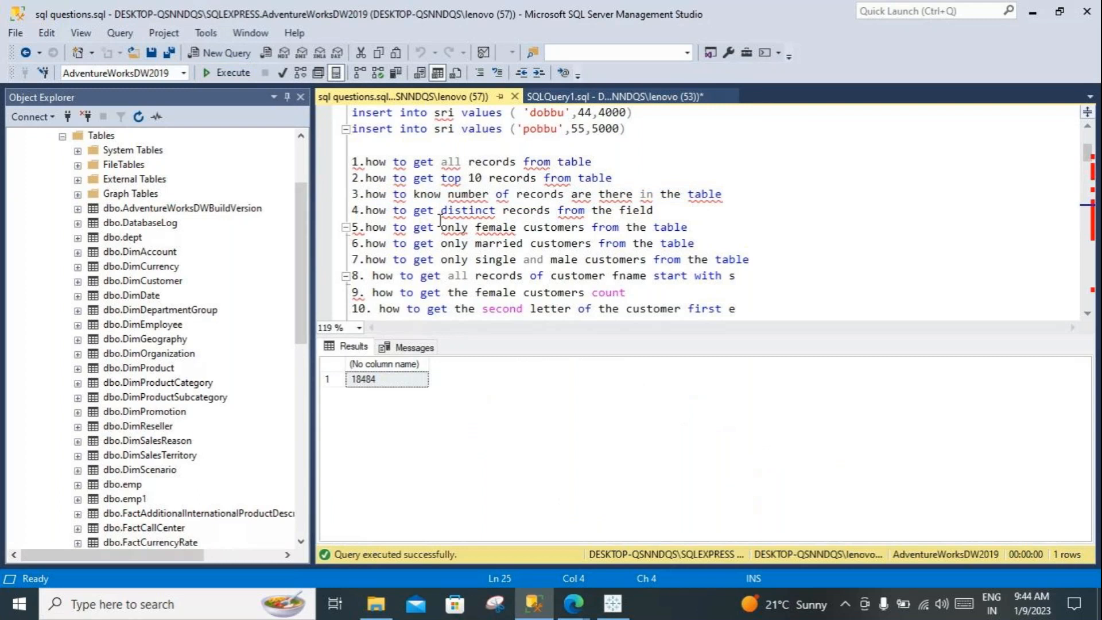
{"action": "scroll", "coordinate": [759, 194], "scroll_direction": "down", "scroll_amount": 3}
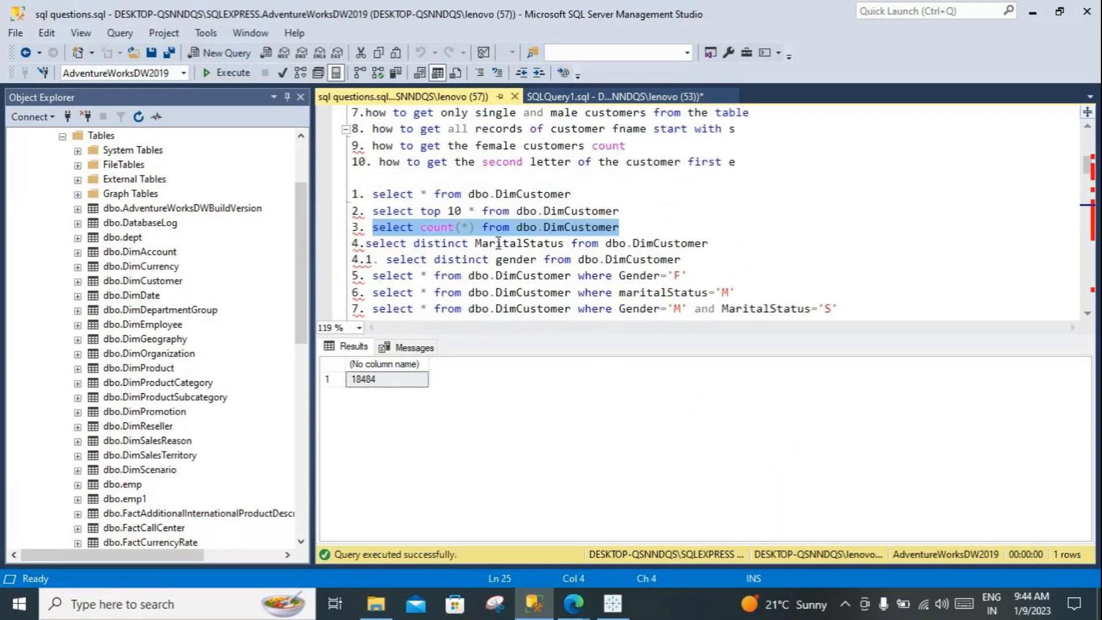
{"action": "left_click", "coordinate": [644, 227]}
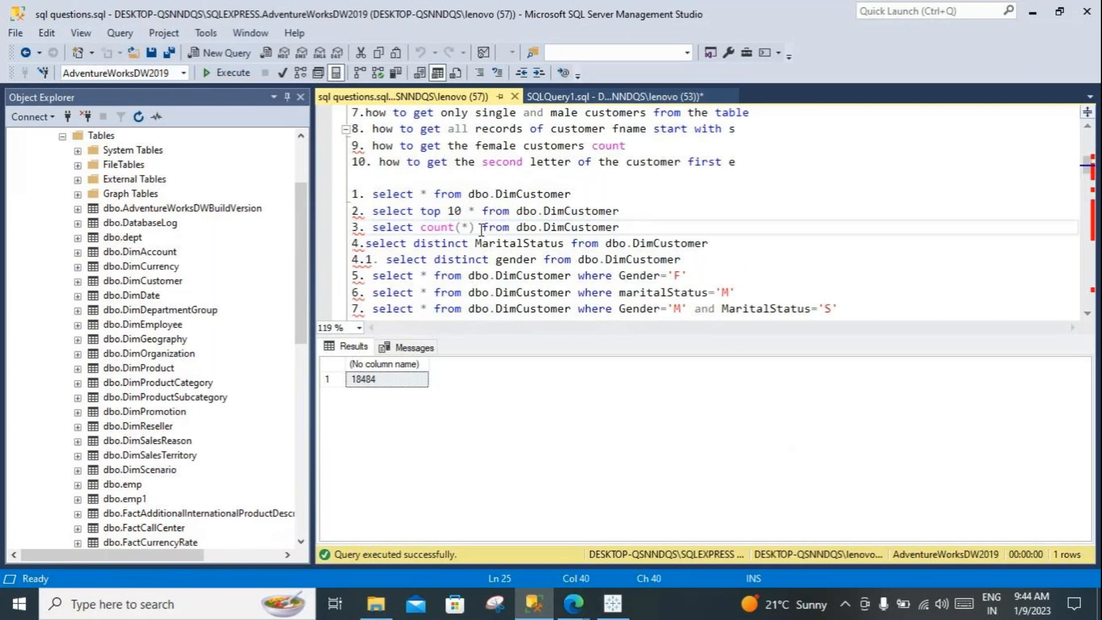
{"action": "left_click_drag", "start_coordinate": [476, 228], "coordinate": [423, 230]}
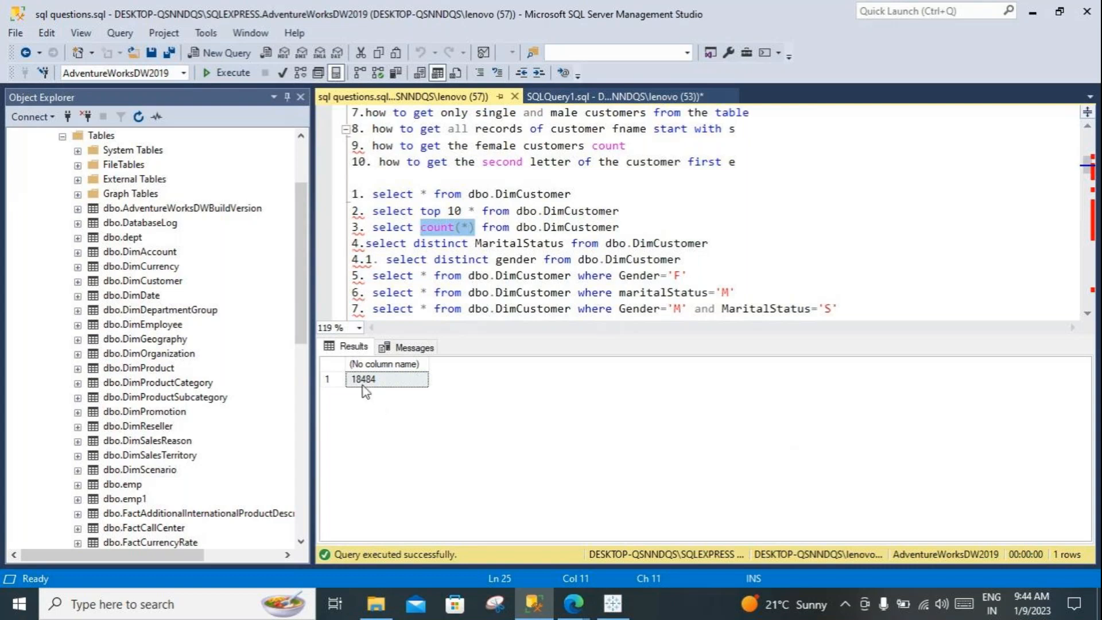
Step: Switch to Tableau and replace the Custom SQL Query with the DimCustomer table in the data source
{"action": "left_click", "coordinate": [611, 607]}
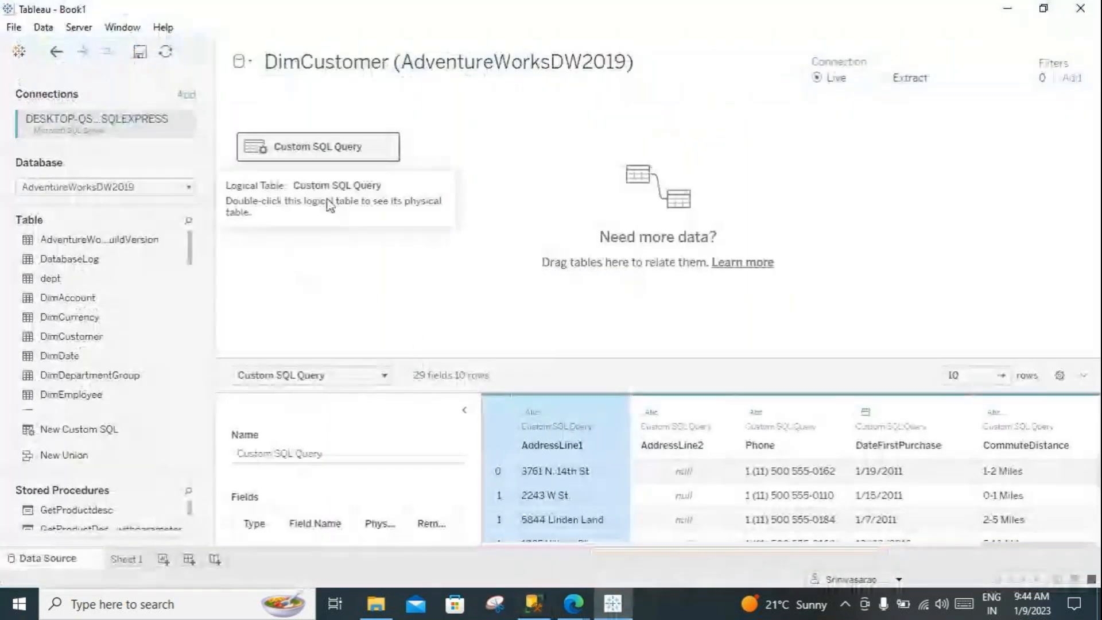
{"action": "left_click", "coordinate": [388, 150]}
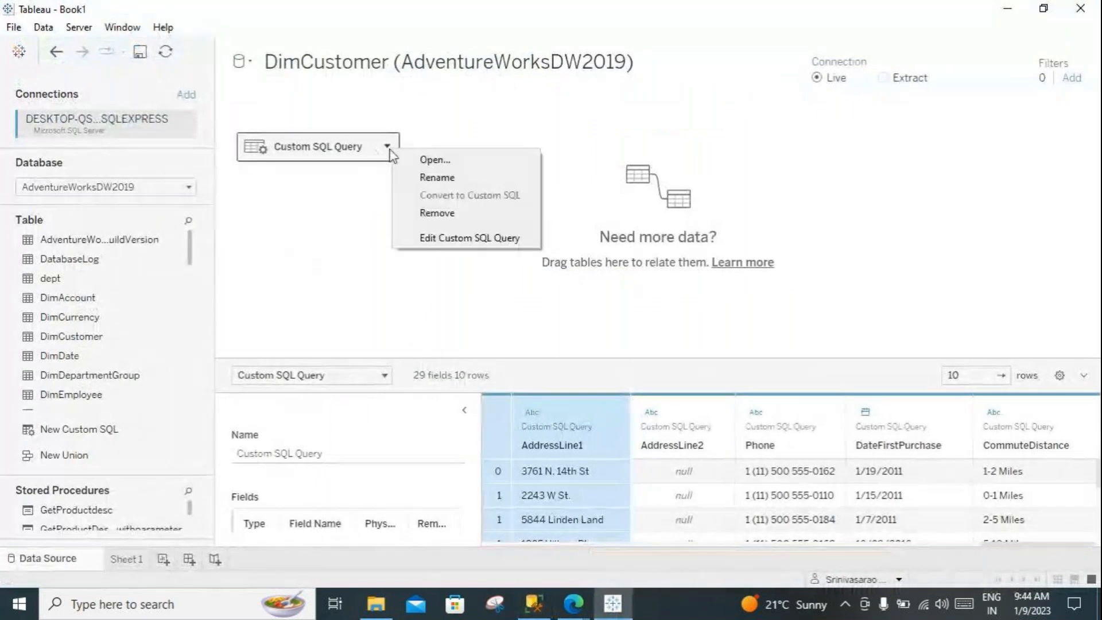
{"action": "left_click", "coordinate": [417, 240]}
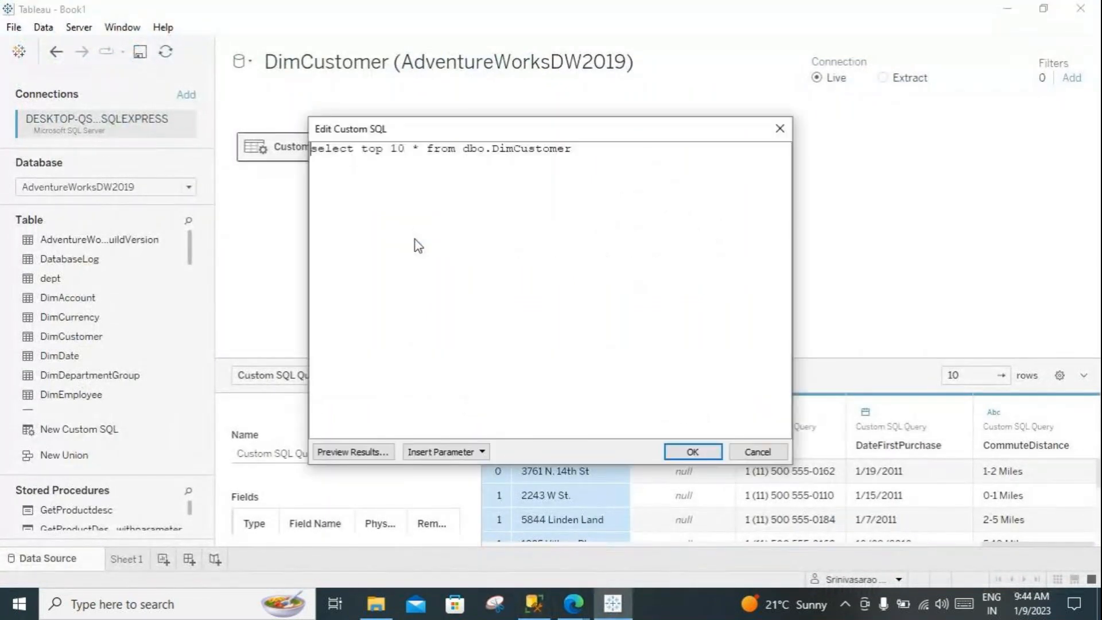
{"action": "left_click", "coordinate": [756, 451]}
{"action": "left_click", "coordinate": [388, 147]}
{"action": "left_click", "coordinate": [425, 212]}
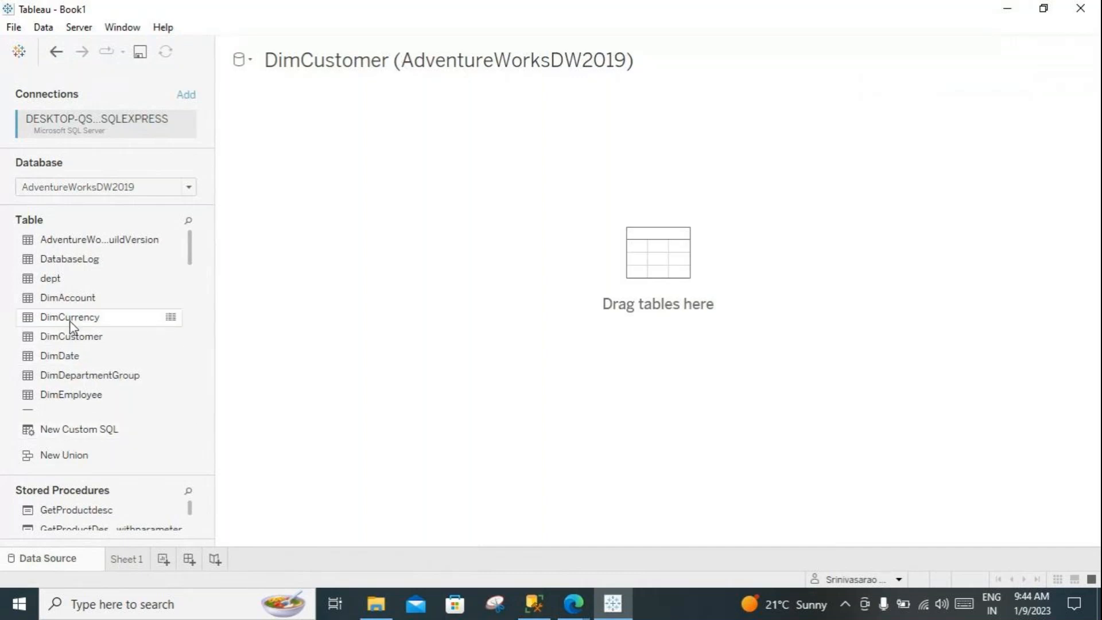
{"action": "left_click_drag", "start_coordinate": [72, 337], "coordinate": [628, 249]}
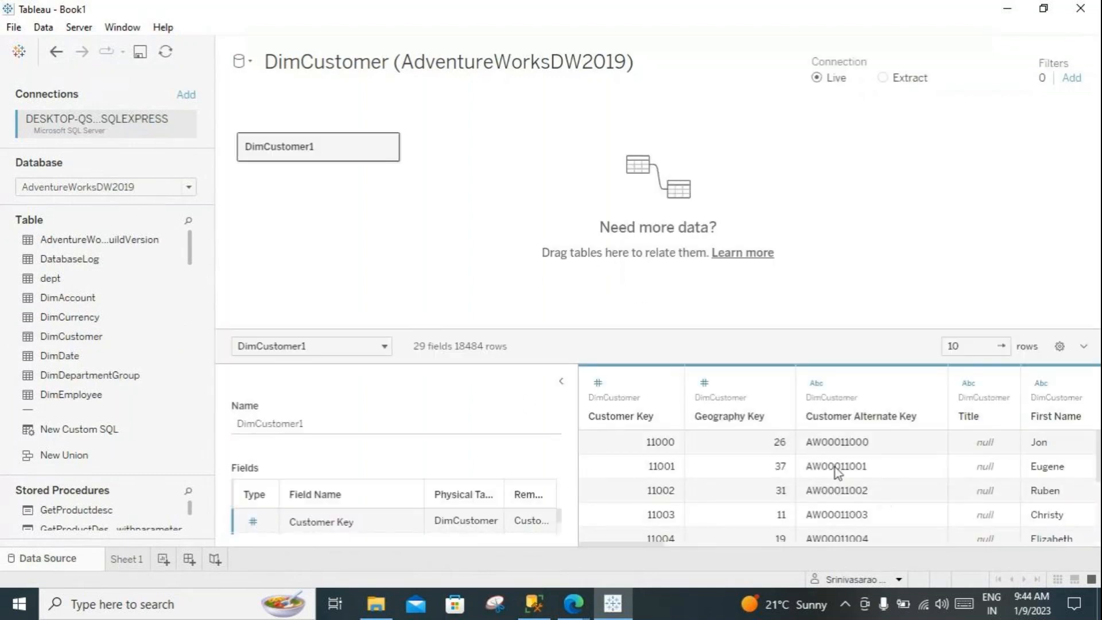
Step: Clear Sheet 1 and display the DimCustomer1 (Count) measure as text, narrowing the field list with the search "c"
{"action": "left_click", "coordinate": [124, 559]}
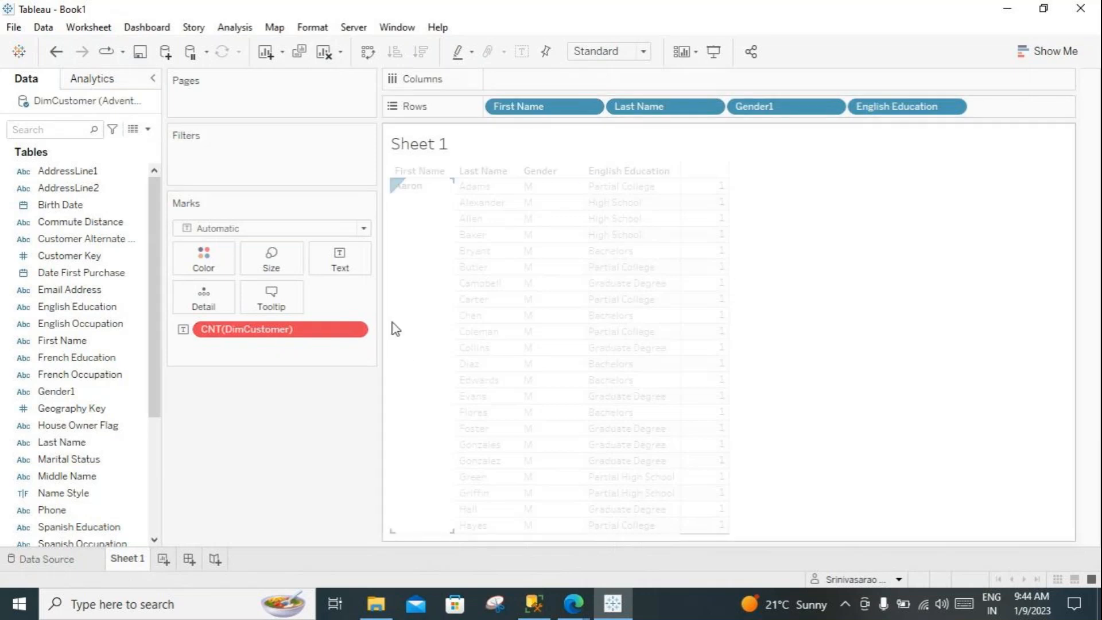
{"action": "left_click", "coordinate": [325, 53]}
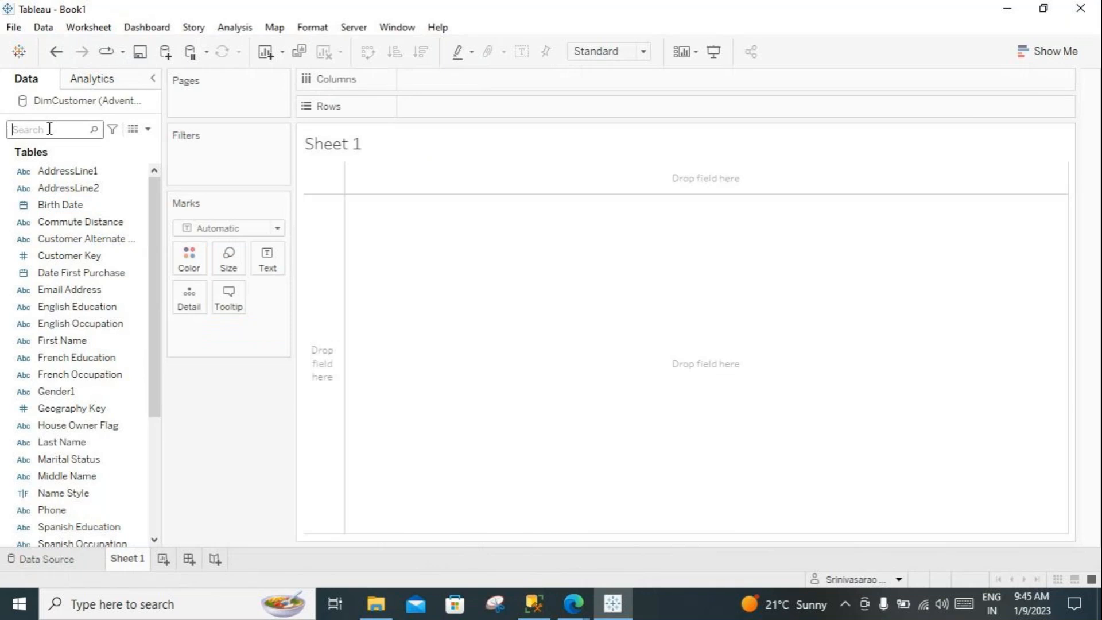
{"action": "type", "text": "c"}
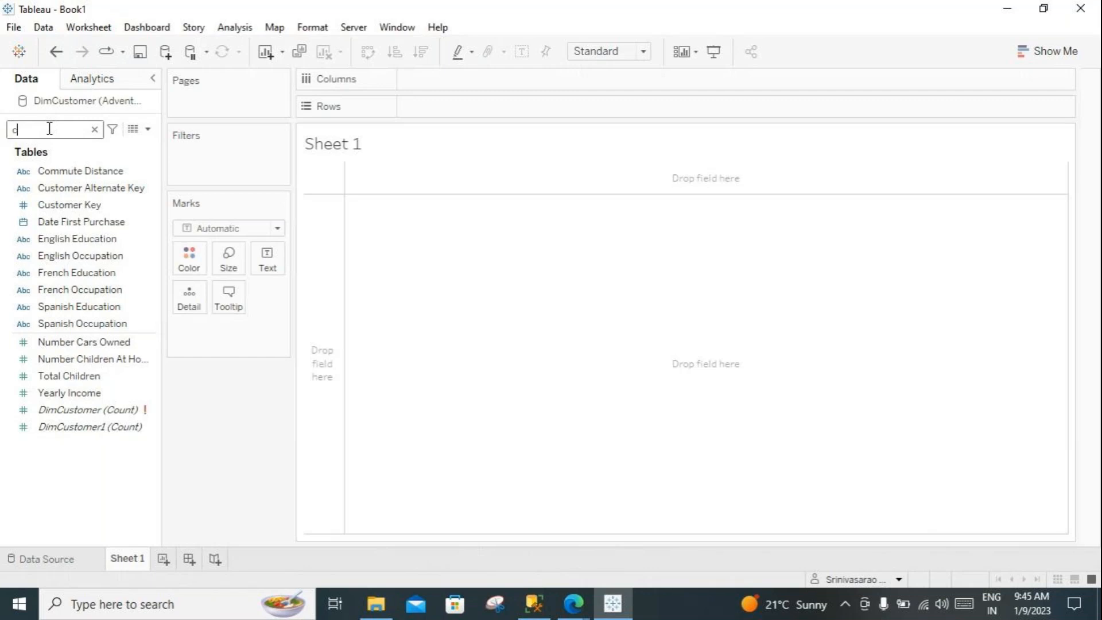
{"action": "left_click", "coordinate": [74, 412]}
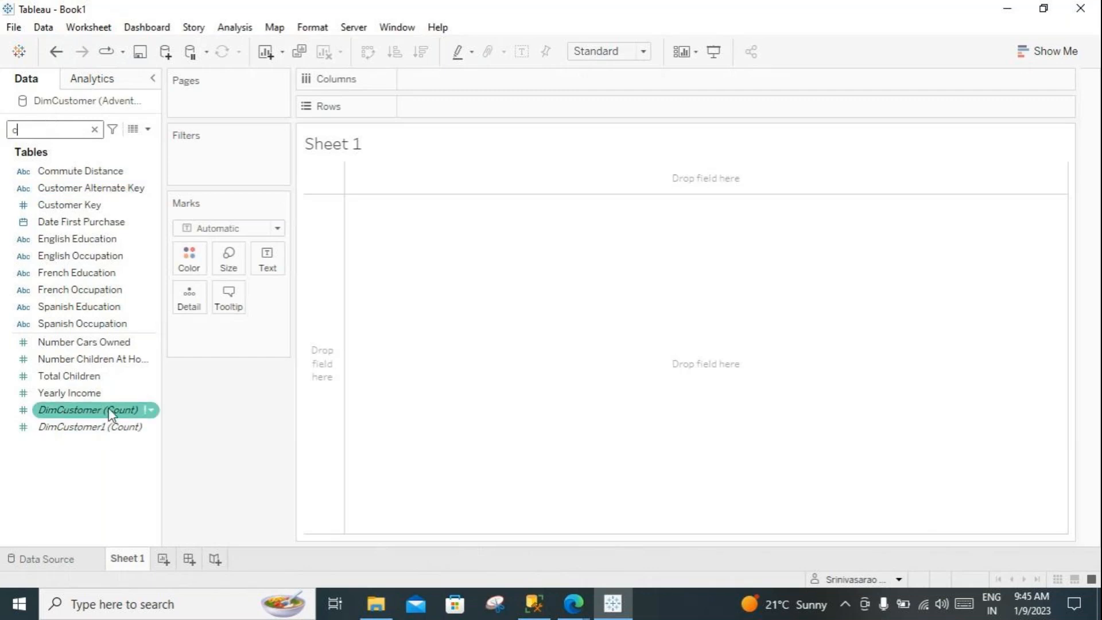
{"action": "left_click", "coordinate": [49, 428]}
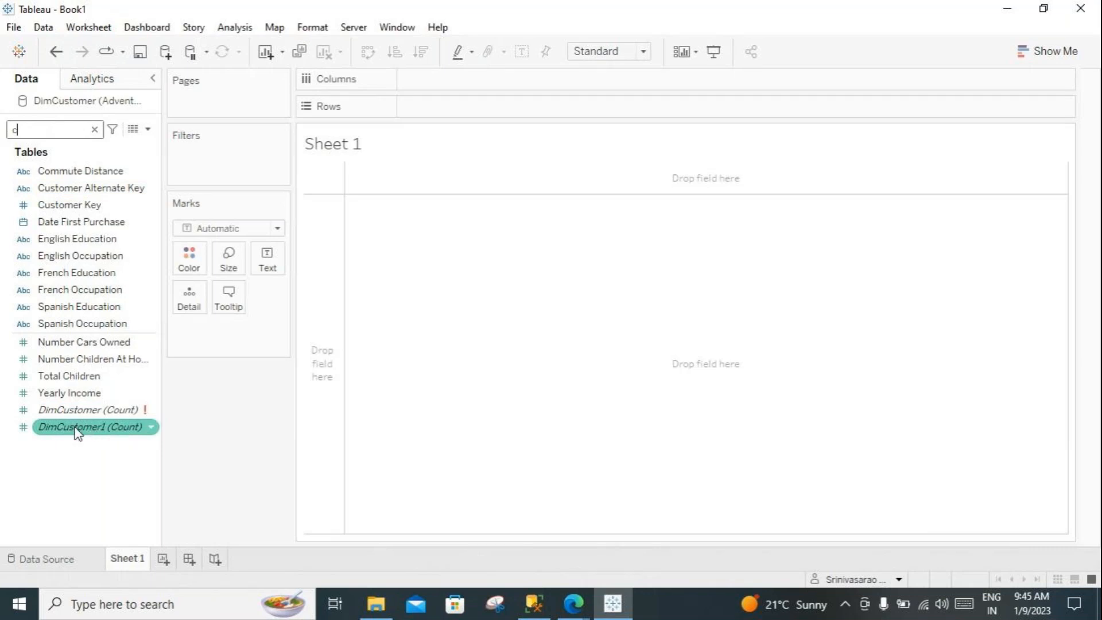
{"action": "left_click_drag", "start_coordinate": [78, 431], "coordinate": [267, 258]}
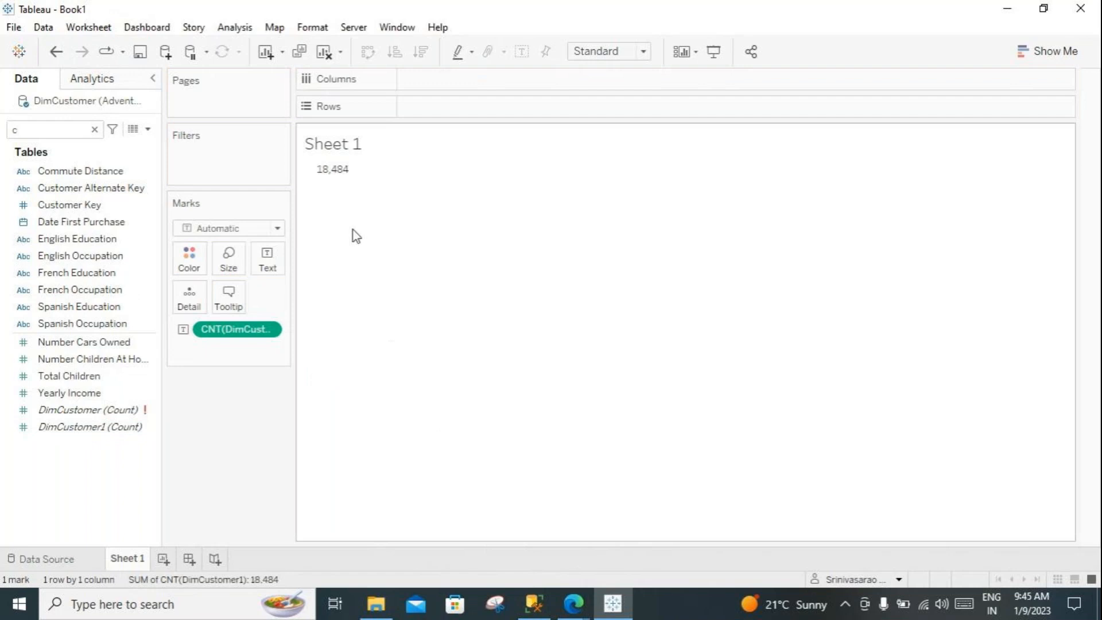
{"action": "mouse_move", "coordinate": [322, 179]}
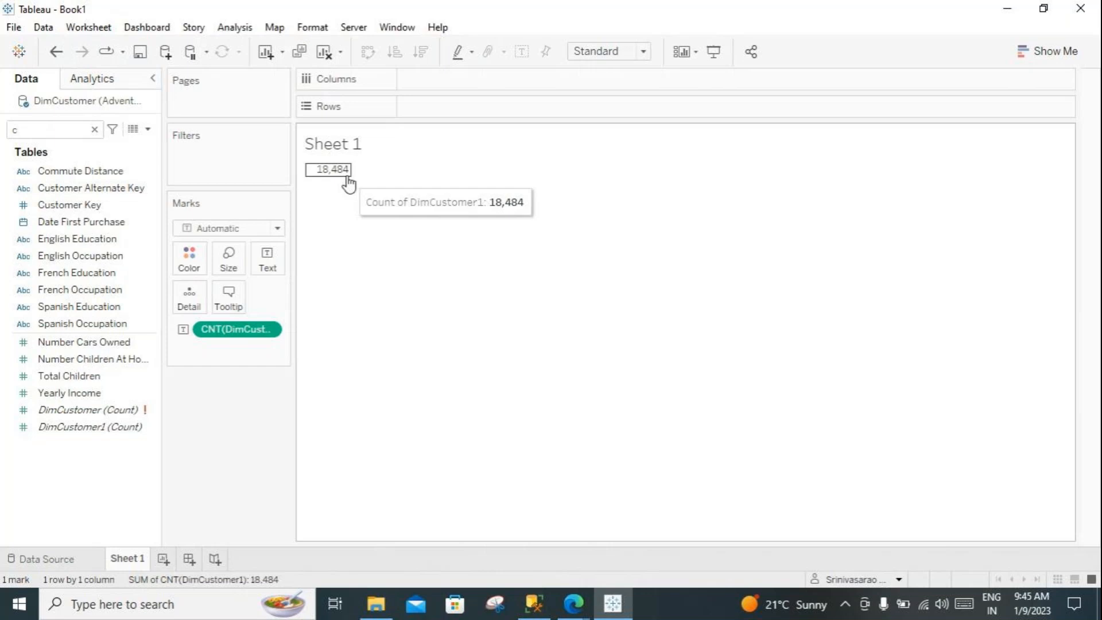
Step: Compare the count with the query result in SQL Server Management Studio, then return to Tableau and remove the measure from the sheet
{"action": "left_click", "coordinate": [532, 603]}
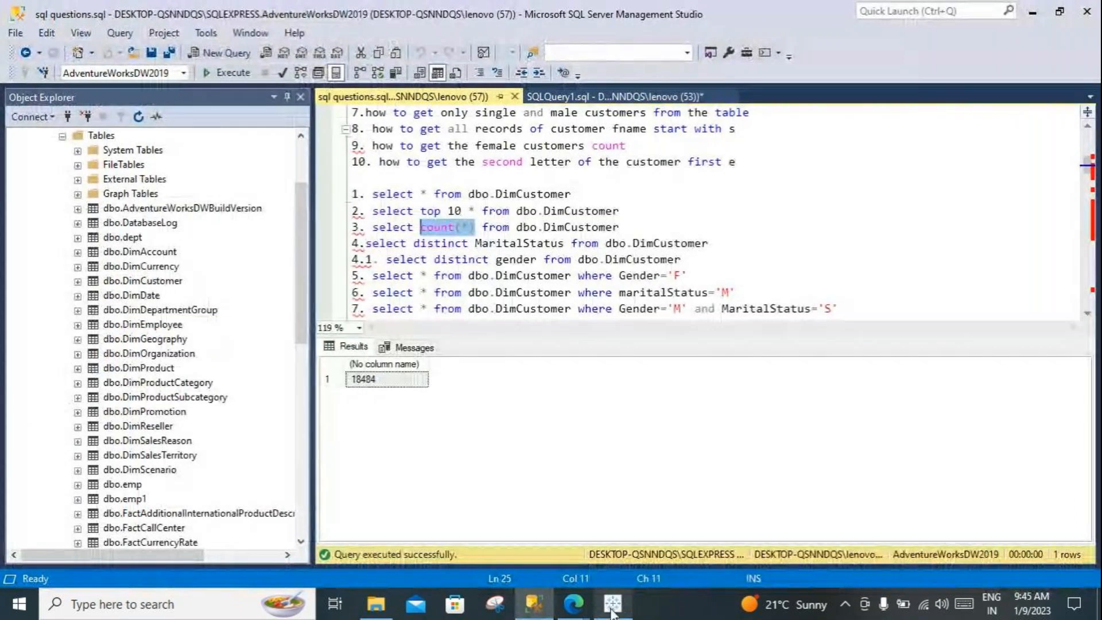
{"action": "key", "text": "alt+Tab"}
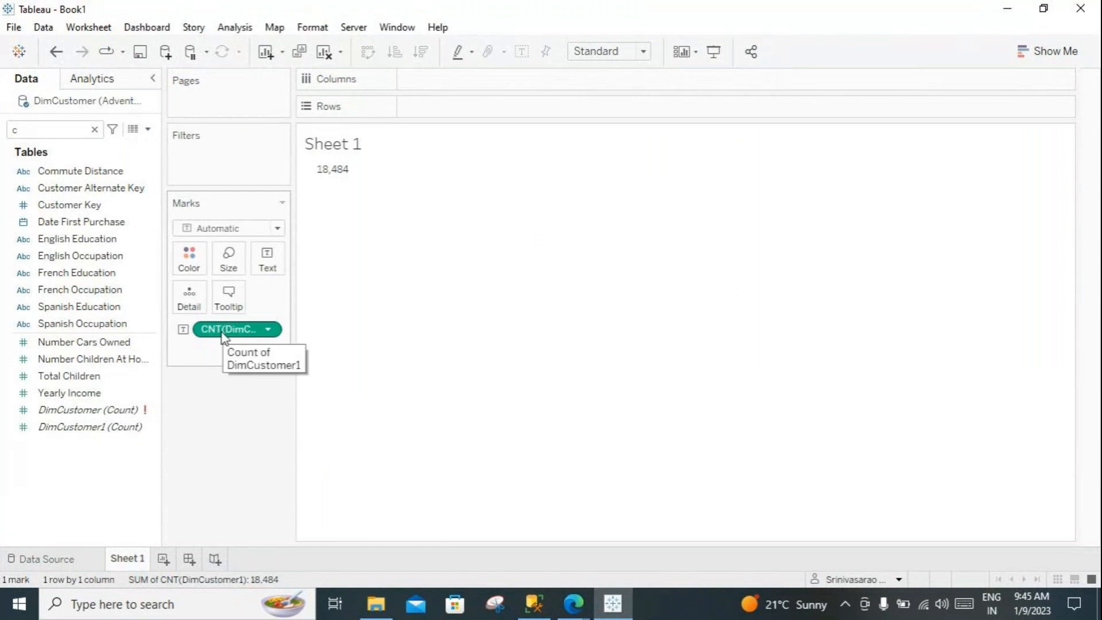
{"action": "left_click_drag", "start_coordinate": [222, 332], "coordinate": [242, 452]}
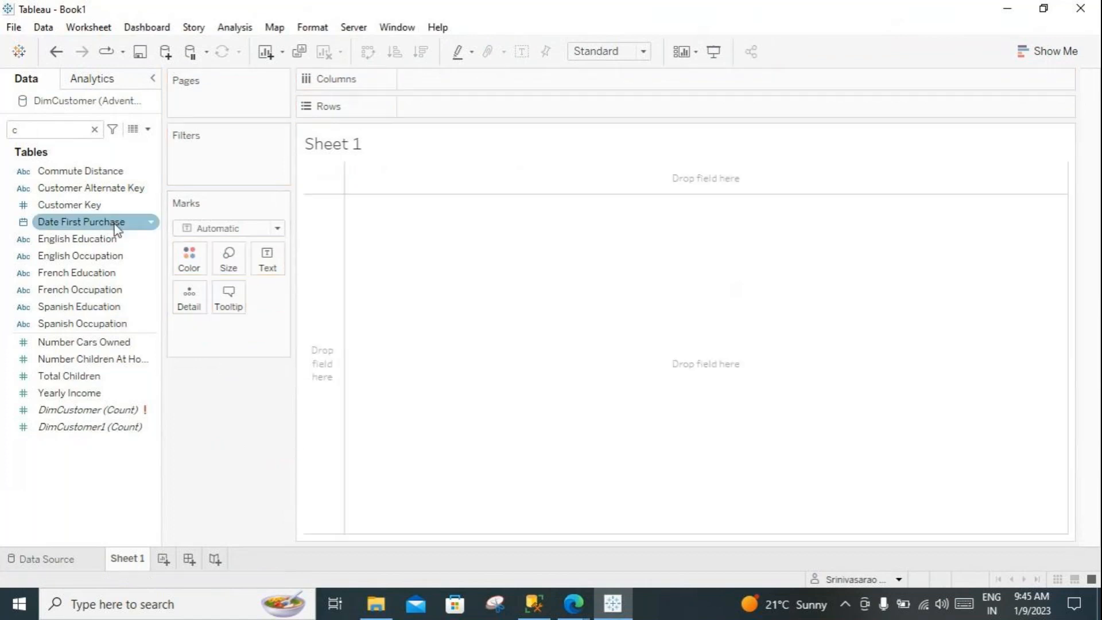
Step: Start a new calculated field and name it "total count rows"
{"action": "left_click", "coordinate": [239, 28]}
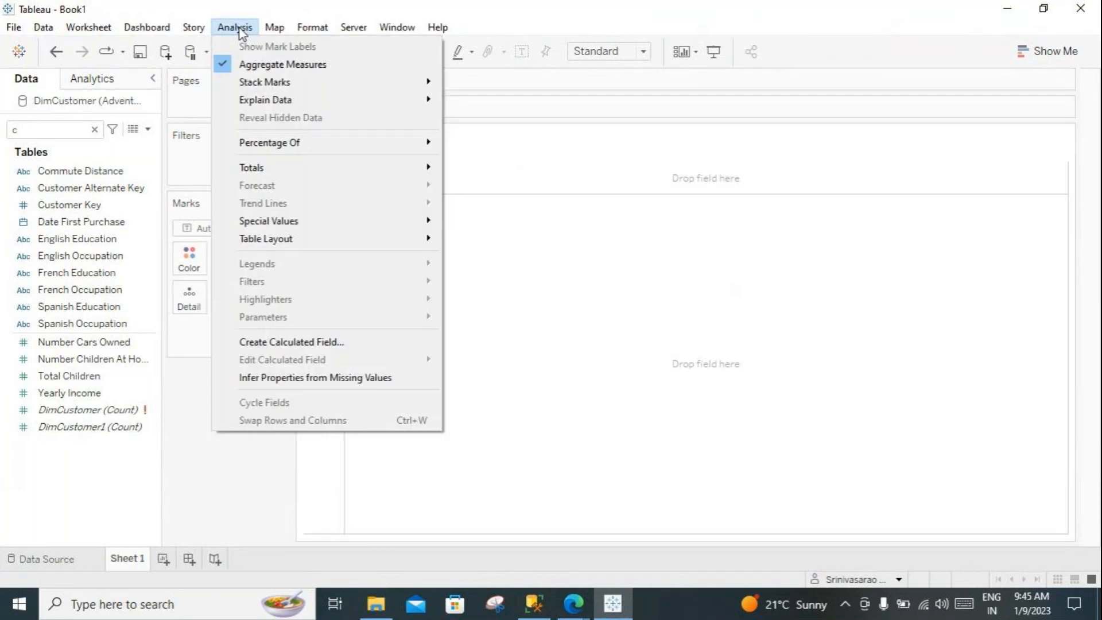
{"action": "left_click", "coordinate": [322, 343]}
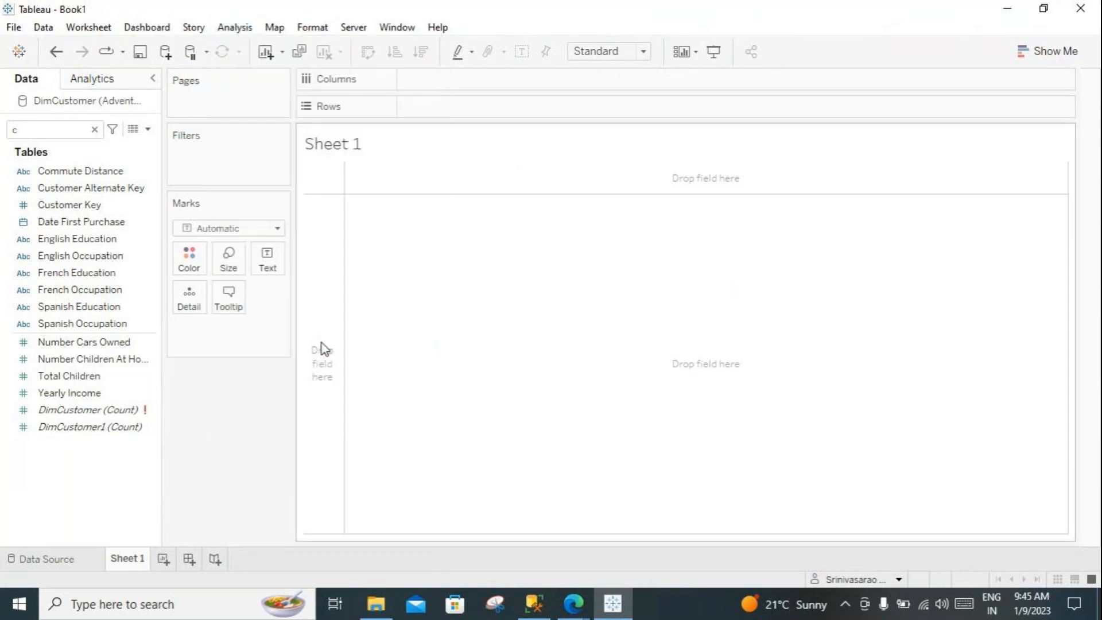
{"action": "left_click_drag", "start_coordinate": [293, 288], "coordinate": [511, 170]}
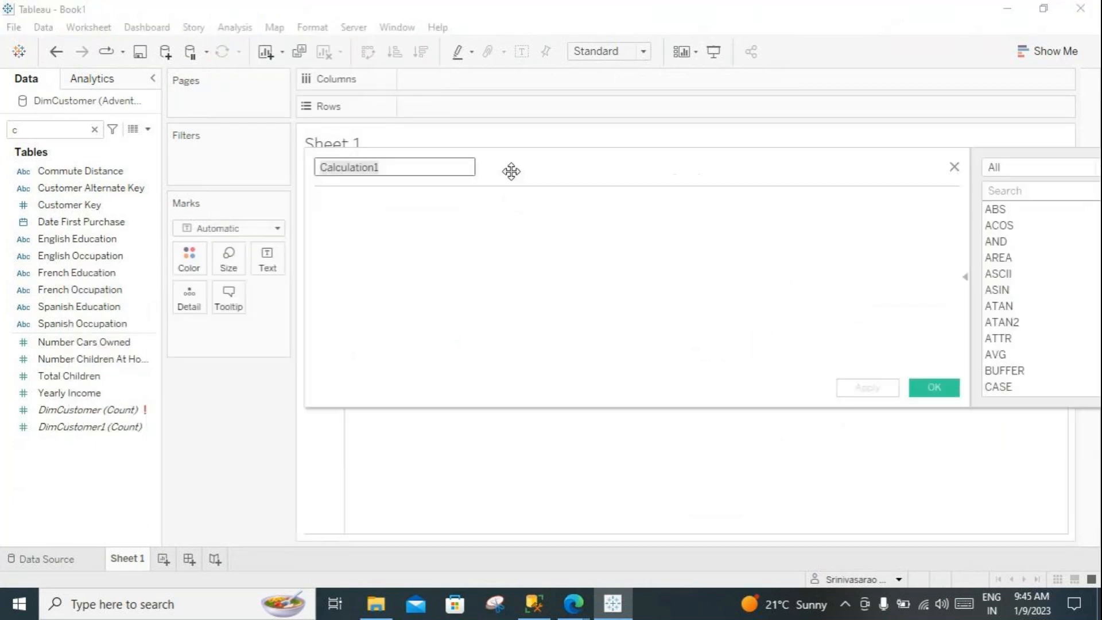
{"action": "left_click_drag", "start_coordinate": [386, 170], "coordinate": [312, 171]}
{"action": "type", "text": "total count rows"}
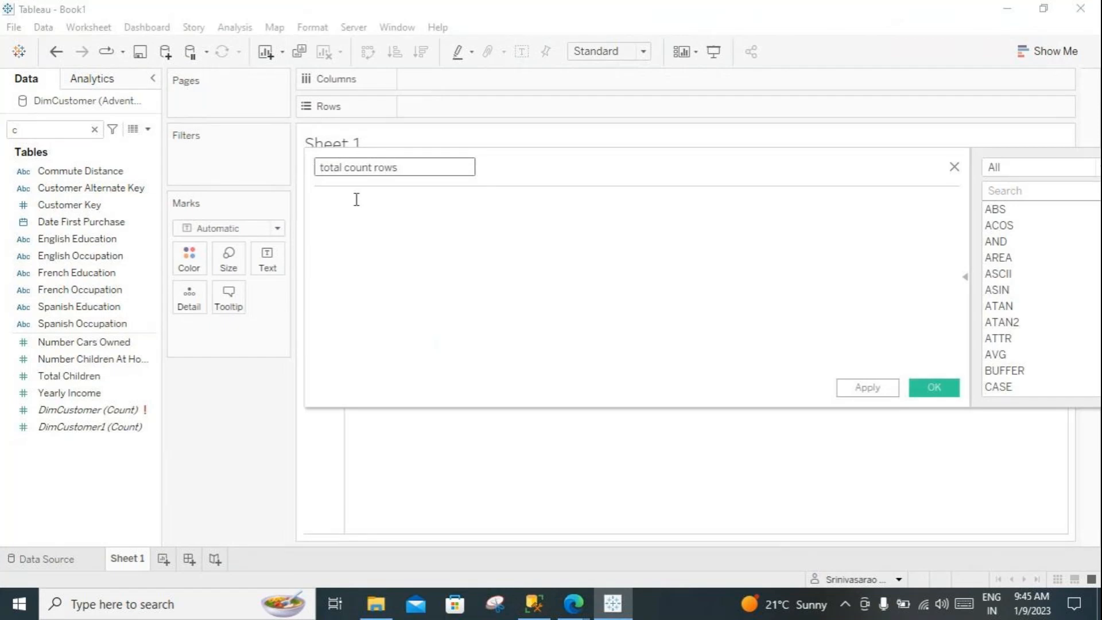
Step: Enter the formula COUNT([Customer Key]) in the calculated field
{"action": "left_click", "coordinate": [368, 220]}
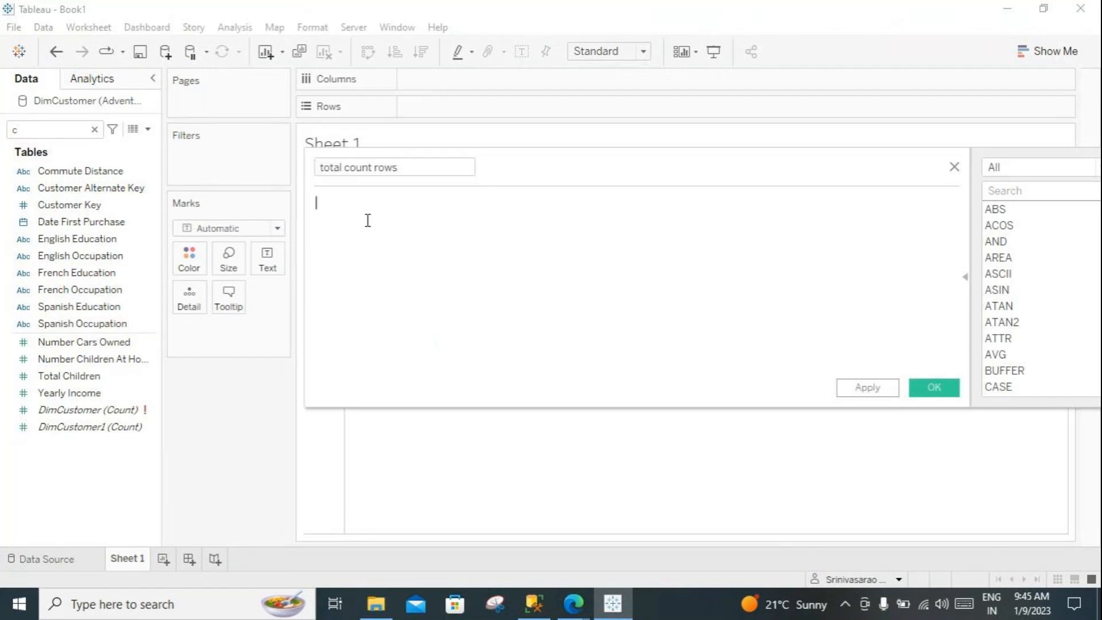
{"action": "type", "text": "coun"}
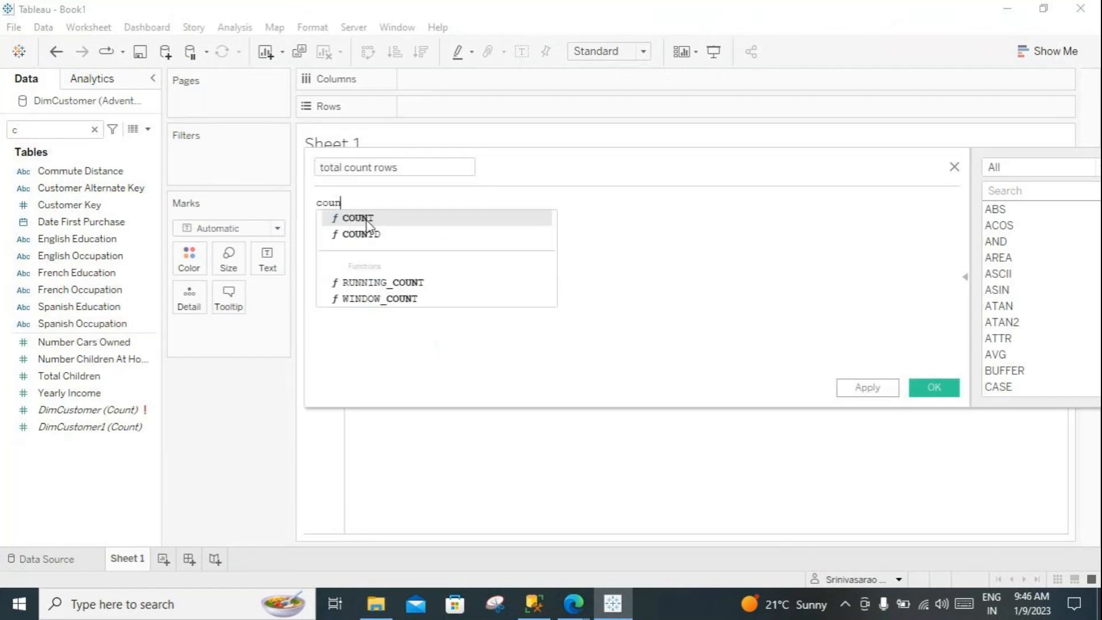
{"action": "double_click", "coordinate": [368, 221]}
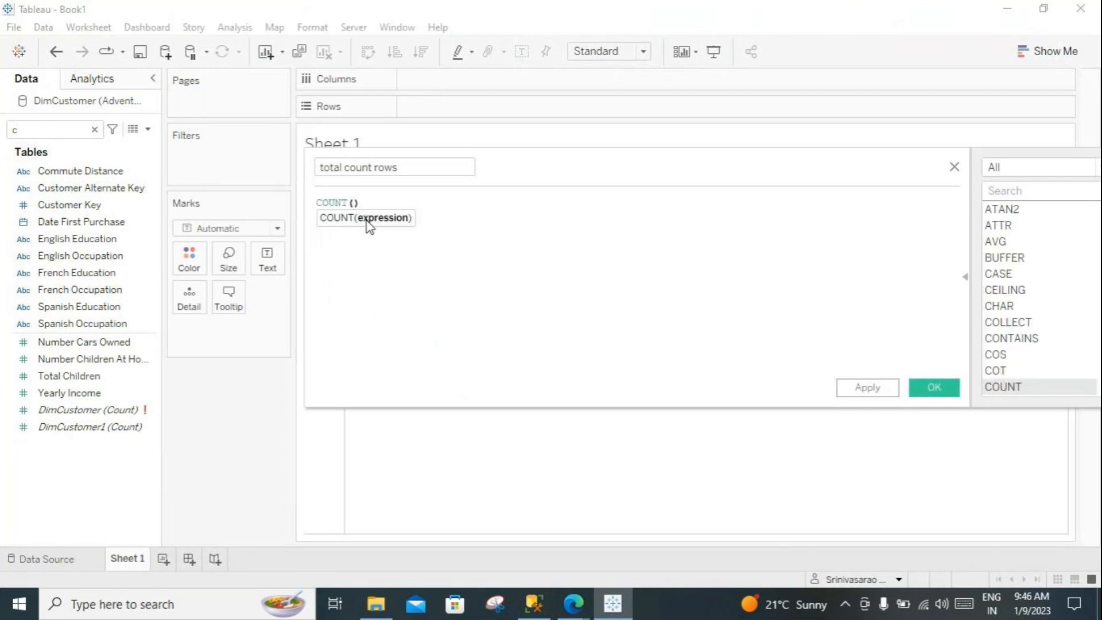
{"action": "left_click", "coordinate": [97, 210]}
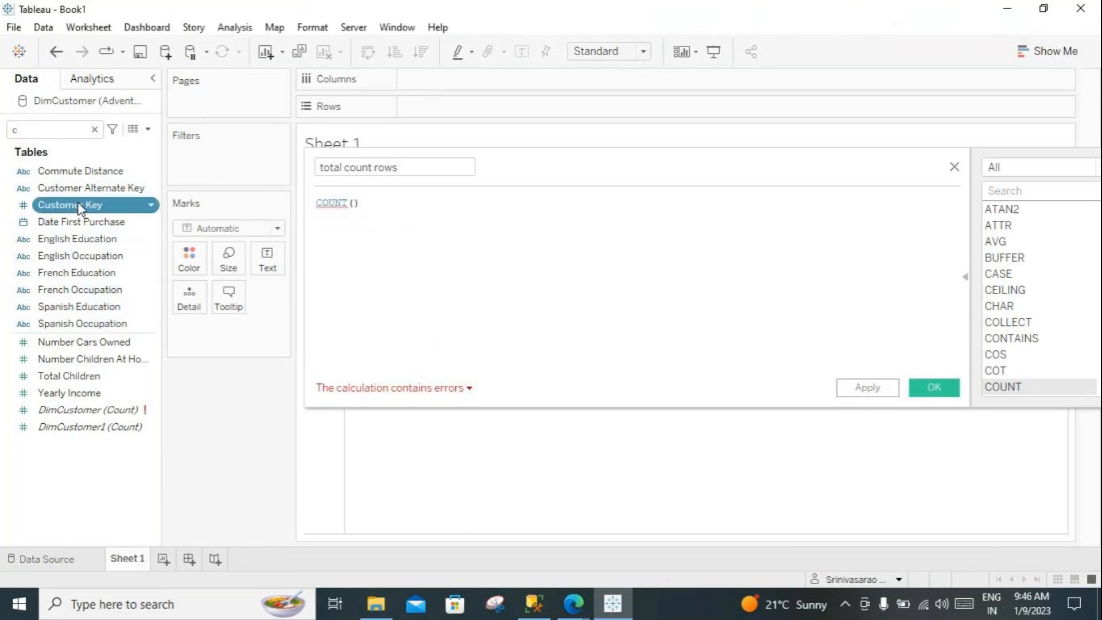
{"action": "left_click_drag", "start_coordinate": [80, 208], "coordinate": [356, 207]}
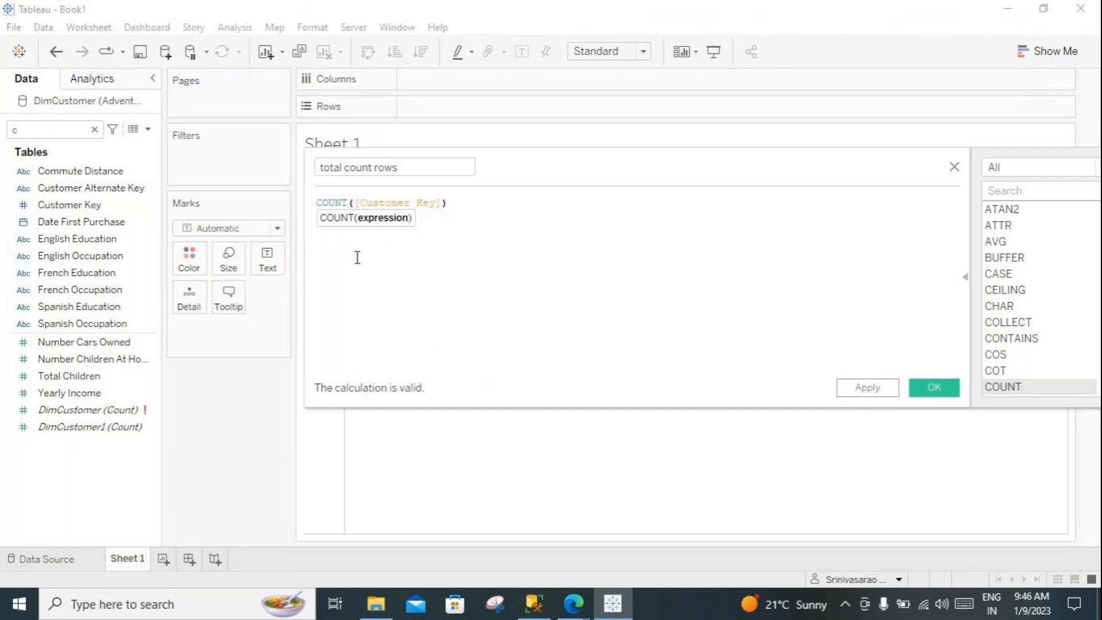
Step: Rename the calculated field as "total number of customers" and save it
{"action": "left_click", "coordinate": [407, 166]}
{"action": "key", "text": "BackSpace"}
{"action": "key", "text": "BackSpace"}
{"action": "key", "text": "BackSpace"}
{"action": "key", "text": "BackSpace"}
{"action": "key", "text": "BackSpace"}
{"action": "key", "text": "BackSpace"}
{"action": "type", "text": "number of customers"}
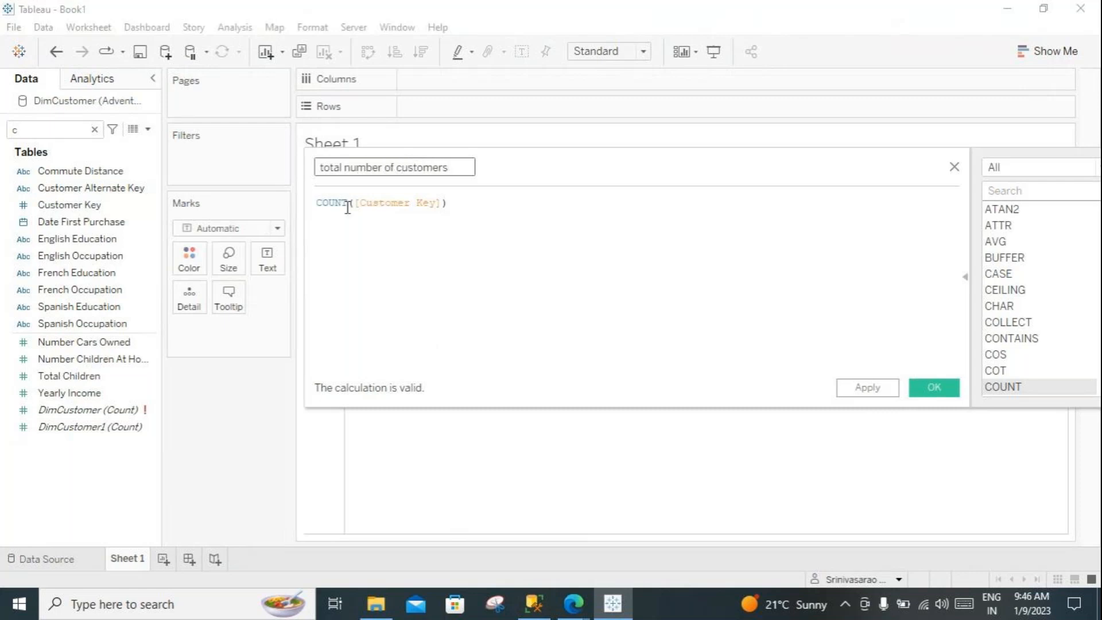
{"action": "left_click", "coordinate": [352, 249]}
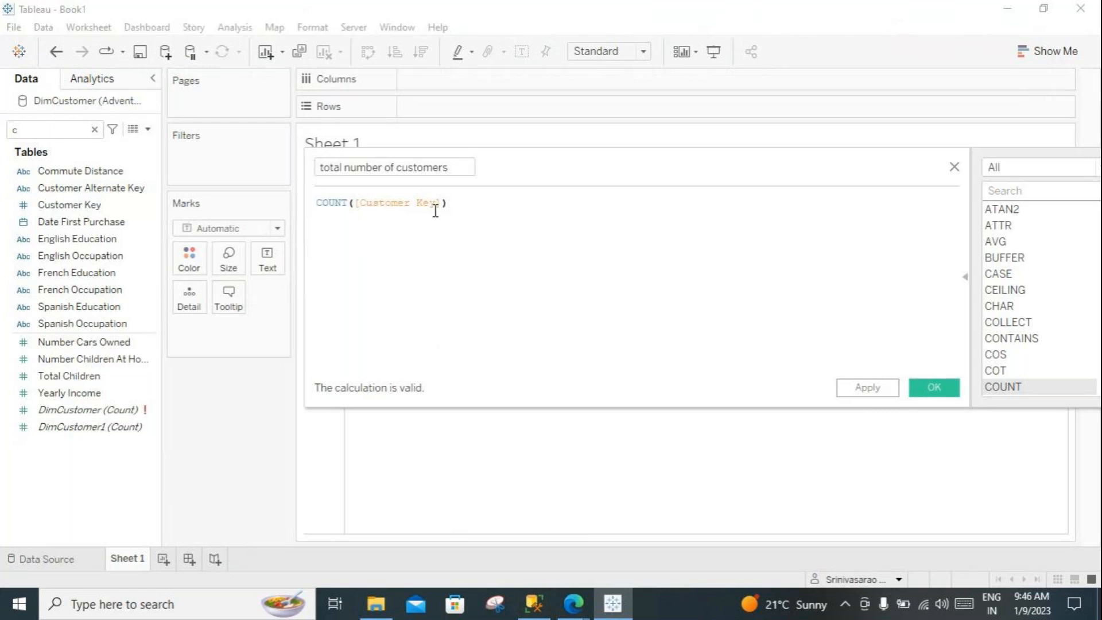
{"action": "left_click", "coordinate": [868, 388]}
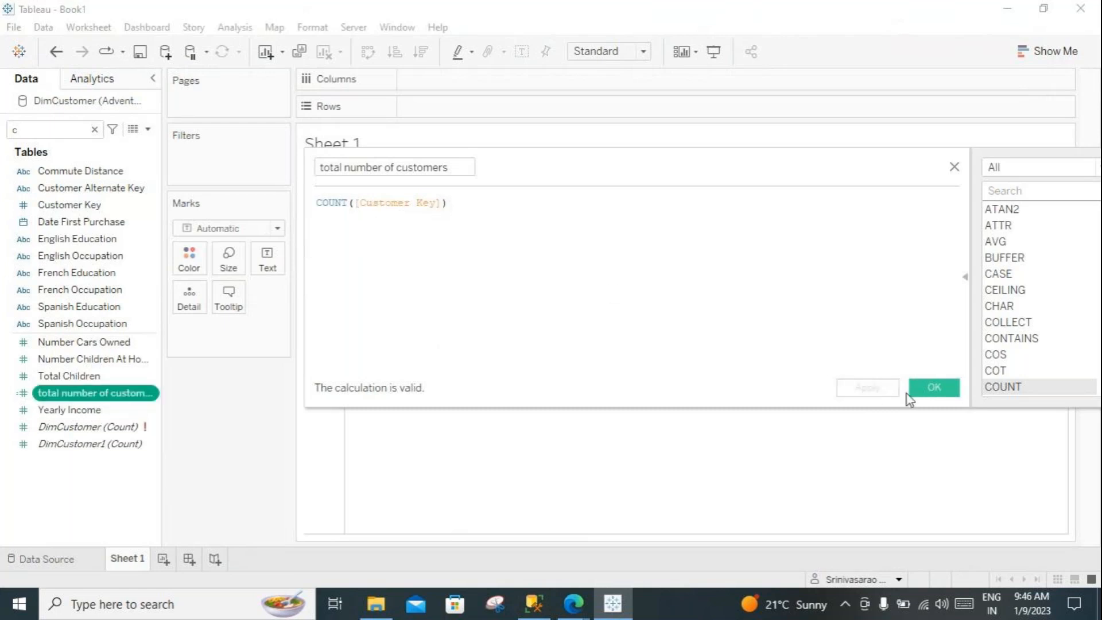
{"action": "left_click", "coordinate": [928, 386]}
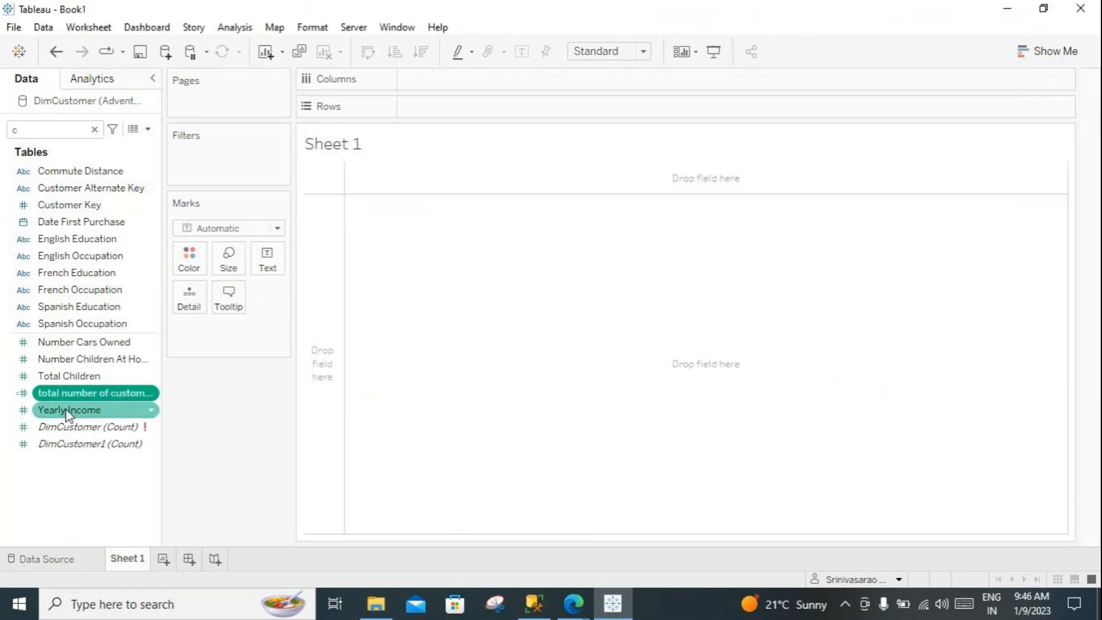
Step: Display "total number of customers" as the sheet's text and compare it with the count(*) result in SQL Server Management Studio
{"action": "left_click_drag", "start_coordinate": [73, 396], "coordinate": [267, 265]}
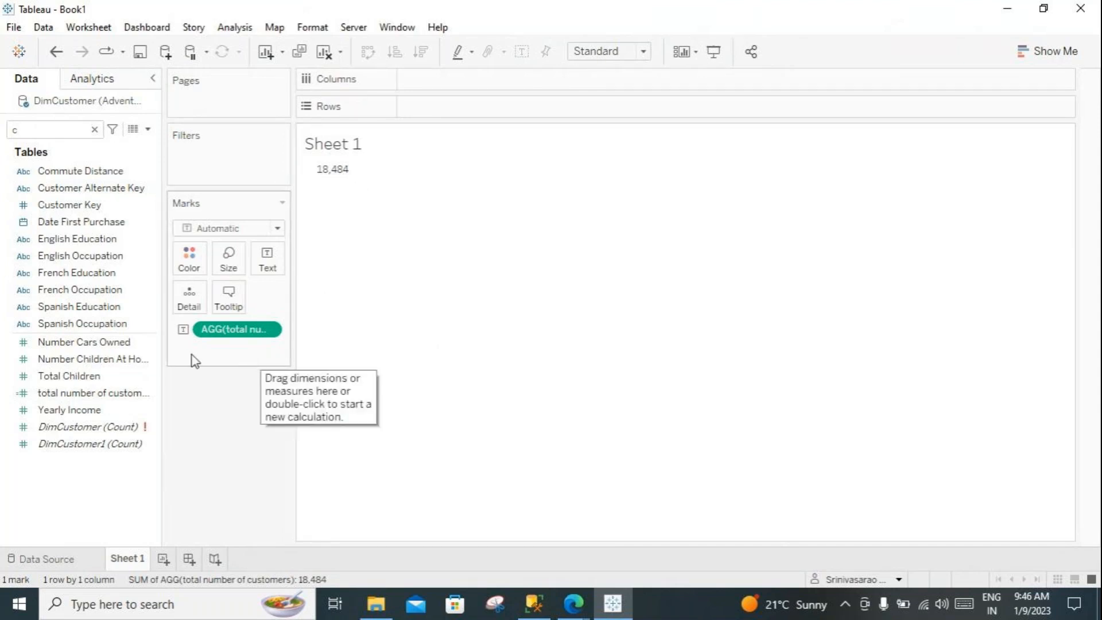
{"action": "left_click", "coordinate": [113, 426]}
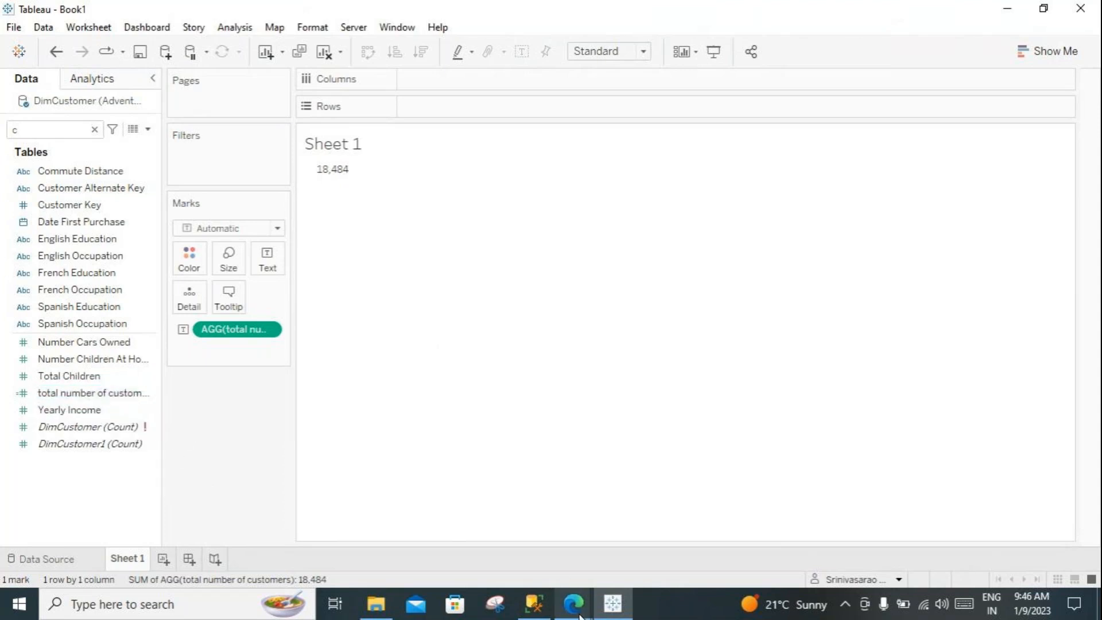
{"action": "left_click", "coordinate": [532, 610]}
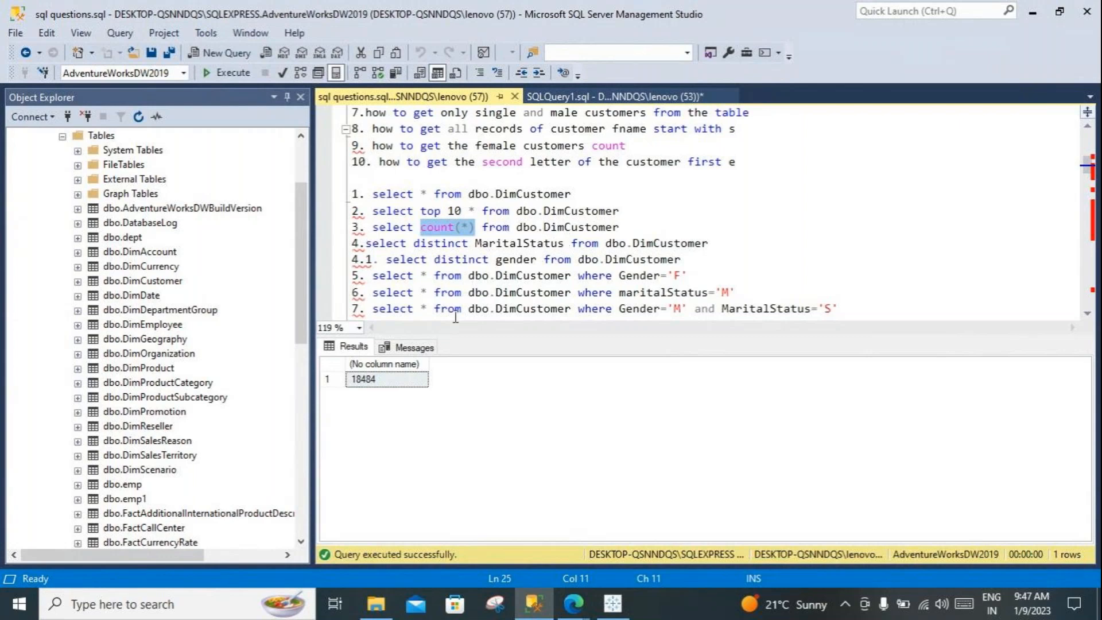
{"action": "left_click", "coordinate": [612, 603]}
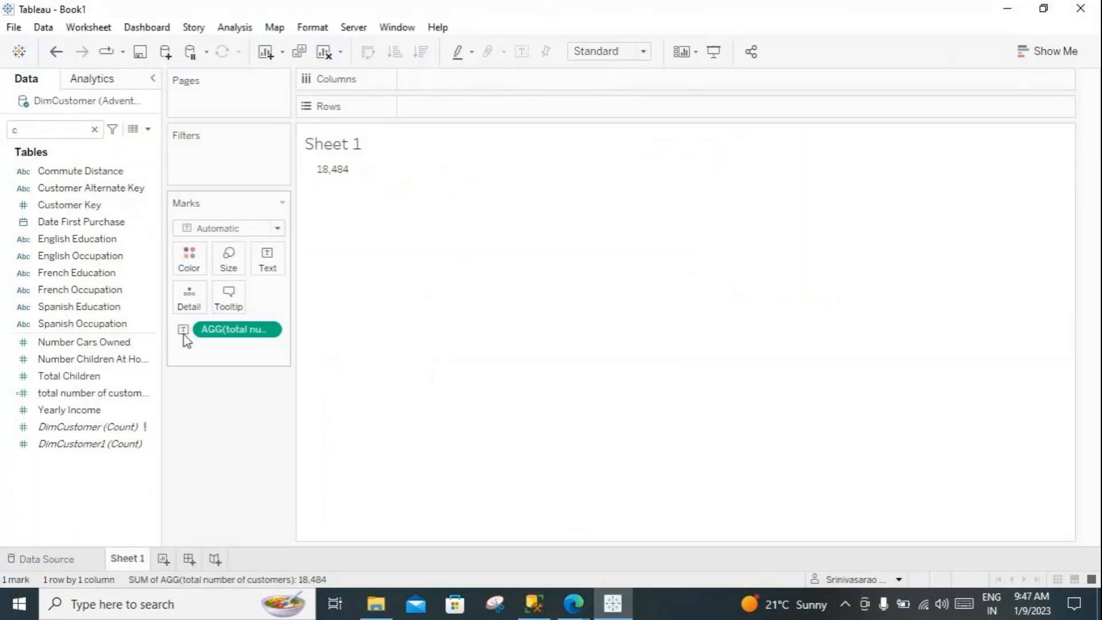
Step: Remove the calculated field from the sheet, clear the field search, and list the distinct Marital Status values as rows
{"action": "left_click_drag", "start_coordinate": [219, 327], "coordinate": [225, 401]}
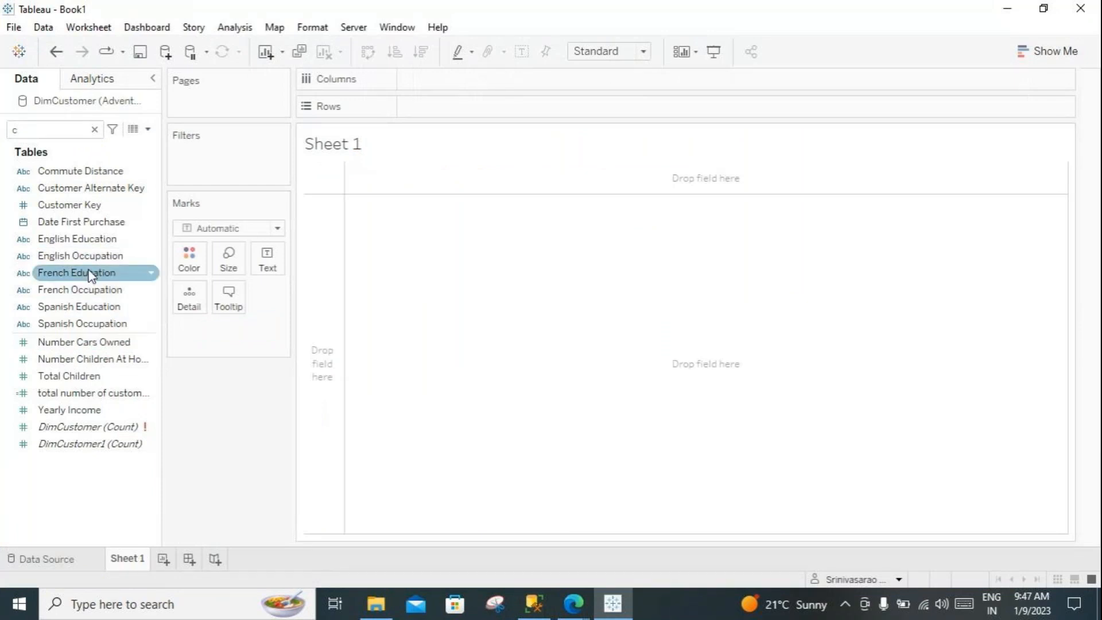
{"action": "left_click", "coordinate": [93, 130]}
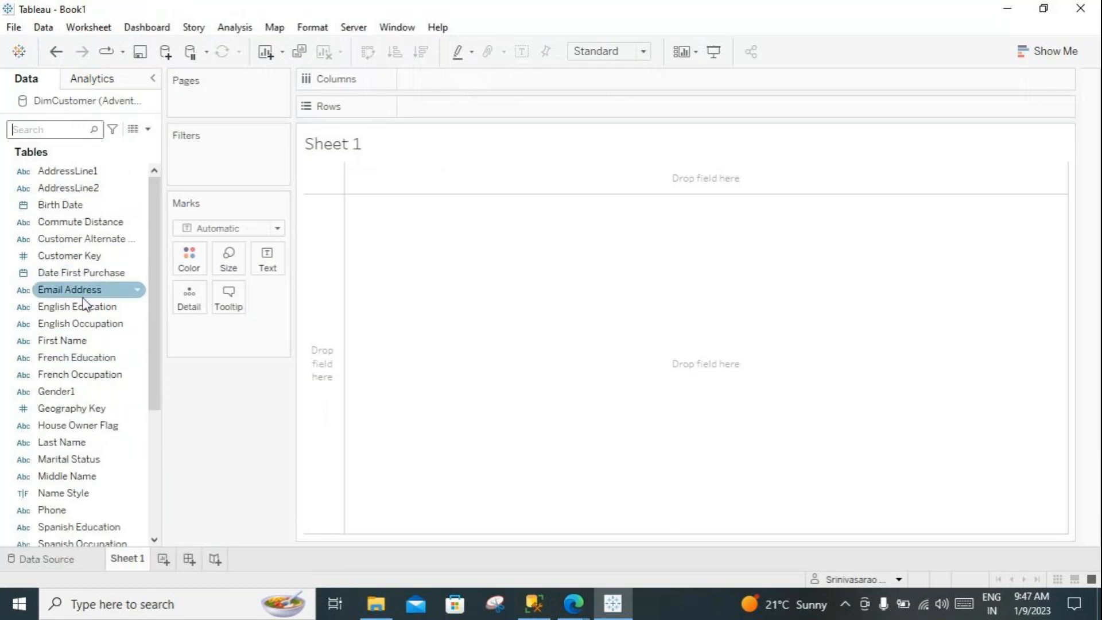
{"action": "left_click_drag", "start_coordinate": [73, 458], "coordinate": [414, 112]}
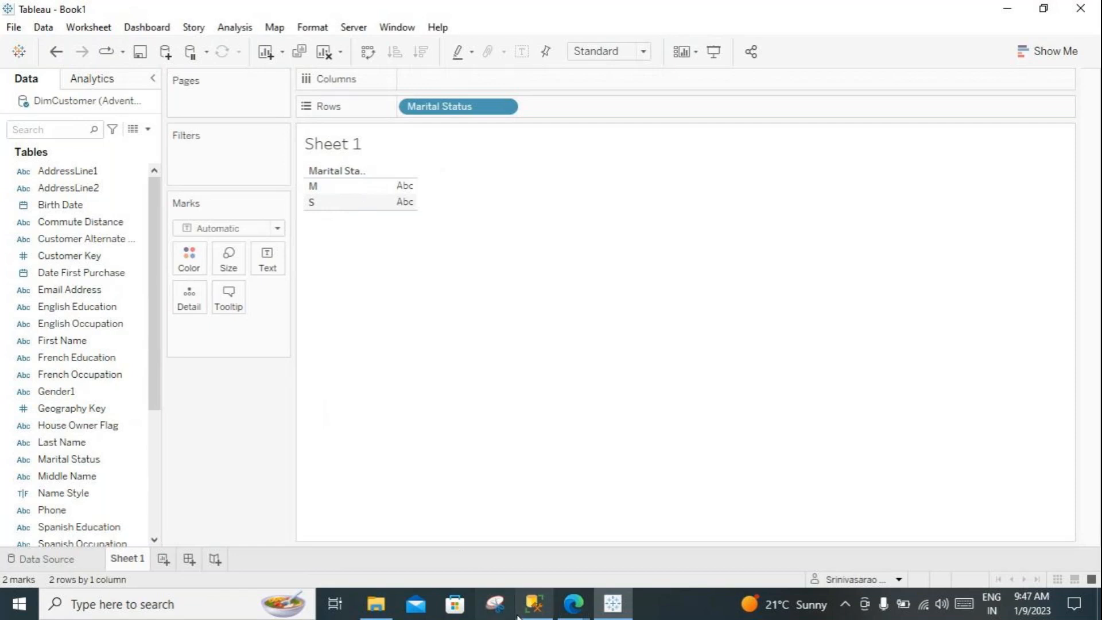
Step: Switch to SQL Server Management Studio and highlight the distinct gender query 4.1 and the Gender='F' query 5, reviewing the matching questions
{"action": "left_click", "coordinate": [534, 604]}
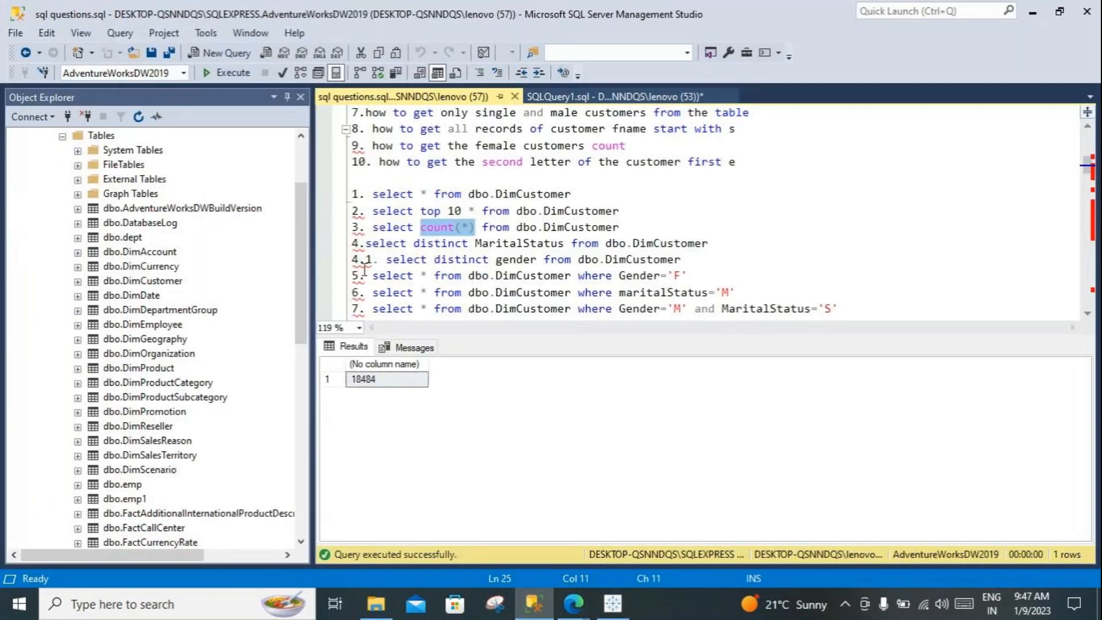
{"action": "left_click_drag", "start_coordinate": [708, 261], "coordinate": [366, 259]}
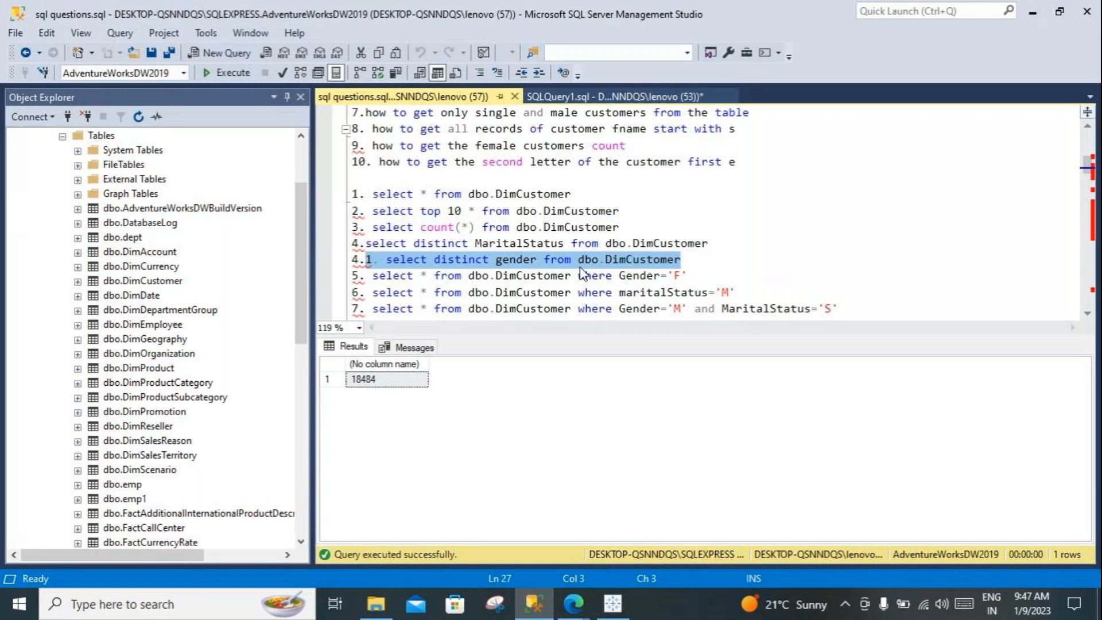
{"action": "left_click", "coordinate": [684, 276]}
{"action": "left_click_drag", "start_coordinate": [684, 276], "coordinate": [366, 276]}
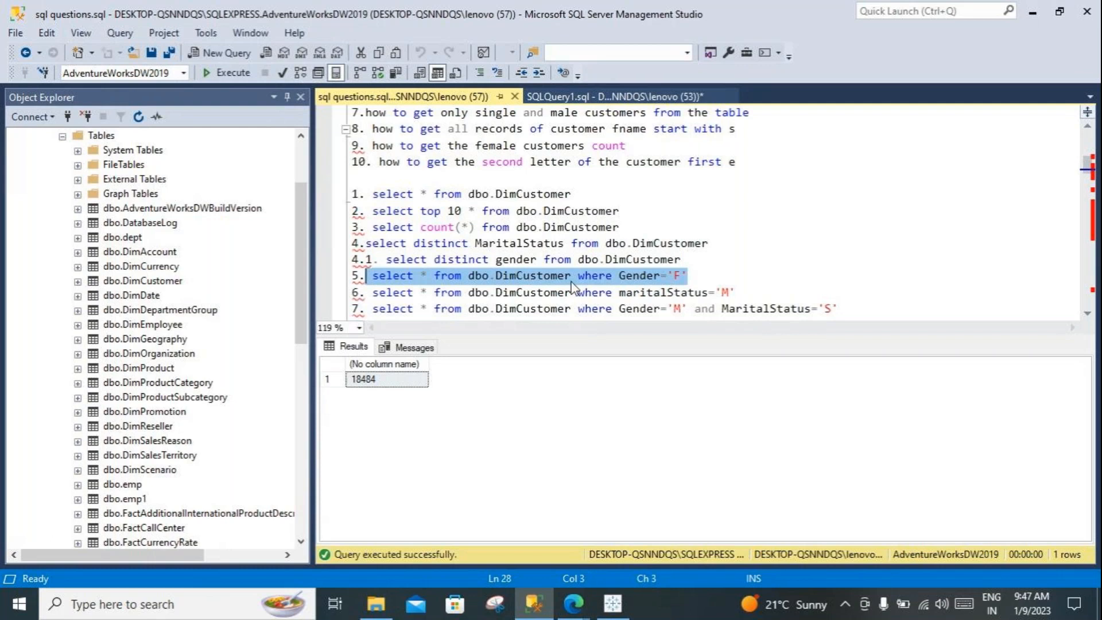
{"action": "left_click", "coordinate": [695, 276]}
{"action": "left_click_drag", "start_coordinate": [688, 276], "coordinate": [578, 276]}
{"action": "left_click_drag", "start_coordinate": [689, 276], "coordinate": [378, 280]}
{"action": "scroll", "coordinate": [499, 247], "scroll_direction": "up", "scroll_amount": 2}
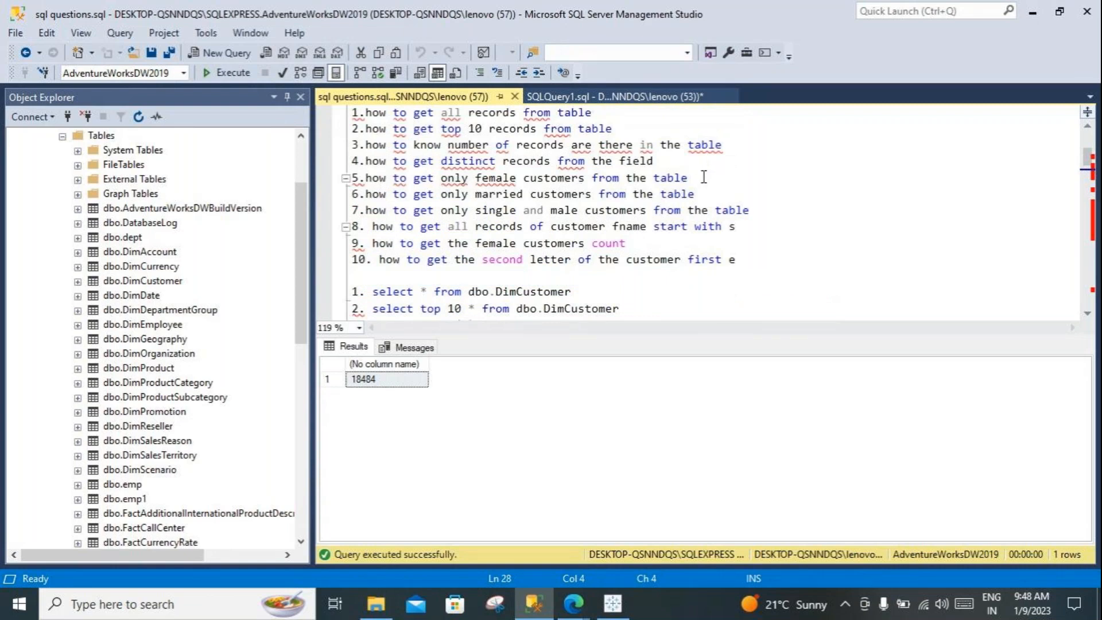
{"action": "scroll", "coordinate": [684, 201], "scroll_direction": "down", "scroll_amount": 3}
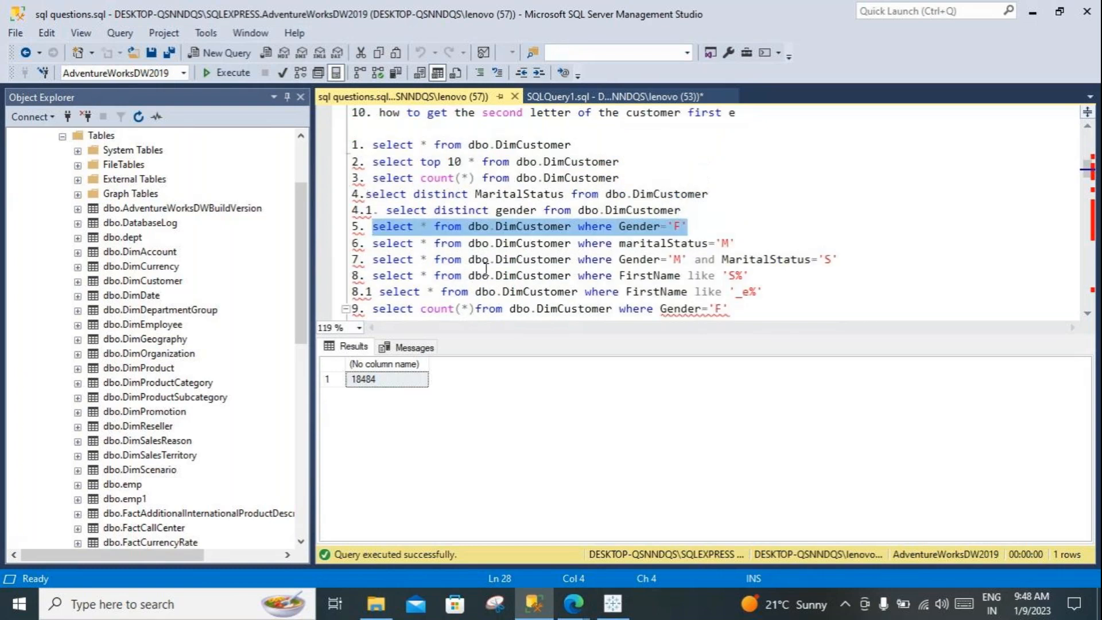
Step: Switch to Tableau and remove Marital Status from the sheet's rows
{"action": "left_click", "coordinate": [613, 602]}
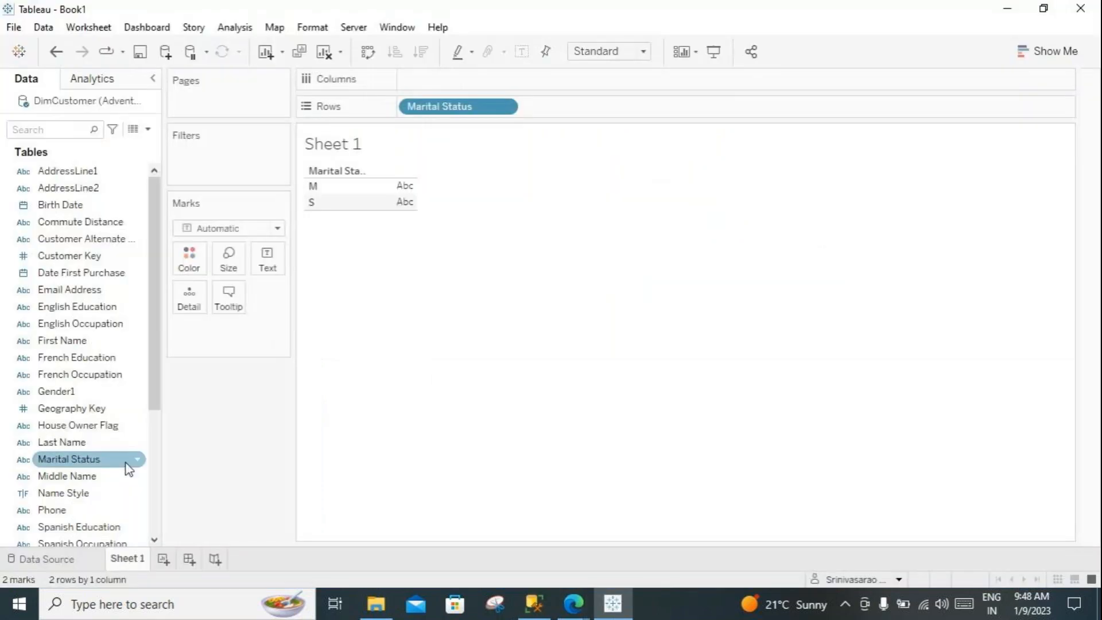
{"action": "scroll", "coordinate": [105, 325], "scroll_direction": "down", "scroll_amount": 4}
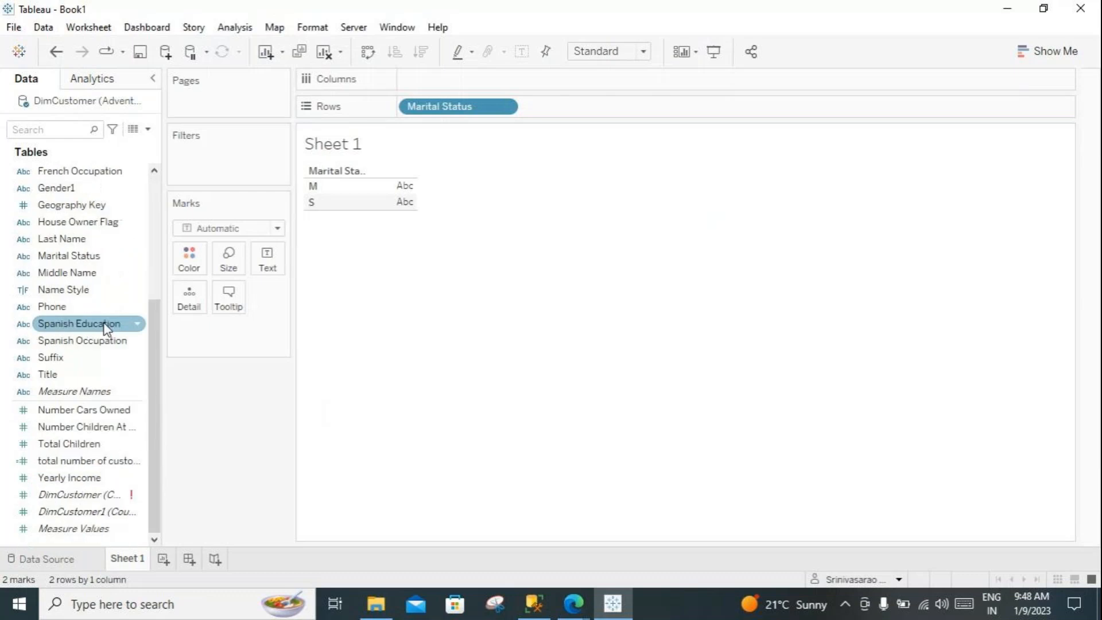
{"action": "scroll", "coordinate": [115, 324], "scroll_direction": "up", "scroll_amount": 4}
{"action": "left_click_drag", "start_coordinate": [475, 108], "coordinate": [518, 264]}
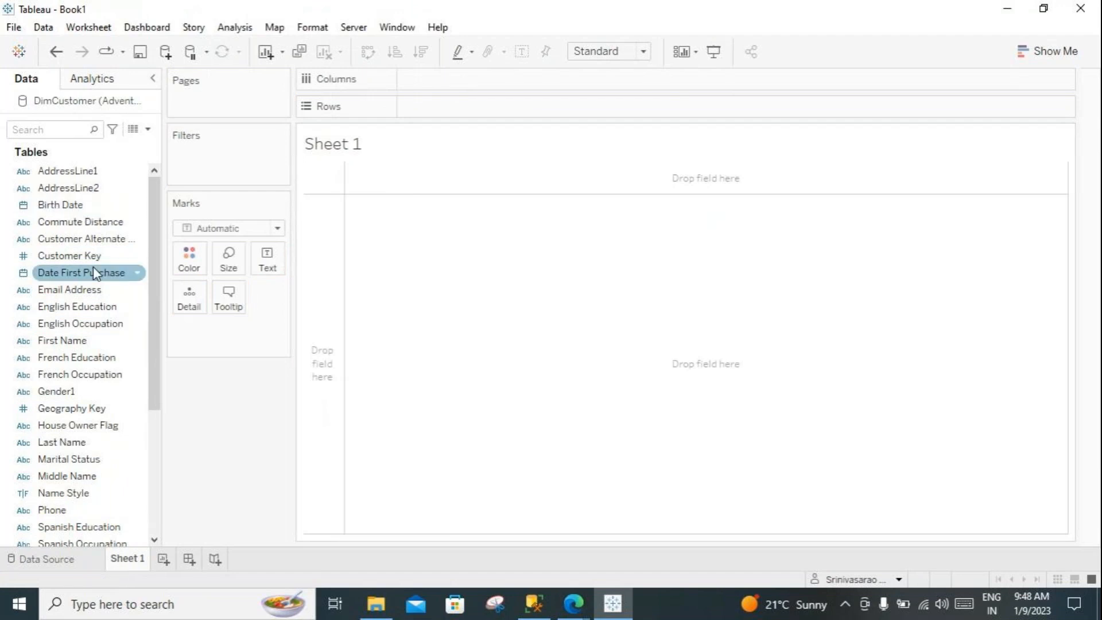
Step: Build a customer list on the sheet with First Name, Last Name and Marital Status as rows
{"action": "left_click_drag", "start_coordinate": [63, 340], "coordinate": [441, 109]}
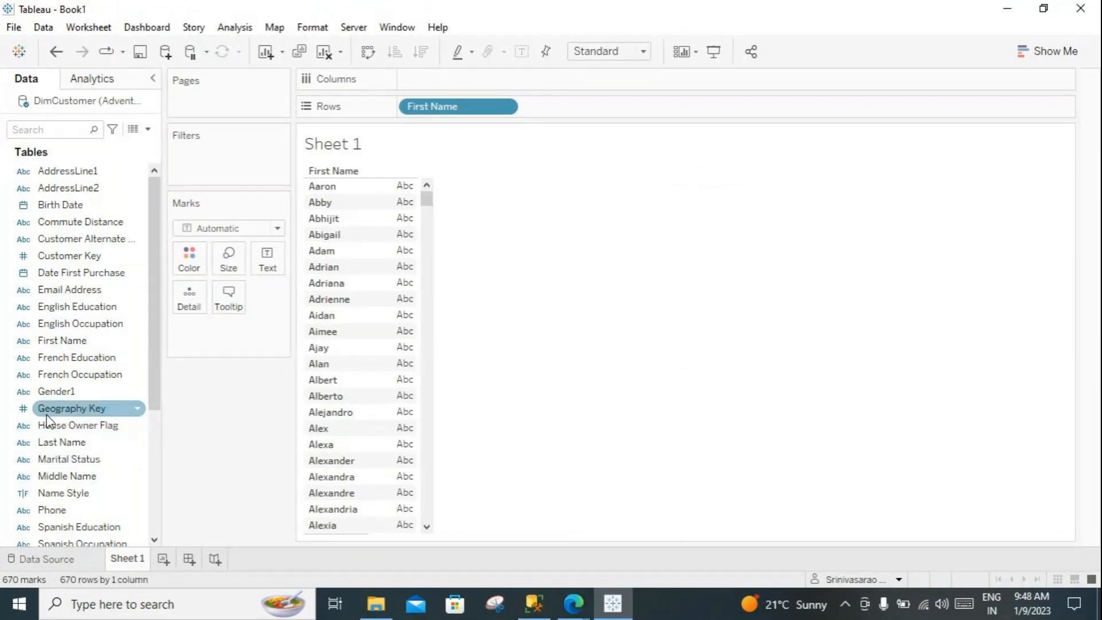
{"action": "left_click_drag", "start_coordinate": [66, 459], "coordinate": [564, 99]}
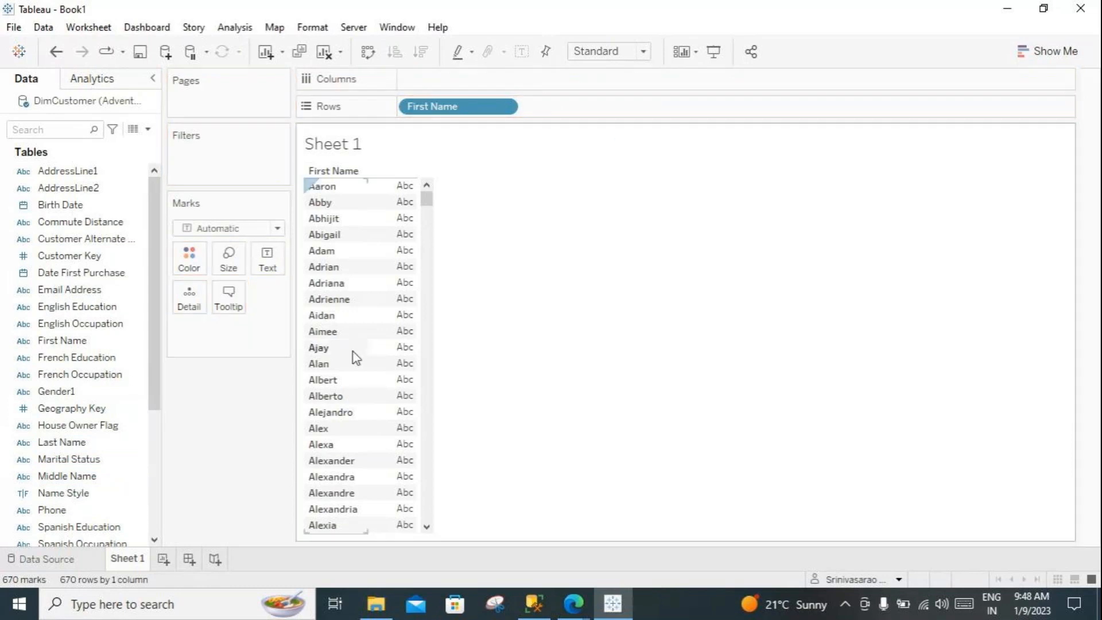
{"action": "left_click", "coordinate": [113, 459]}
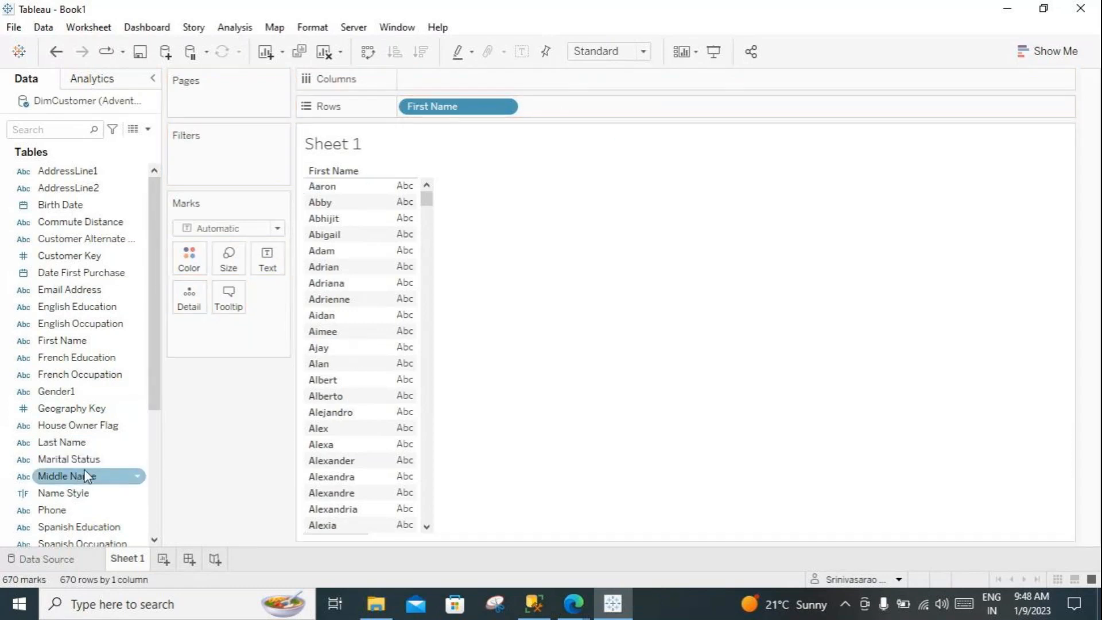
{"action": "left_click_drag", "start_coordinate": [61, 442], "coordinate": [629, 108]}
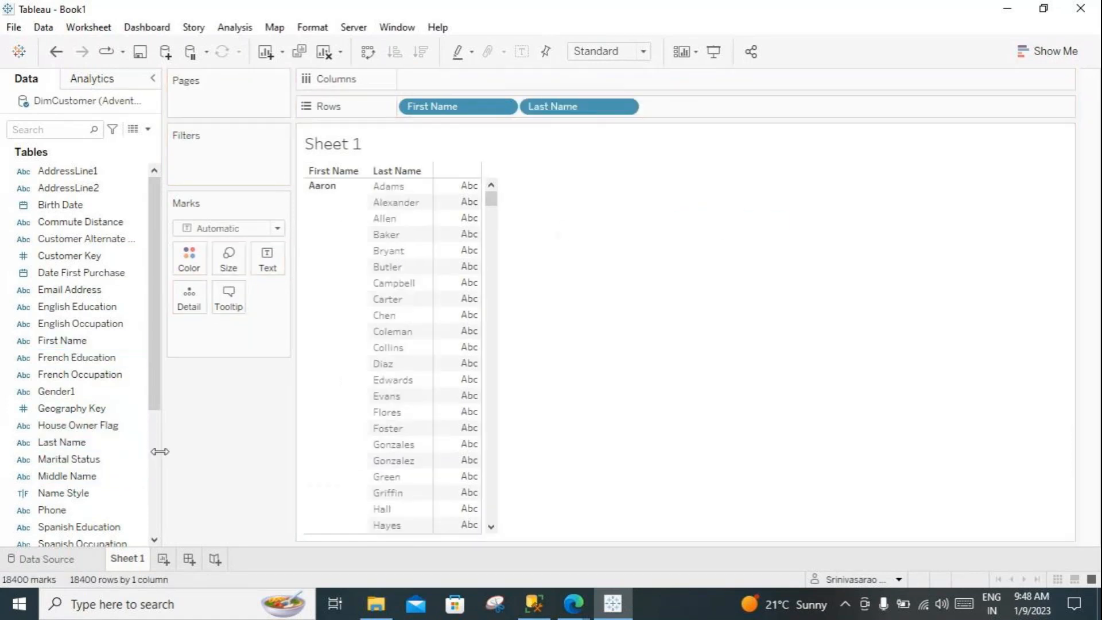
{"action": "left_click_drag", "start_coordinate": [80, 459], "coordinate": [700, 171]}
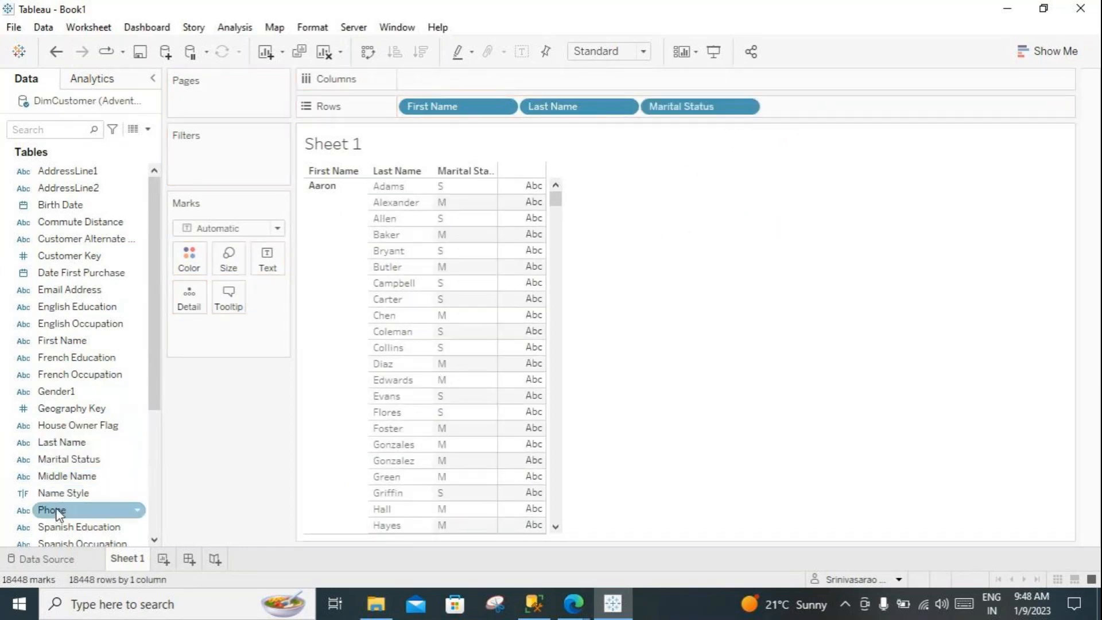
Step: Add Phone and Email Address to the end of the rows and widen the Email Address column to fit the full addresses
{"action": "left_click_drag", "start_coordinate": [51, 510], "coordinate": [388, 348]}
{"action": "mouse_move", "coordinate": [115, 289]}
{"action": "left_mouse_down"}
{"action": "mouse_move", "coordinate": [754, 197]}
{"action": "mouse_move", "coordinate": [845, 118]}
{"action": "mouse_move", "coordinate": [886, 106]}
{"action": "left_mouse_up"}
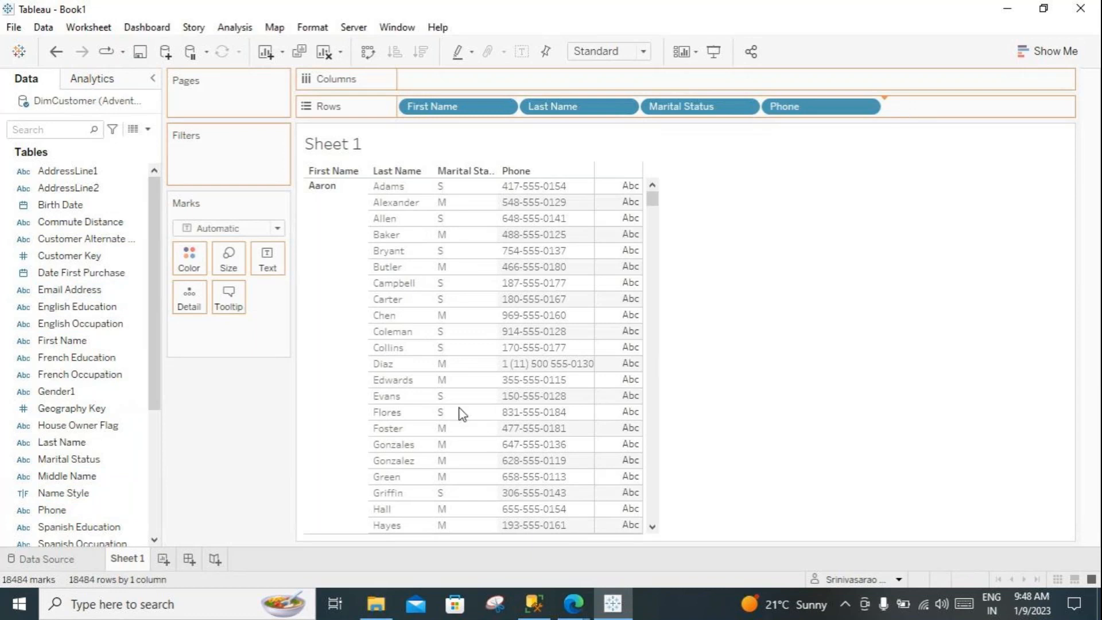
{"action": "left_click_drag", "start_coordinate": [382, 414], "coordinate": [382, 414]}
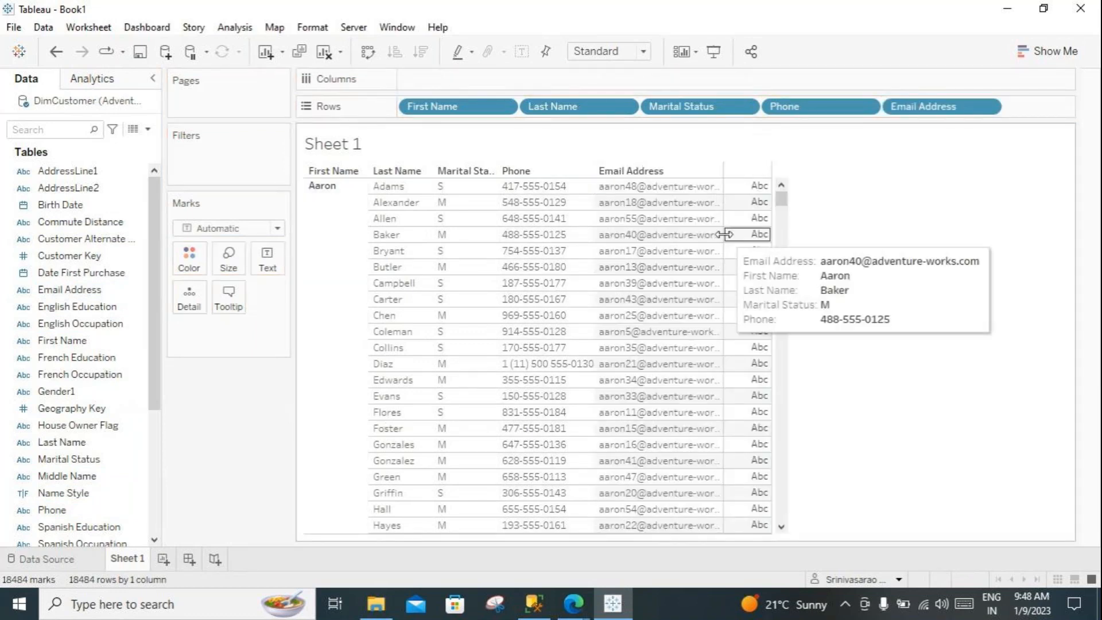
{"action": "left_click_drag", "start_coordinate": [739, 234], "coordinate": [804, 224]}
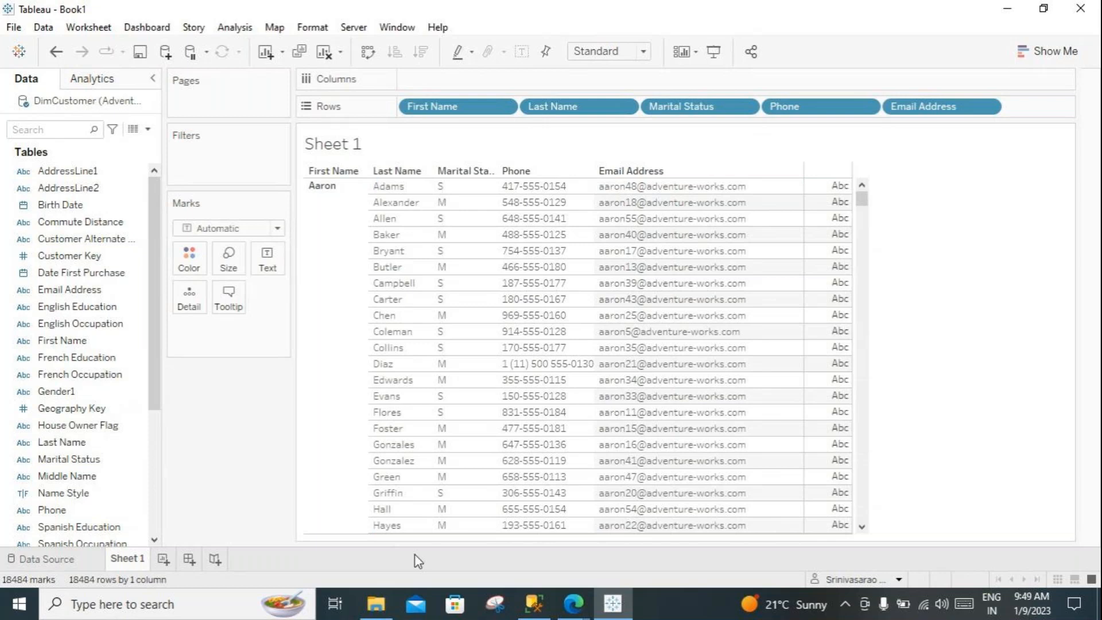
Step: Recheck query 5 in SQL Server Management Studio and add Gender1 to the Tableau rows between Last Name and Marital Status
{"action": "left_click", "coordinate": [535, 603]}
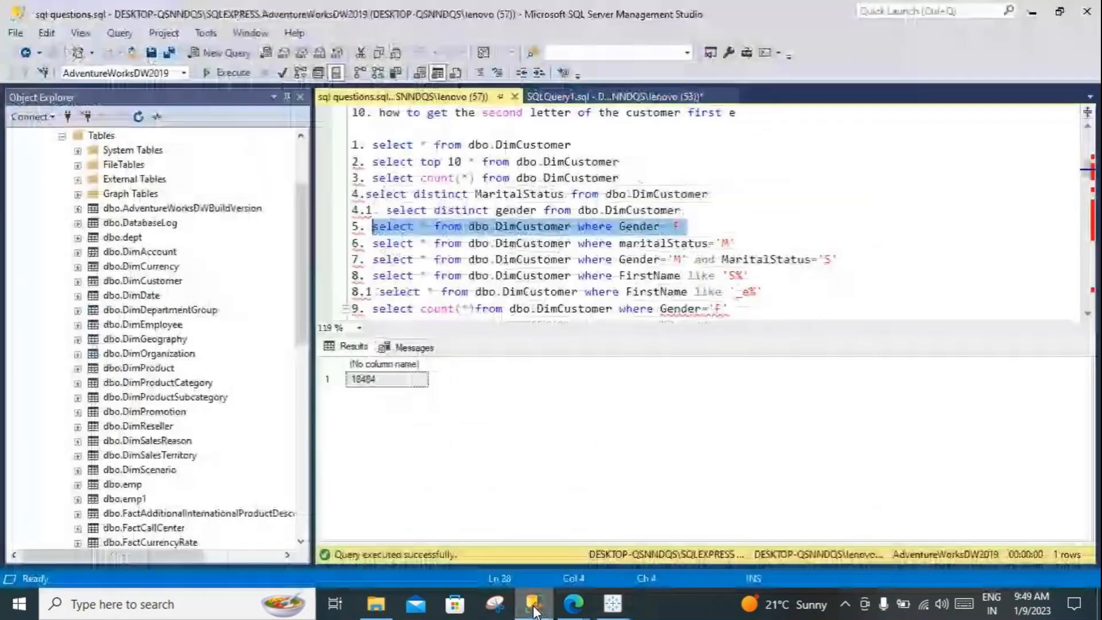
{"action": "left_click", "coordinate": [533, 603]}
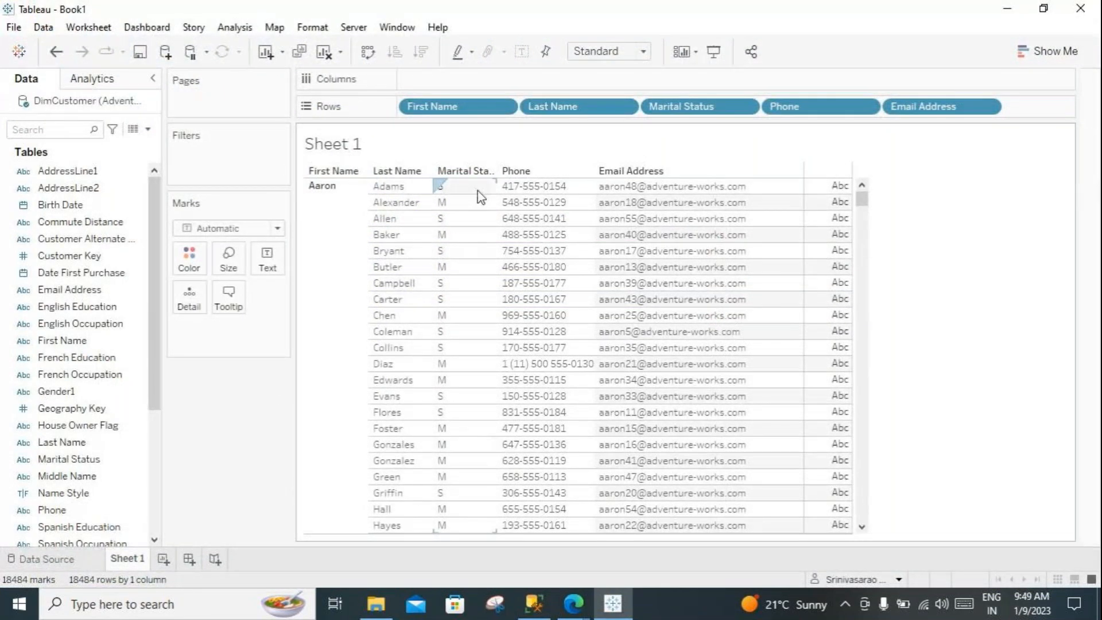
{"action": "left_click", "coordinate": [47, 406]}
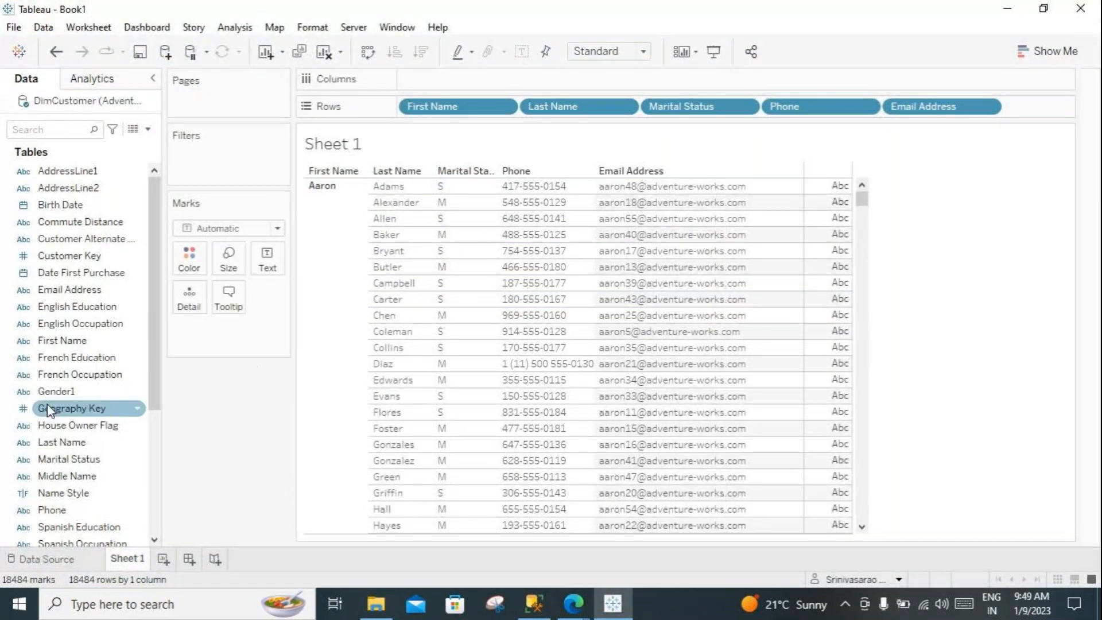
{"action": "mouse_move", "coordinate": [47, 406]}
{"action": "left_mouse_down"}
{"action": "mouse_move", "coordinate": [818, 115]}
{"action": "mouse_move", "coordinate": [635, 112]}
{"action": "left_mouse_up"}
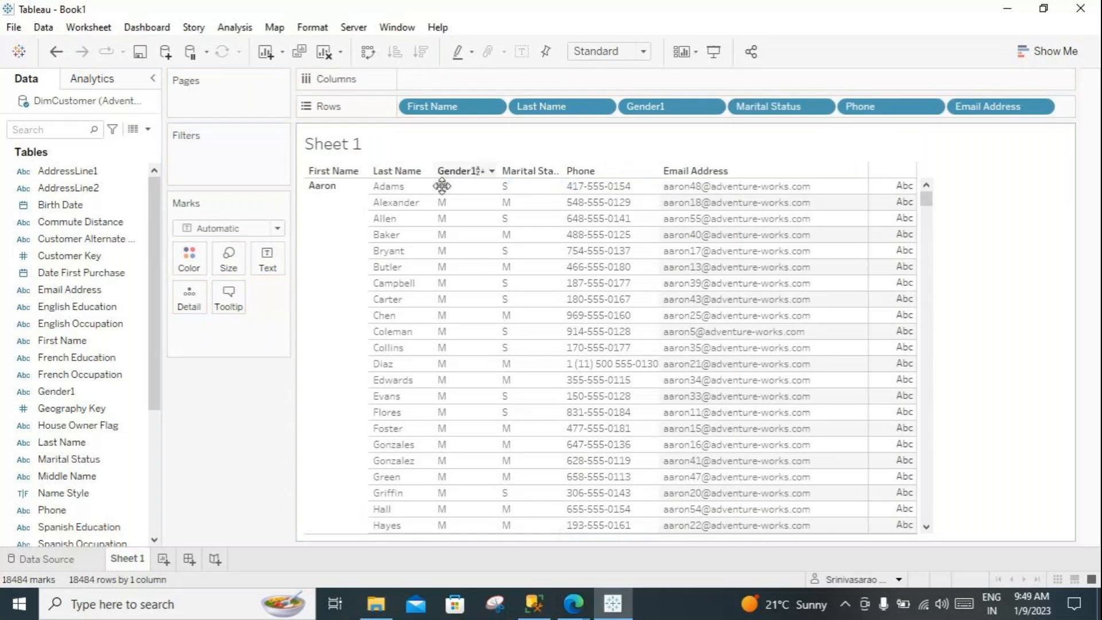
Step: Examine the Gender1 values in the customer list and highlight the where Gender='F' clause of query 5 in SQL Server Management Studio
{"action": "scroll", "coordinate": [465, 451], "scroll_direction": "down", "scroll_amount": 20}
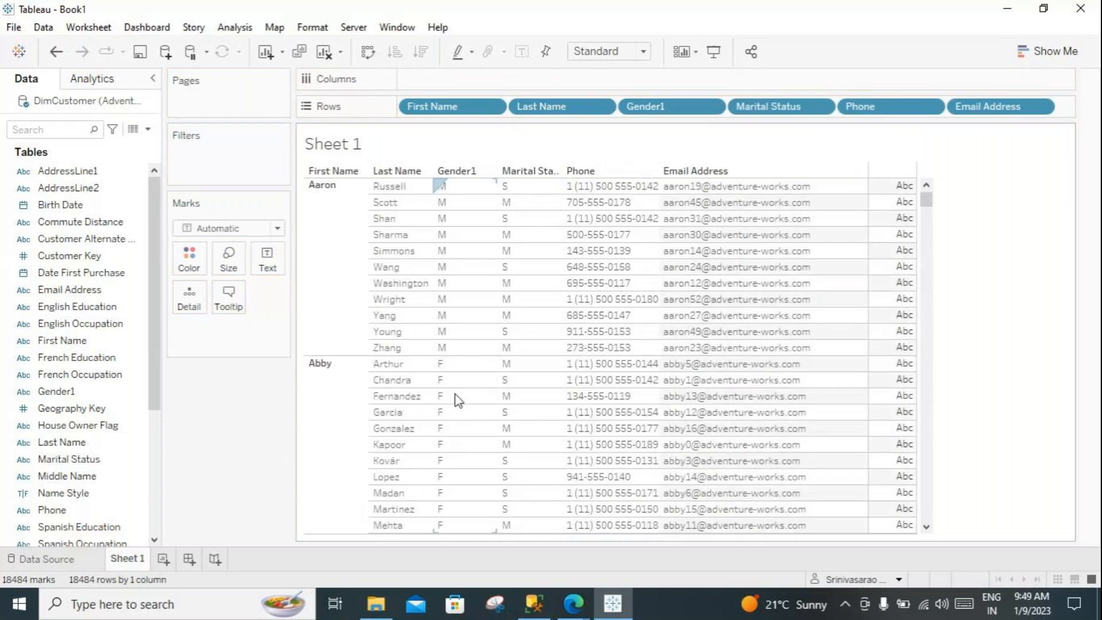
{"action": "scroll", "coordinate": [459, 397], "scroll_direction": "down", "scroll_amount": 15}
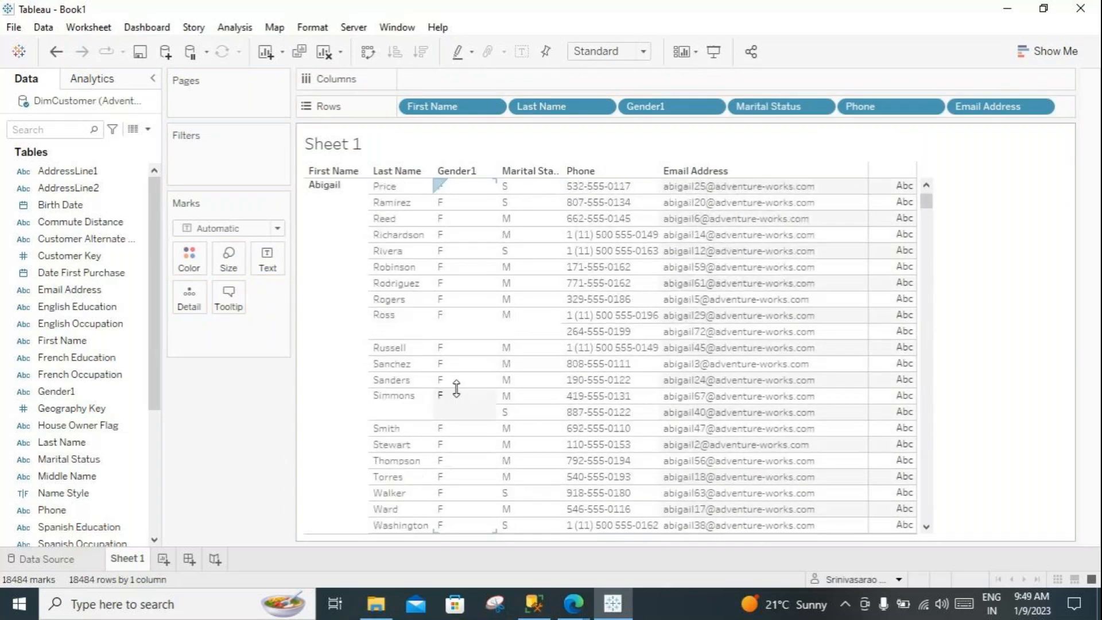
{"action": "scroll", "coordinate": [459, 387], "scroll_direction": "up", "scroll_amount": 20}
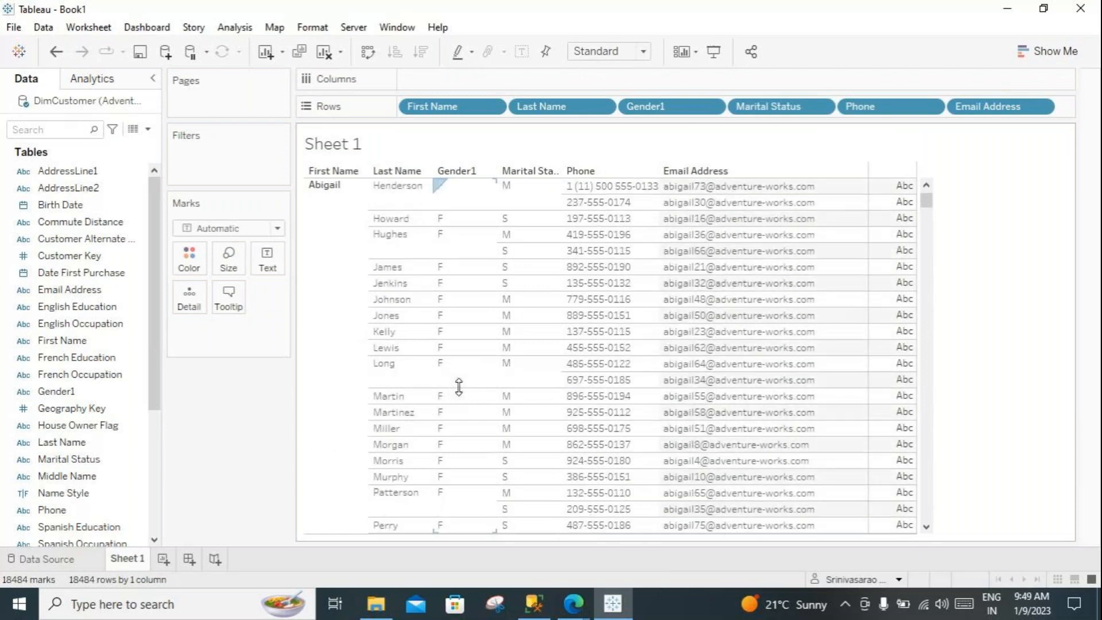
{"action": "scroll", "coordinate": [463, 394], "scroll_direction": "up", "scroll_amount": 8}
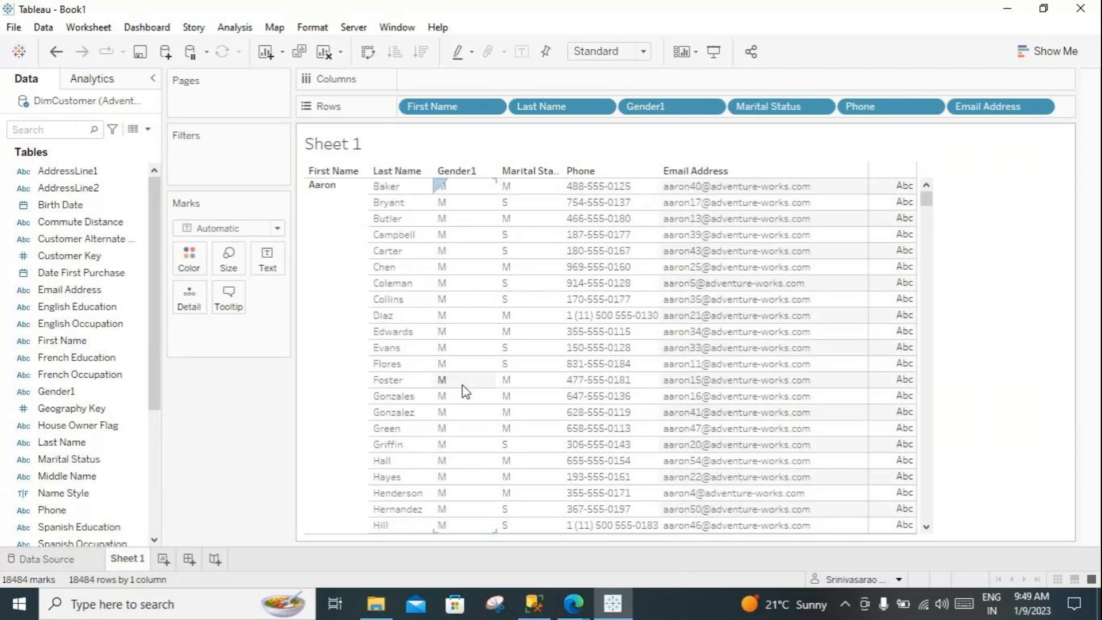
{"action": "left_click", "coordinate": [535, 603]}
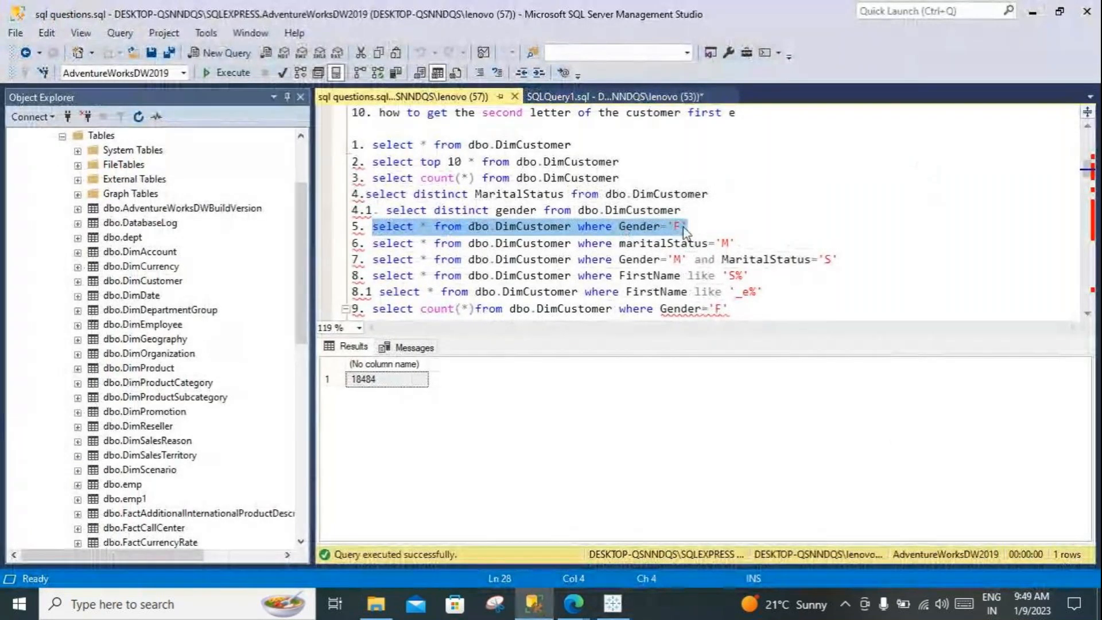
{"action": "left_click_drag", "start_coordinate": [578, 227], "coordinate": [709, 222]}
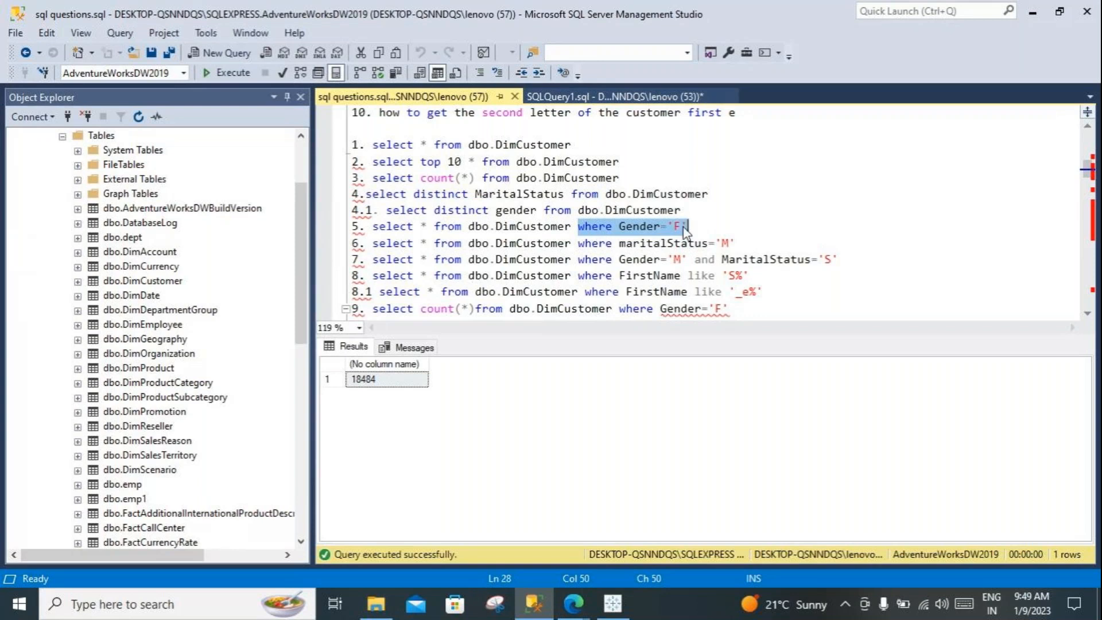
Step: Switch to Tableau and filter the sheet on Gender1, keeping only the value F
{"action": "left_click", "coordinate": [615, 605]}
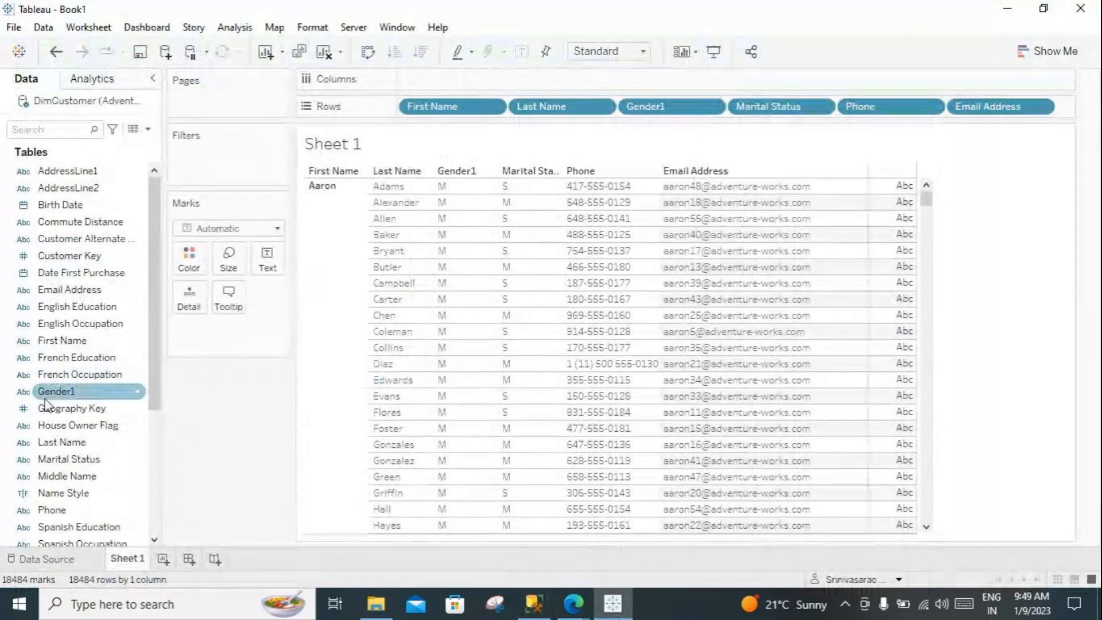
{"action": "left_click_drag", "start_coordinate": [46, 395], "coordinate": [191, 166]}
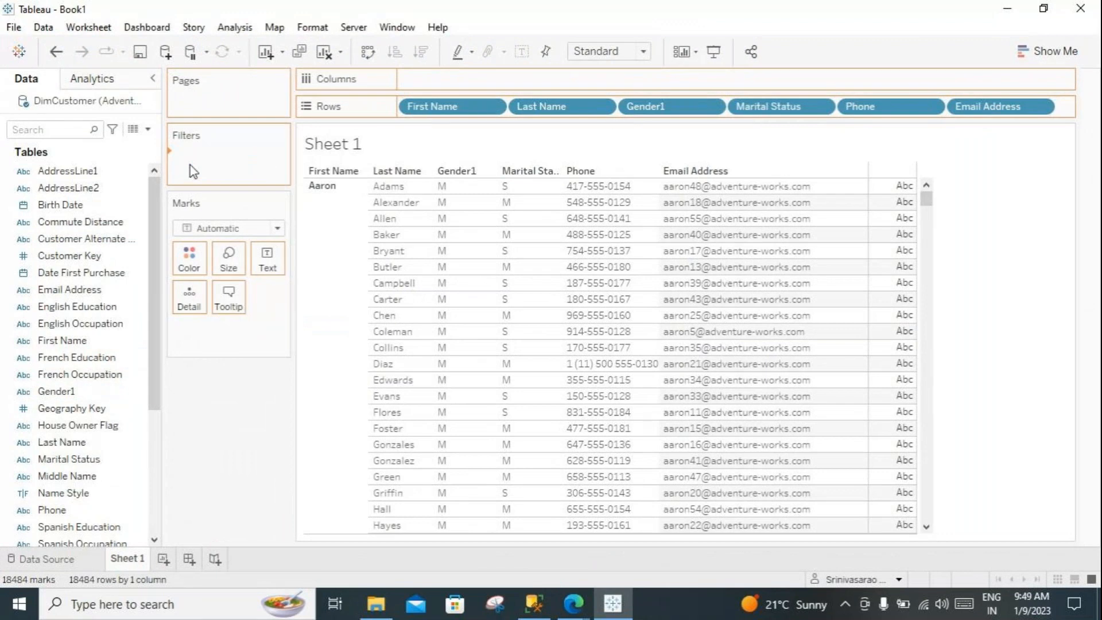
{"action": "left_click", "coordinate": [398, 194]}
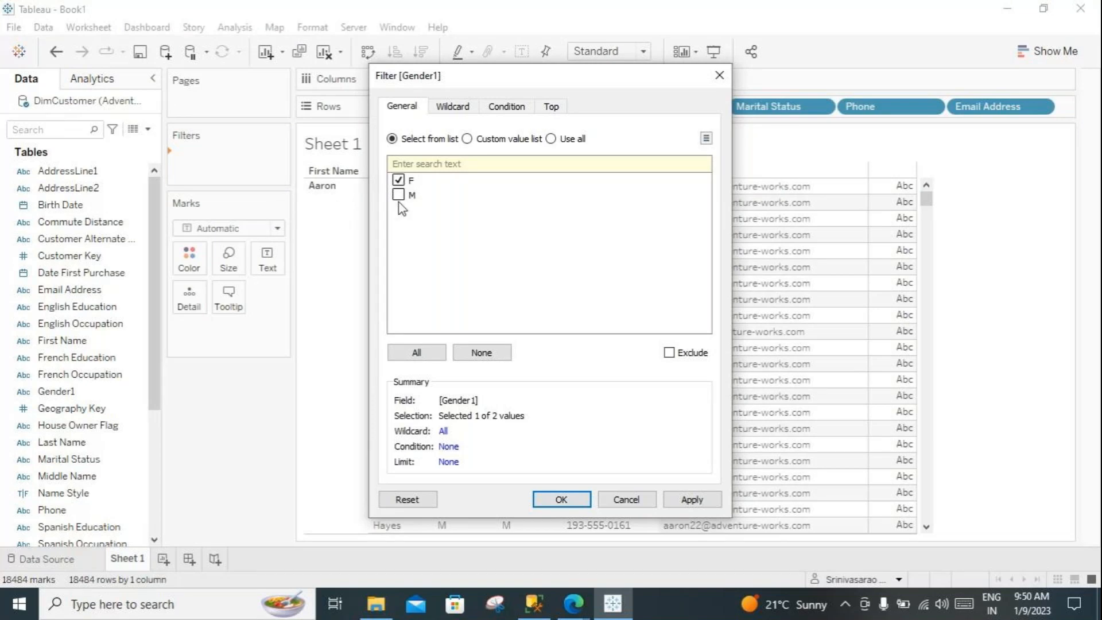
{"action": "left_click", "coordinate": [692, 499]}
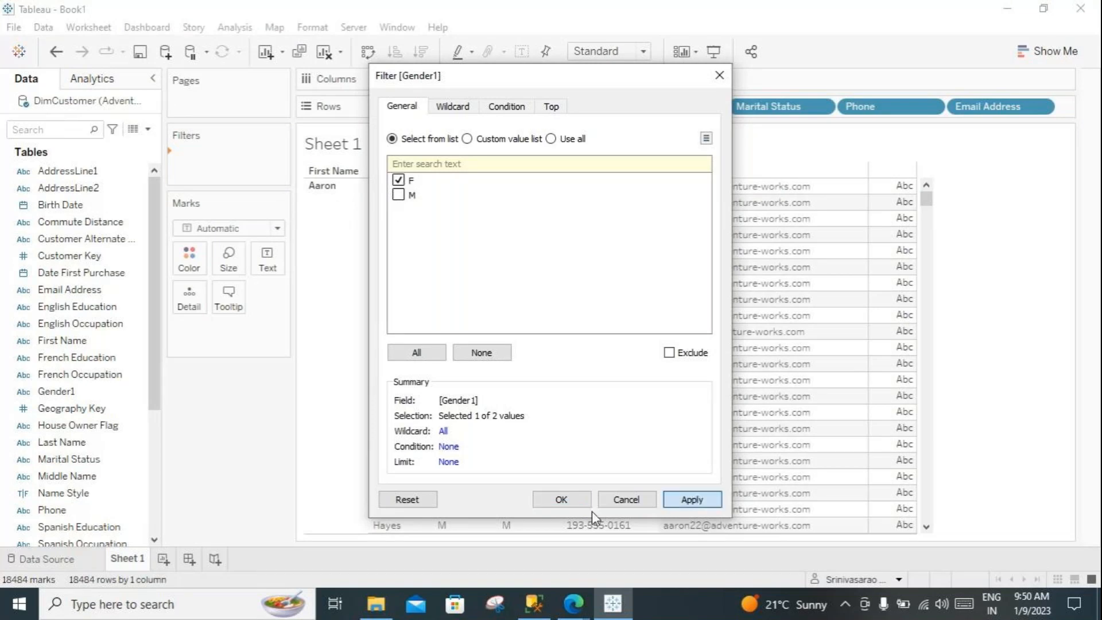
{"action": "left_click", "coordinate": [561, 500]}
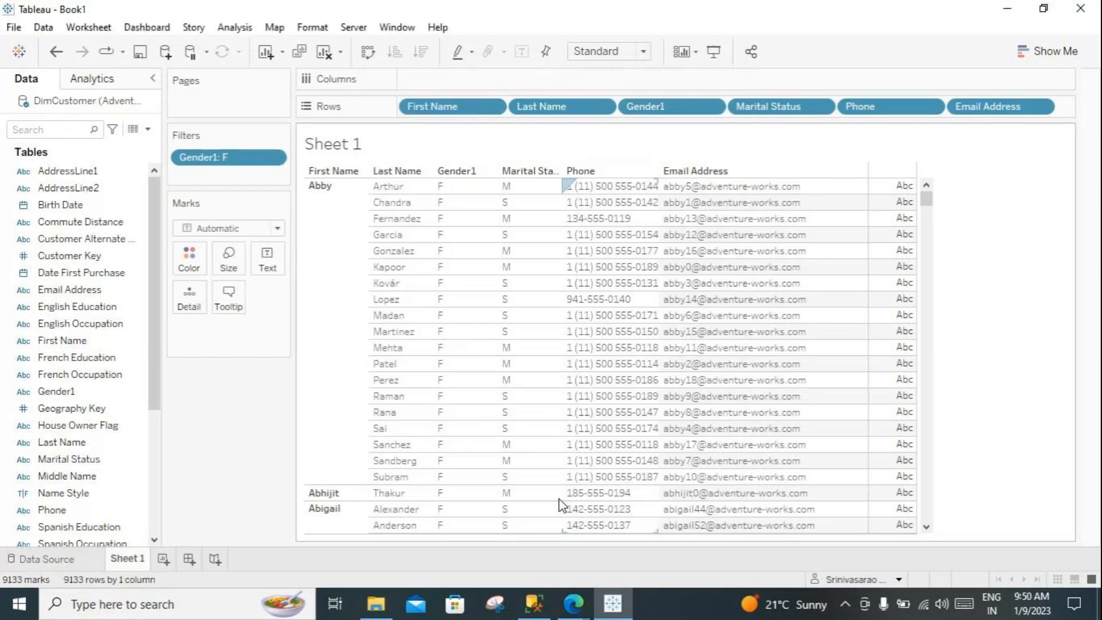
Step: Look through the filtered customer rows to check the Gender1 values, and return to the start of the list
{"action": "scroll", "coordinate": [460, 217], "scroll_direction": "down", "scroll_amount": 15}
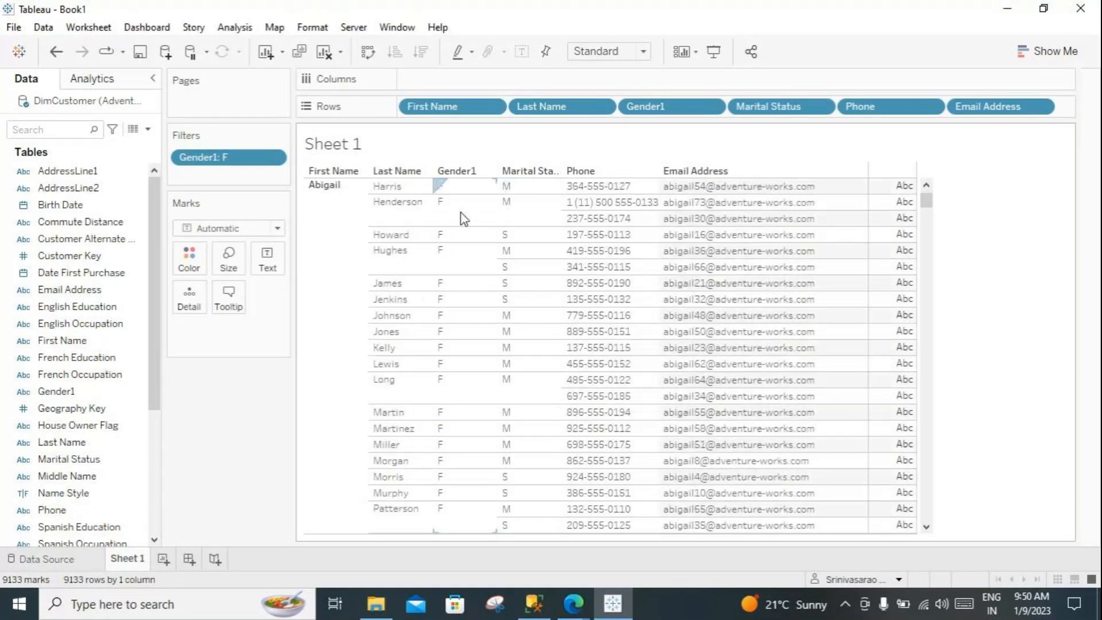
{"action": "scroll", "coordinate": [460, 354], "scroll_direction": "down", "scroll_amount": 20}
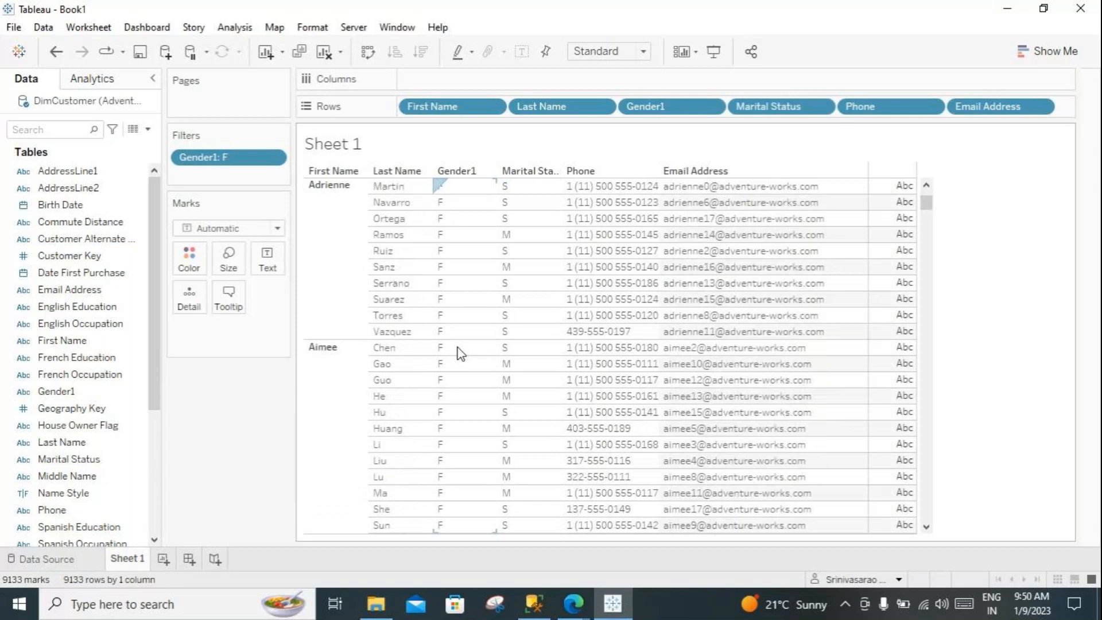
{"action": "scroll", "coordinate": [459, 354], "scroll_direction": "down", "scroll_amount": 20}
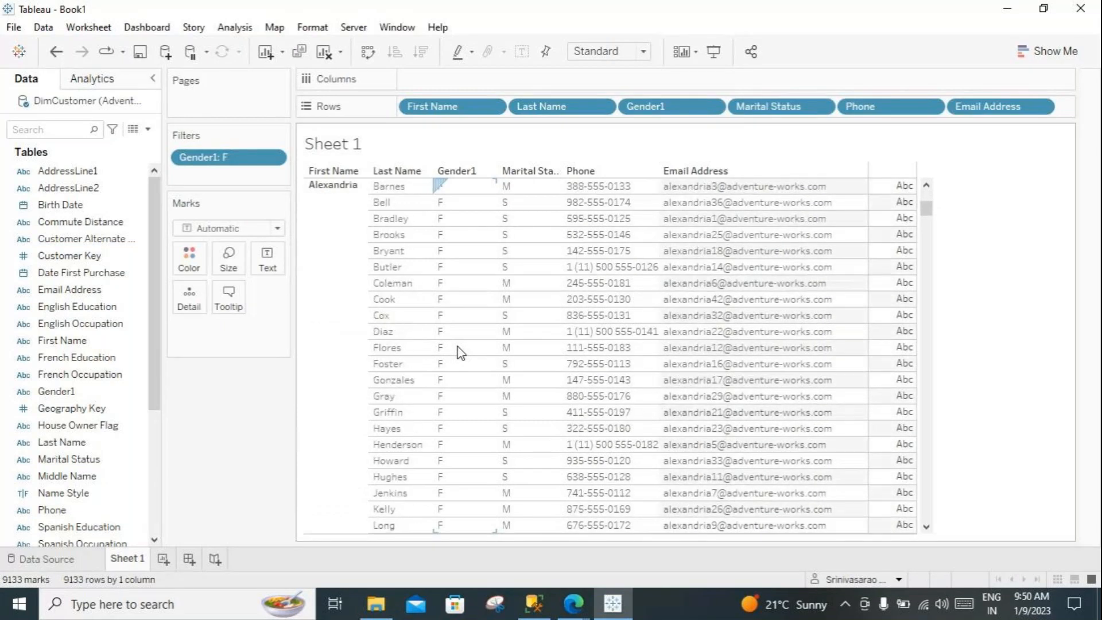
{"action": "scroll", "coordinate": [461, 353], "scroll_direction": "down", "scroll_amount": 8}
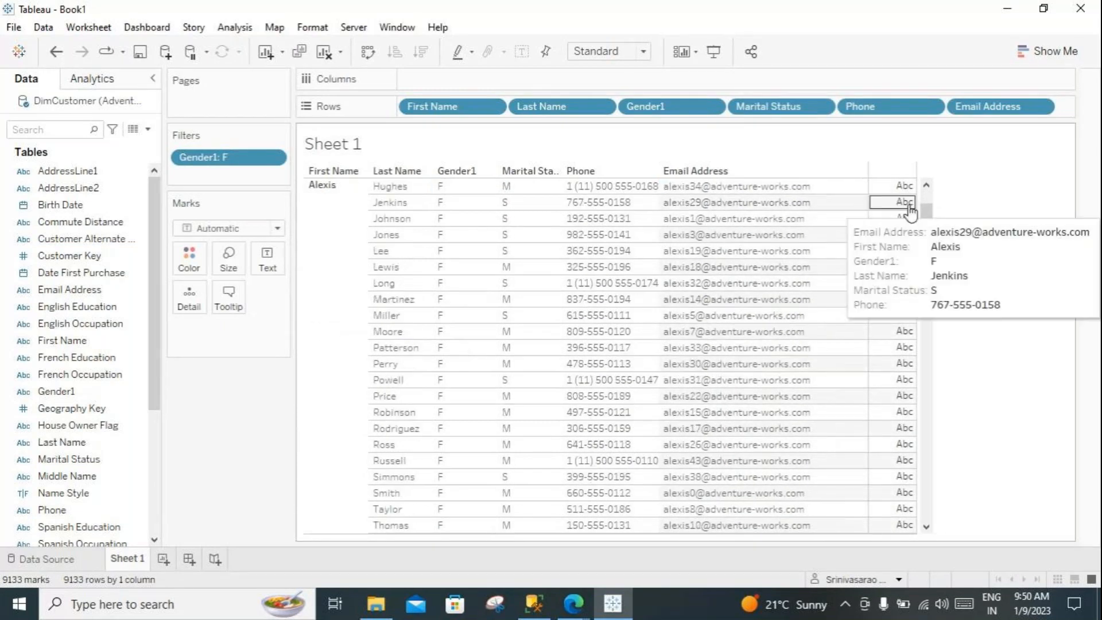
{"action": "left_click_drag", "start_coordinate": [930, 210], "coordinate": [902, 204]}
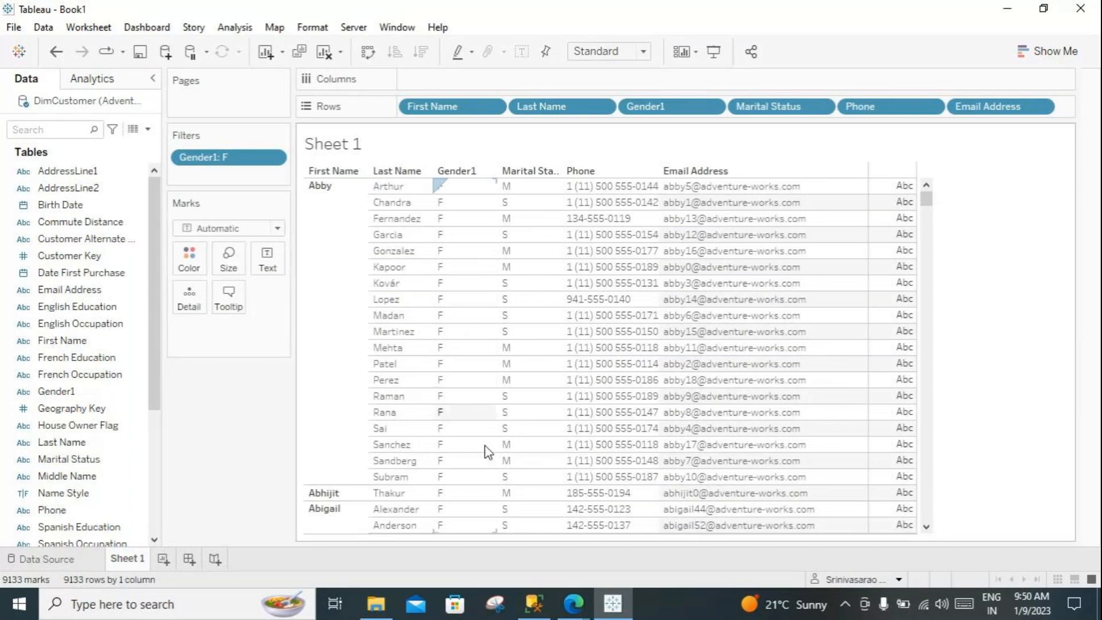
{"action": "left_click", "coordinate": [62, 340]}
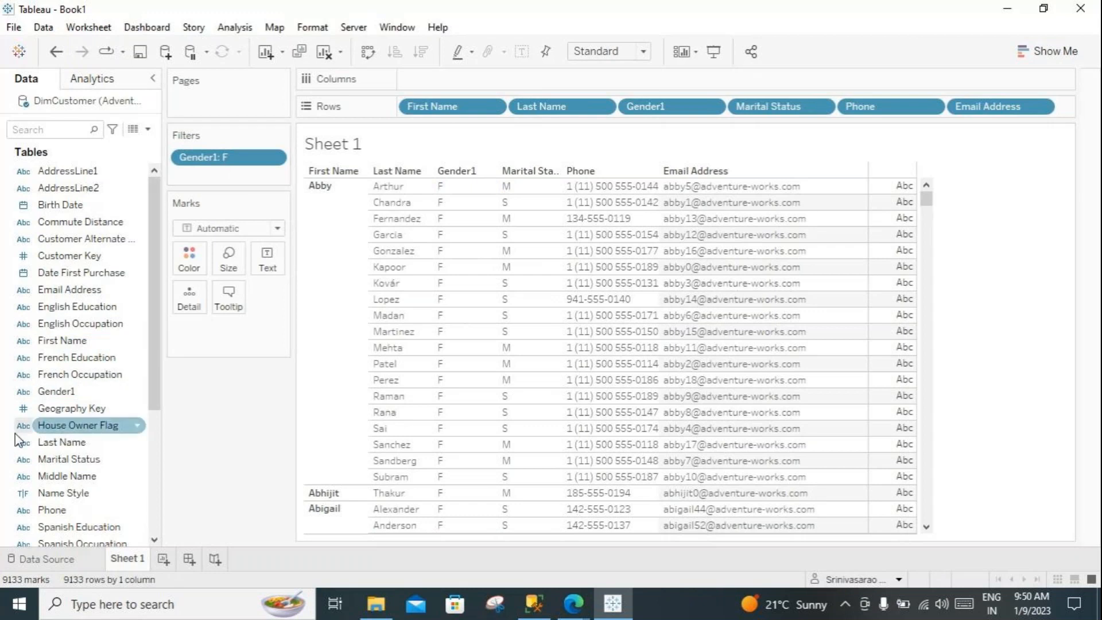
{"action": "left_click", "coordinate": [67, 396]}
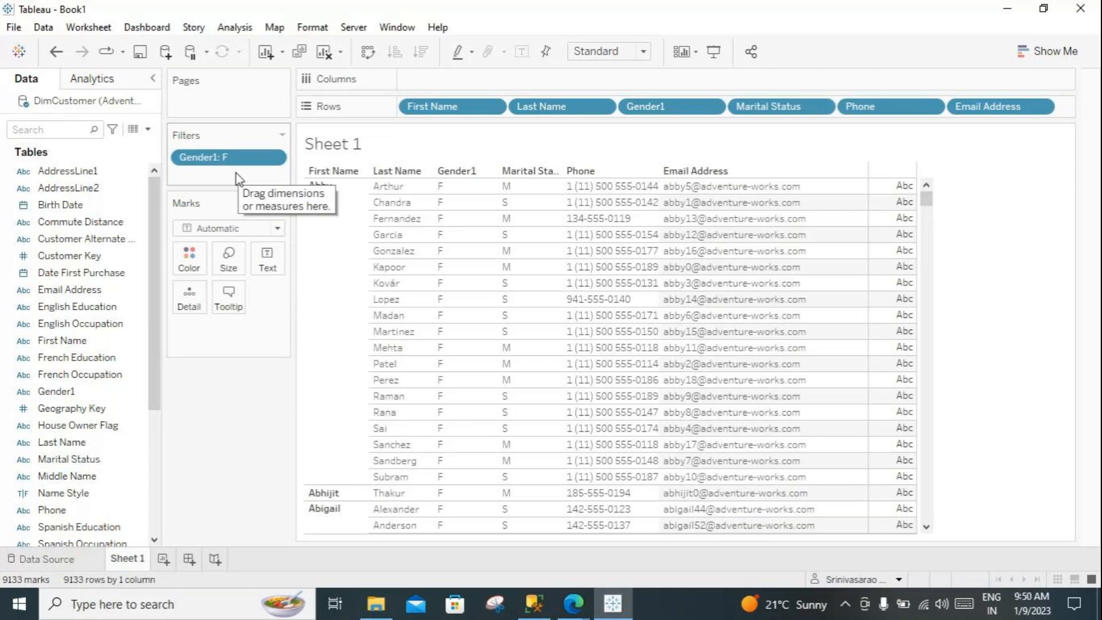
Step: Switch to SQL Server Management Studio and highlight query 6, which selects customers where maritalStatus='M'
{"action": "left_click", "coordinate": [534, 603]}
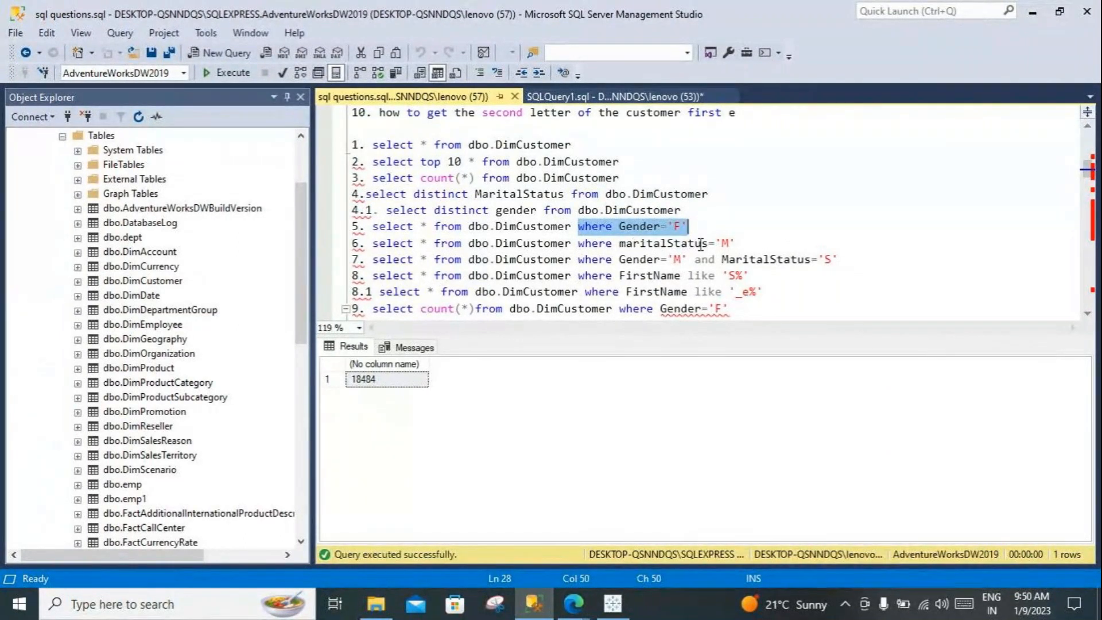
{"action": "left_click_drag", "start_coordinate": [735, 243], "coordinate": [372, 243]}
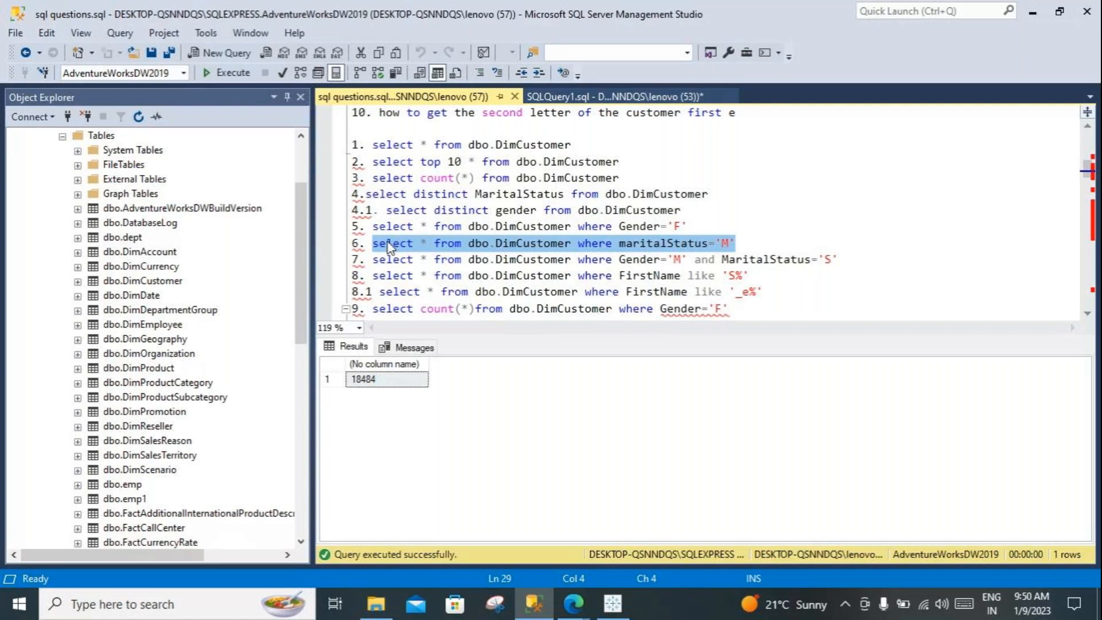
Step: Switch to Tableau, duplicate Sheet 1 and remove the Gender1 filter from the copy
{"action": "left_click", "coordinate": [613, 612]}
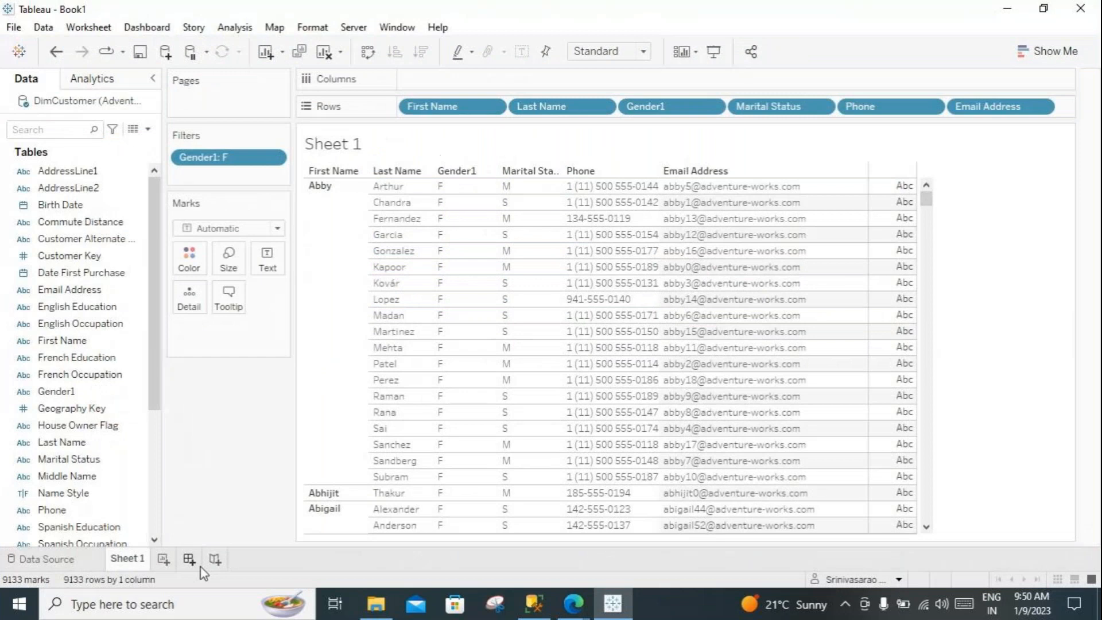
{"action": "right_click", "coordinate": [132, 566]}
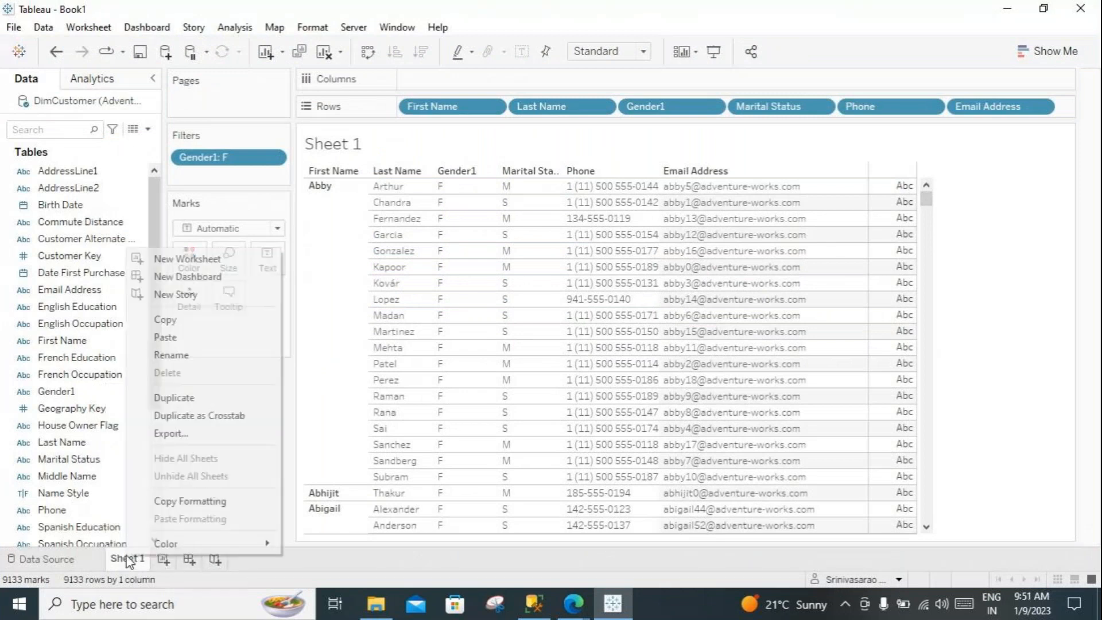
{"action": "left_click", "coordinate": [190, 398]}
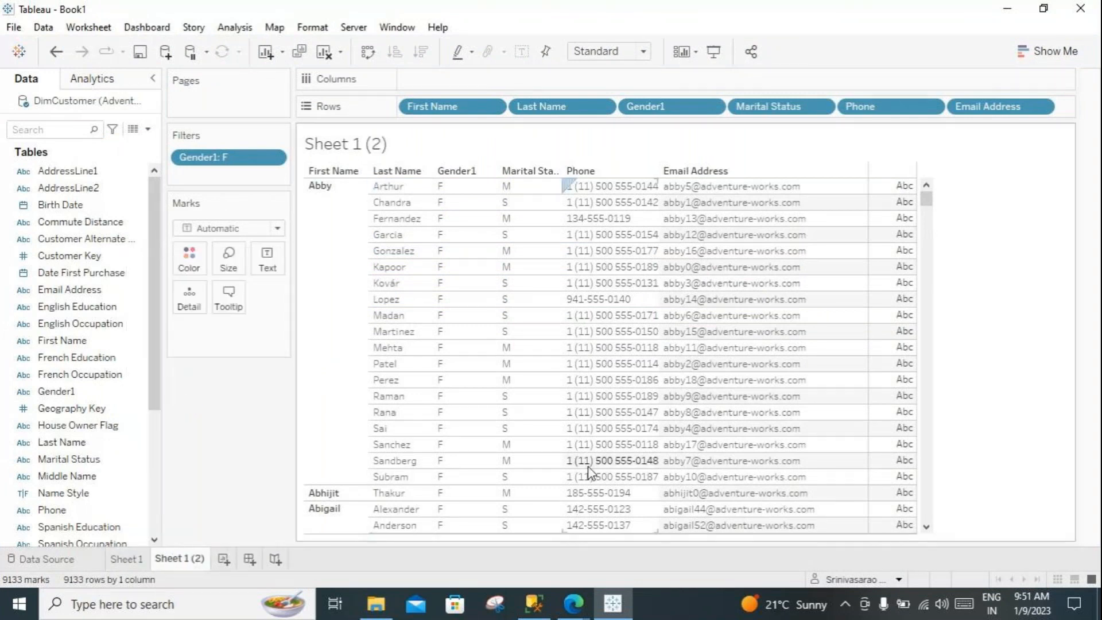
{"action": "left_click_drag", "start_coordinate": [230, 156], "coordinate": [232, 450]}
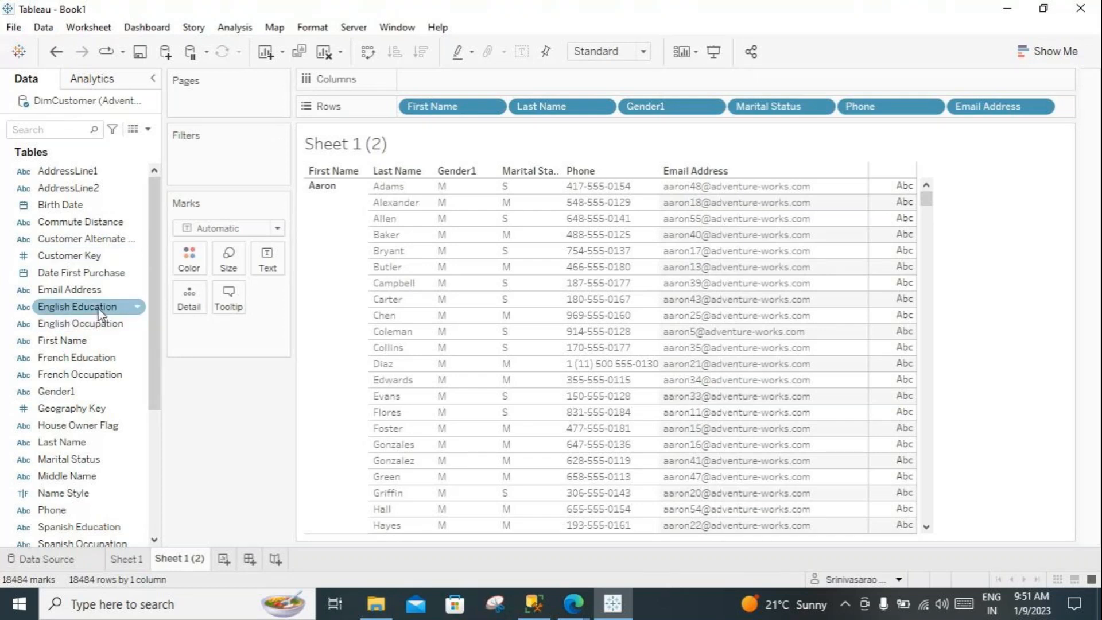
Step: Filter the duplicated sheet on Marital Status, keeping only the value M
{"action": "left_click", "coordinate": [80, 450]}
{"action": "left_click_drag", "start_coordinate": [74, 461], "coordinate": [230, 173]}
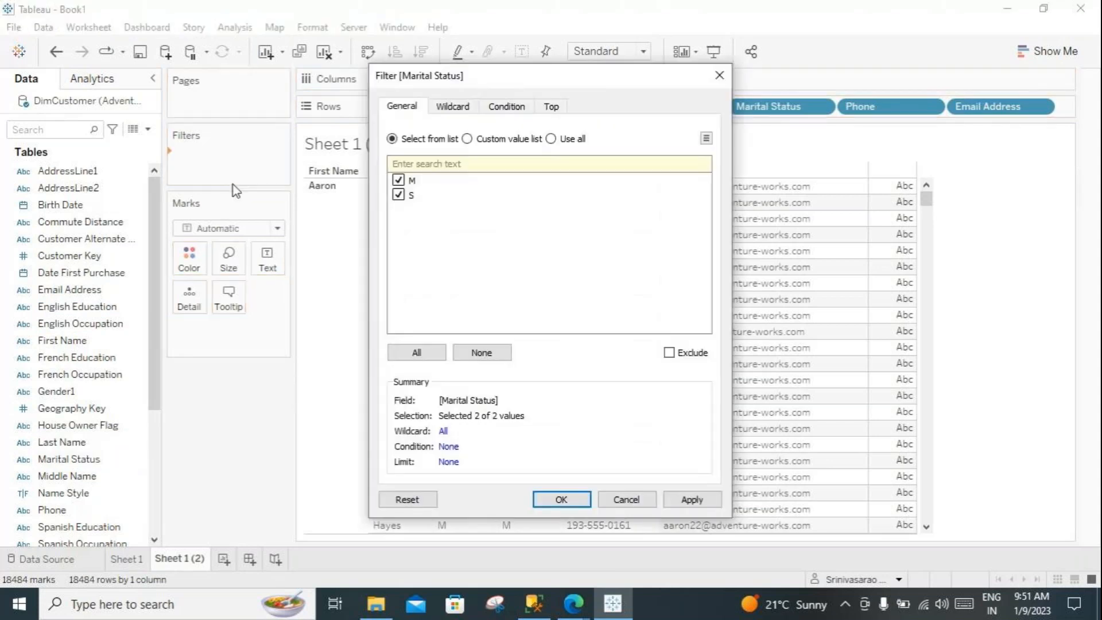
{"action": "left_click", "coordinate": [399, 195]}
{"action": "left_click", "coordinate": [689, 499]}
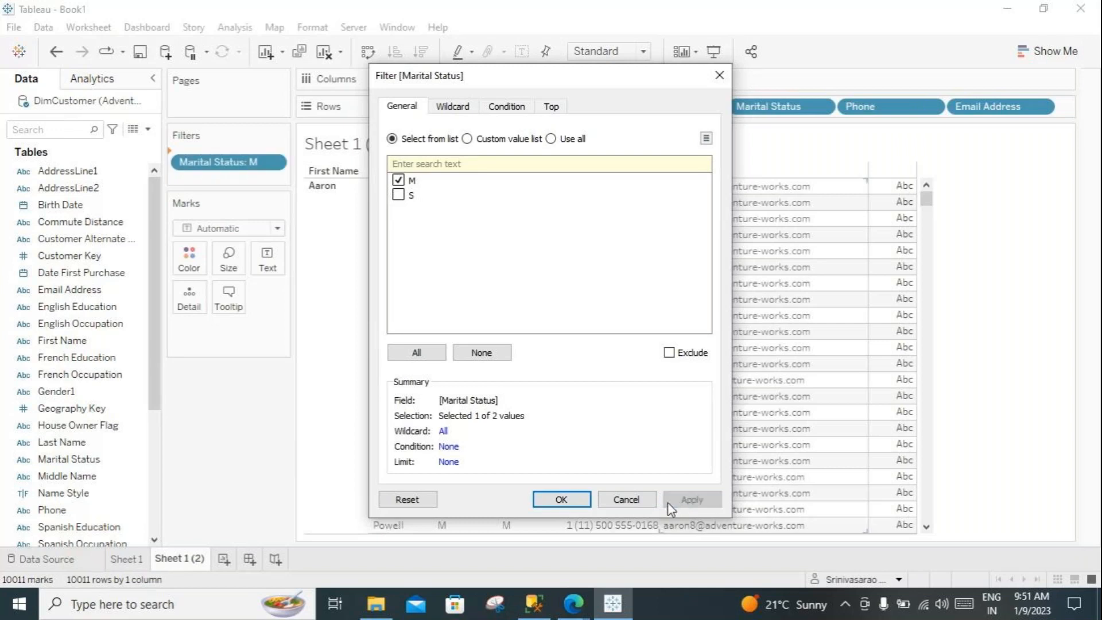
{"action": "left_click", "coordinate": [560, 499]}
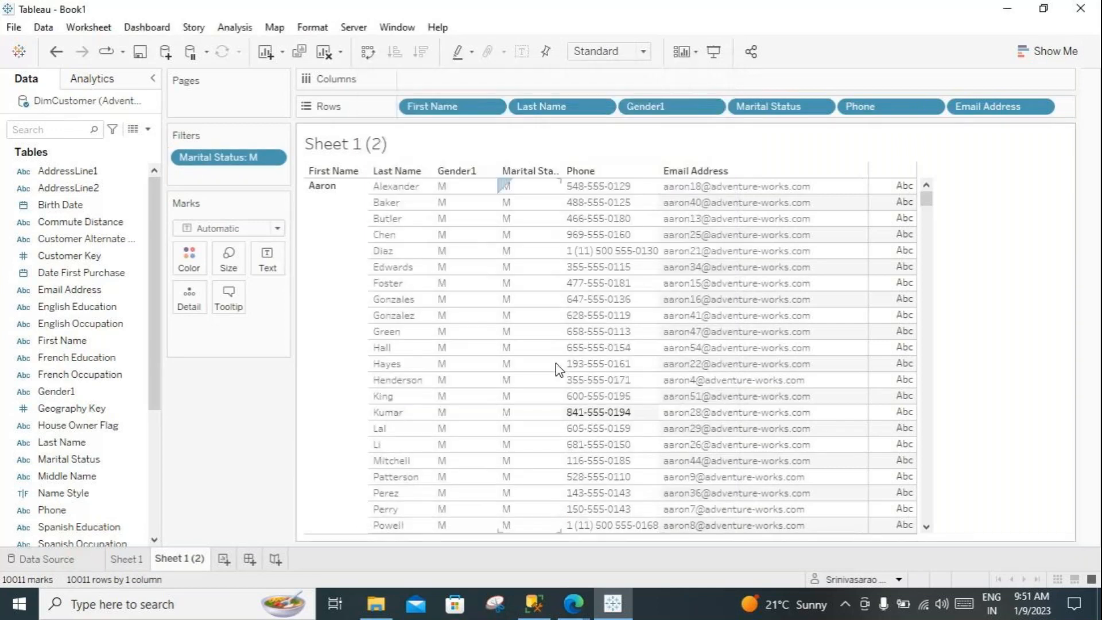
Step: Look through the filtered customer rows to check the Marital Status and Gender1 values
{"action": "scroll", "coordinate": [515, 391], "scroll_direction": "down", "scroll_amount": 20}
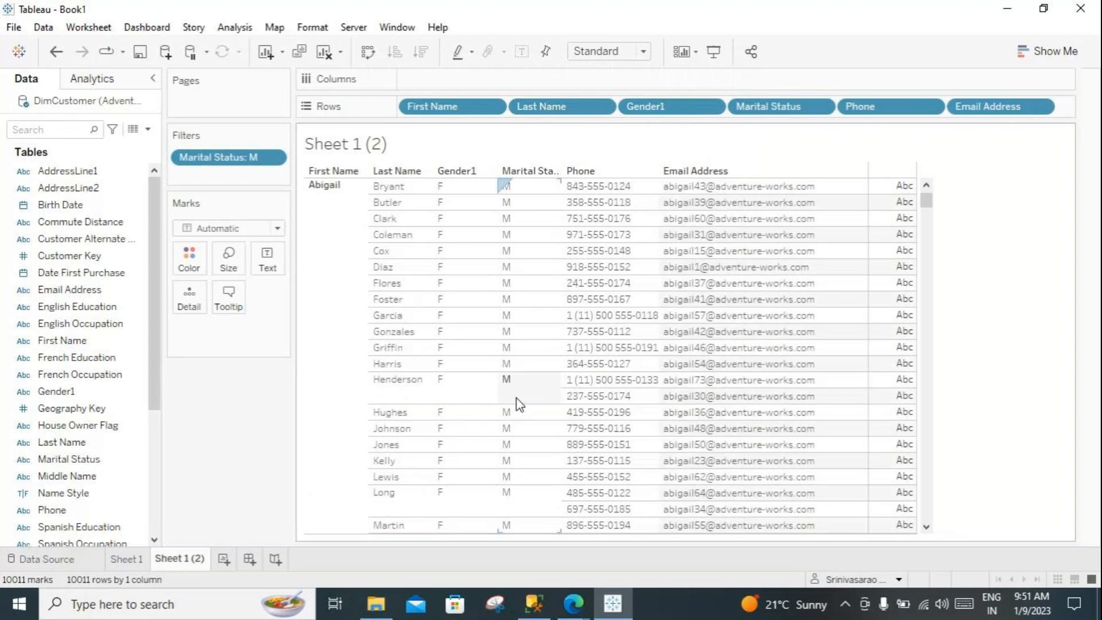
{"action": "scroll", "coordinate": [515, 392], "scroll_direction": "down", "scroll_amount": 6}
{"action": "scroll", "coordinate": [519, 396], "scroll_direction": "down", "scroll_amount": 15}
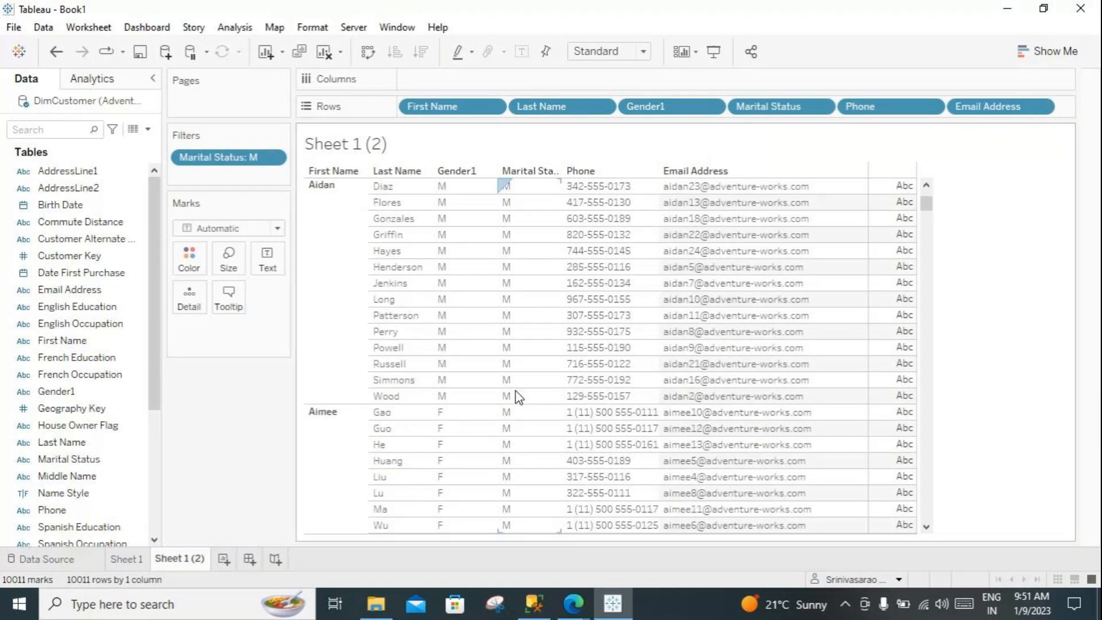
{"action": "scroll", "coordinate": [519, 396], "scroll_direction": "down", "scroll_amount": 7}
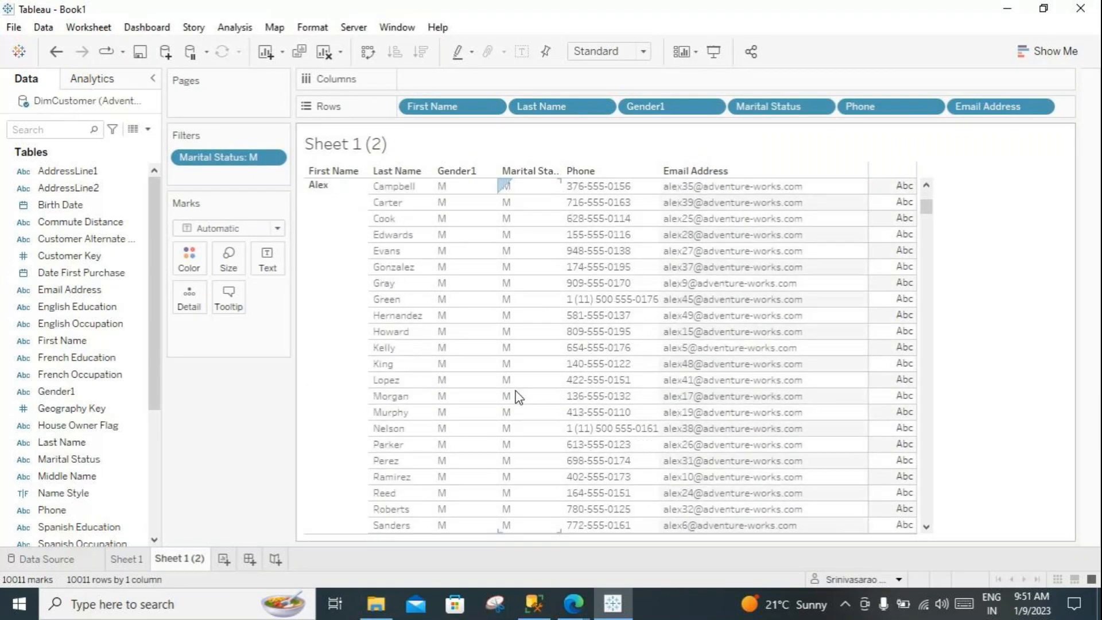
{"action": "scroll", "coordinate": [518, 396], "scroll_direction": "down", "scroll_amount": 15}
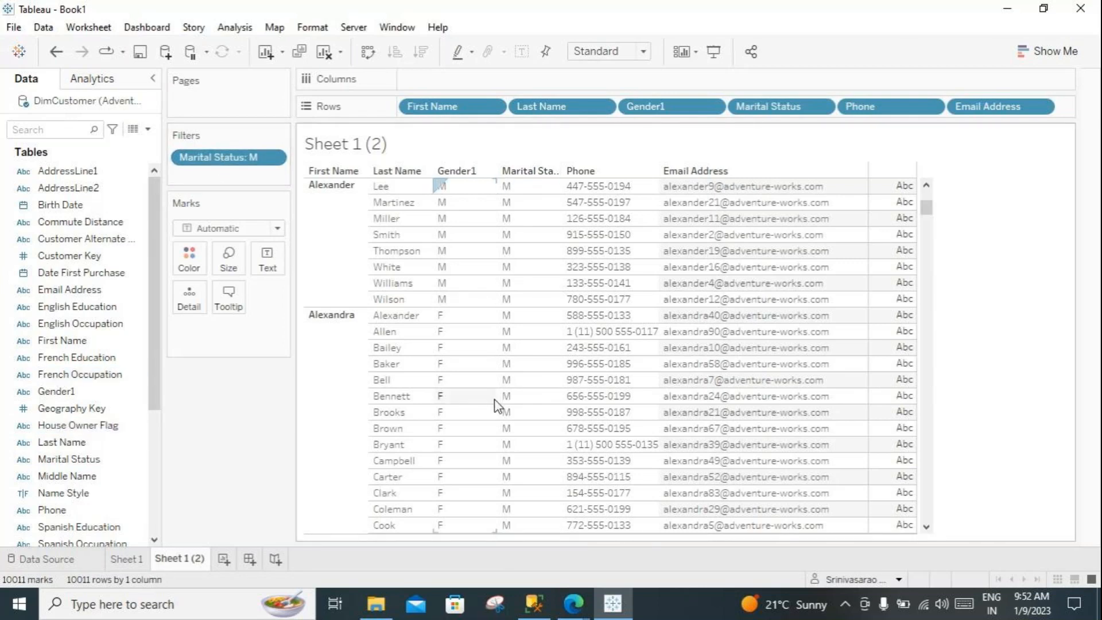
{"action": "scroll", "coordinate": [488, 395], "scroll_direction": "down", "scroll_amount": 7}
{"action": "scroll", "coordinate": [487, 388], "scroll_direction": "down", "scroll_amount": 15}
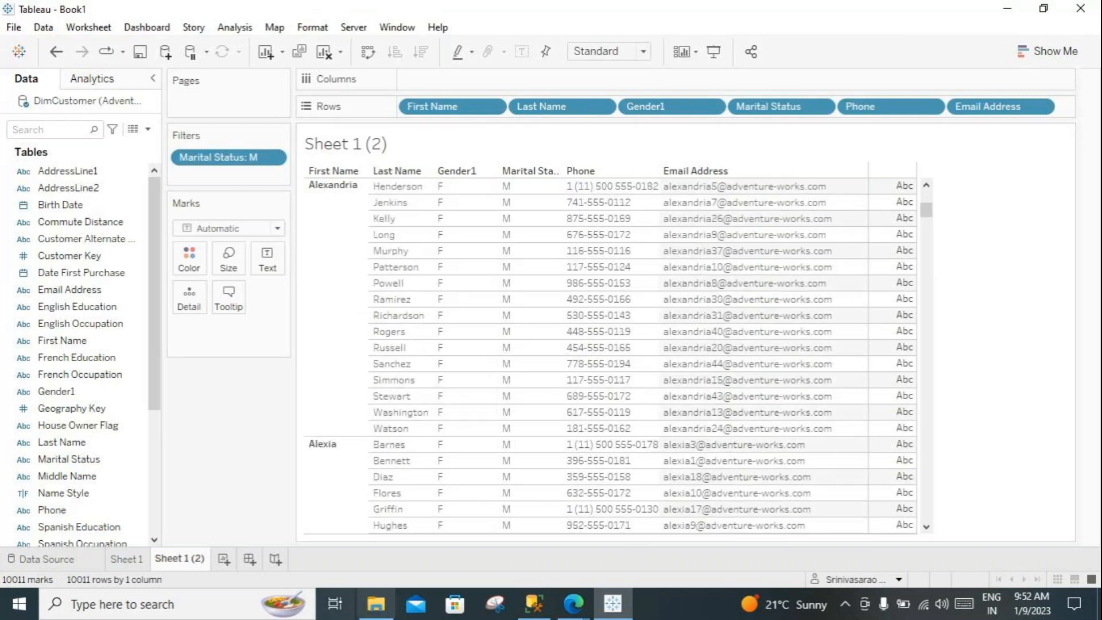
Step: Check query 7 in SQL Server Management Studio and remove the Marital Status filter from the duplicated sheet in Tableau
{"action": "left_click", "coordinate": [534, 603]}
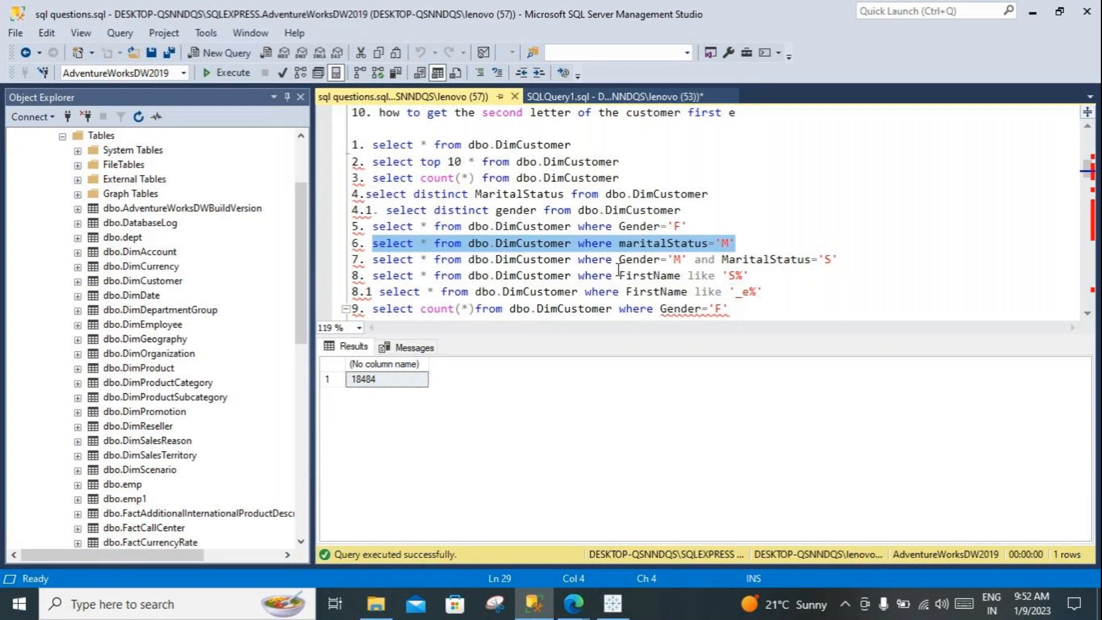
{"action": "left_click", "coordinate": [613, 604]}
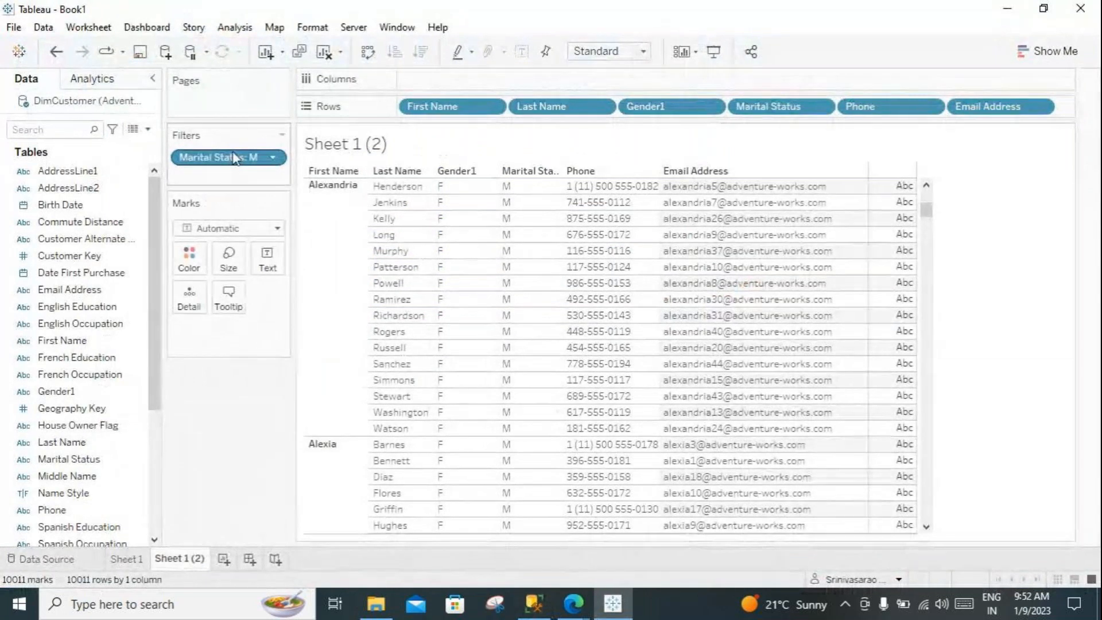
{"action": "left_click_drag", "start_coordinate": [234, 159], "coordinate": [249, 404]}
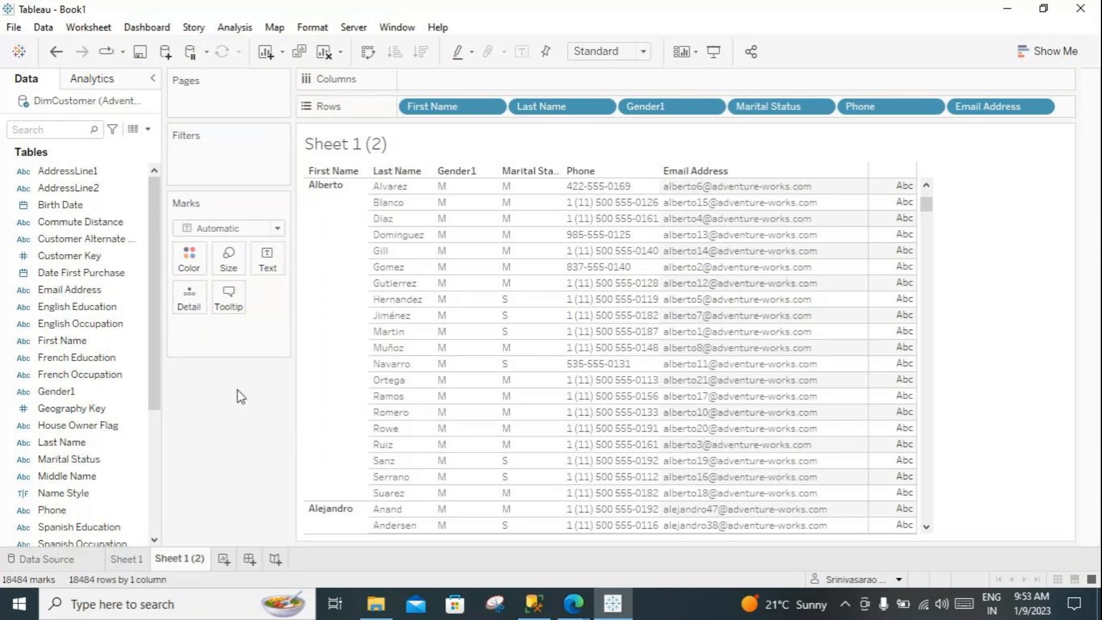
{"action": "left_click", "coordinate": [538, 605]}
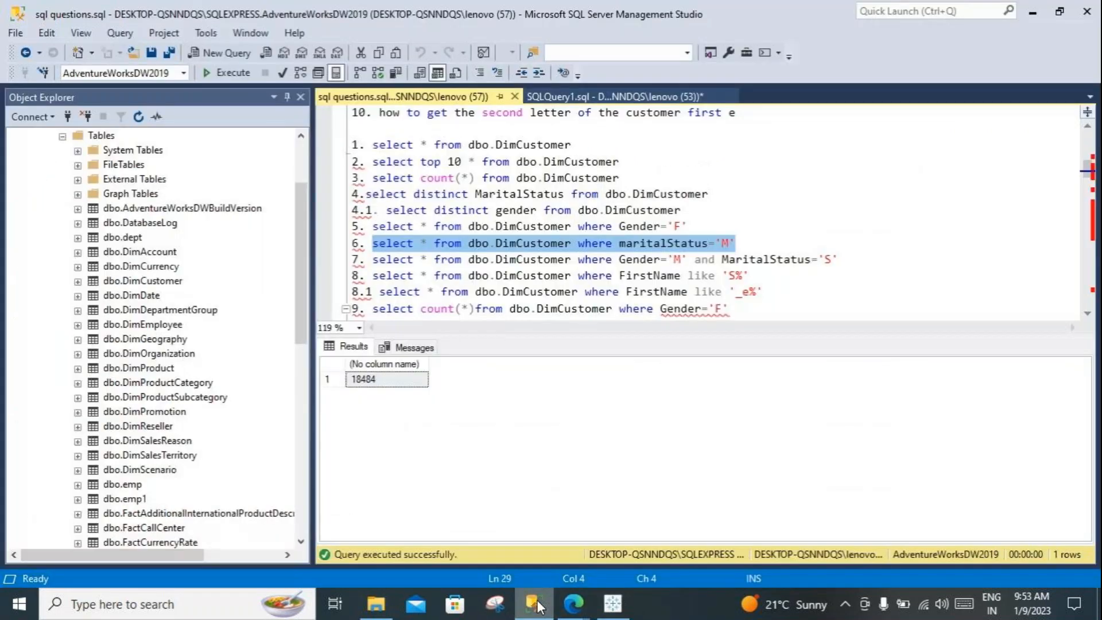
{"action": "left_click", "coordinate": [612, 603]}
Step: Filter the duplicated sheet on Gender1, keeping only the value M
{"action": "left_click", "coordinate": [76, 357]}
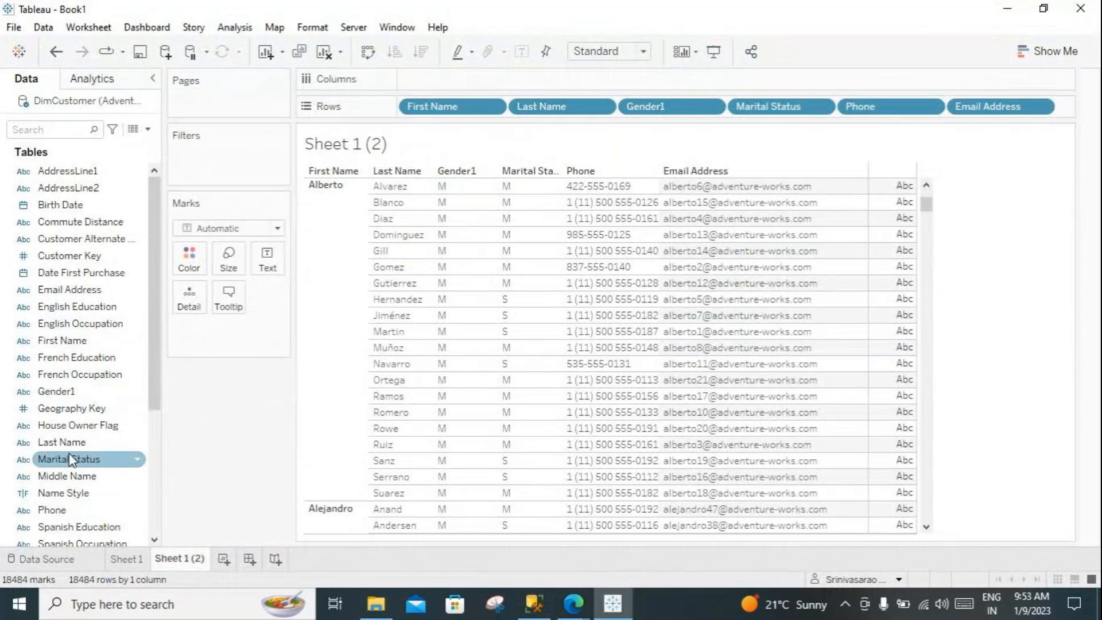
{"action": "left_click_drag", "start_coordinate": [57, 391], "coordinate": [202, 158]}
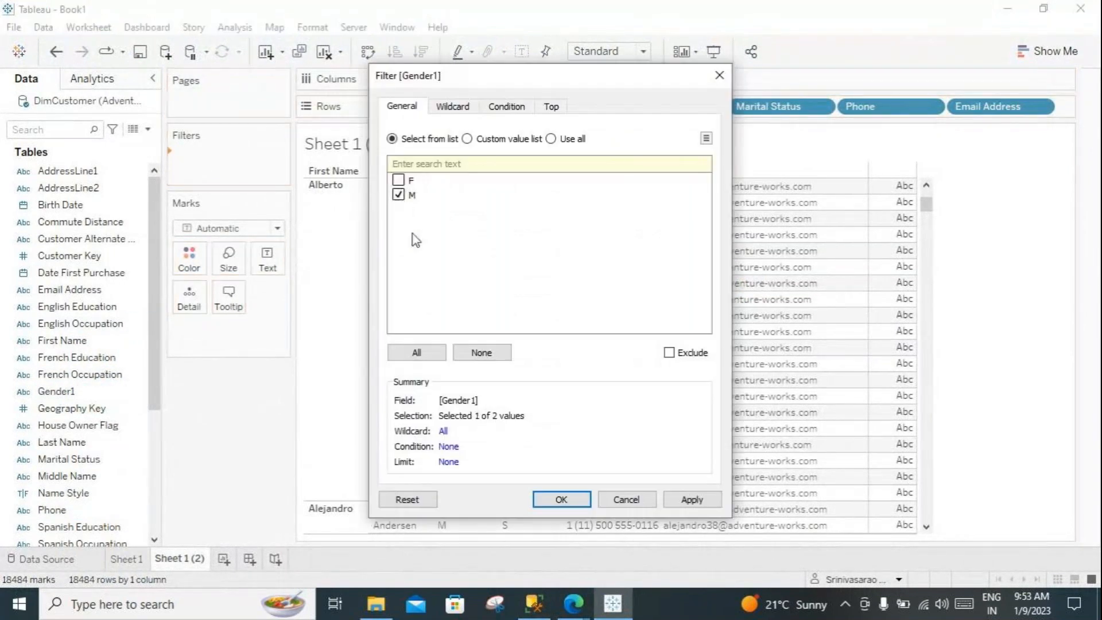
{"action": "left_click", "coordinate": [680, 506]}
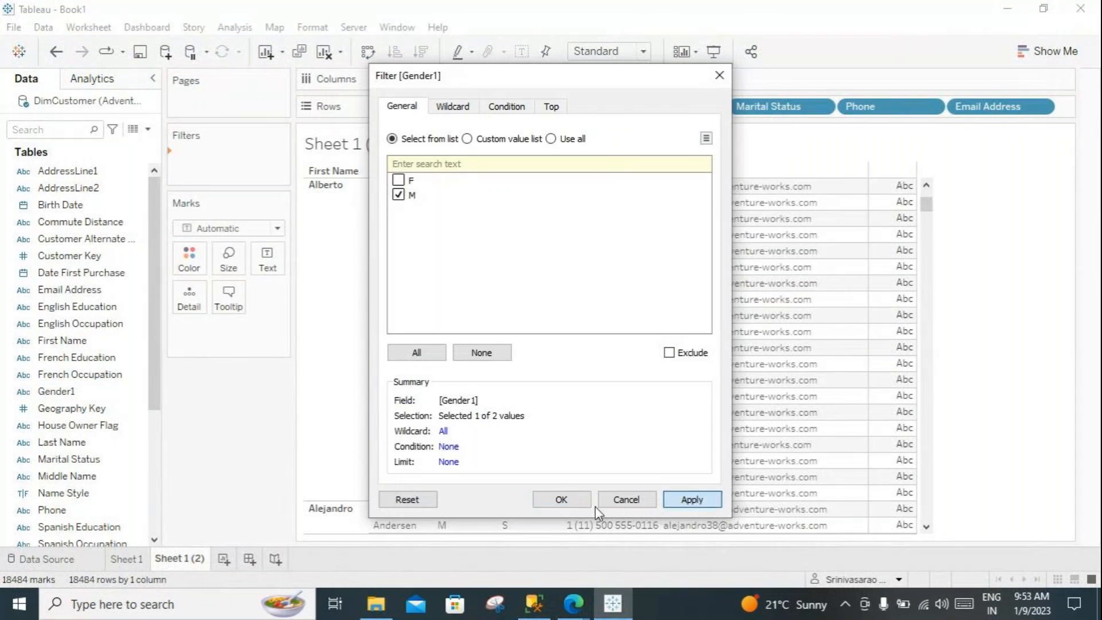
{"action": "left_click", "coordinate": [558, 499]}
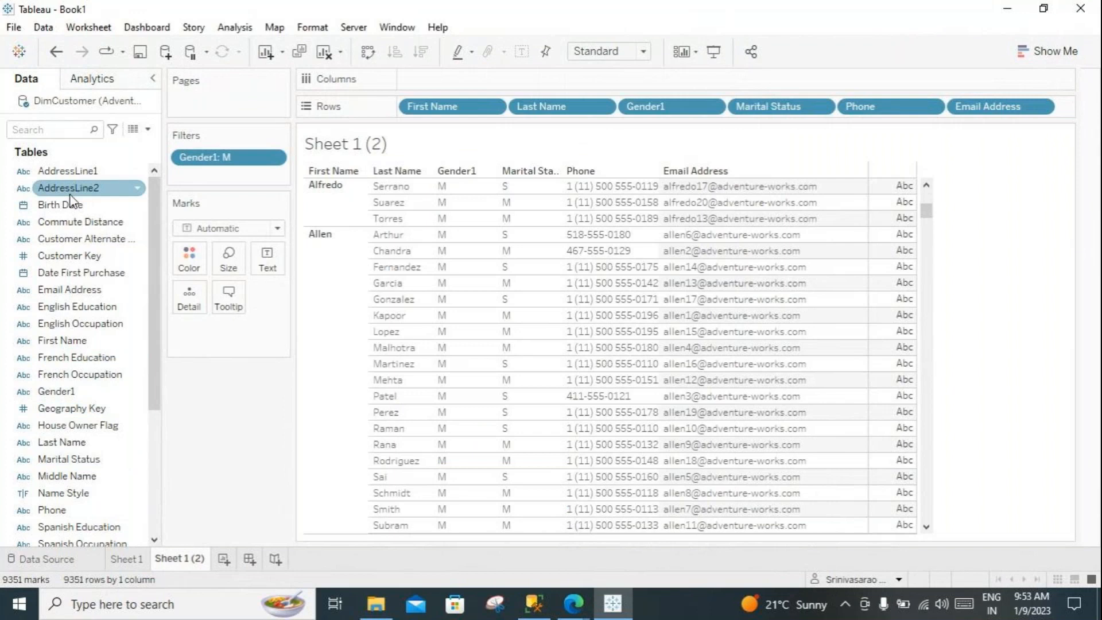
Step: Add a second filter on Marital Status, keeping only the value S
{"action": "left_click_drag", "start_coordinate": [73, 459], "coordinate": [230, 175]}
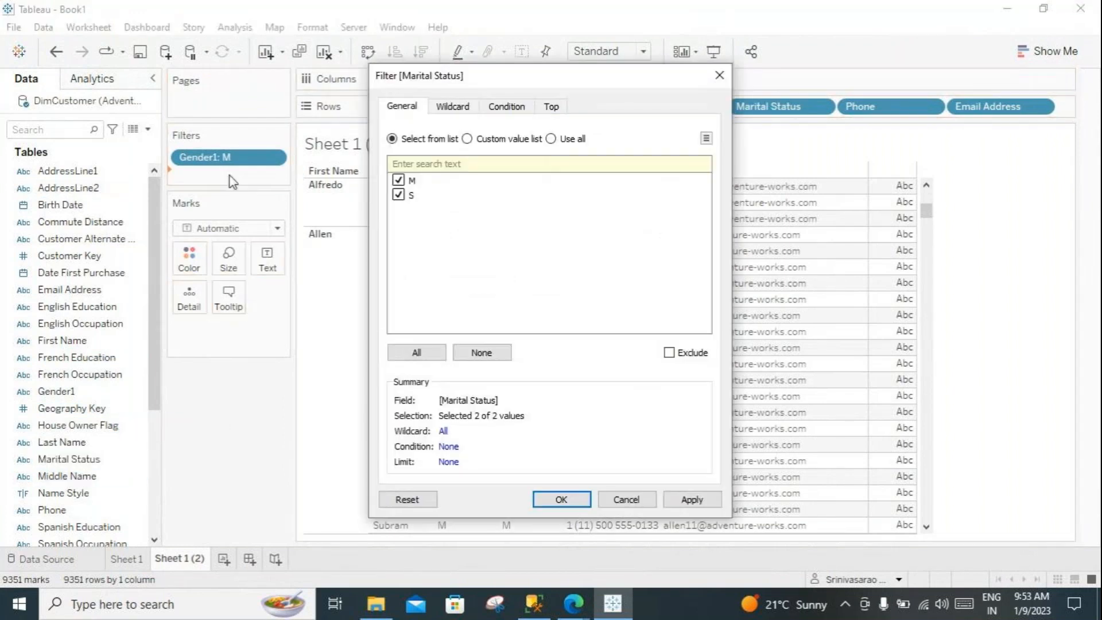
{"action": "left_click", "coordinate": [398, 180]}
{"action": "left_click", "coordinate": [693, 504]}
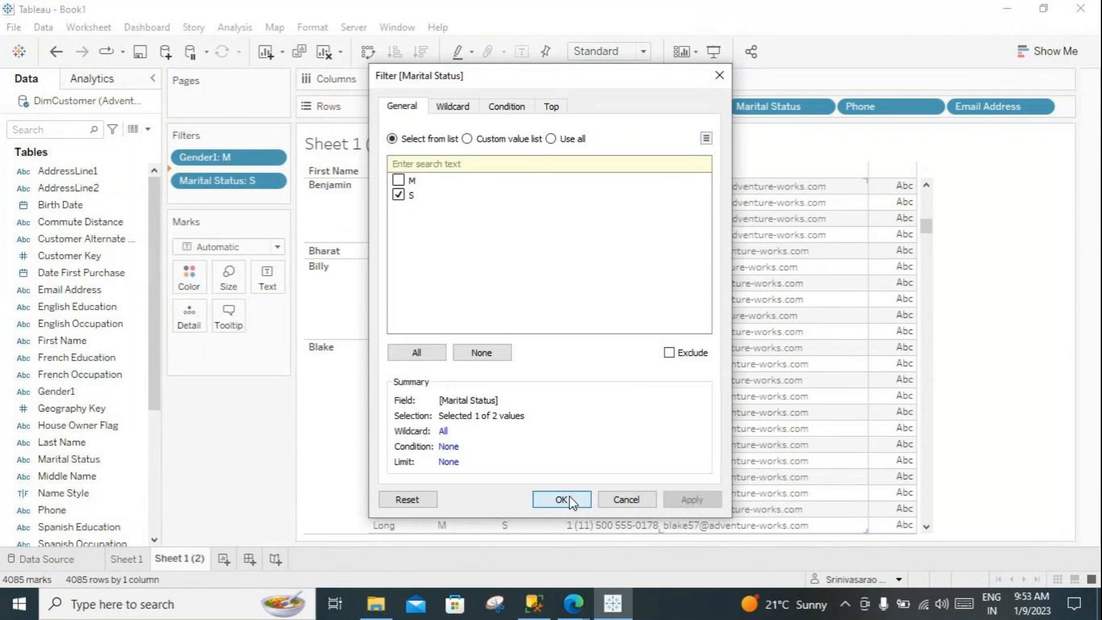
{"action": "left_click", "coordinate": [563, 499]}
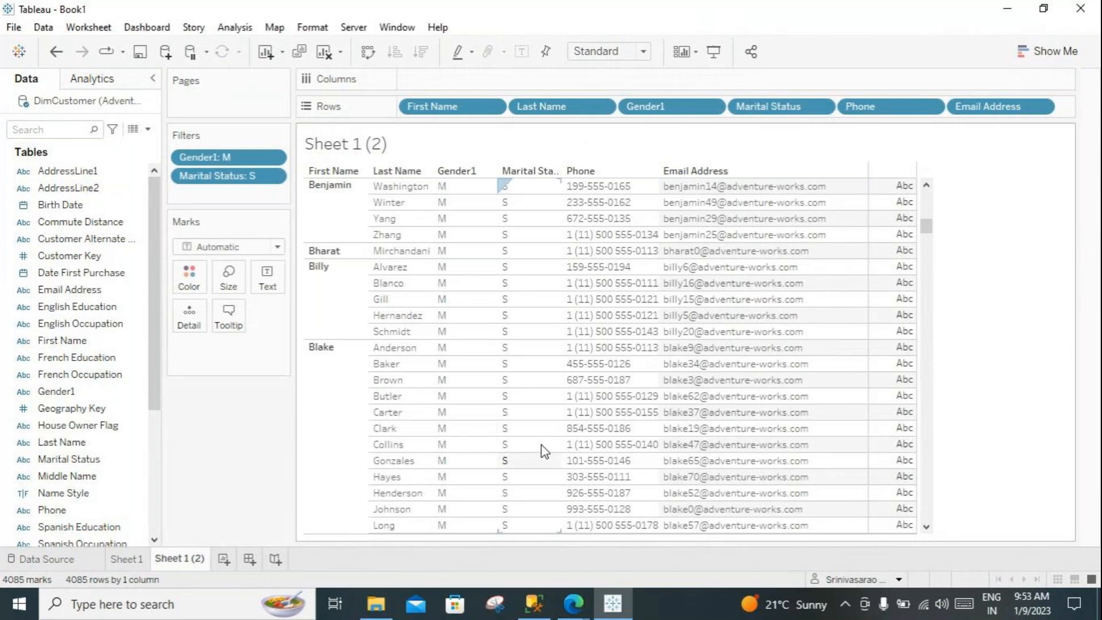
Step: Examine the Gender1 and Marital Status values across the customer rows and return to the start of the list
{"action": "scroll", "coordinate": [487, 411], "scroll_direction": "down", "scroll_amount": 20}
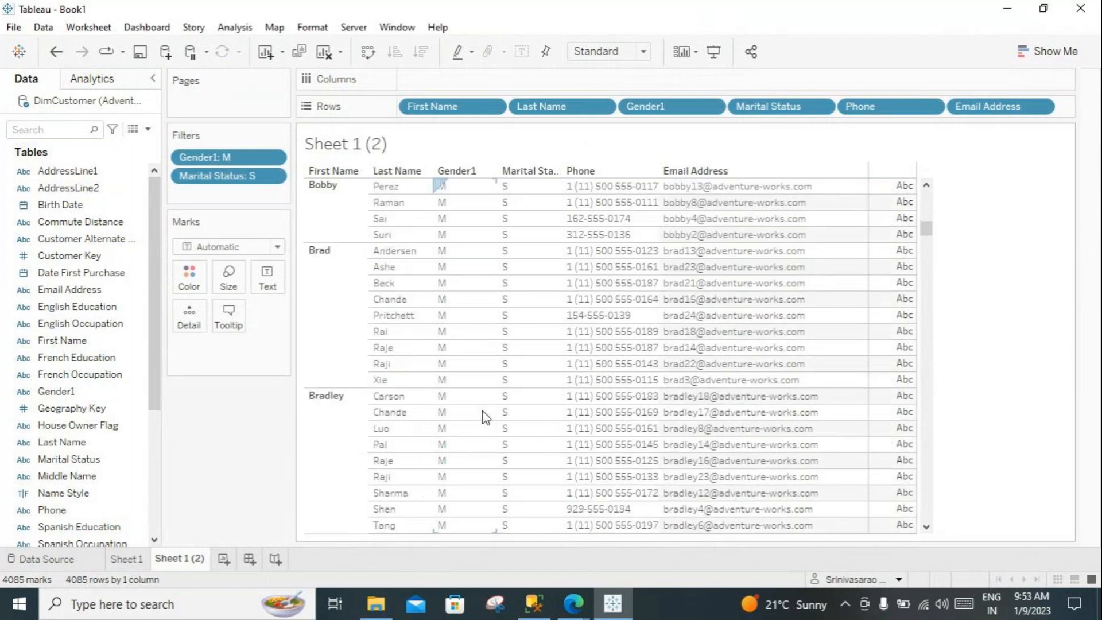
{"action": "scroll", "coordinate": [482, 410], "scroll_direction": "down", "scroll_amount": 20}
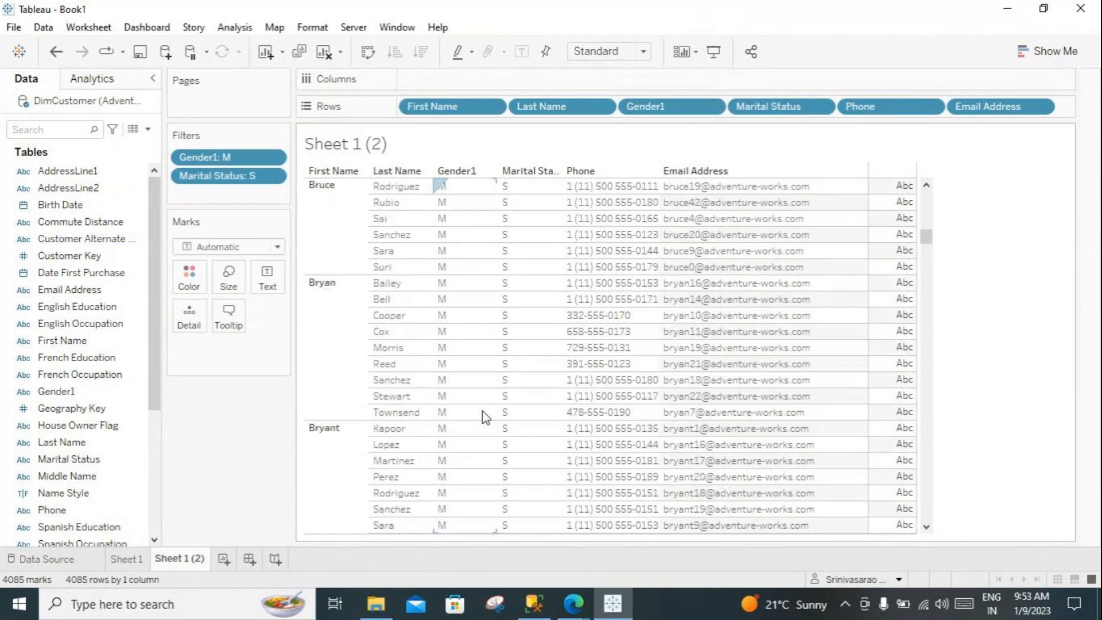
{"action": "scroll", "coordinate": [482, 411], "scroll_direction": "down", "scroll_amount": 12}
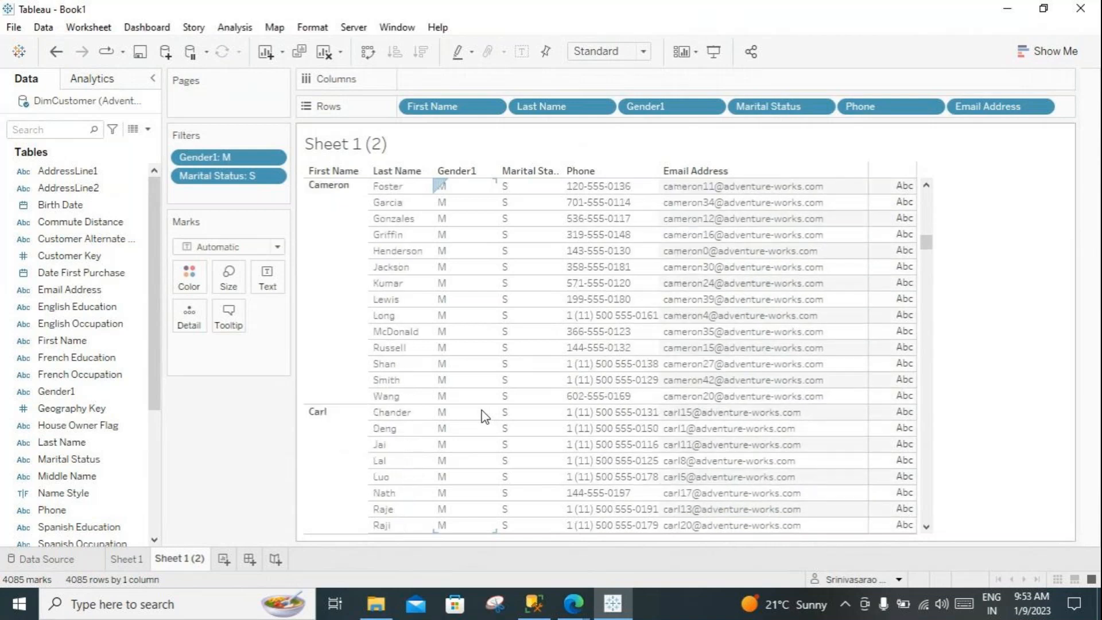
{"action": "scroll", "coordinate": [485, 415], "scroll_direction": "down", "scroll_amount": 20}
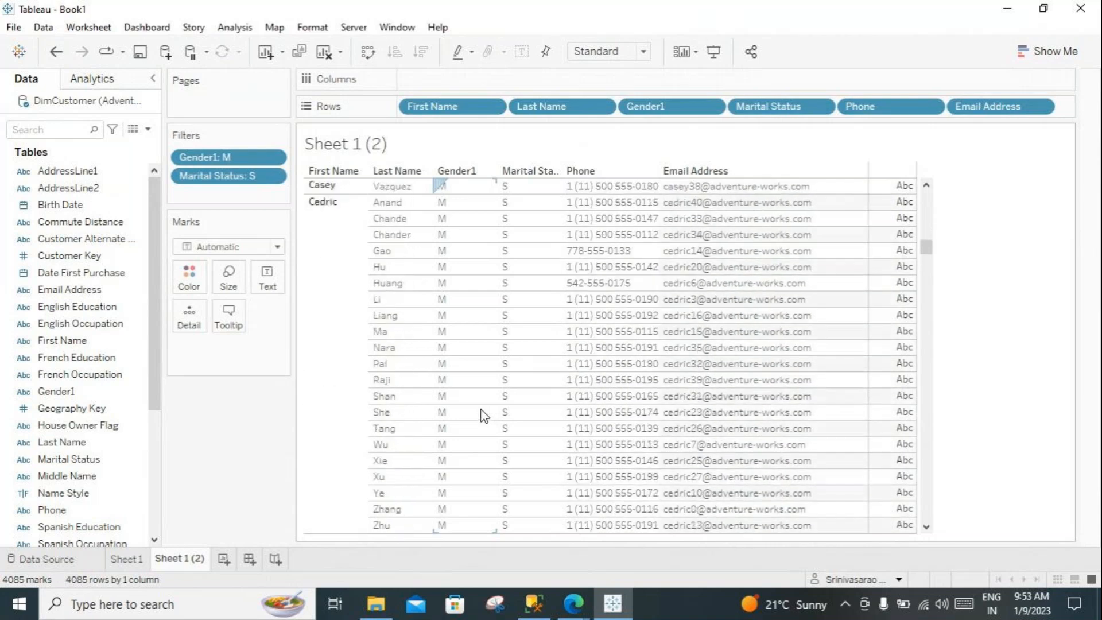
{"action": "scroll", "coordinate": [481, 412], "scroll_direction": "down", "scroll_amount": 20}
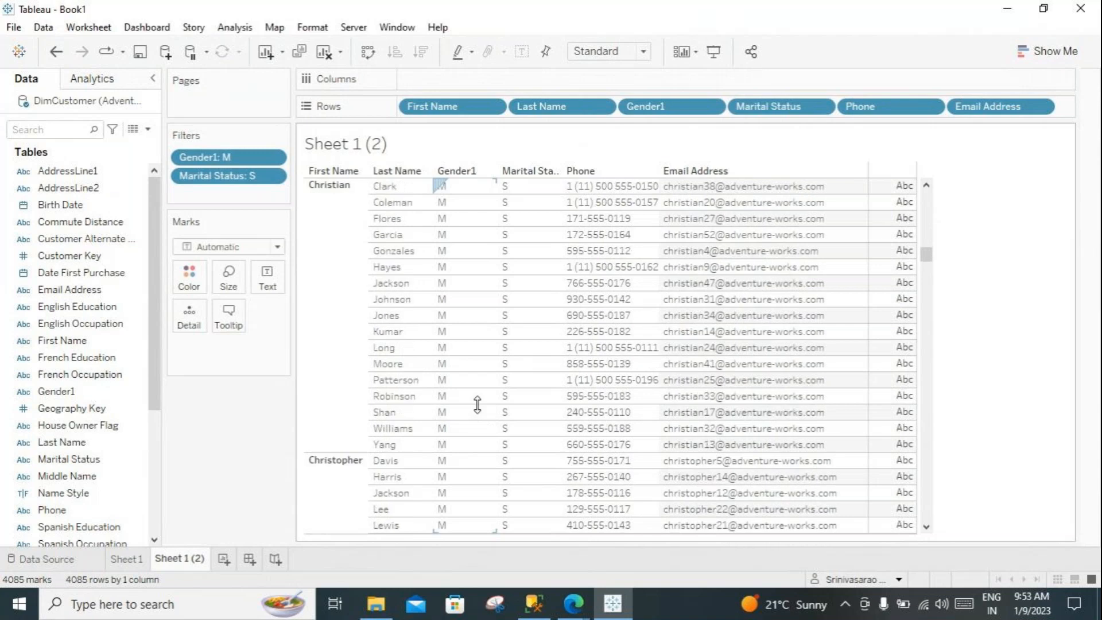
{"action": "left_click_drag", "start_coordinate": [926, 260], "coordinate": [903, 160]}
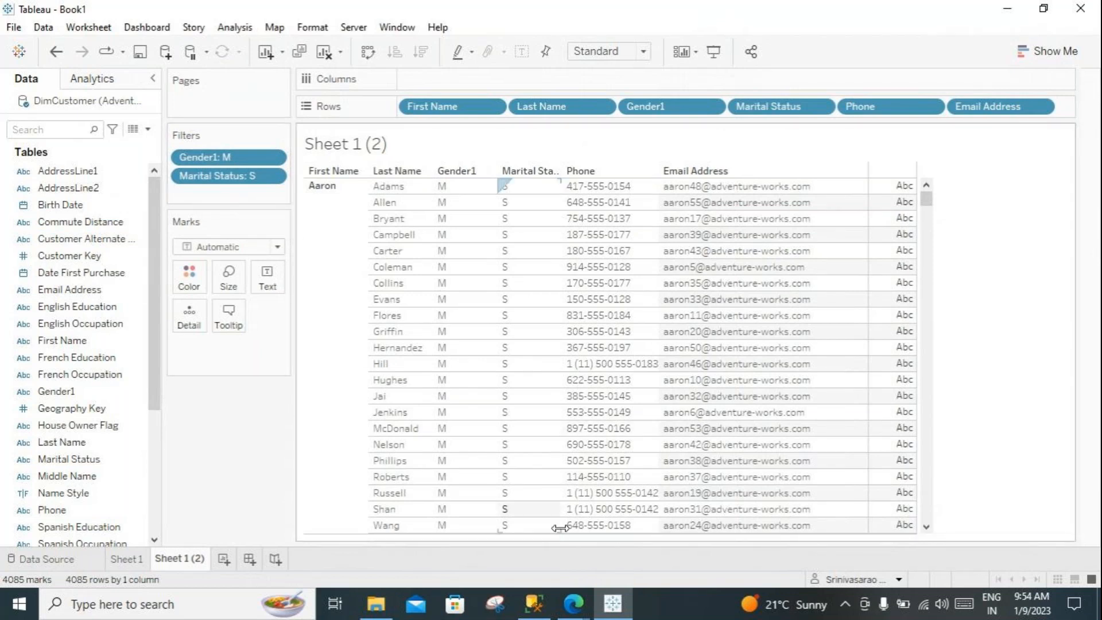
Step: Switch to the GoTo meeting window in Microsoft Edge and agree to activate the Jabra EVOLVE 20 MS headset microphone
{"action": "left_click", "coordinate": [574, 605]}
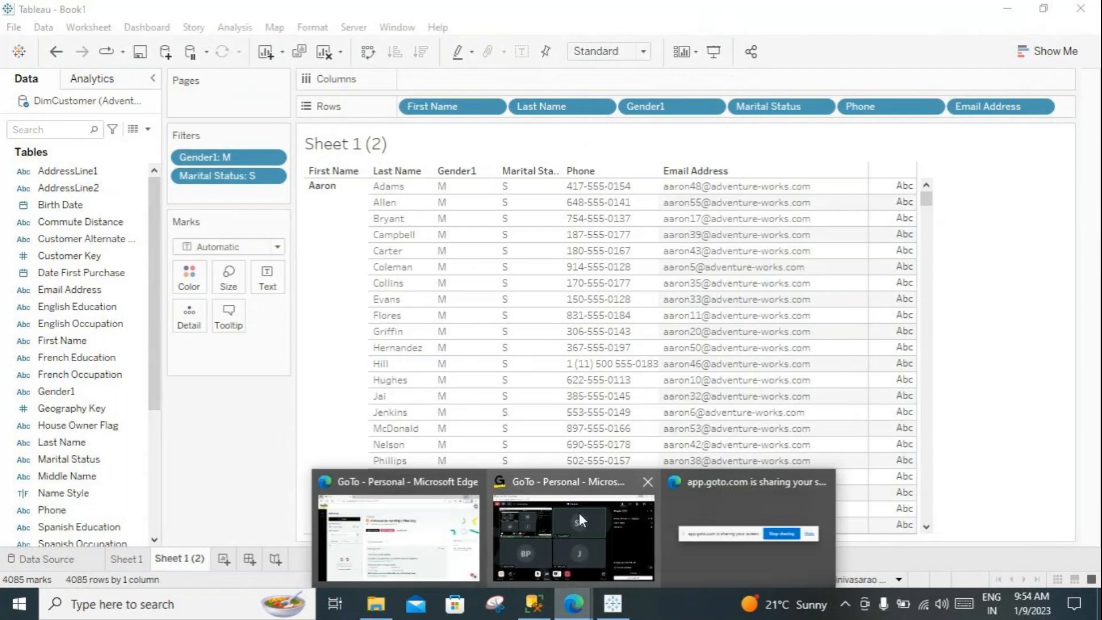
{"action": "left_click", "coordinate": [622, 528]}
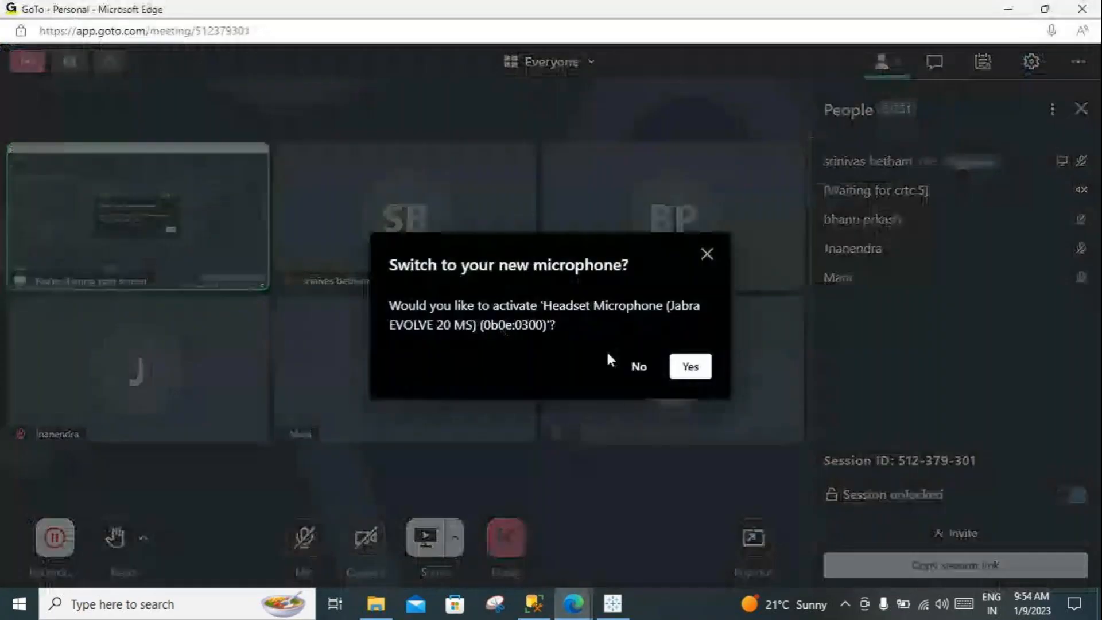
{"action": "left_click", "coordinate": [689, 365]}
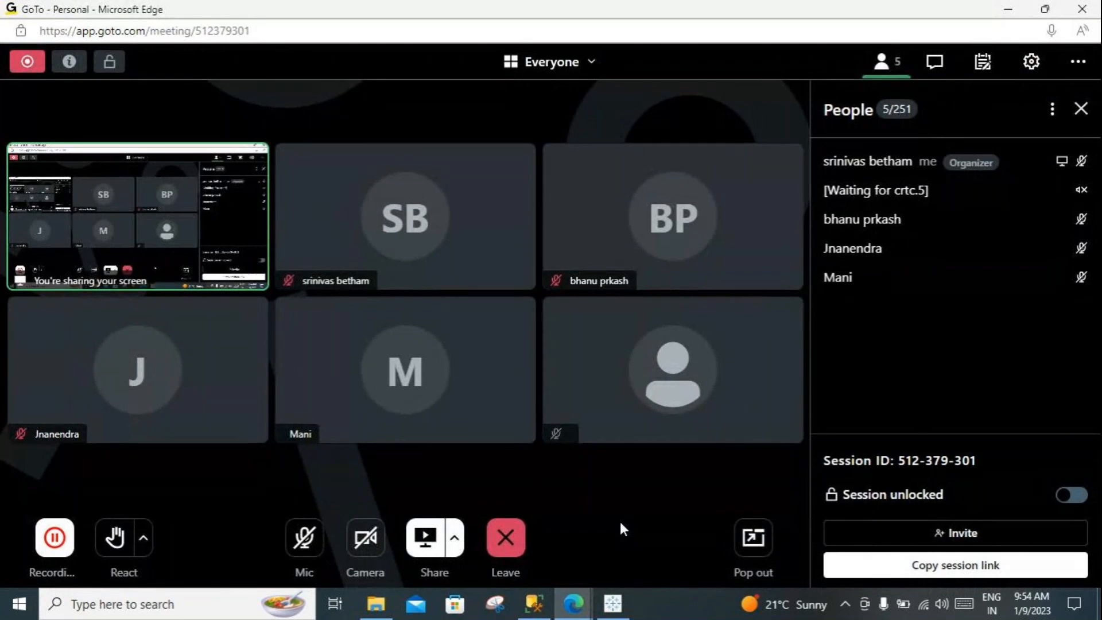
Step: Return to Tableau and review the customer rows filtered by both Gender1 and Marital Status
{"action": "left_click", "coordinate": [612, 603]}
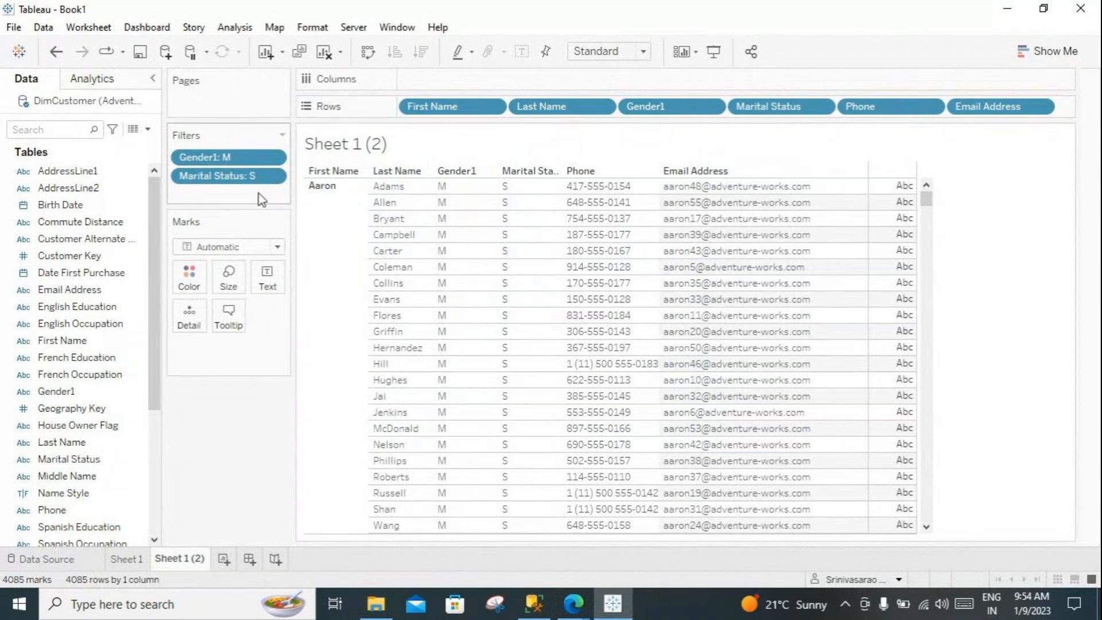
{"action": "scroll", "coordinate": [503, 356], "scroll_direction": "down", "scroll_amount": 10}
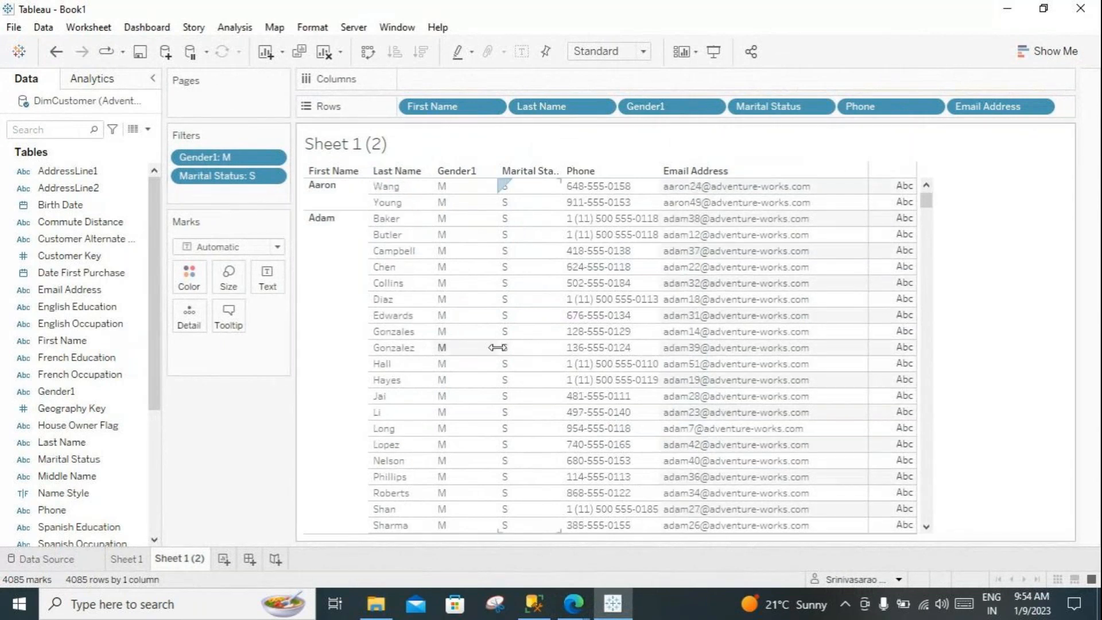
{"action": "scroll", "coordinate": [498, 348], "scroll_direction": "down", "scroll_amount": 10}
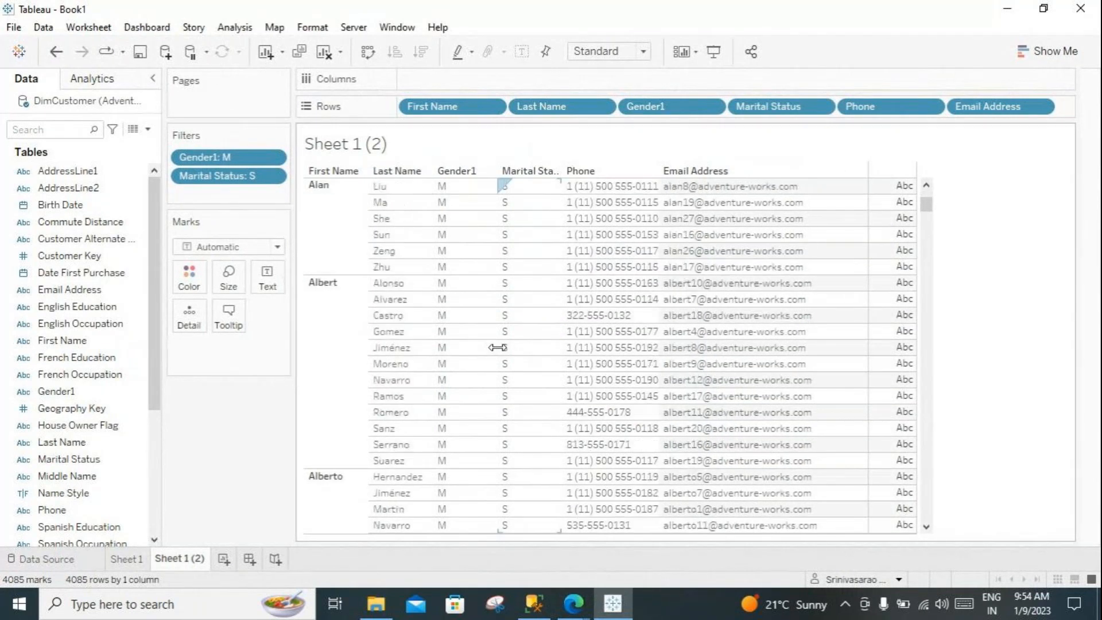
Step: Switch to SQL Server Management Studio and highlight the question 8 query that selects DimCustomer rows where FirstName is like 'S%'
{"action": "left_click", "coordinate": [535, 603]}
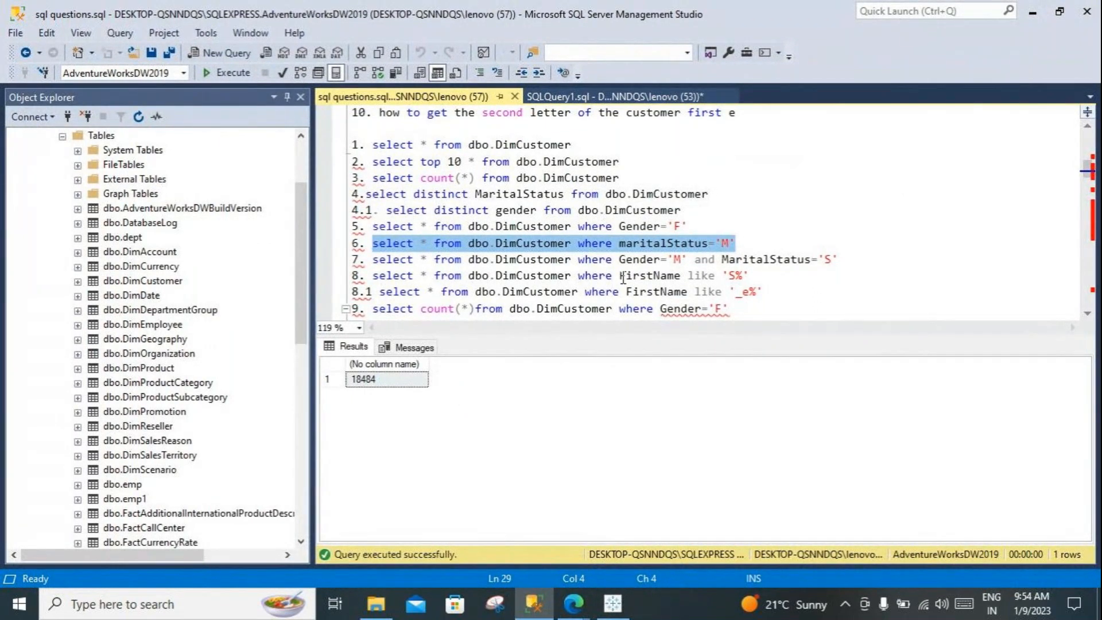
{"action": "left_click_drag", "start_coordinate": [762, 277], "coordinate": [374, 277]}
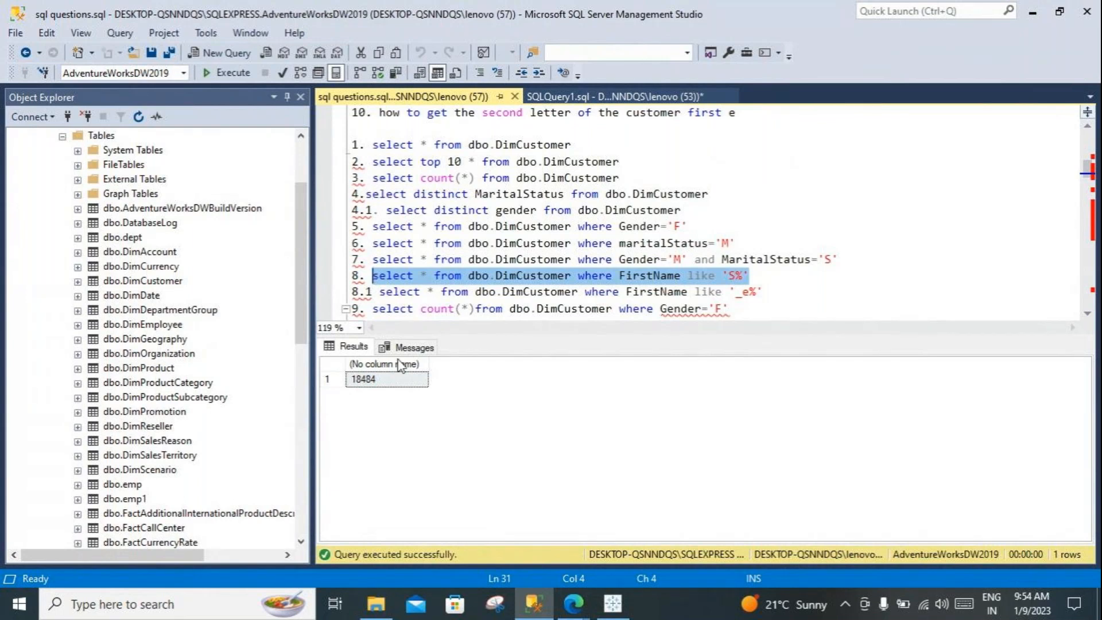
Step: Switch to the GoTo meeting window in Microsoft Edge, turn on the microphone and accept the Jabra EVOLVE 20 MS headset microphone
{"action": "mouse_move", "coordinate": [568, 609]}
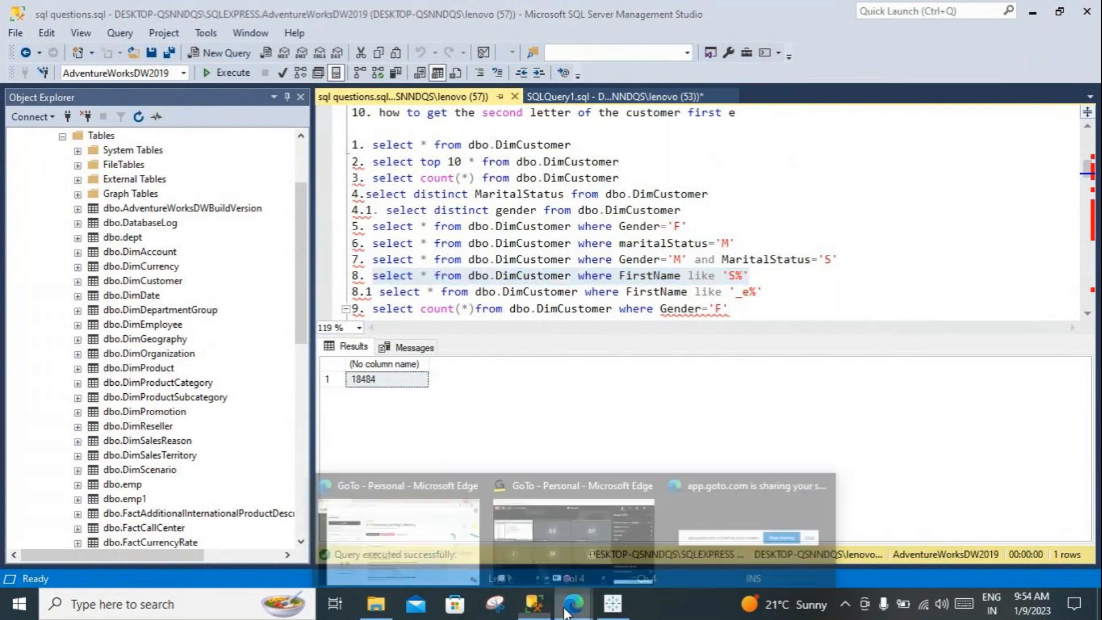
{"action": "left_click", "coordinate": [568, 511]}
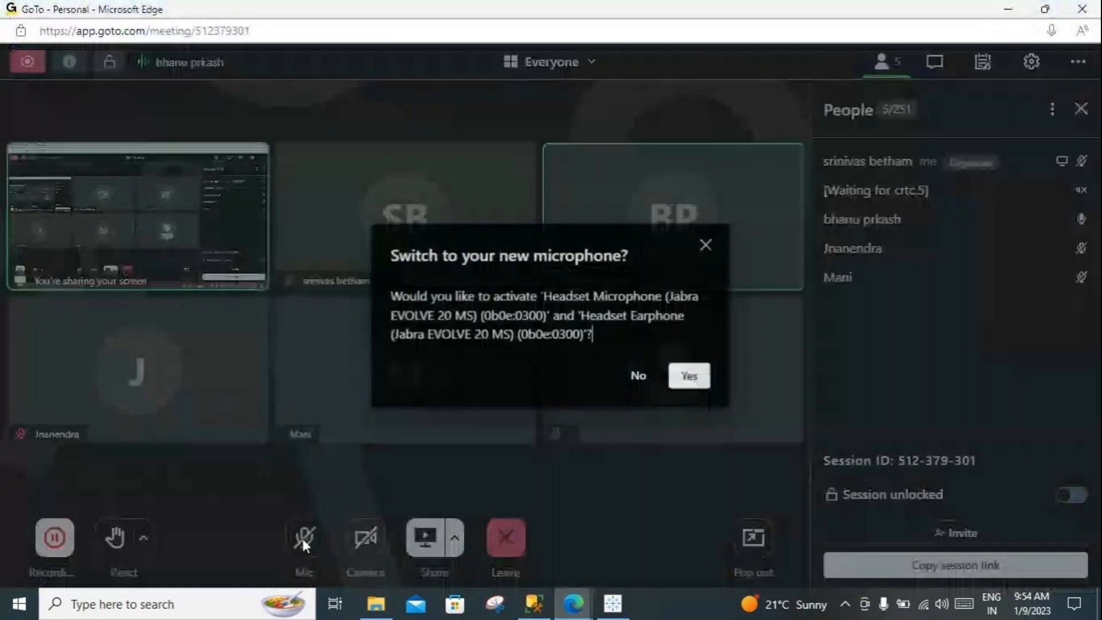
{"action": "left_click", "coordinate": [303, 539]}
{"action": "left_click", "coordinate": [297, 542]}
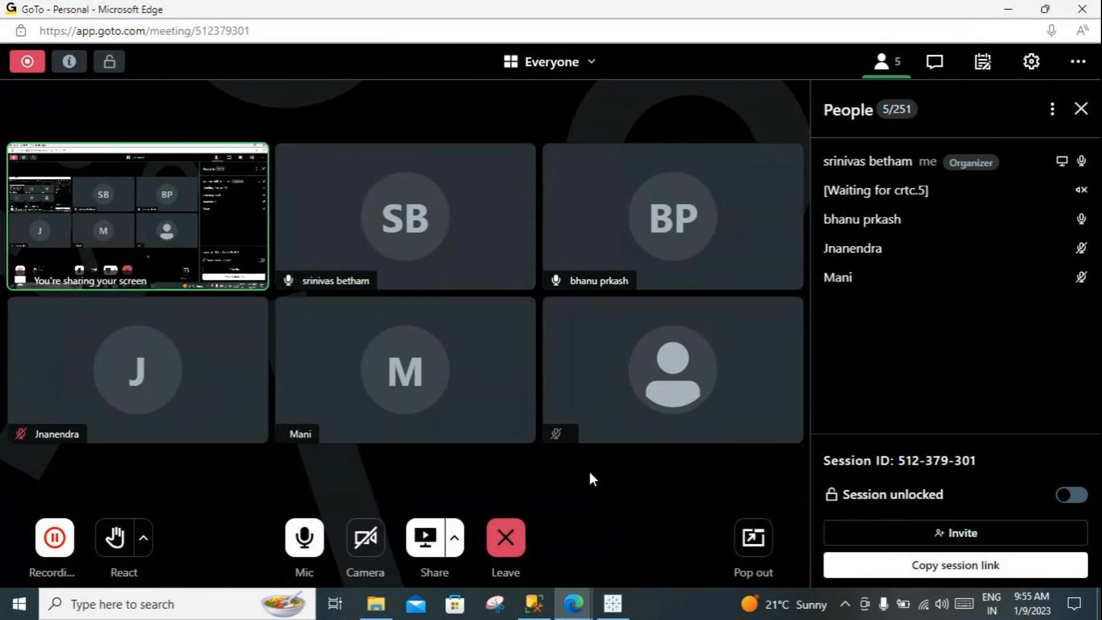
{"action": "mouse_move", "coordinate": [497, 328]}
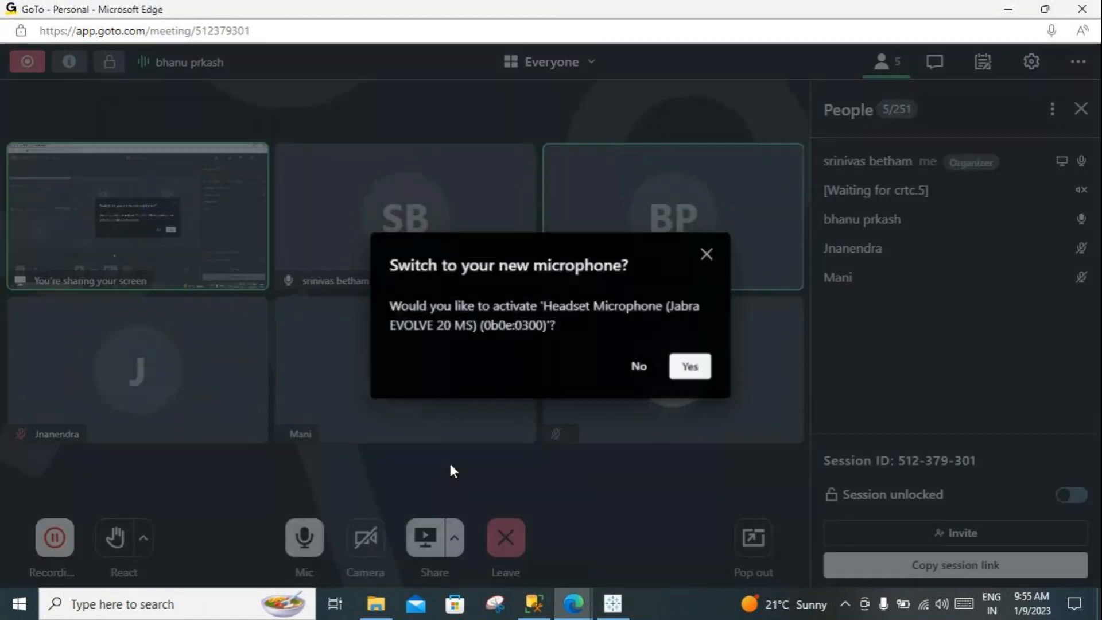
{"action": "left_click", "coordinate": [691, 369]}
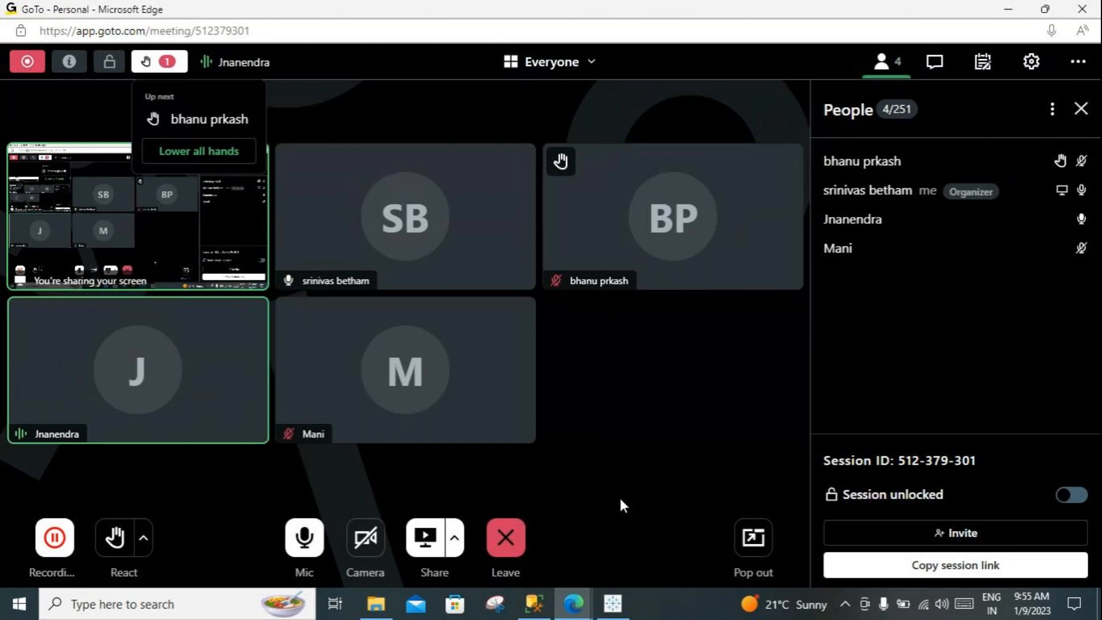
Step: Mute and unmute the meeting microphone twice, agreeing each time to activate the suggested Jabra headset device
{"action": "key", "text": "space"}
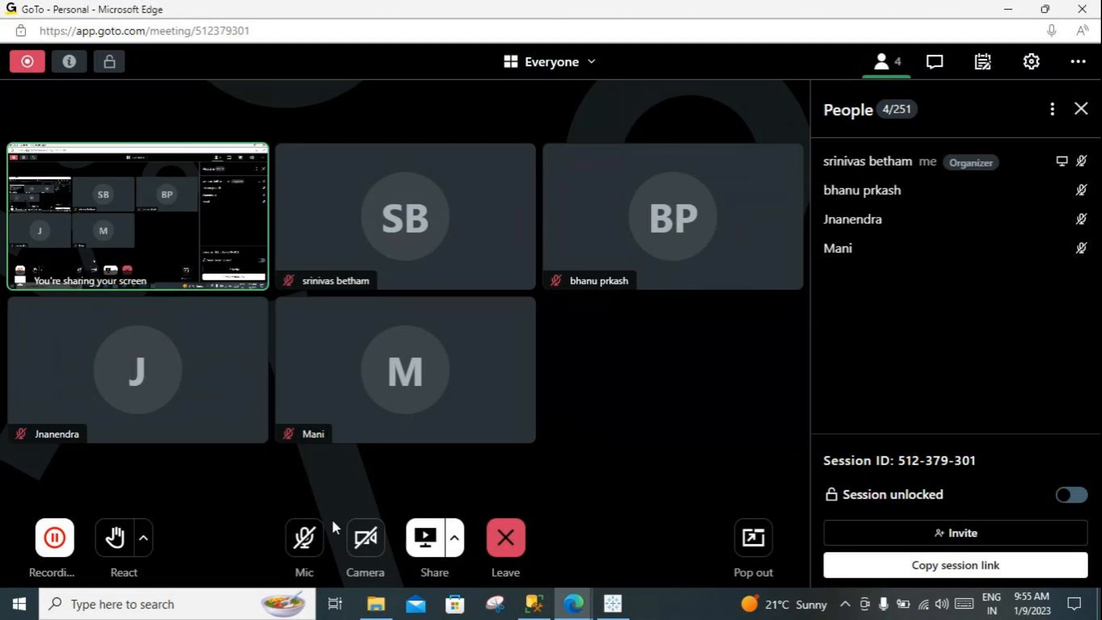
{"action": "left_click", "coordinate": [303, 535]}
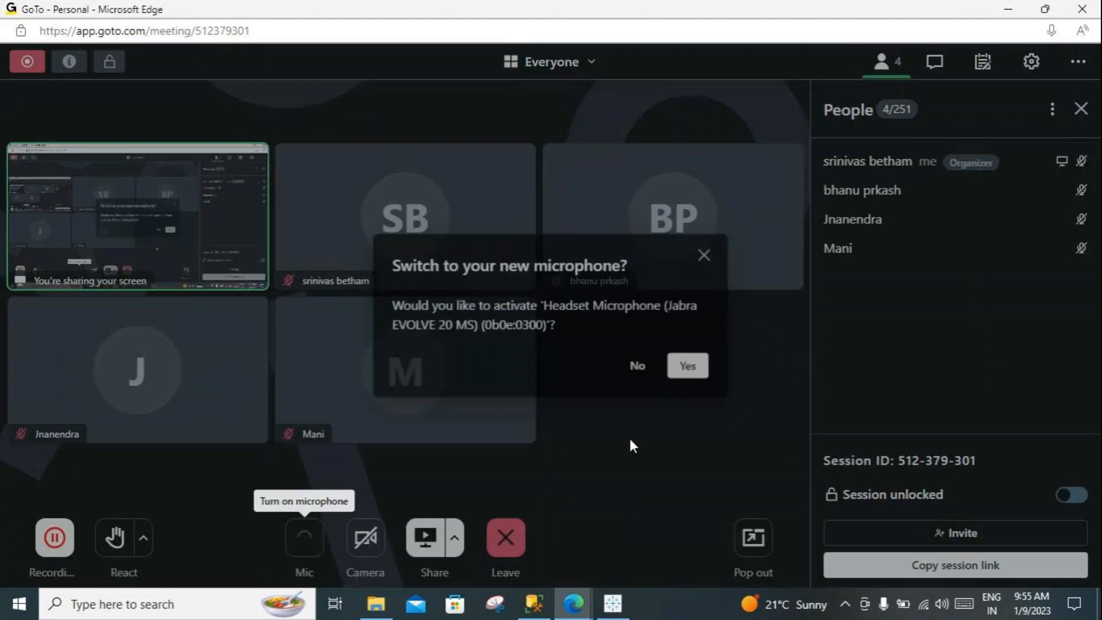
{"action": "left_click", "coordinate": [688, 370]}
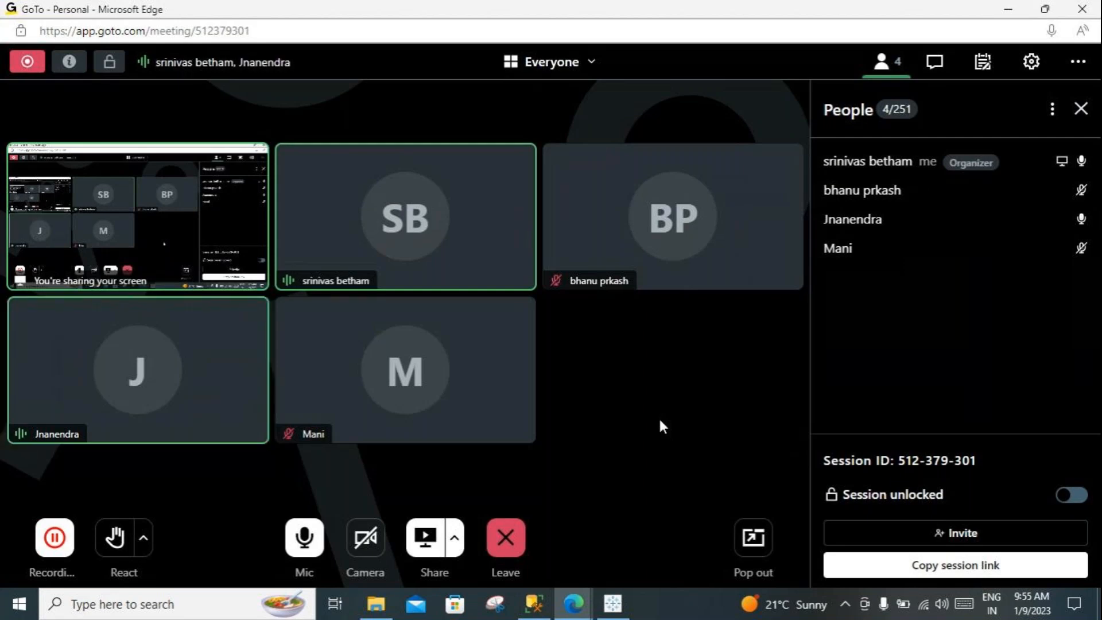
{"action": "key", "text": "space"}
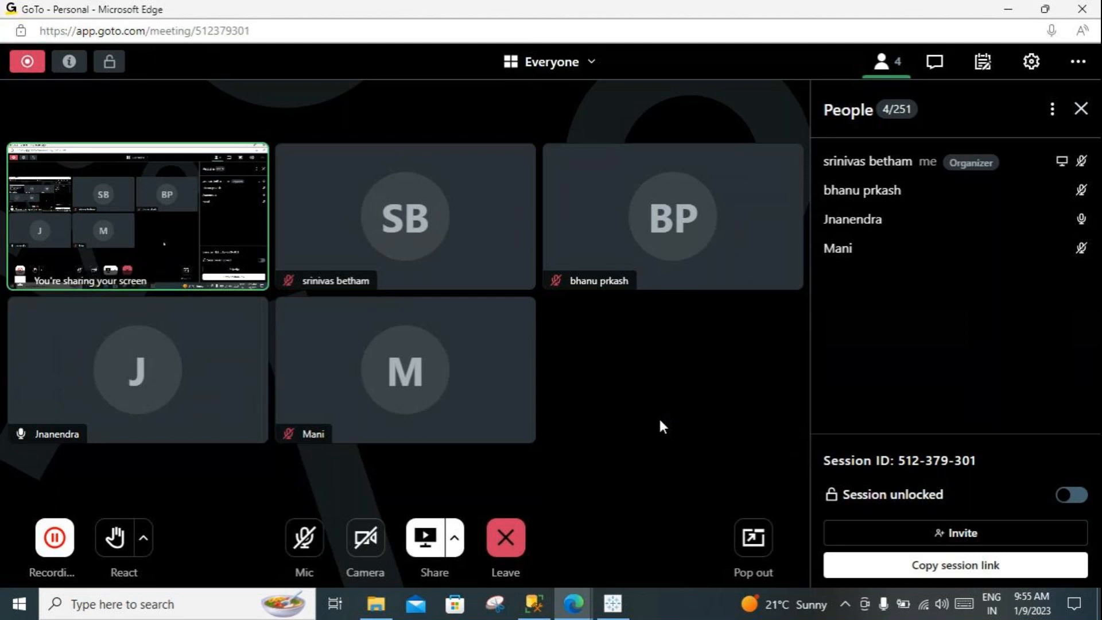
{"action": "left_click", "coordinate": [305, 537]}
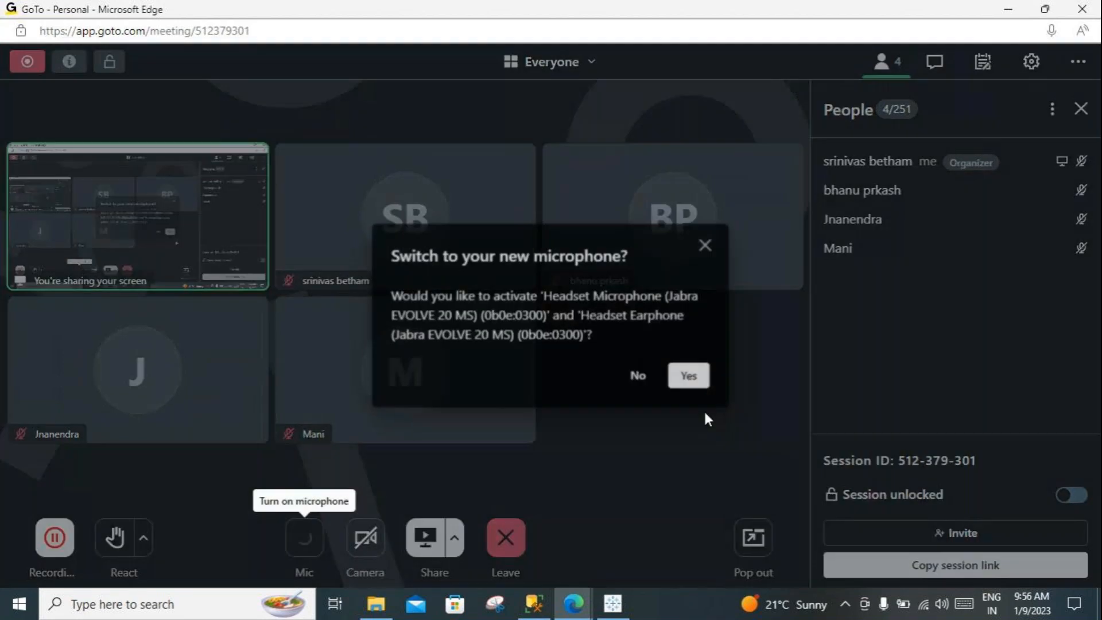
{"action": "left_click", "coordinate": [689, 379]}
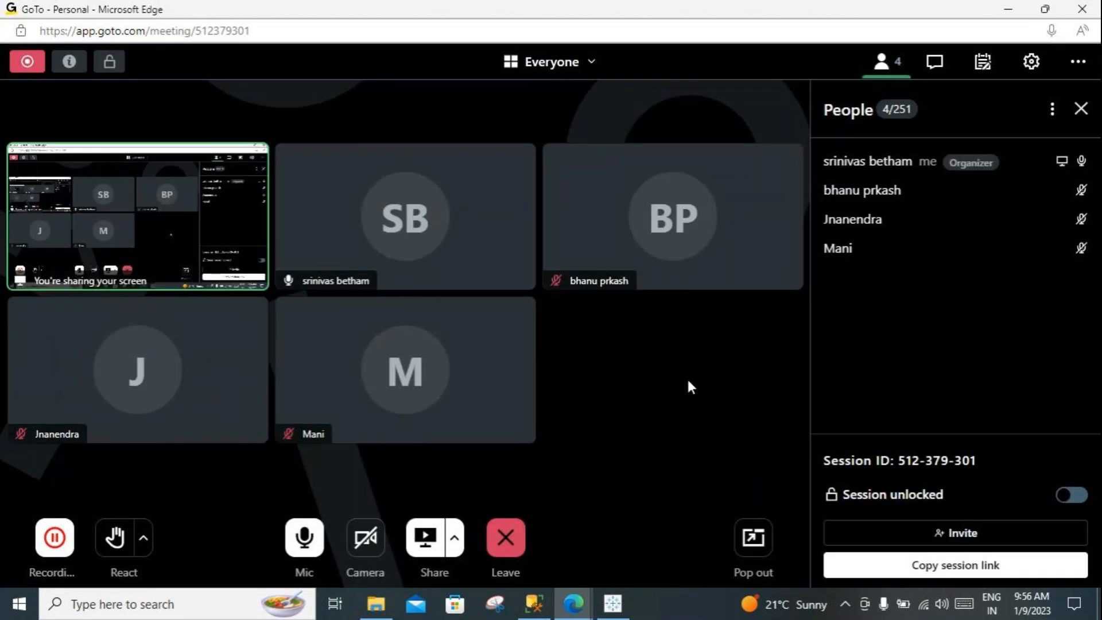
Step: Return to Tableau and add a new blank worksheet after Sheet 1 (2)
{"action": "left_click", "coordinate": [609, 606]}
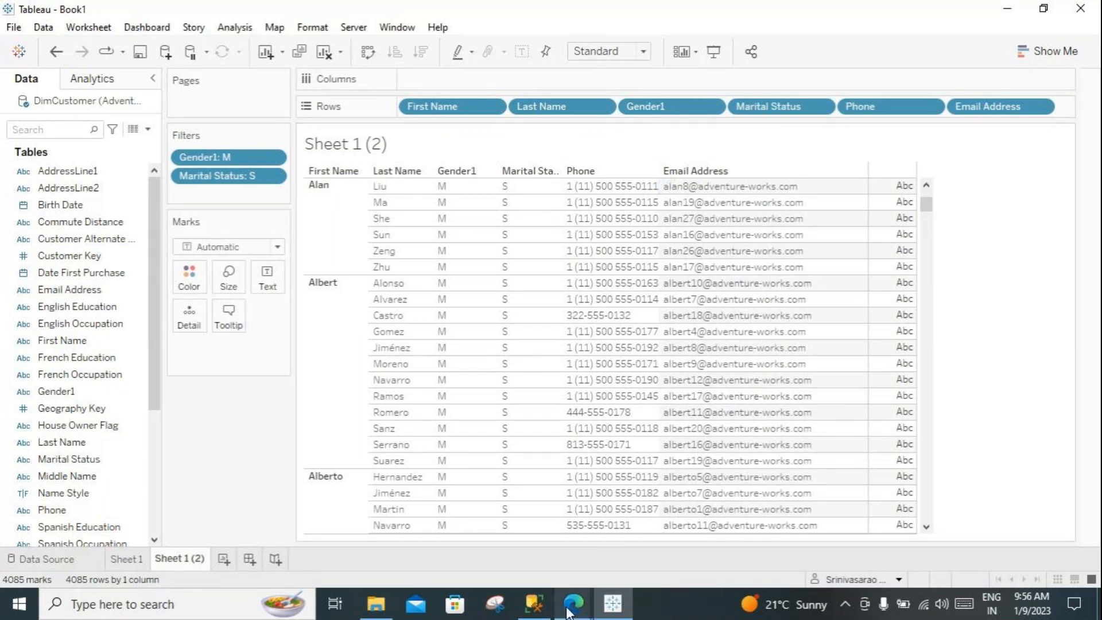
{"action": "left_click", "coordinate": [580, 591]}
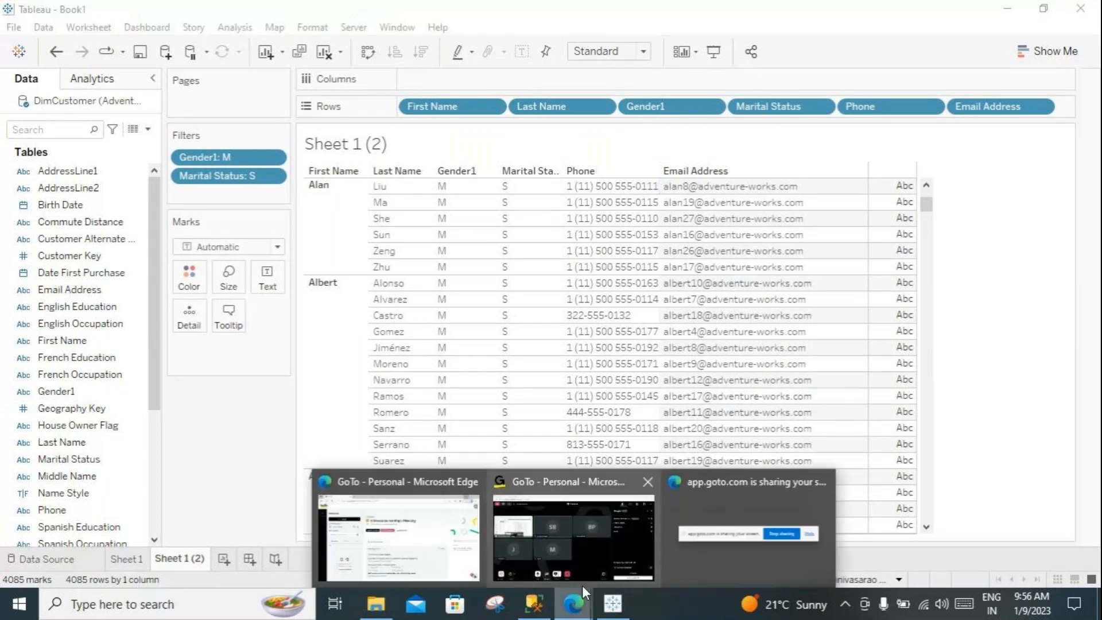
{"action": "left_click", "coordinate": [614, 604]}
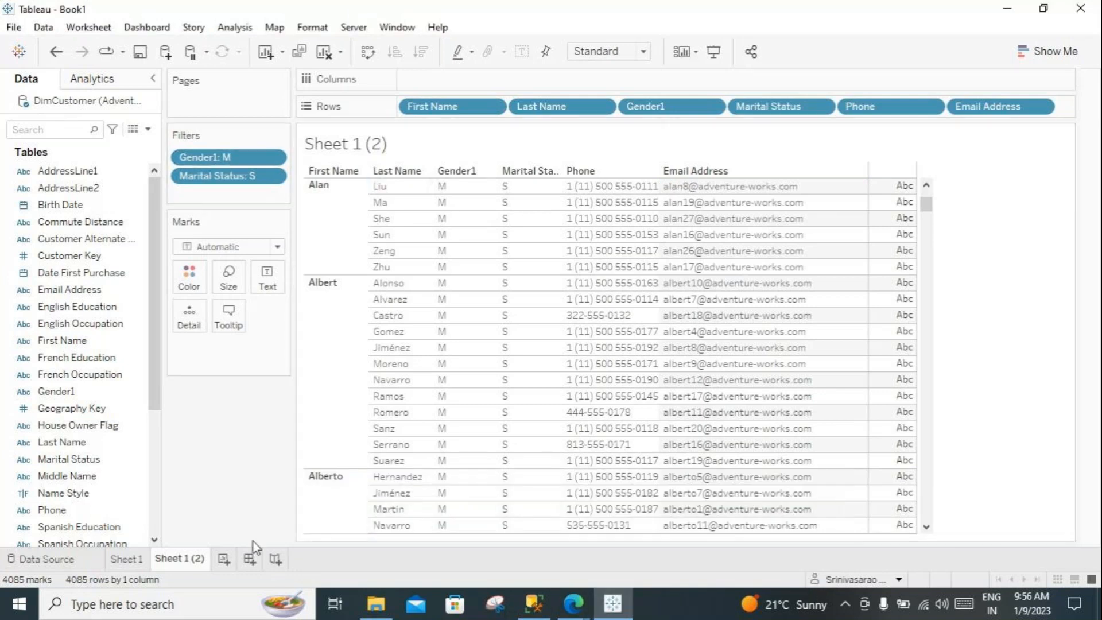
{"action": "left_click", "coordinate": [223, 560]}
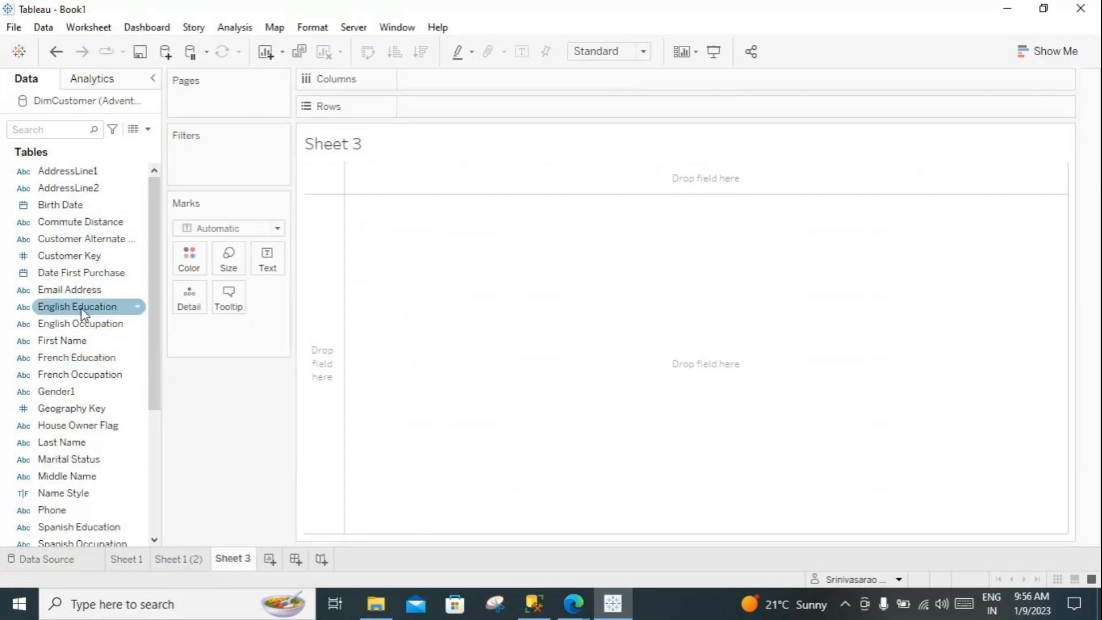
Step: Build the rows of Sheet 3 from First Name, Last Name, Marital Status, Gender1 and Email Address, in that order
{"action": "left_click_drag", "start_coordinate": [60, 340], "coordinate": [451, 106]}
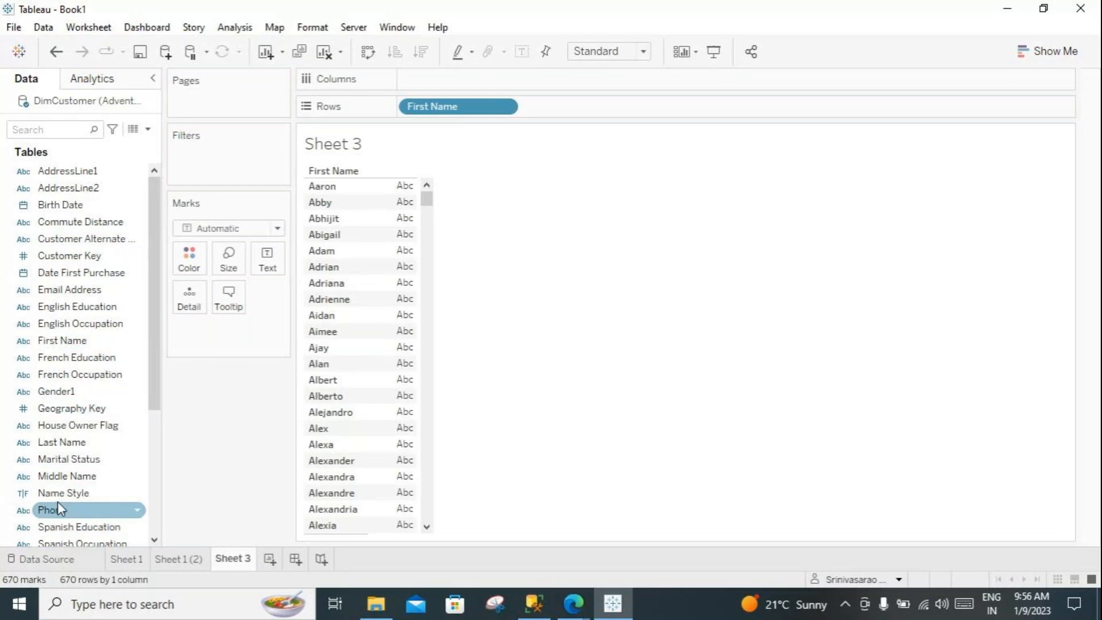
{"action": "left_click_drag", "start_coordinate": [61, 442], "coordinate": [601, 108]}
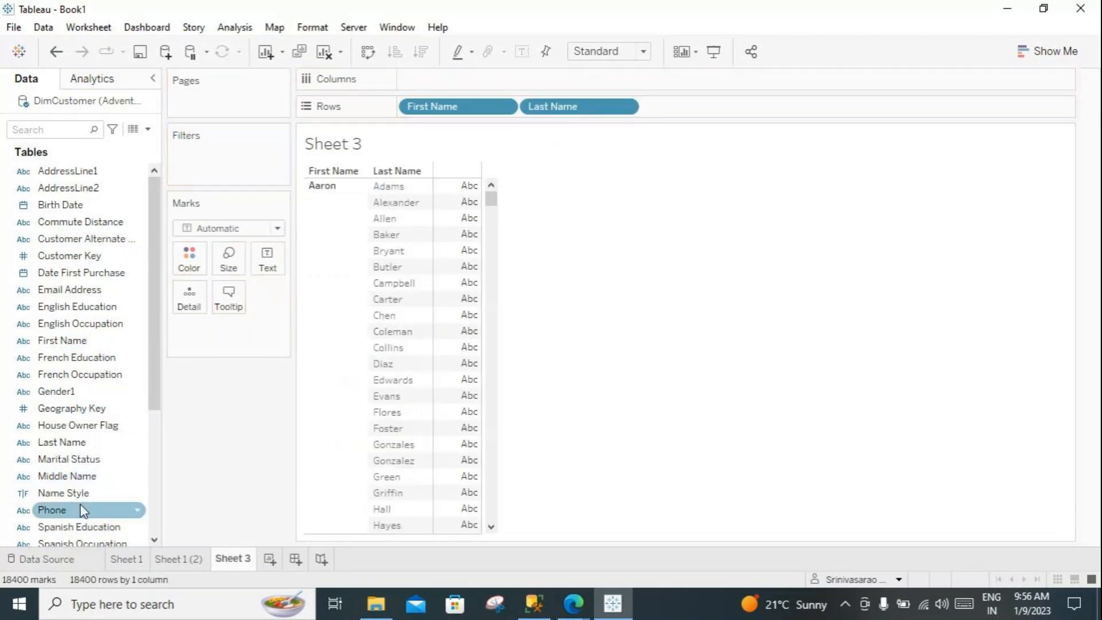
{"action": "left_click_drag", "start_coordinate": [86, 459], "coordinate": [680, 114]}
{"action": "left_click_drag", "start_coordinate": [69, 394], "coordinate": [808, 104]}
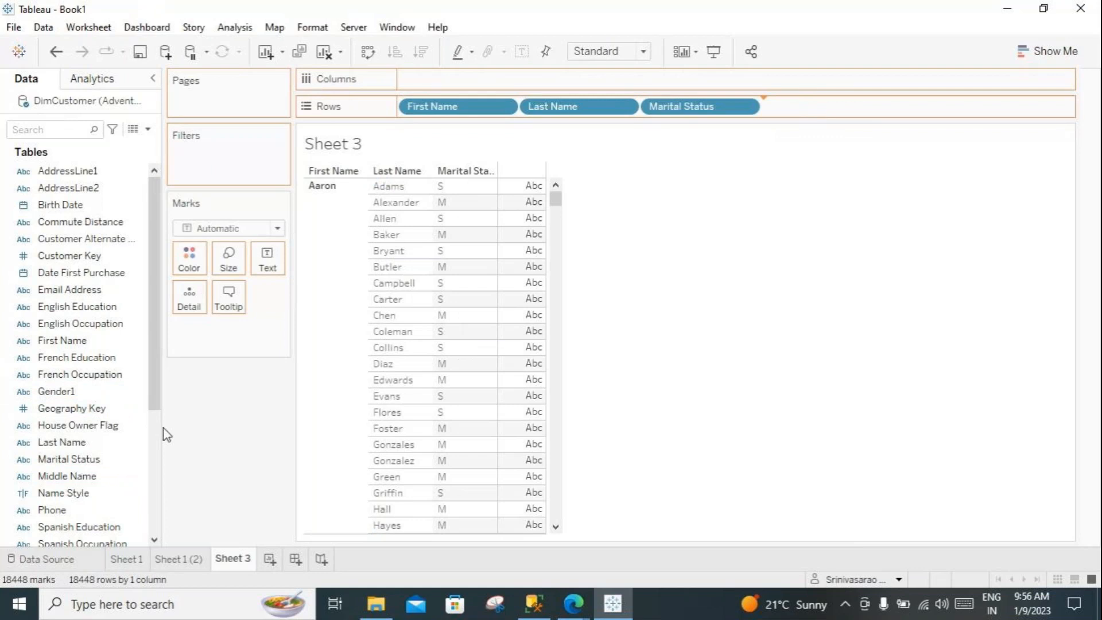
{"action": "scroll", "coordinate": [107, 465], "scroll_direction": "down", "scroll_amount": 3}
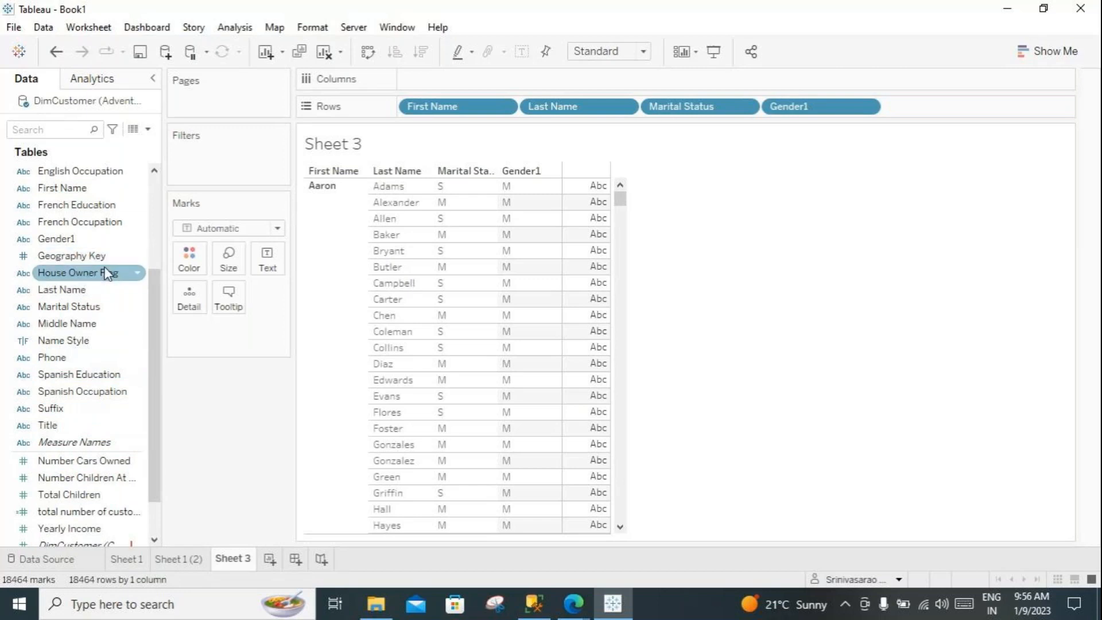
{"action": "scroll", "coordinate": [109, 273], "scroll_direction": "up", "scroll_amount": 1}
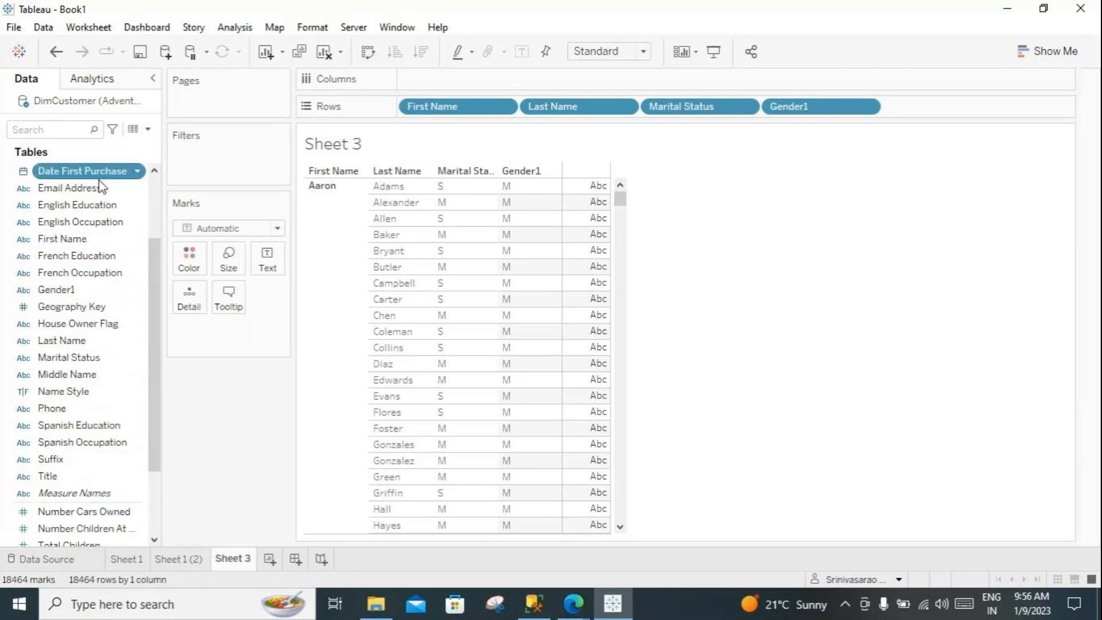
{"action": "left_click_drag", "start_coordinate": [85, 188], "coordinate": [954, 112]}
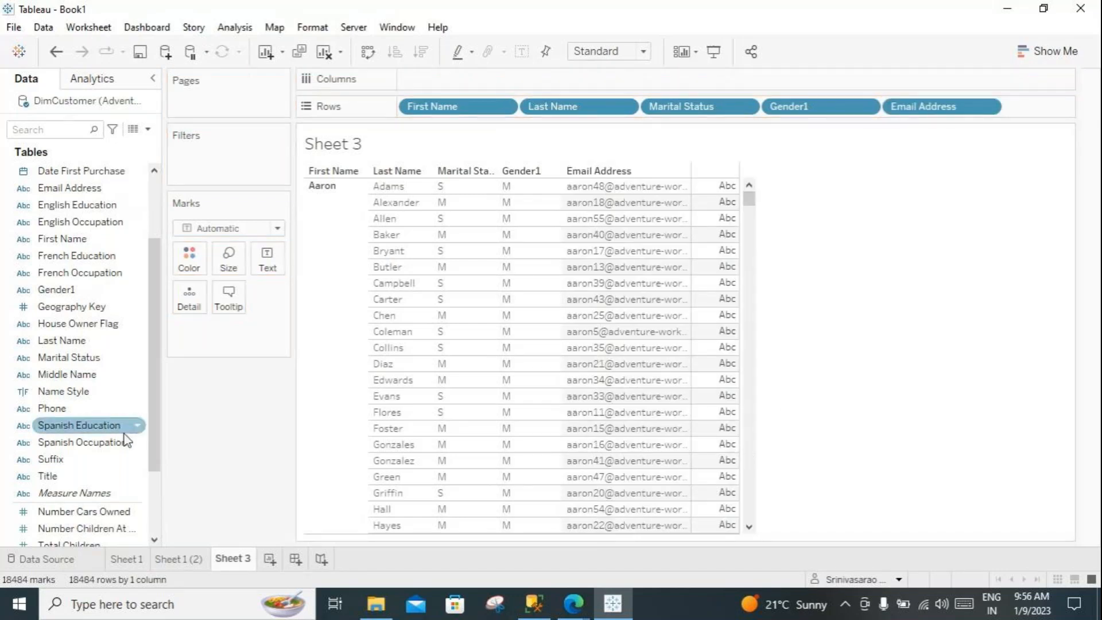
Step: Widen the data pane to fit the field names, recheck the FirstName like 'S%' query in SQL Server Management Studio, and slightly narrow the shelf area
{"action": "scroll", "coordinate": [69, 494], "scroll_direction": "down", "scroll_amount": 2}
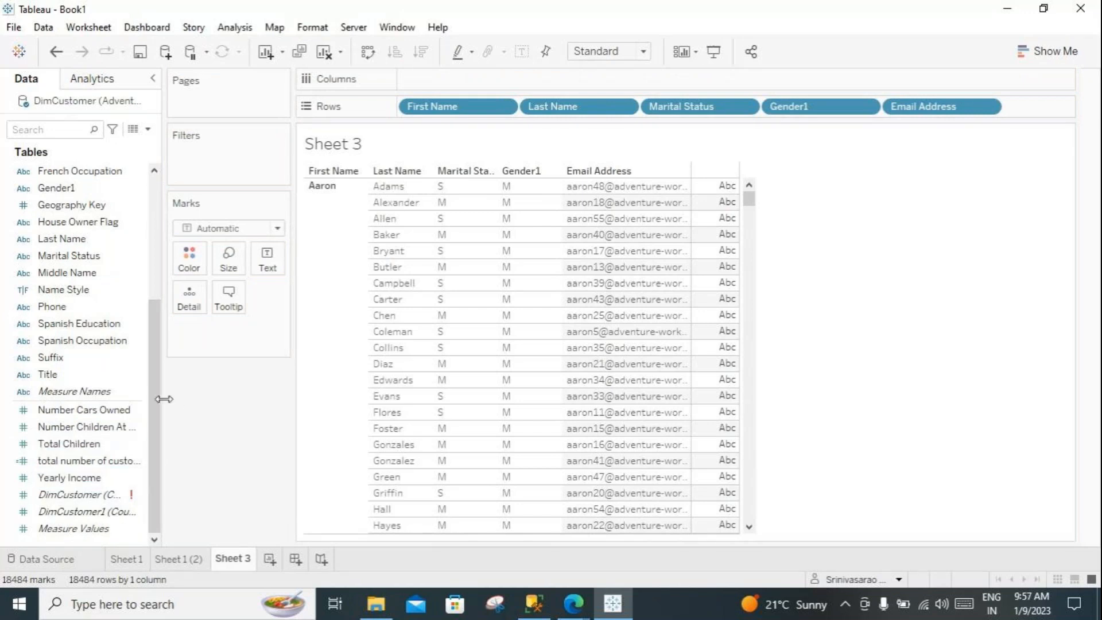
{"action": "left_click_drag", "start_coordinate": [164, 395], "coordinate": [249, 398]}
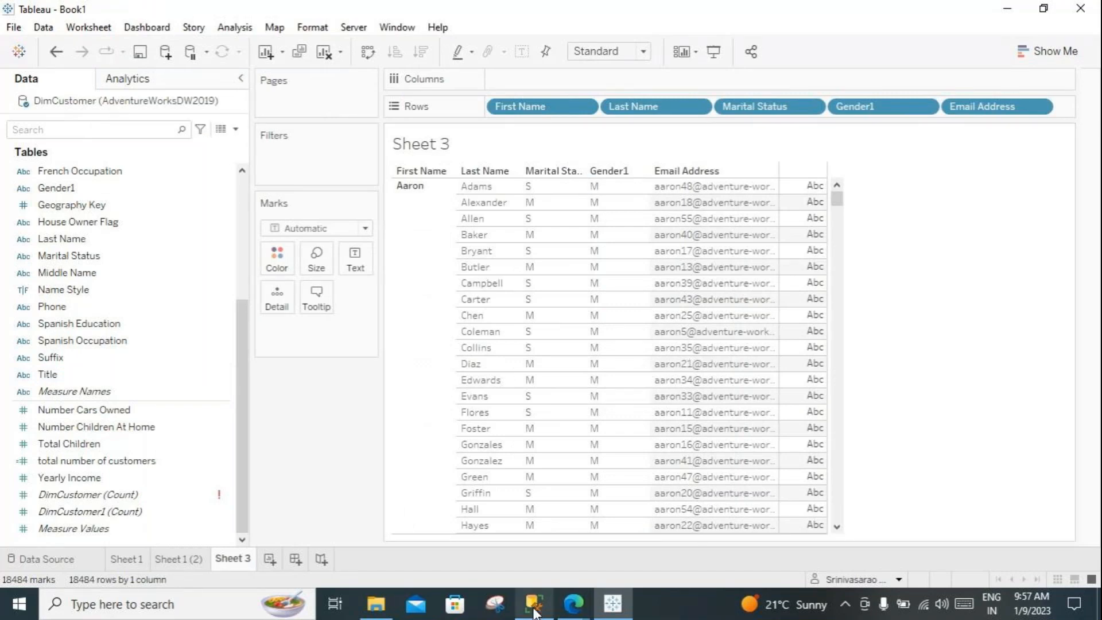
{"action": "key", "text": "alt+Tab"}
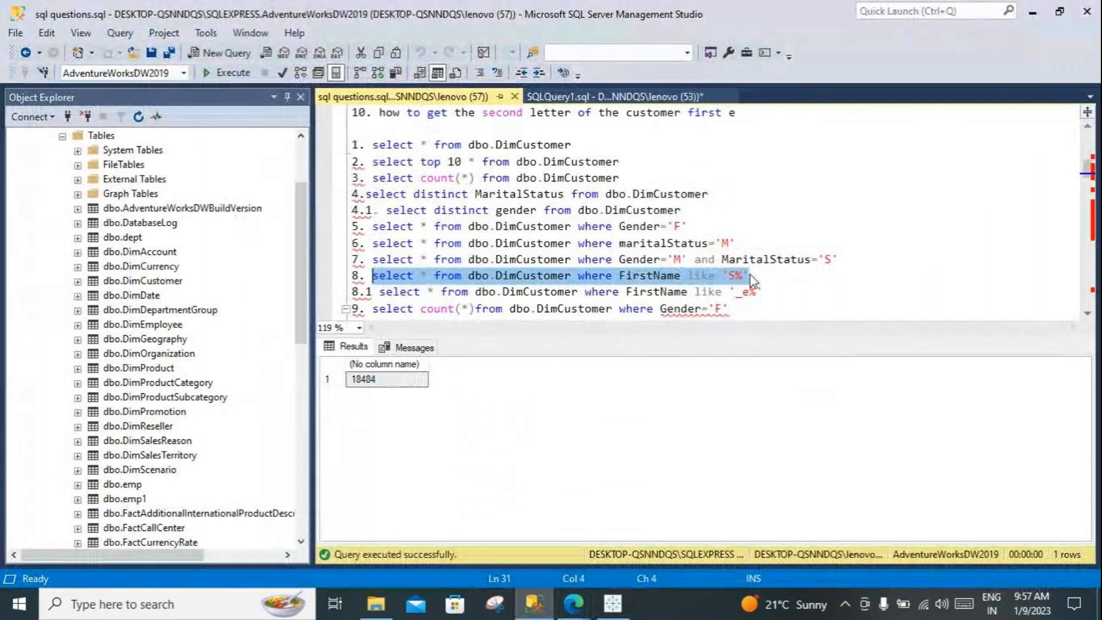
{"action": "left_click", "coordinate": [612, 603]}
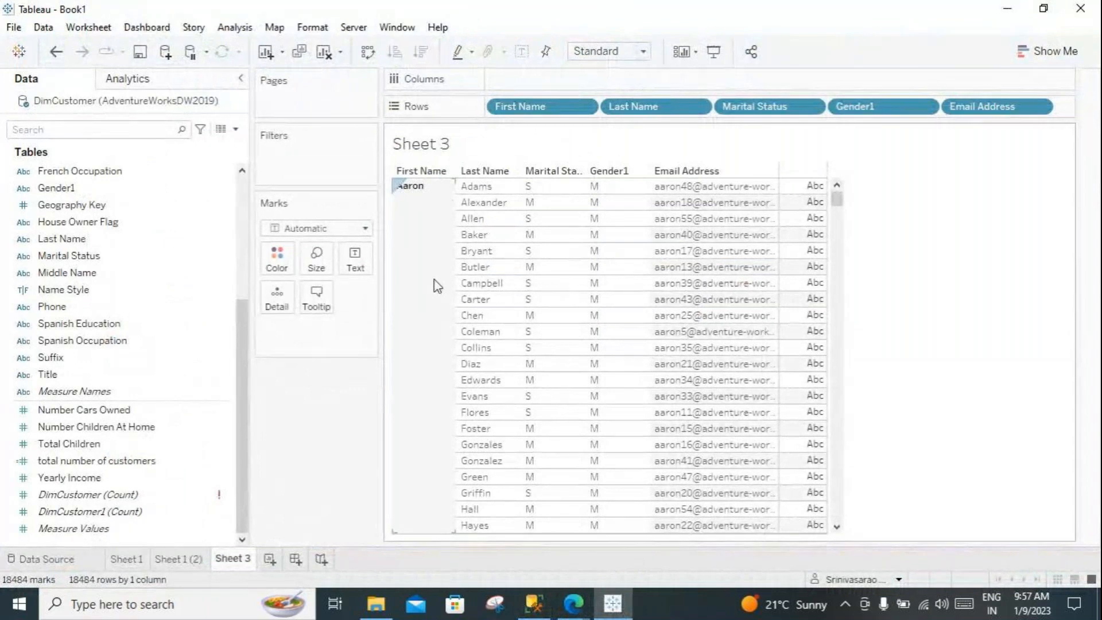
{"action": "left_click", "coordinate": [234, 340]}
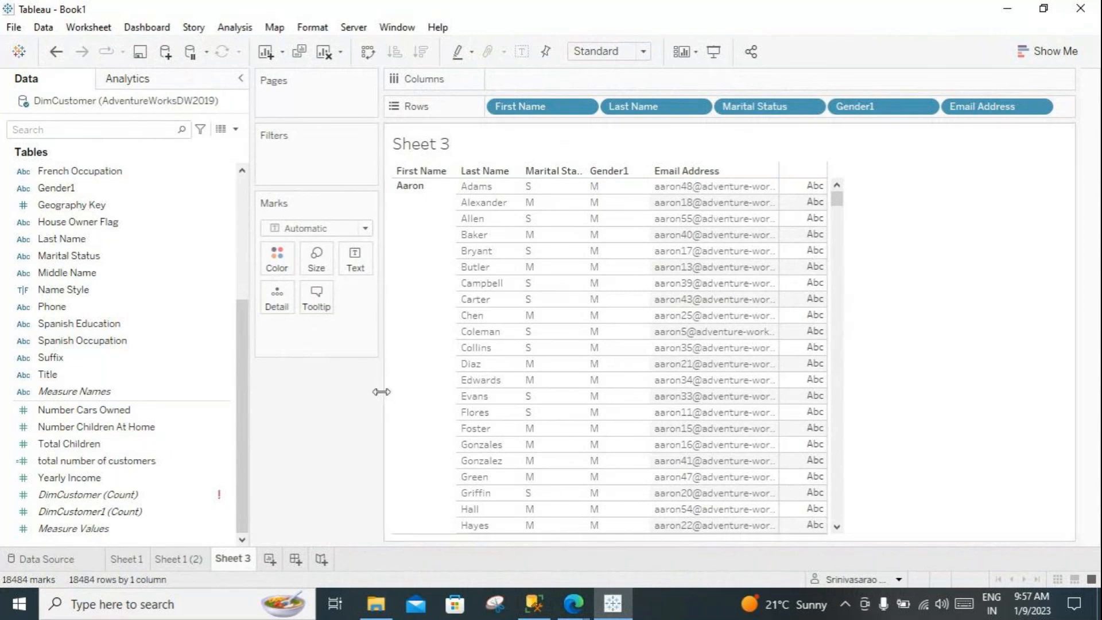
{"action": "left_click_drag", "start_coordinate": [381, 392], "coordinate": [369, 397]}
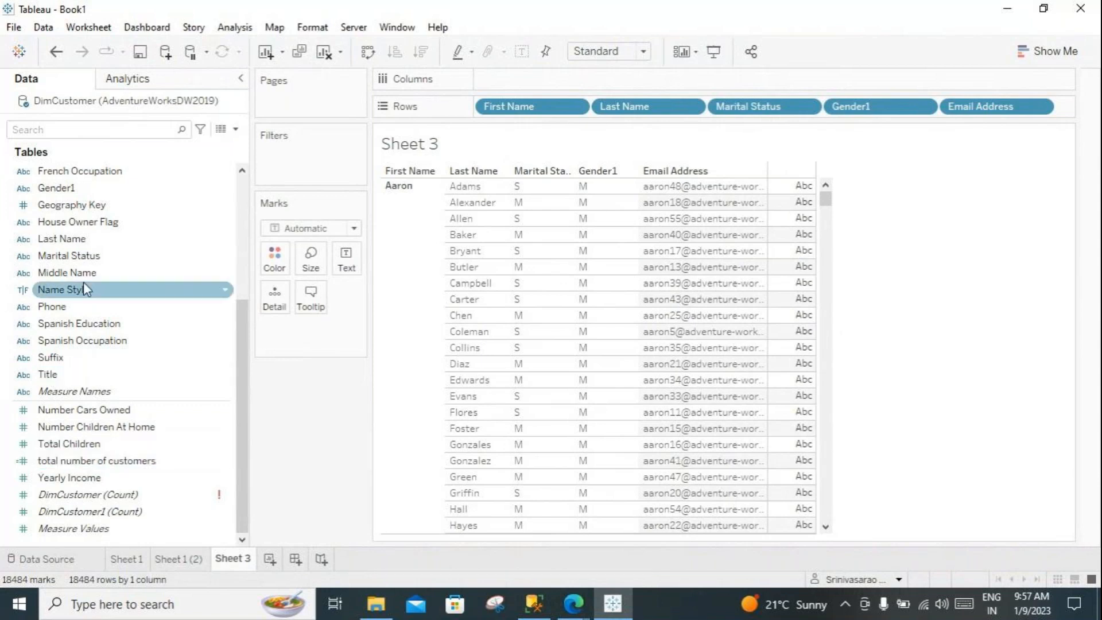
Step: Start a filter on First Name in Sheet 3 and deselect all of its values
{"action": "scroll", "coordinate": [69, 270], "scroll_direction": "up", "scroll_amount": 3}
{"action": "left_click_drag", "start_coordinate": [56, 245], "coordinate": [290, 172]}
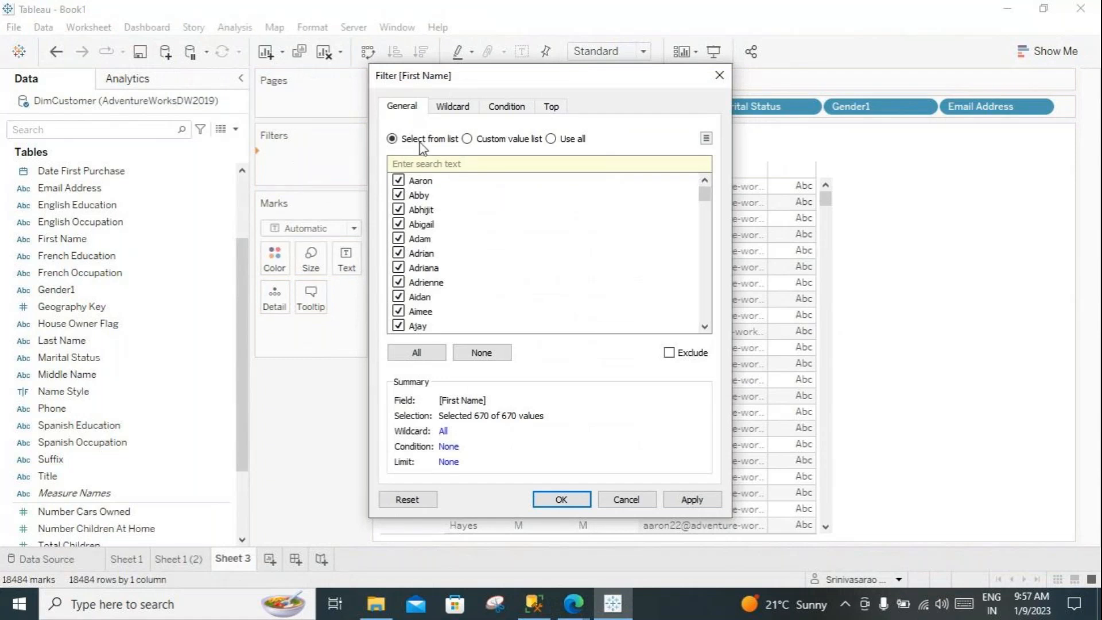
{"action": "scroll", "coordinate": [424, 281], "scroll_direction": "down", "scroll_amount": 15}
{"action": "scroll", "coordinate": [425, 281], "scroll_direction": "down", "scroll_amount": 20}
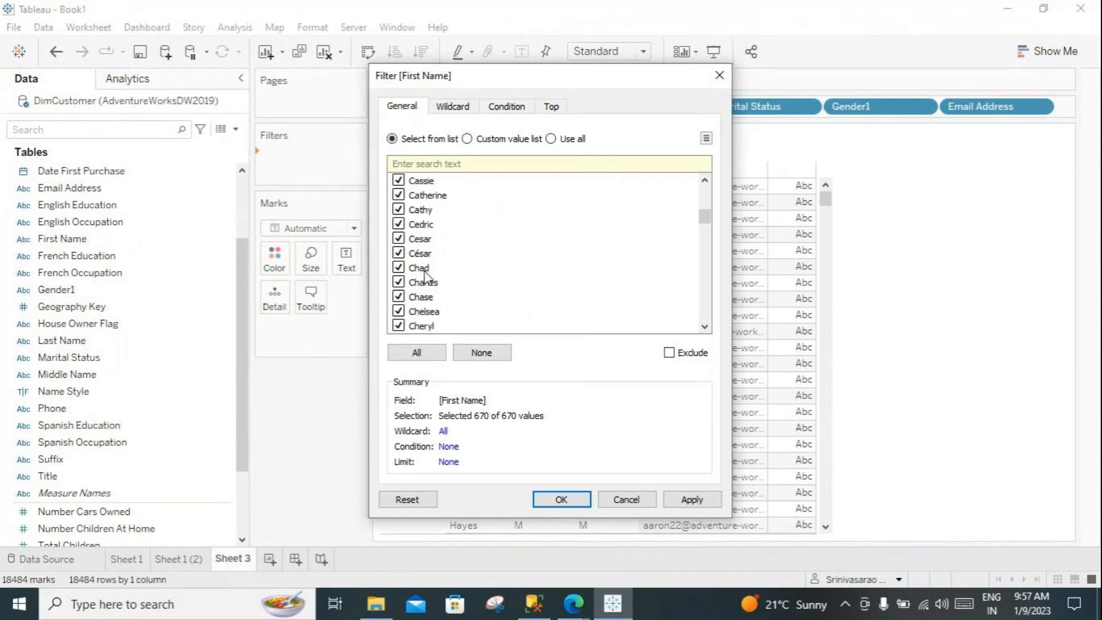
{"action": "left_click", "coordinate": [480, 352]}
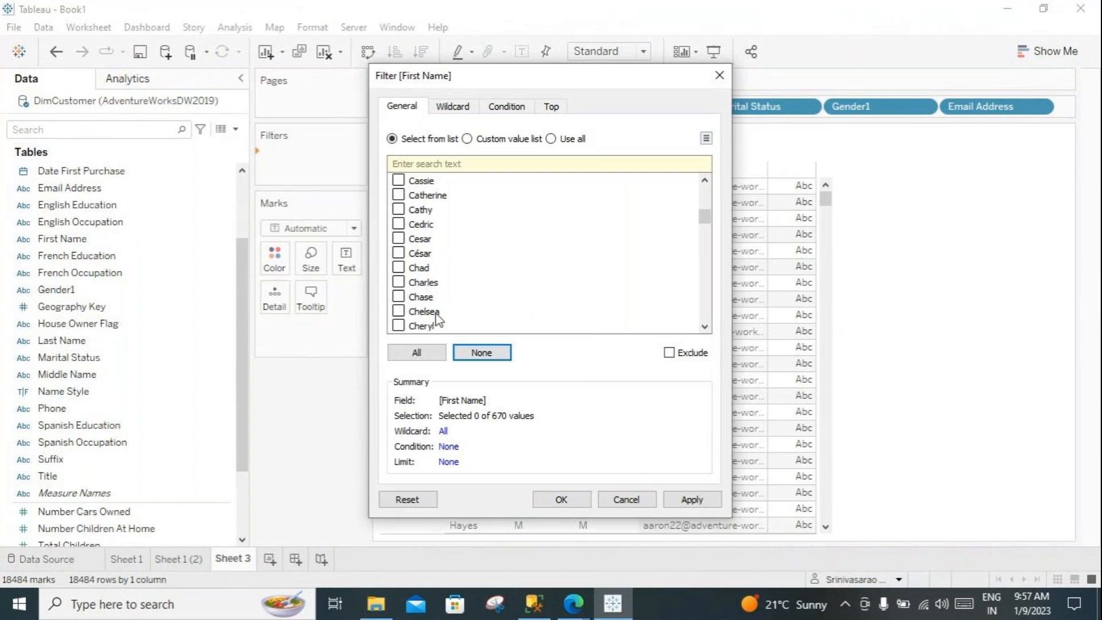
Step: Select the first four values starting with S in the First Name filter list
{"action": "left_click_drag", "start_coordinate": [706, 218], "coordinate": [704, 298]}
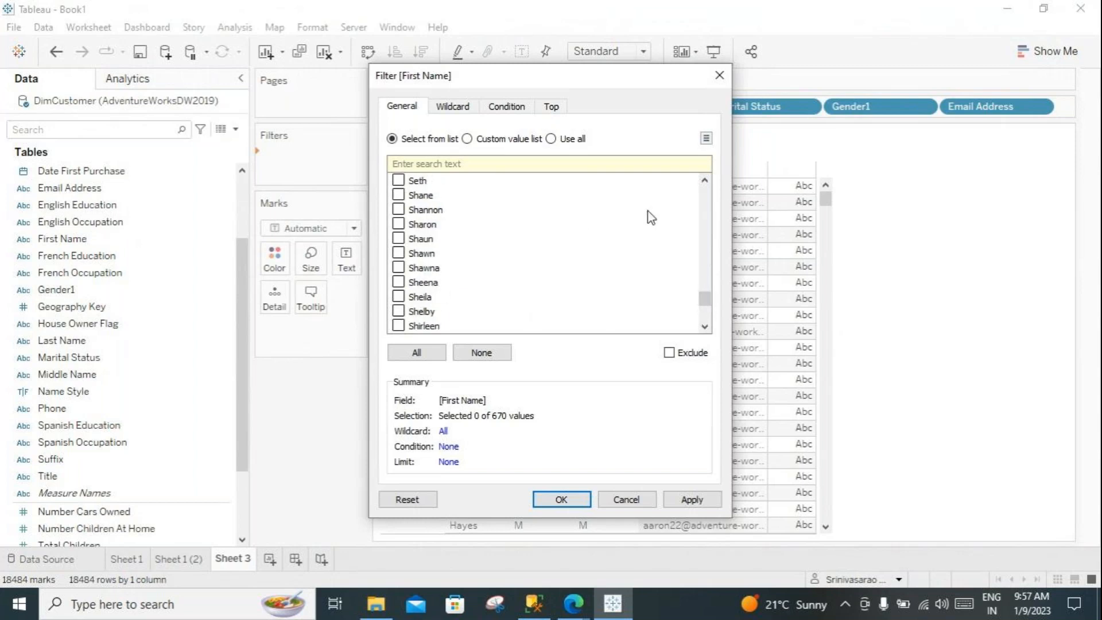
{"action": "left_click", "coordinate": [703, 180]}
{"action": "left_click", "coordinate": [704, 181]}
{"action": "left_click", "coordinate": [704, 180]}
{"action": "left_click", "coordinate": [704, 180]}
{"action": "left_click", "coordinate": [704, 181]}
{"action": "left_click", "coordinate": [704, 180]}
{"action": "left_click", "coordinate": [704, 181]}
{"action": "left_click", "coordinate": [704, 180]}
{"action": "left_click", "coordinate": [704, 181]}
{"action": "left_click", "coordinate": [704, 181]}
{"action": "left_click", "coordinate": [399, 281]}
{"action": "left_click", "coordinate": [398, 296]}
{"action": "left_click", "coordinate": [398, 311]}
{"action": "left_click", "coordinate": [398, 325]}
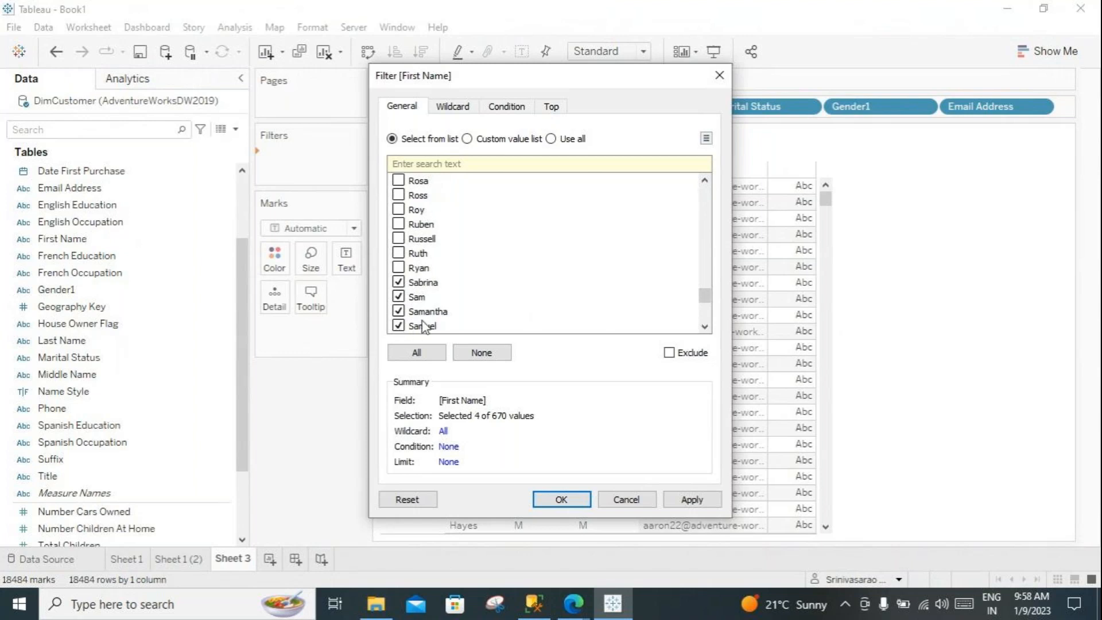
Step: Add the next four S values to the First Name filter selection and clear the whole selection again
{"action": "left_click", "coordinate": [704, 327]}
{"action": "left_click", "coordinate": [705, 327]}
{"action": "left_click", "coordinate": [704, 326]}
{"action": "left_click", "coordinate": [705, 326]}
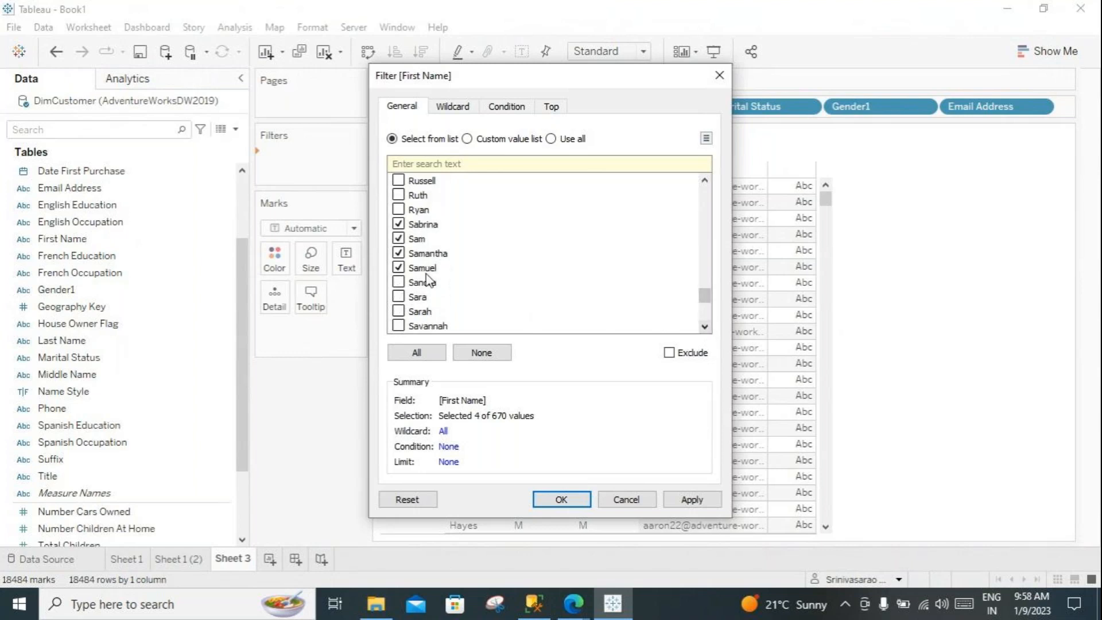
{"action": "left_click", "coordinate": [398, 282]}
{"action": "left_click", "coordinate": [398, 296]}
{"action": "left_click", "coordinate": [398, 311]}
{"action": "left_click", "coordinate": [398, 326]}
{"action": "left_click", "coordinate": [469, 359]}
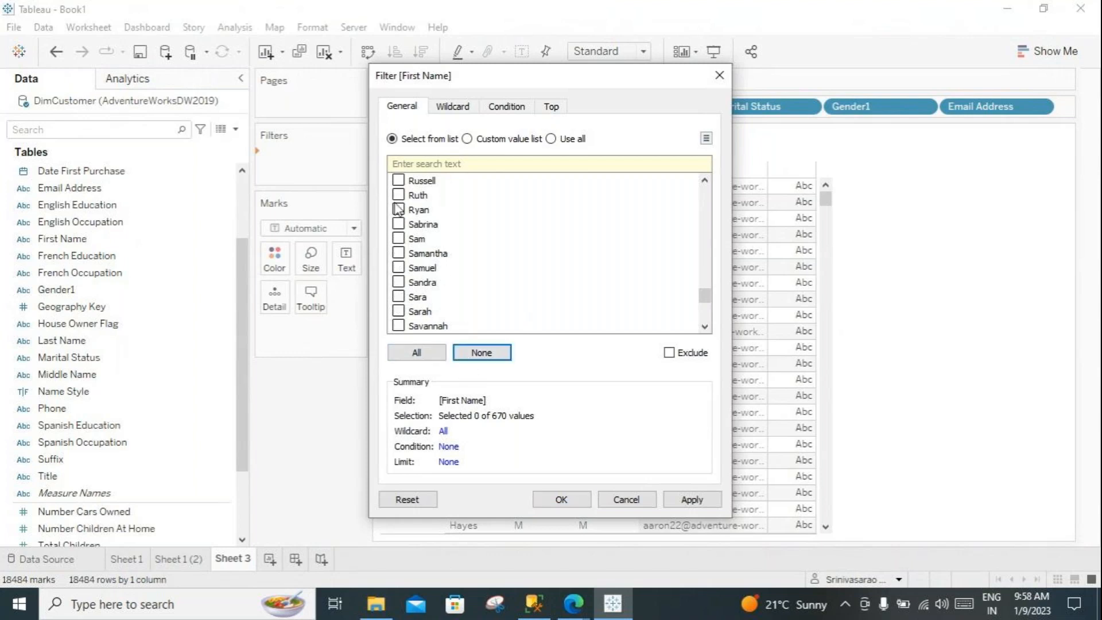
Step: Select all First Name values in the filter and open its wildcard matching options
{"action": "left_click", "coordinate": [417, 353]}
{"action": "scroll", "coordinate": [447, 298], "scroll_direction": "up", "scroll_amount": 9}
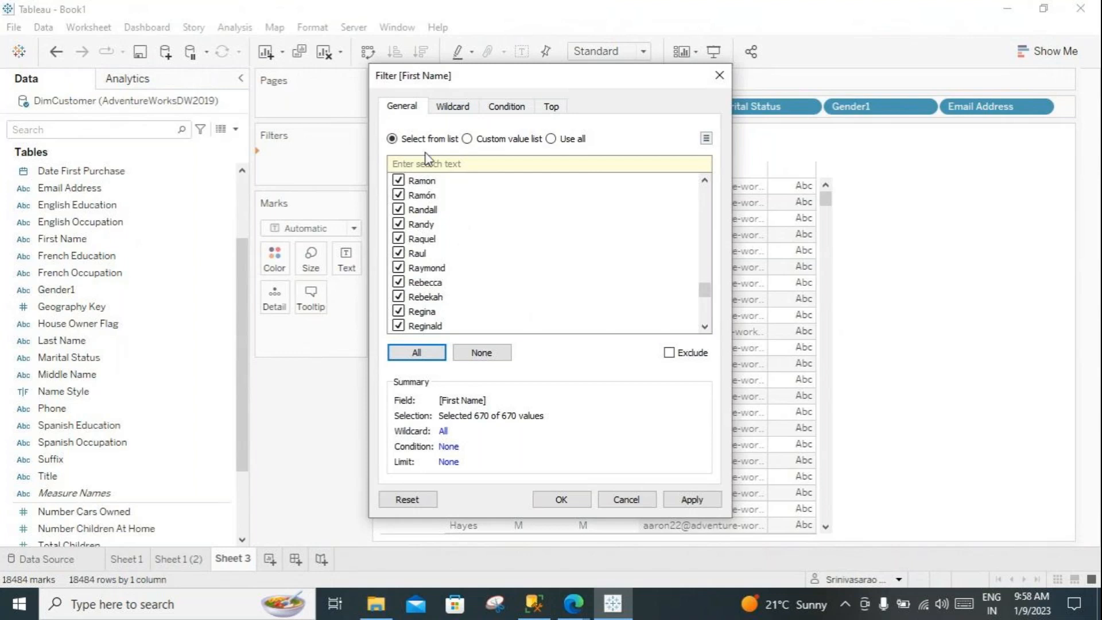
{"action": "left_click", "coordinate": [459, 114]}
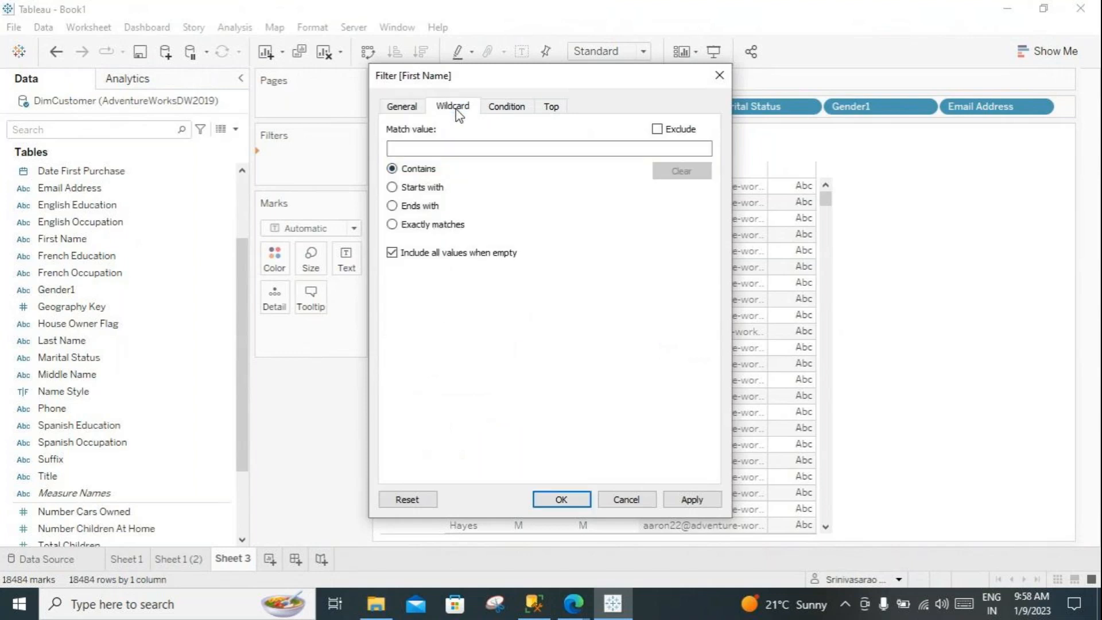
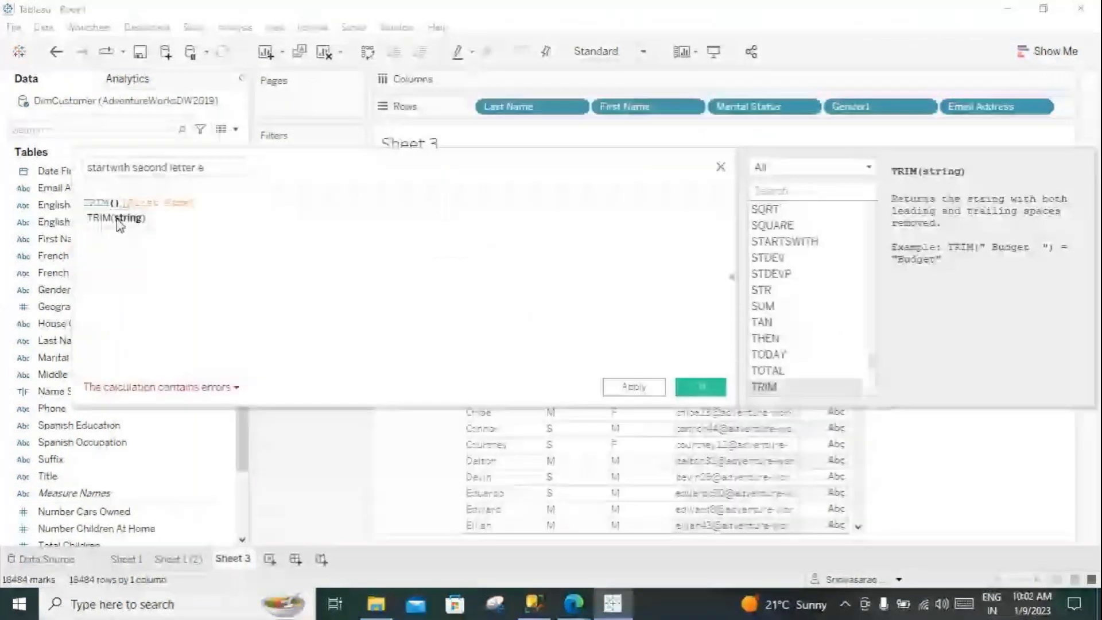
Step: Replace the TRIM function before [First Name] with LEFT in the calculated field "startwith second letter e"
{"action": "key", "text": "Delete"}
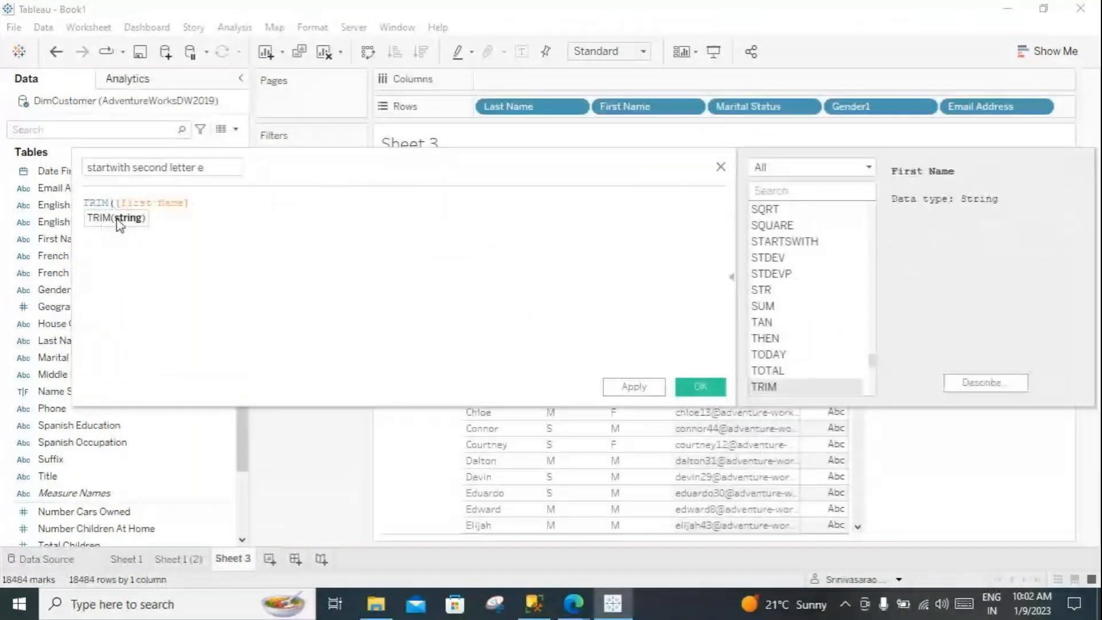
{"action": "key", "text": "BackSpace"}
{"action": "key", "text": "BackSpace"}
{"action": "key", "text": "BackSpace"}
{"action": "key", "text": "BackSpace"}
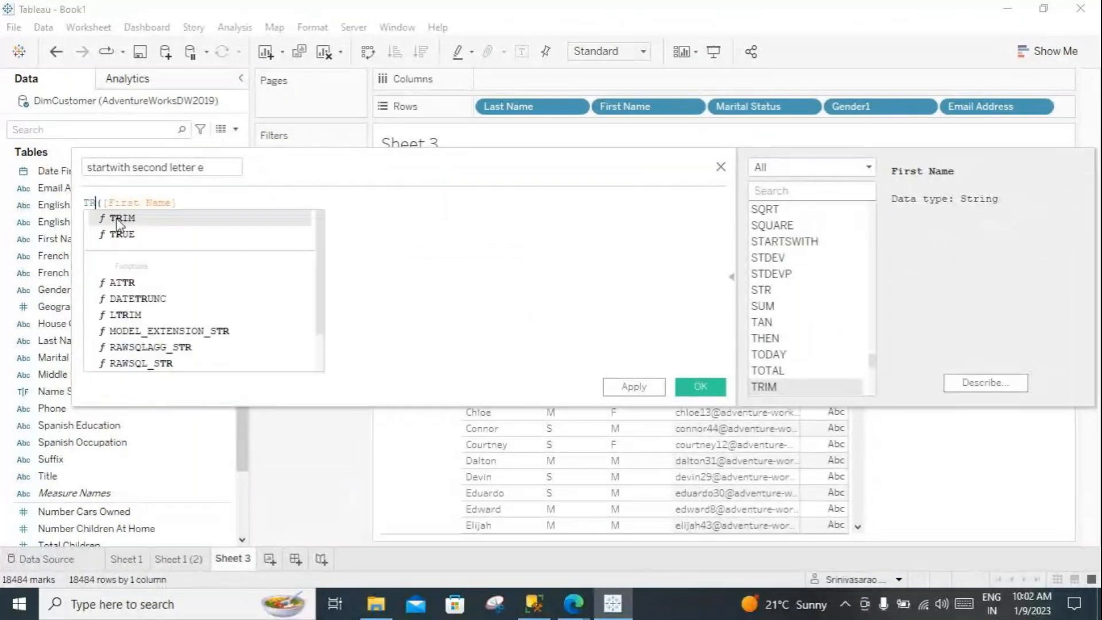
{"action": "type", "text": "lef"}
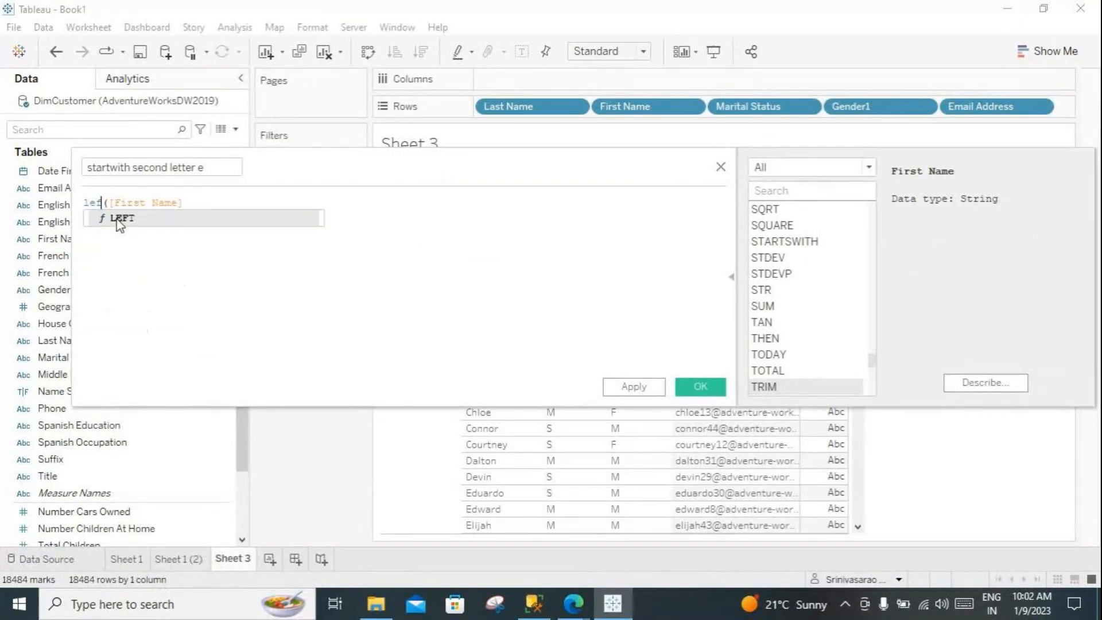
{"action": "double_click", "coordinate": [119, 223]}
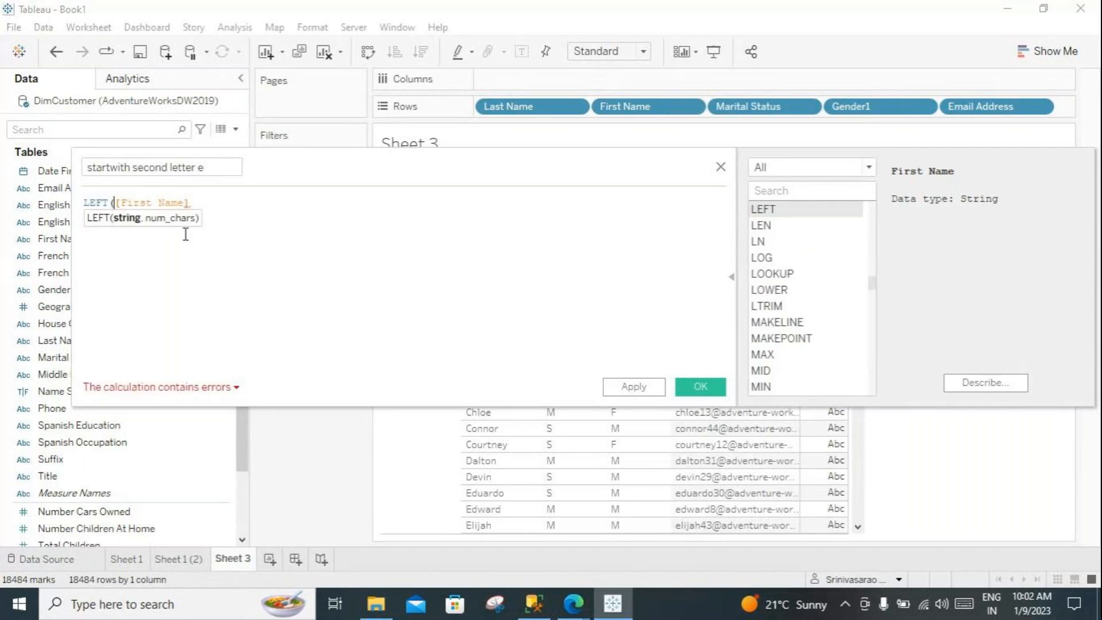
Step: Complete the formula as LEFT([First Name],1) and save the calculated field
{"action": "left_click", "coordinate": [200, 203]}
{"action": "type", "text": ","}
{"action": "type", "text": "2"}
{"action": "type", "text": ")"}
{"action": "left_click", "coordinate": [632, 386]}
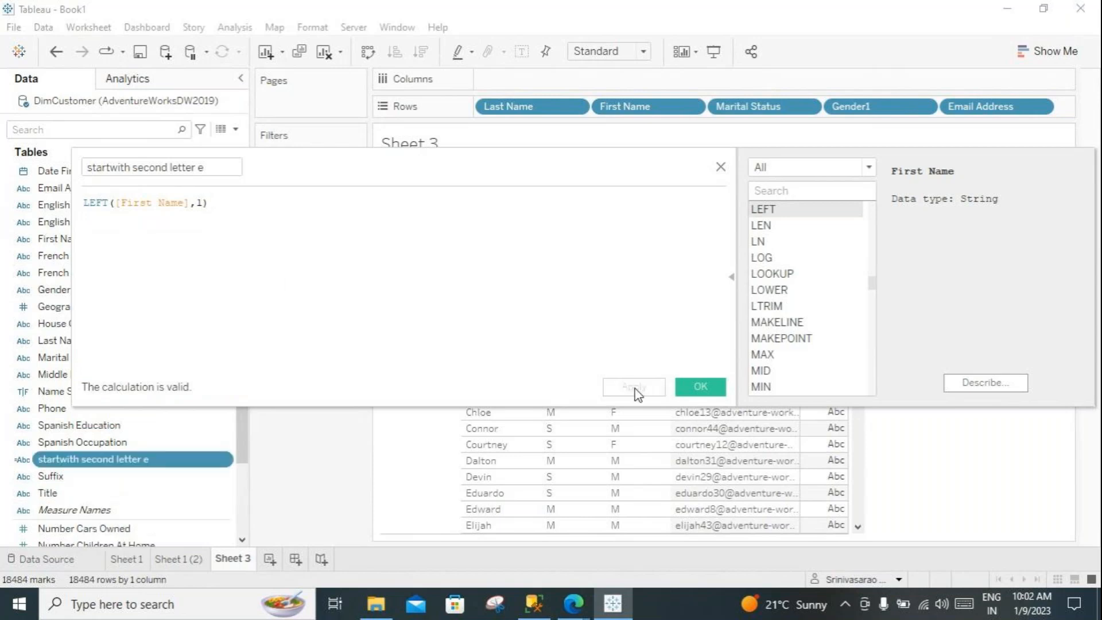
{"action": "left_click", "coordinate": [697, 389]}
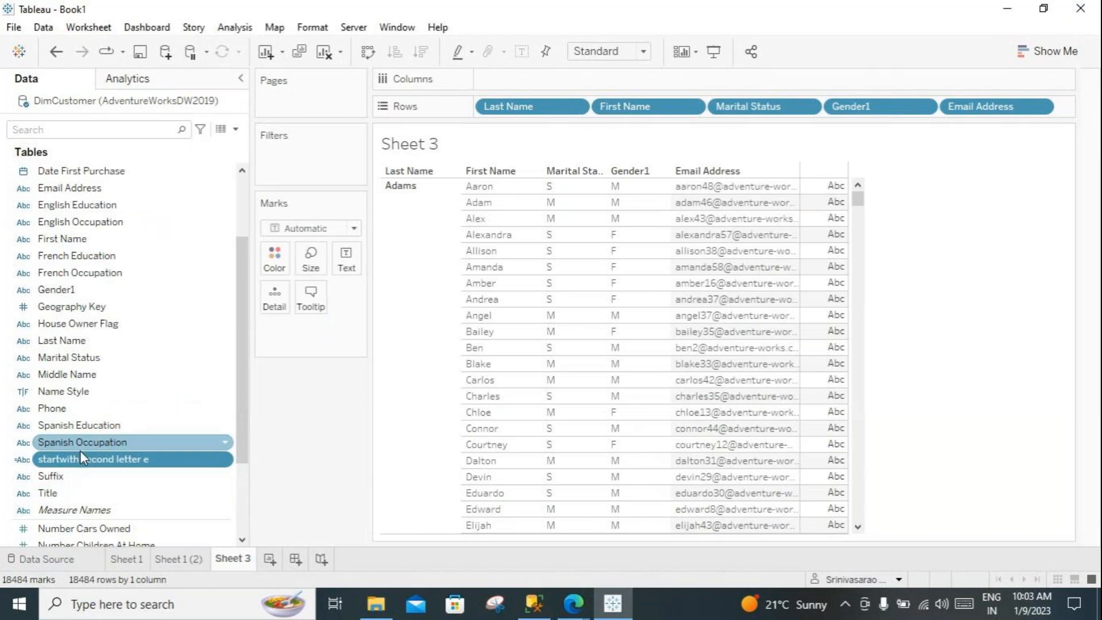
Step: Add the "startwith second letter e" field to the rows of Sheet 3 between First Name and Marital Status
{"action": "mouse_move", "coordinate": [79, 457]}
{"action": "left_mouse_down"}
{"action": "mouse_move", "coordinate": [381, 432]}
{"action": "mouse_move", "coordinate": [581, 163]}
{"action": "mouse_move", "coordinate": [674, 119]}
{"action": "mouse_move", "coordinate": [696, 121]}
{"action": "left_mouse_up"}
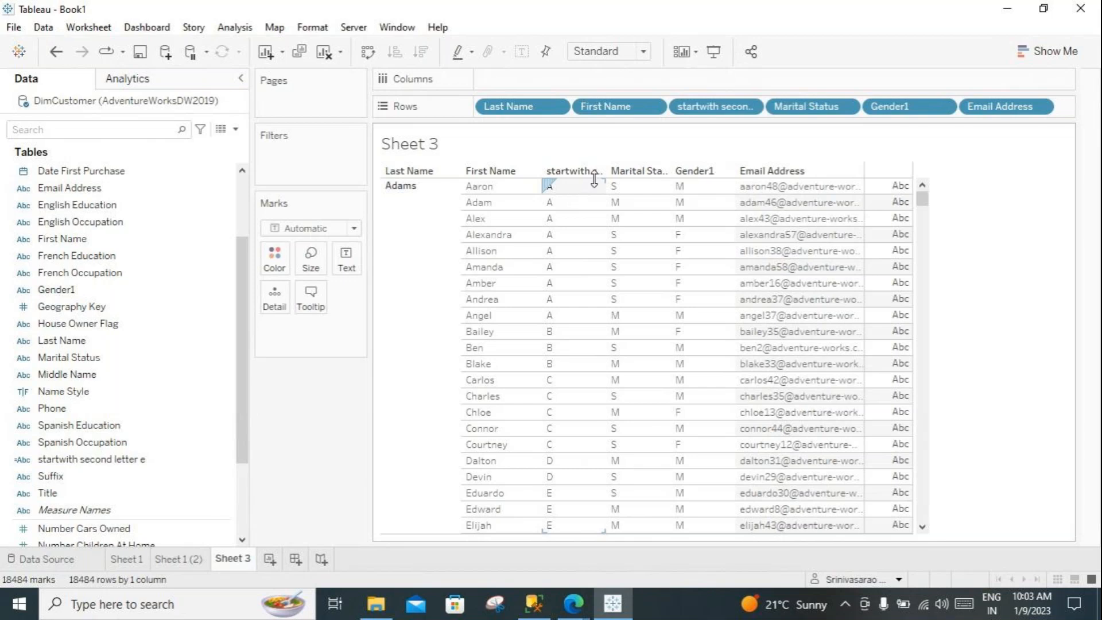
{"action": "left_click", "coordinate": [132, 464]}
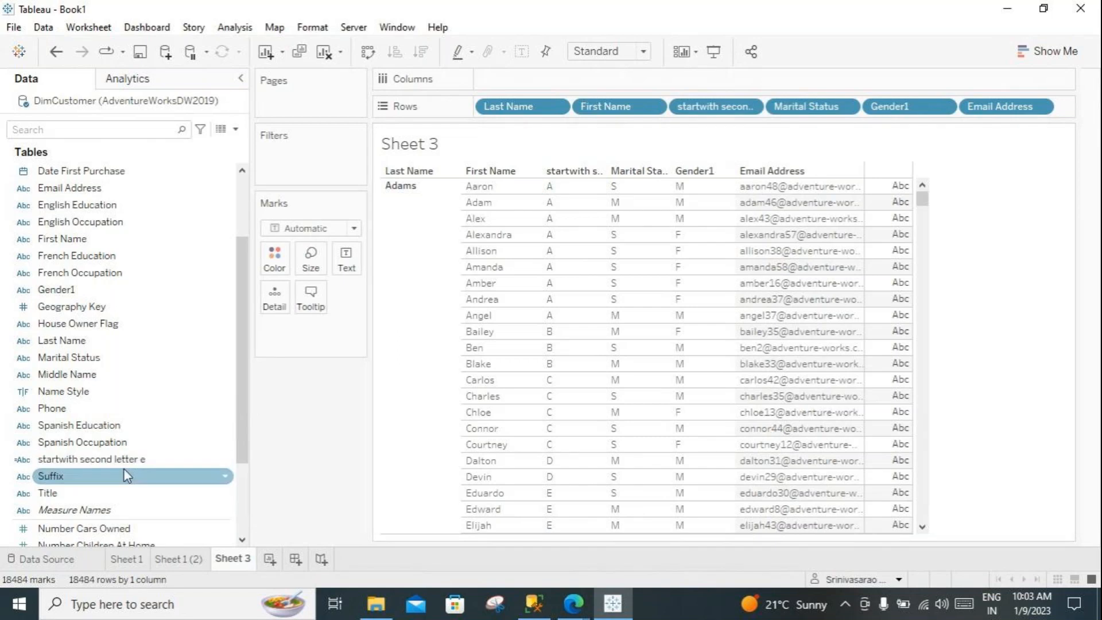
Step: Edit the calculated field "startwith second letter e" so its formula reads LEFT([First Name],2)
{"action": "left_click", "coordinate": [225, 461]}
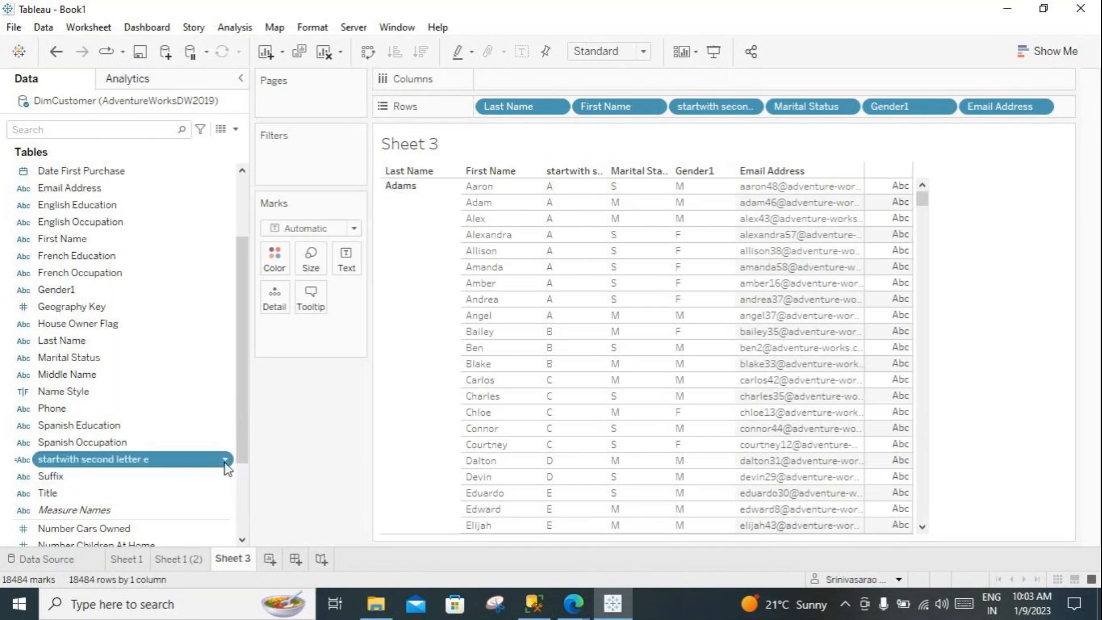
{"action": "left_click", "coordinate": [302, 140]}
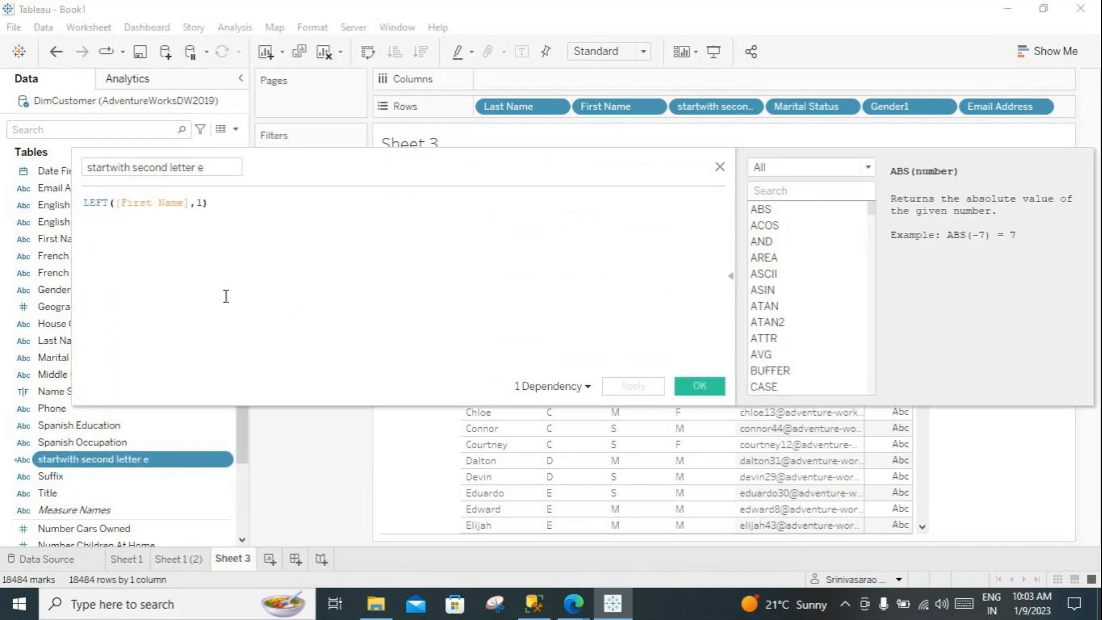
{"action": "left_click", "coordinate": [202, 203]}
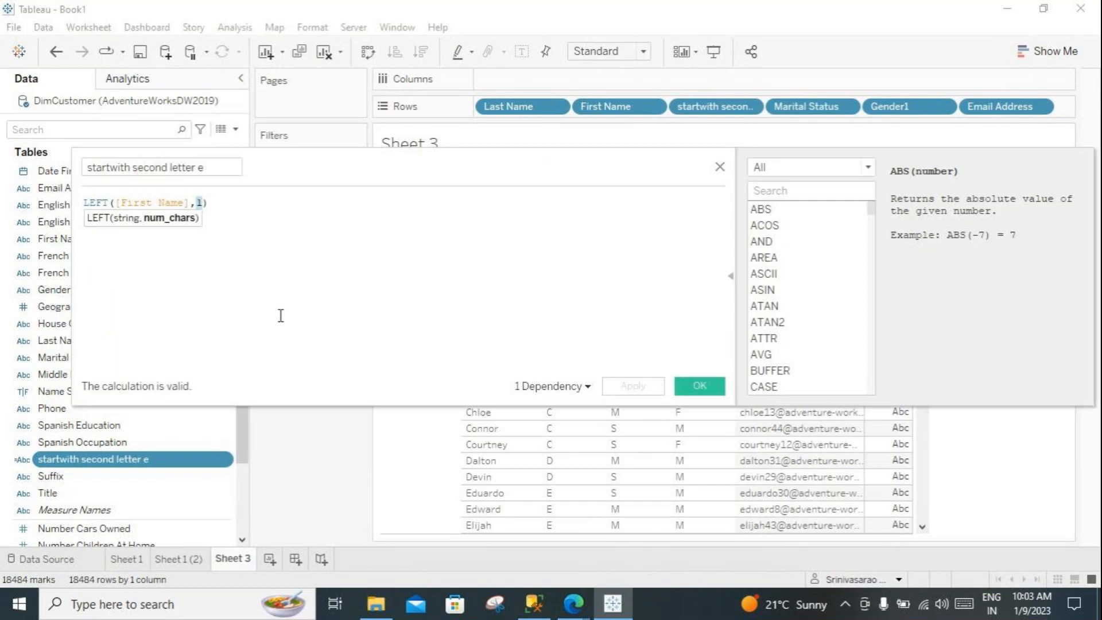
{"action": "key", "text": "BackSpace"}
{"action": "type", "text": "2"}
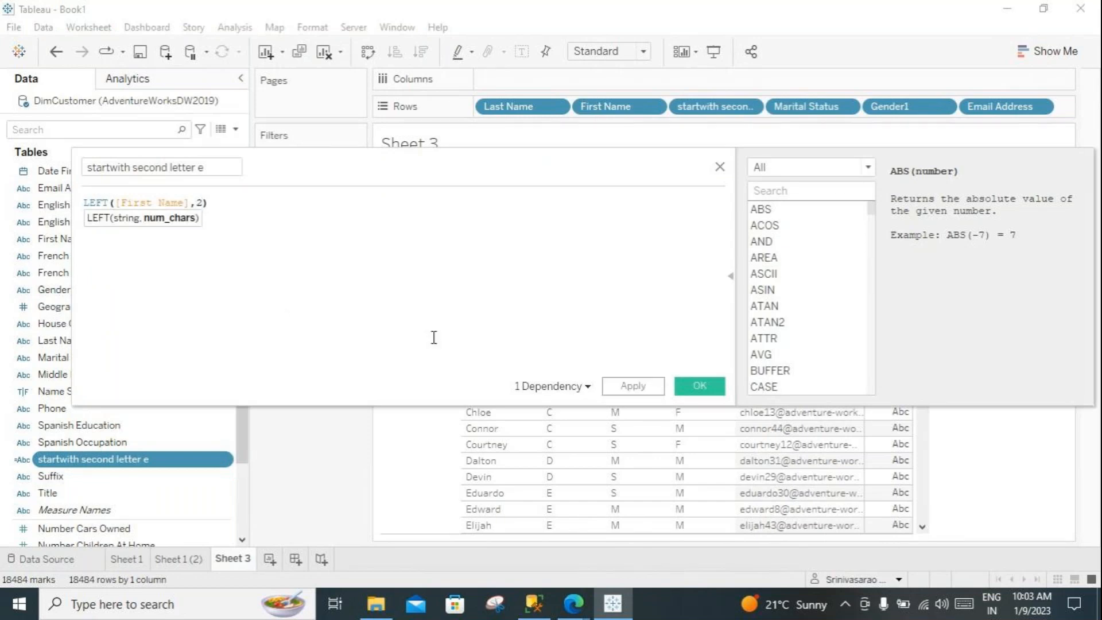
{"action": "left_click", "coordinate": [633, 386]}
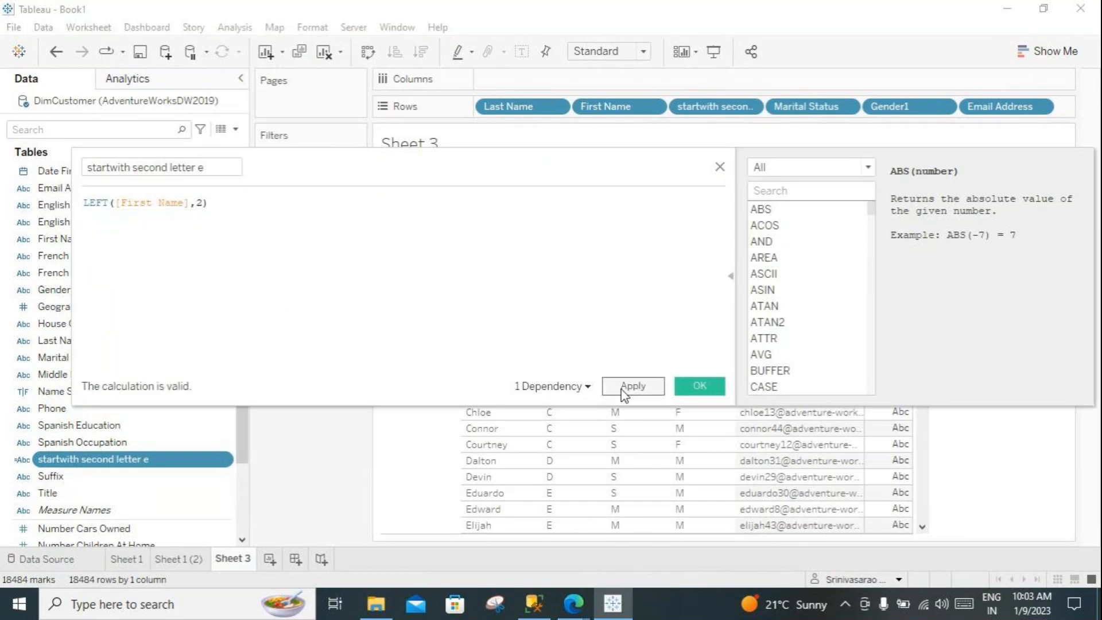
{"action": "left_click", "coordinate": [700, 387]}
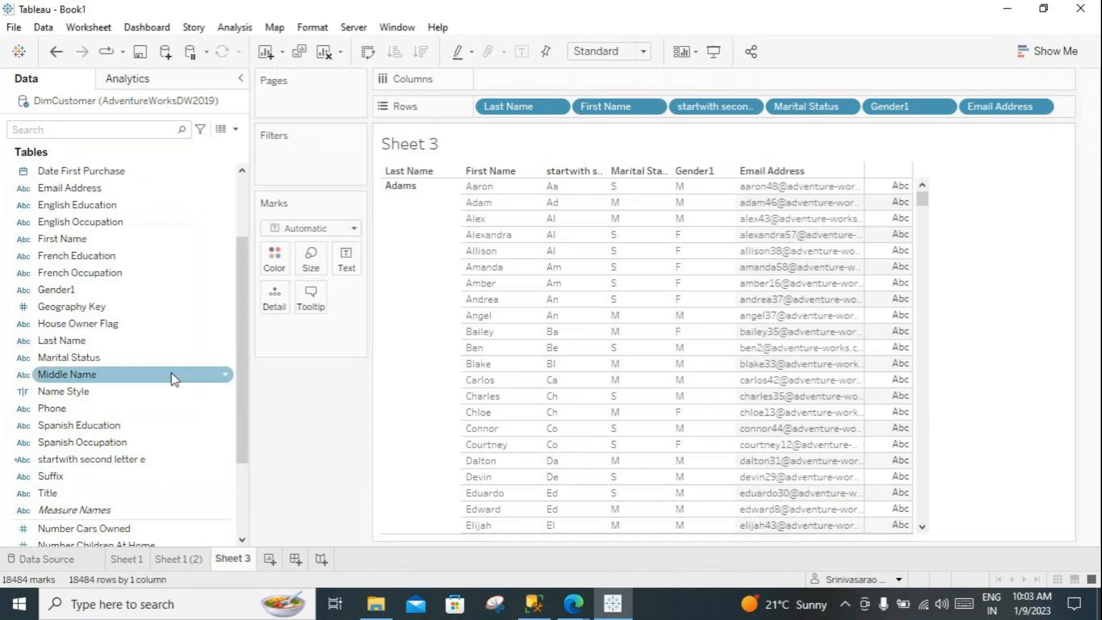
Step: Filter Sheet 3 on the "startwith second letter e" field with a wildcard match for values that end with "e"
{"action": "left_click", "coordinate": [85, 463]}
{"action": "left_click_drag", "start_coordinate": [84, 464], "coordinate": [283, 173]}
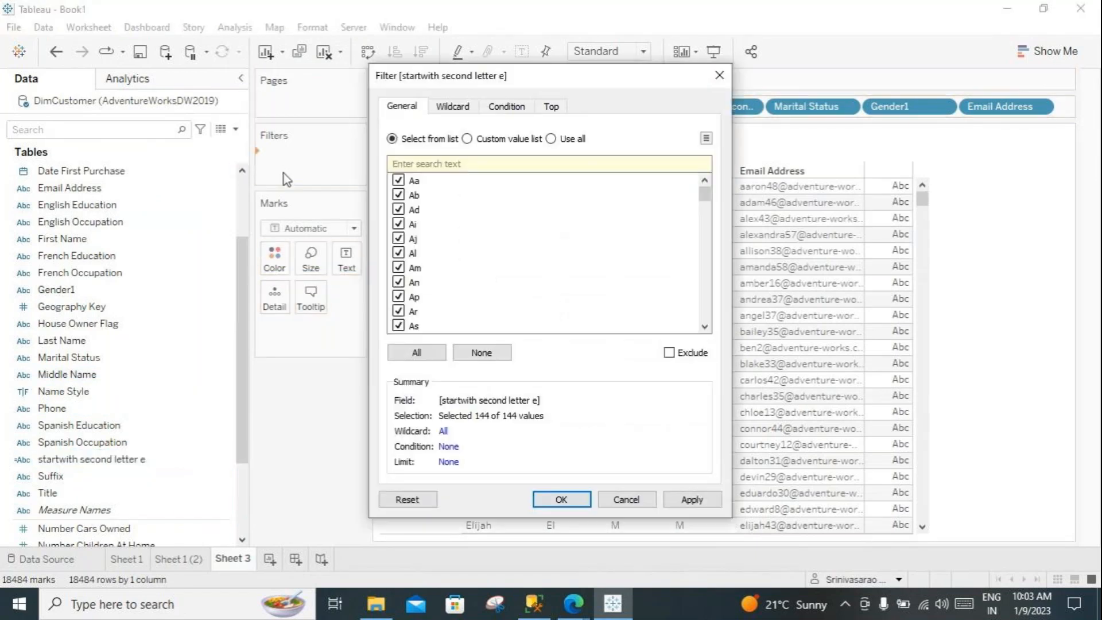
{"action": "left_click", "coordinate": [455, 107]}
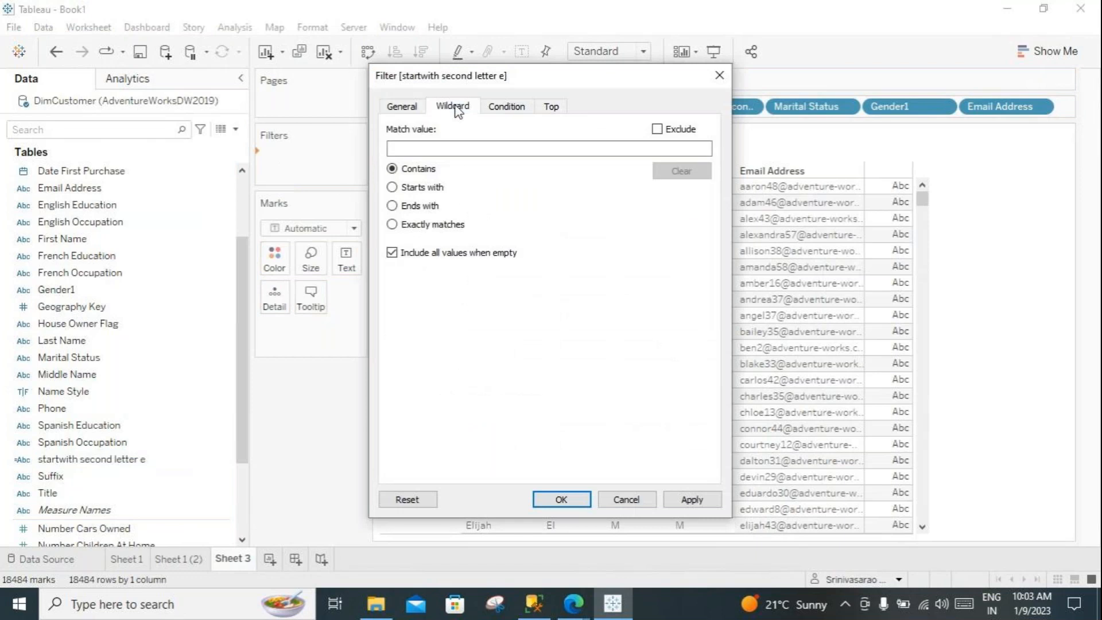
{"action": "left_click", "coordinate": [392, 207]}
{"action": "left_click", "coordinate": [397, 149]}
{"action": "type", "text": "e"}
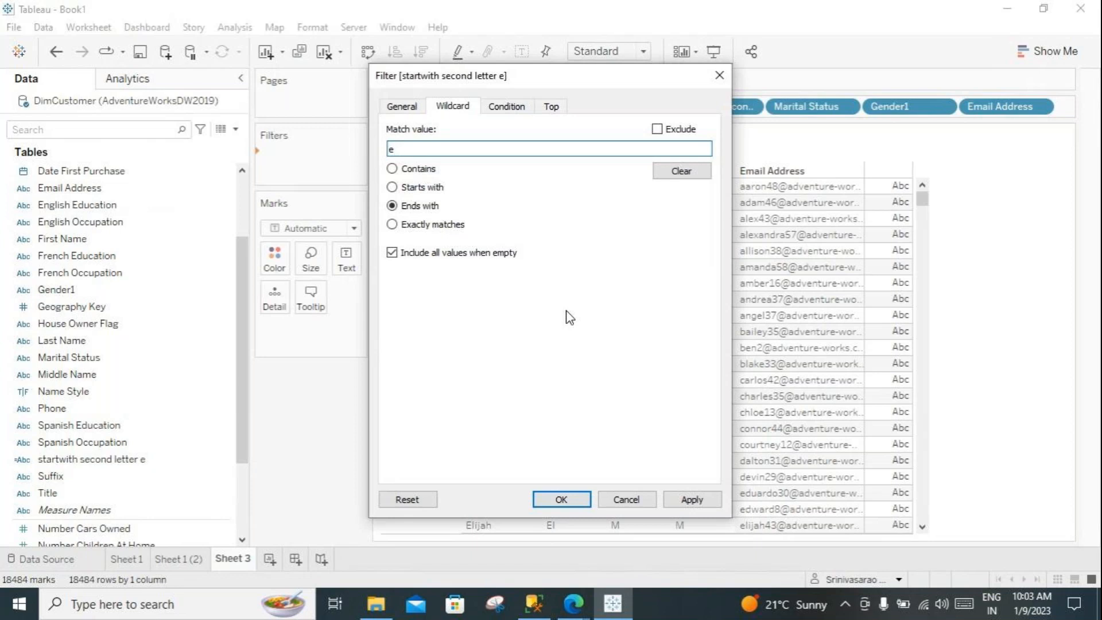
{"action": "left_click_drag", "start_coordinate": [571, 75], "coordinate": [308, 66]}
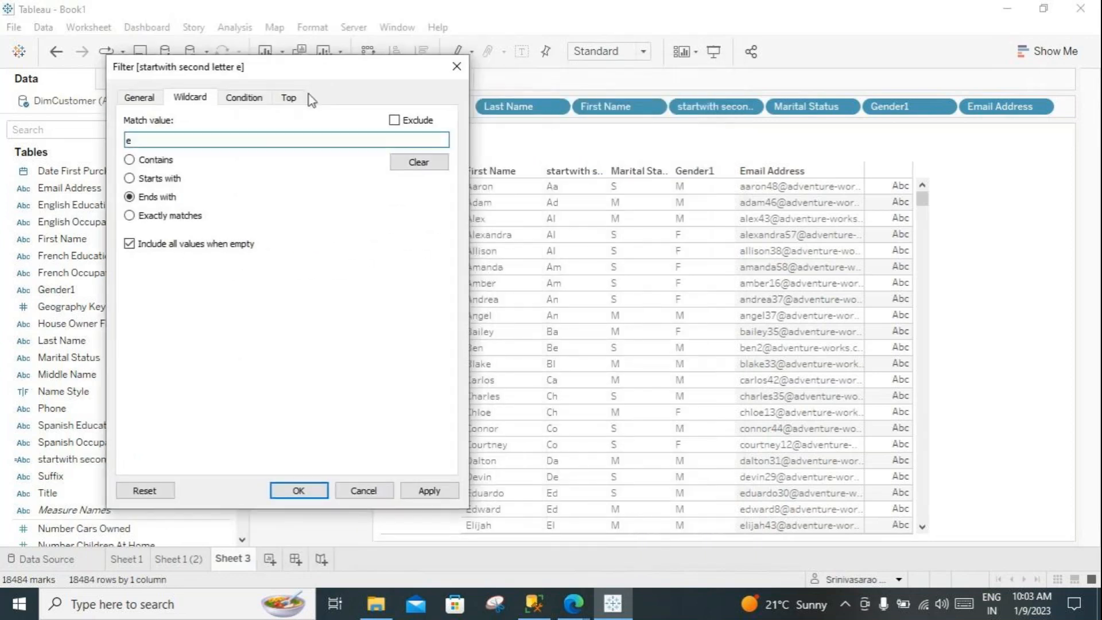
{"action": "left_click", "coordinate": [429, 491]}
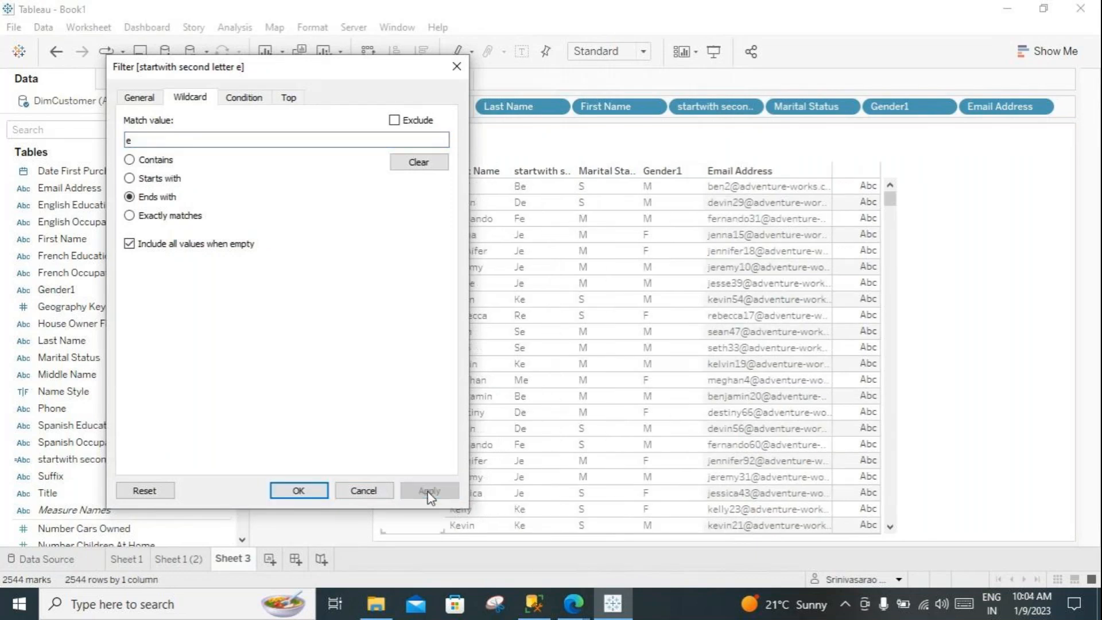
{"action": "left_click", "coordinate": [312, 497]}
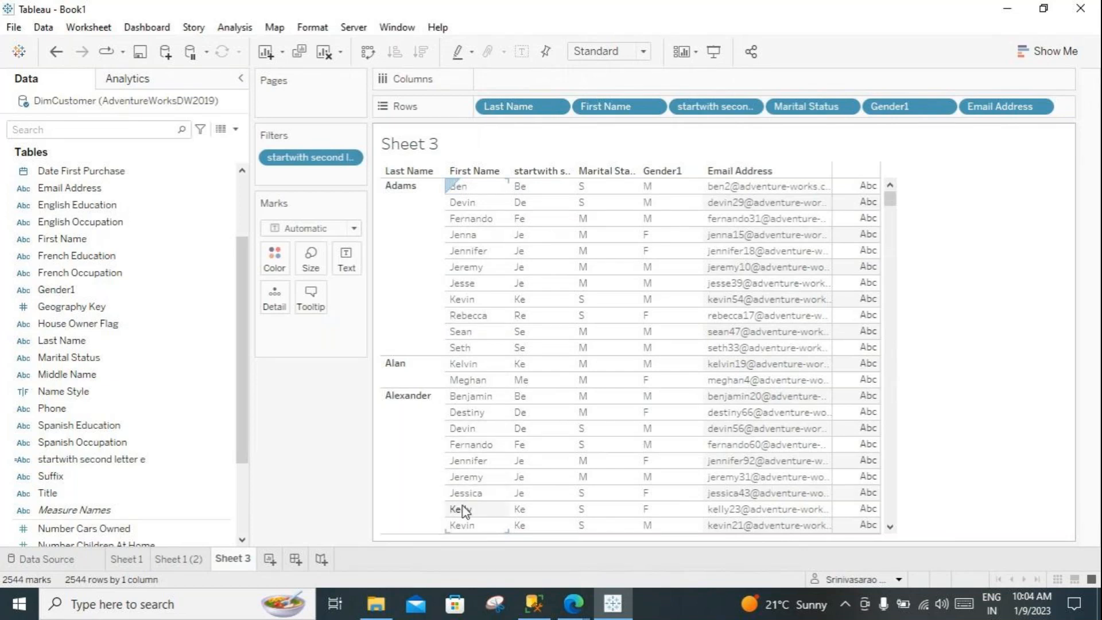
Step: Look through the filtered customer rows to check the second letter of the first names
{"action": "scroll", "coordinate": [459, 437], "scroll_direction": "down", "scroll_amount": 6}
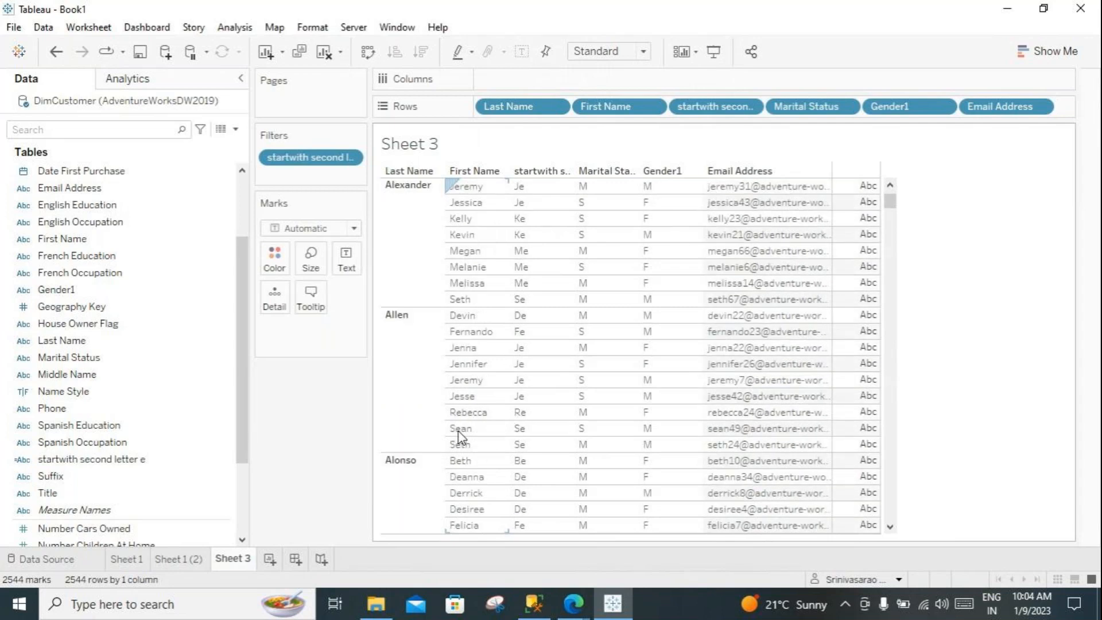
{"action": "scroll", "coordinate": [459, 436], "scroll_direction": "down", "scroll_amount": 6}
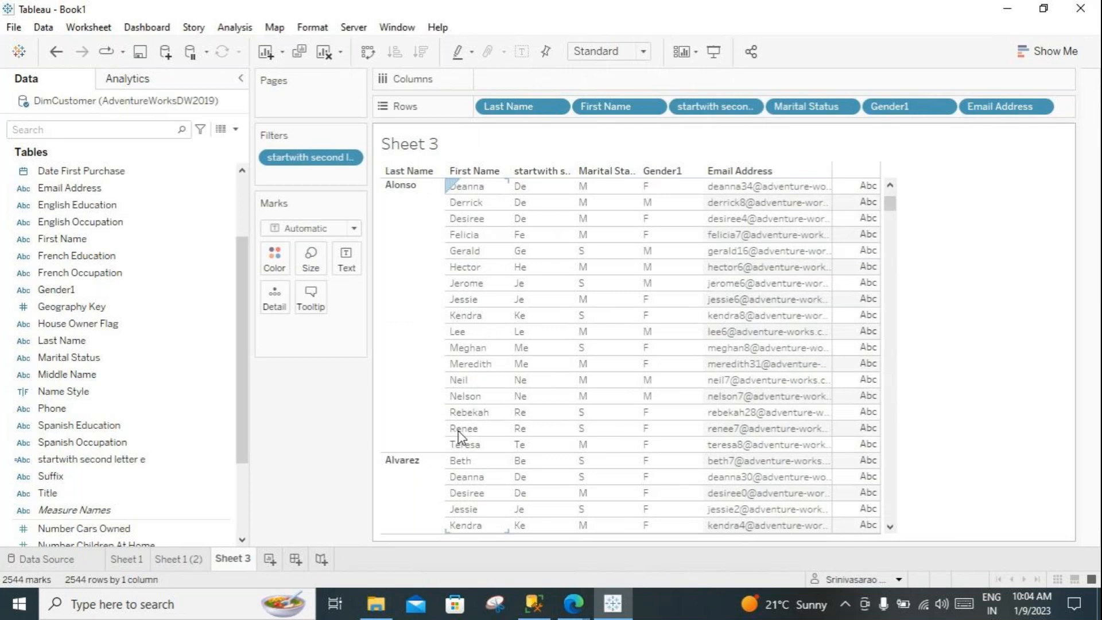
{"action": "scroll", "coordinate": [507, 315], "scroll_direction": "down", "scroll_amount": 5}
{"action": "left_click", "coordinate": [442, 201]}
{"action": "left_click", "coordinate": [445, 204]}
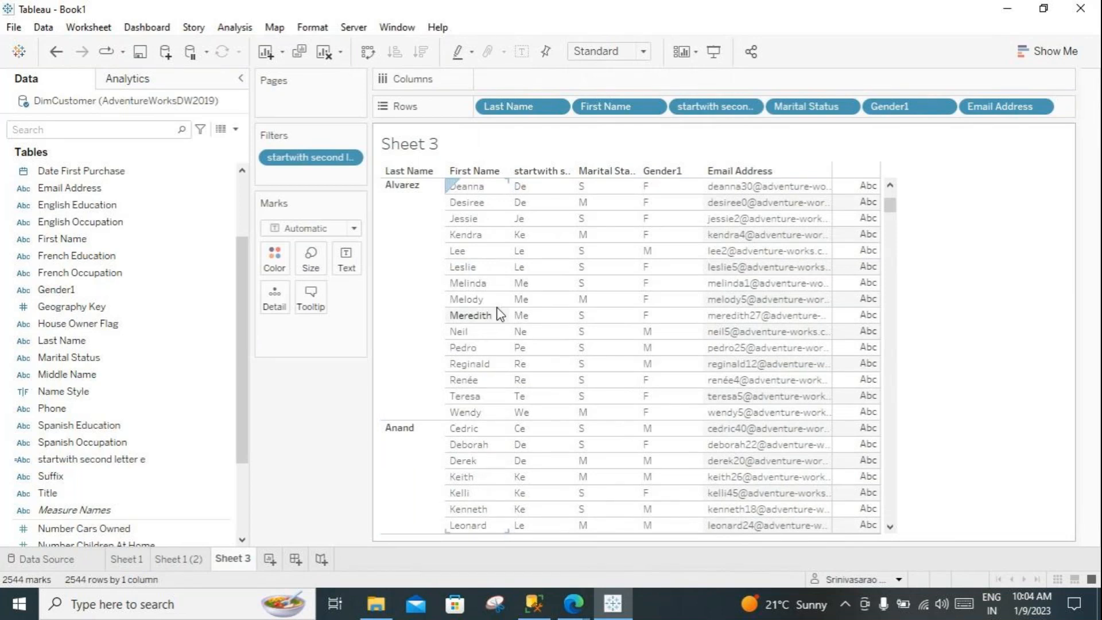
{"action": "left_click", "coordinate": [543, 373]}
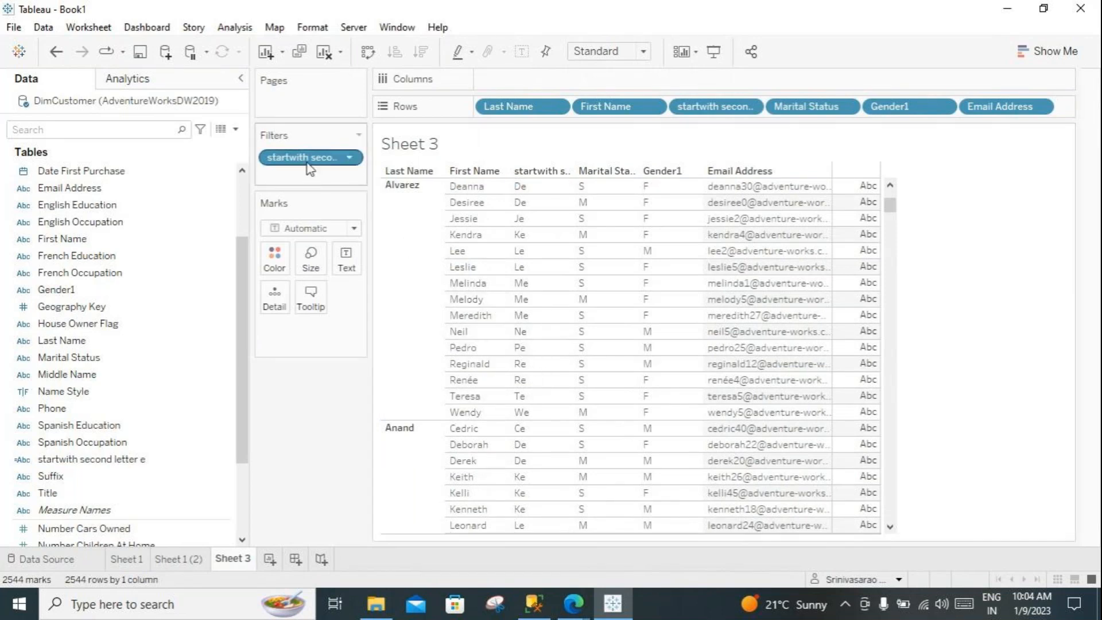
{"action": "left_click", "coordinate": [481, 358]}
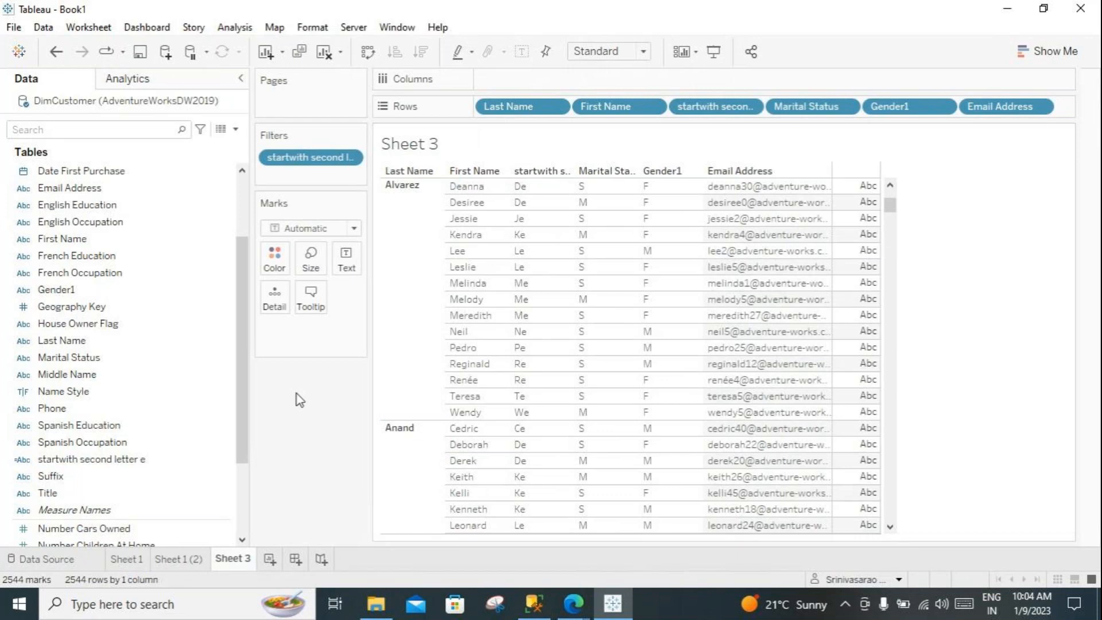
Step: Switch to SQL Server Management Studio and run only query 9, which counts the DimCustomer rows where Gender='F'
{"action": "left_click", "coordinate": [531, 604]}
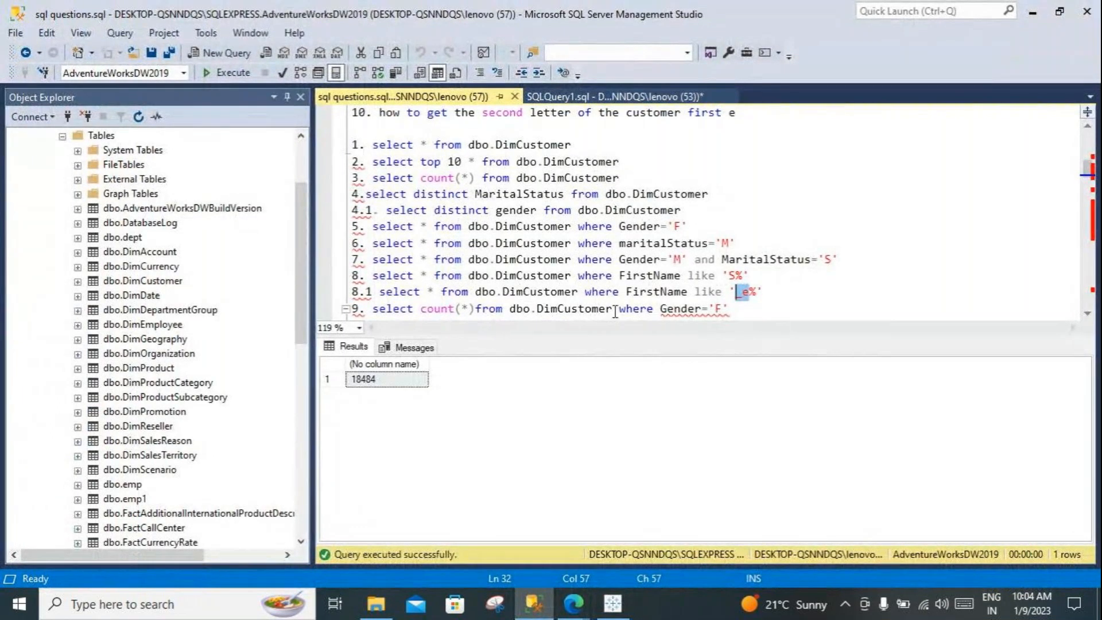
{"action": "left_click_drag", "start_coordinate": [728, 309], "coordinate": [373, 310]}
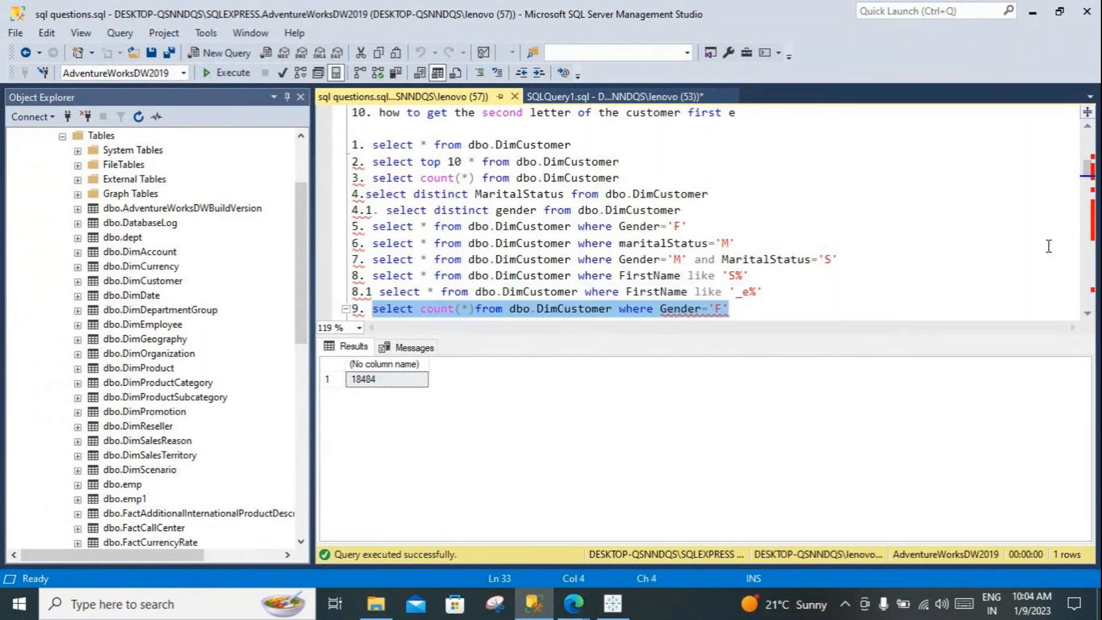
{"action": "scroll", "coordinate": [1087, 178], "scroll_direction": "down", "scroll_amount": 2}
{"action": "scroll", "coordinate": [1088, 178], "scroll_direction": "down", "scroll_amount": 1}
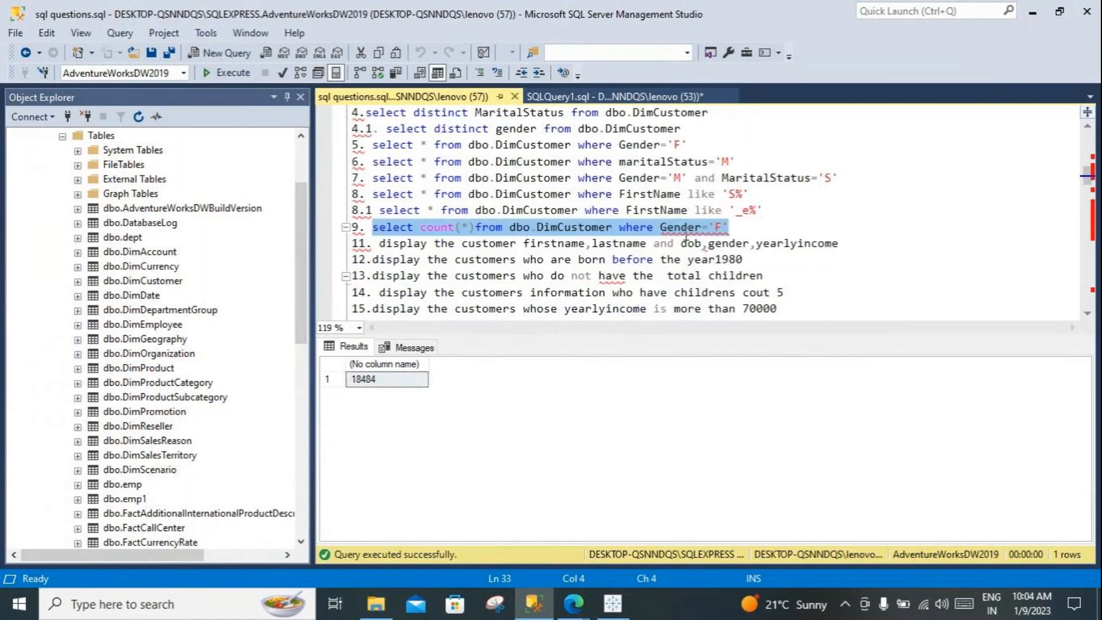
{"action": "left_click", "coordinate": [239, 73]}
Step: Switch to Tableau and clear all fields and filters from Sheet 3
{"action": "left_click", "coordinate": [613, 603]}
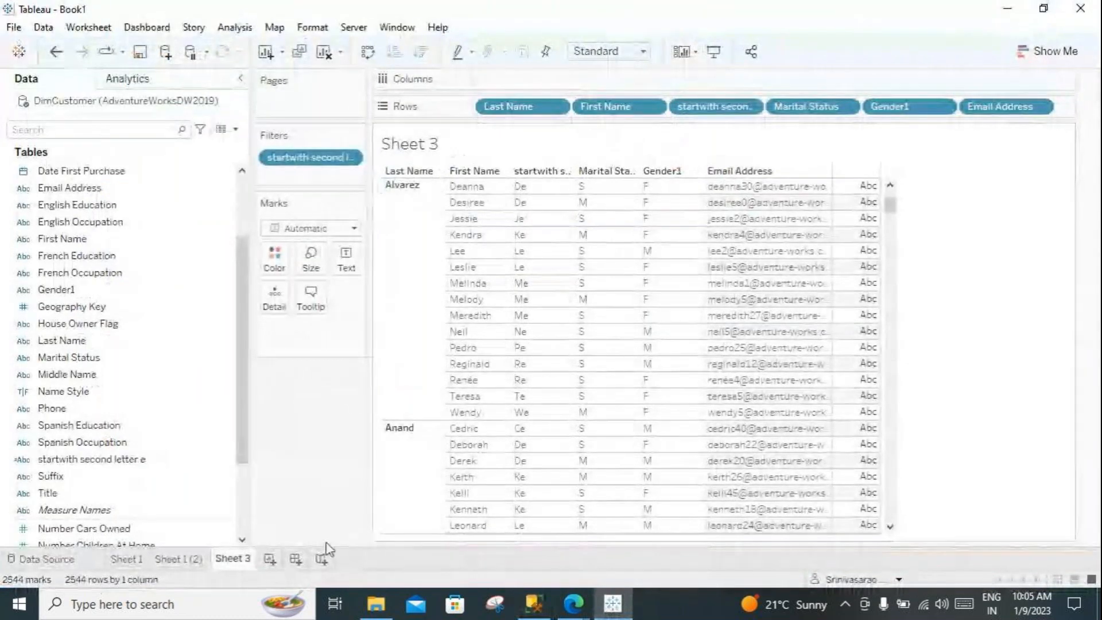
{"action": "left_click", "coordinate": [325, 51]}
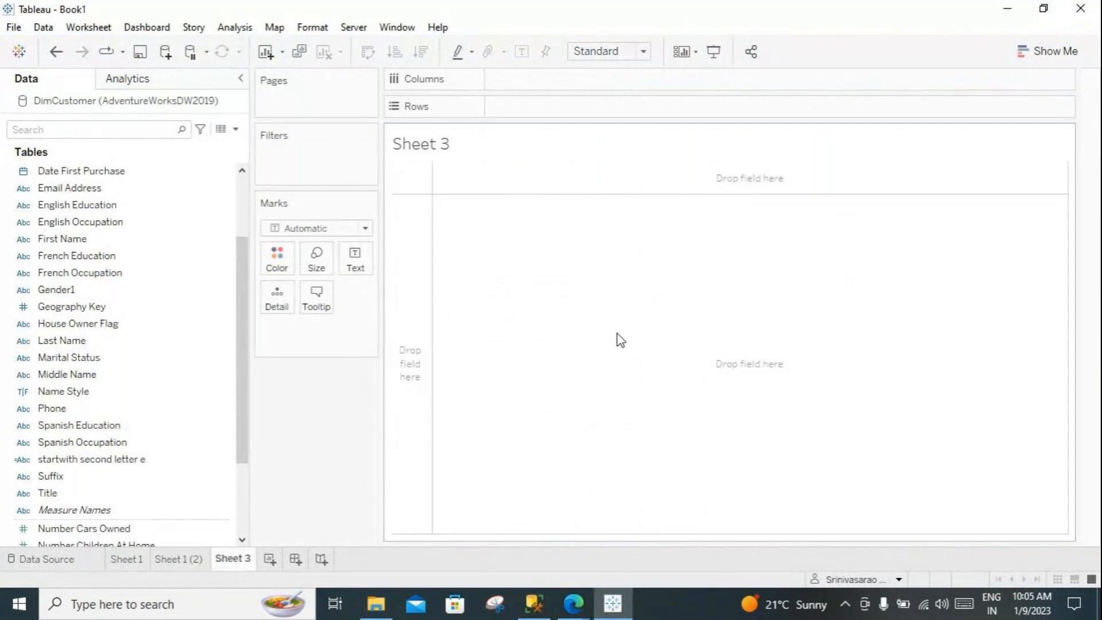
Step: Switch to the GoTo meeting window to check its participants, and return to Tableau
{"action": "left_click", "coordinate": [159, 130]}
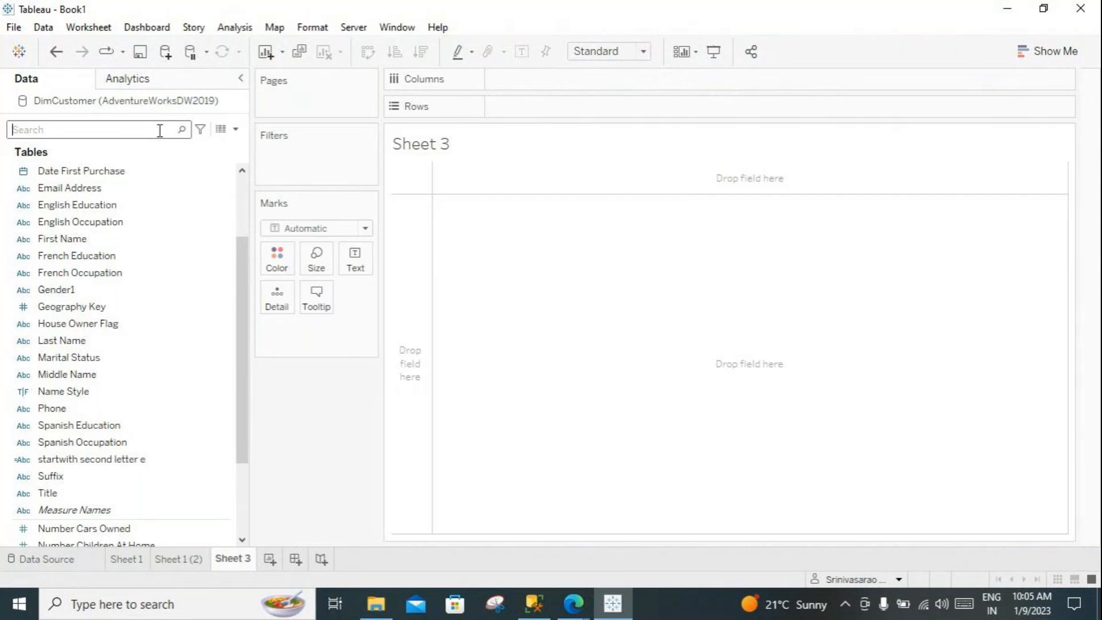
{"action": "left_click", "coordinate": [575, 607]}
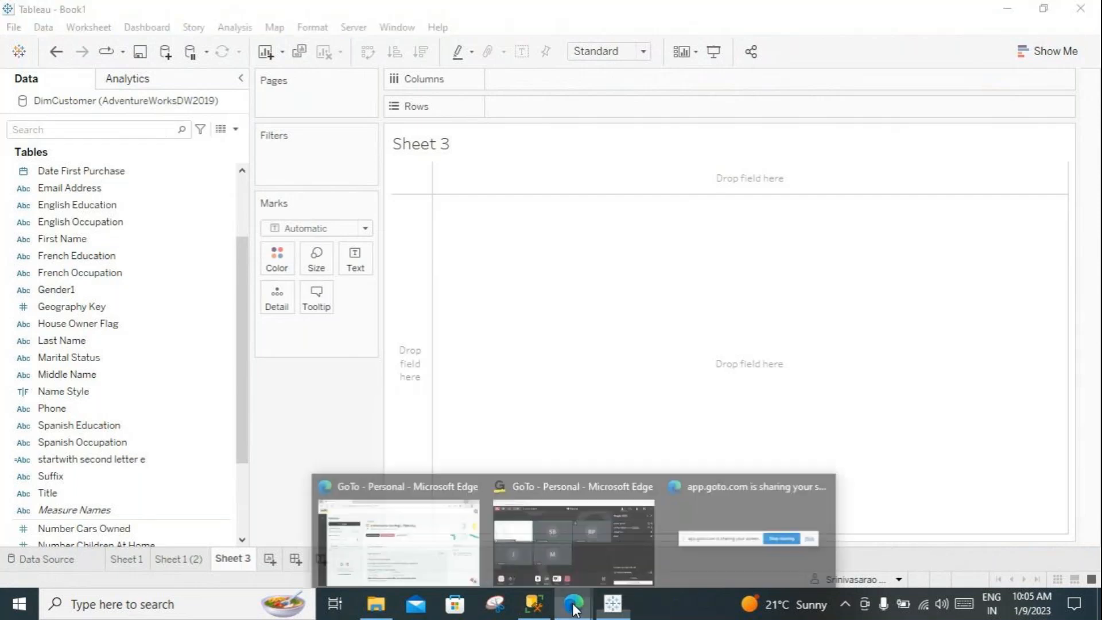
{"action": "left_click", "coordinate": [582, 552]}
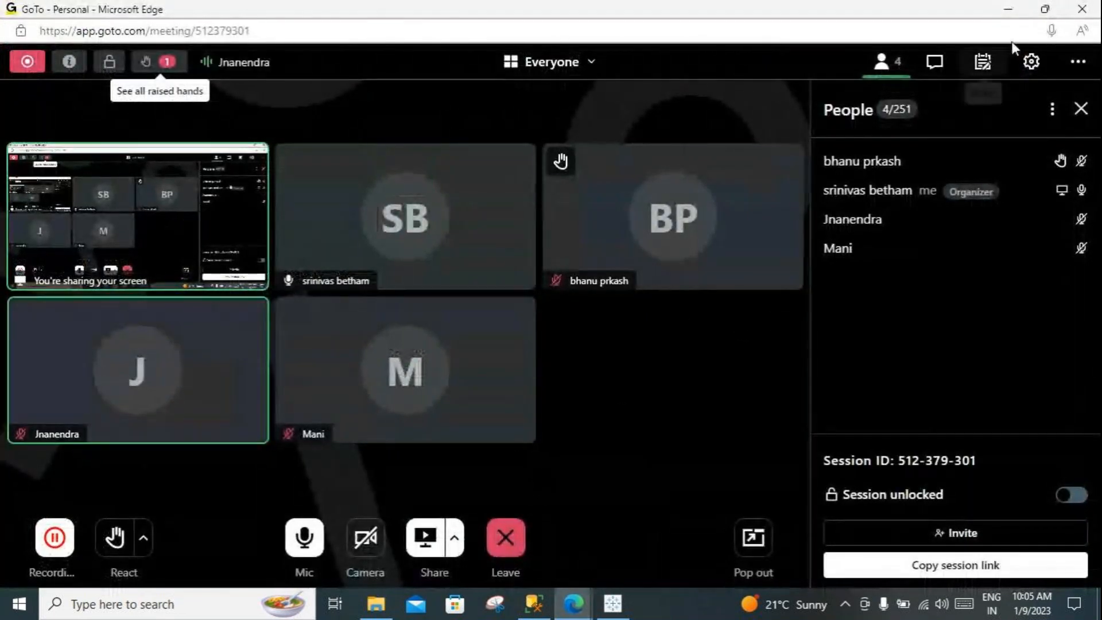
{"action": "left_click", "coordinate": [1009, 9]}
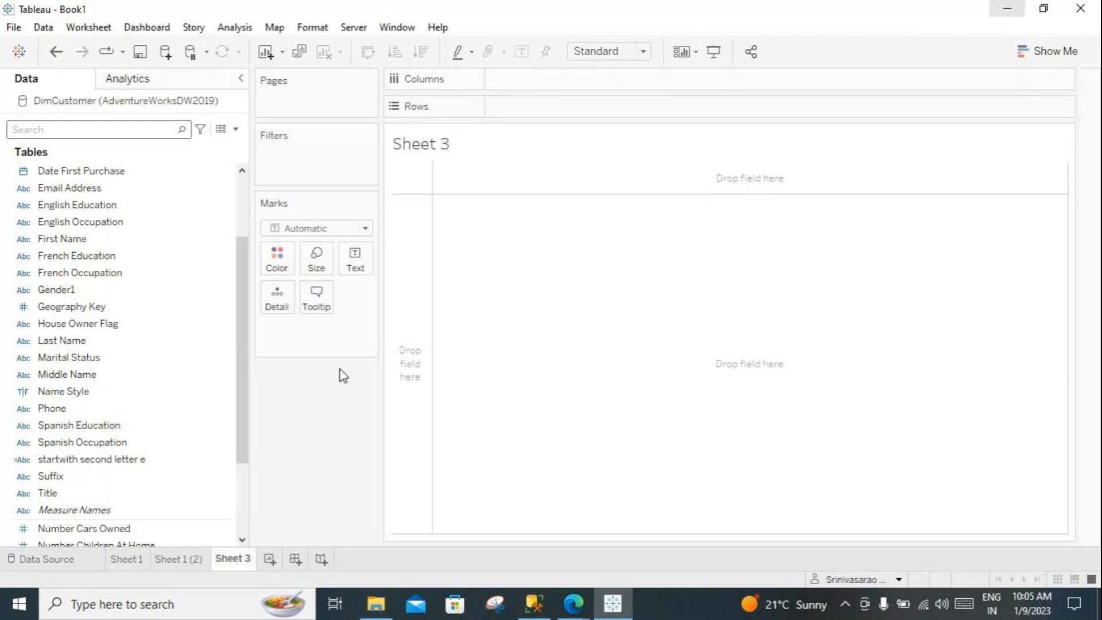
Step: Search the data fields for "d" and place DimCustomer1 (Count) as text on Sheet 3
{"action": "left_click", "coordinate": [120, 131]}
{"action": "type", "text": "d"}
{"action": "left_click", "coordinate": [71, 442]}
{"action": "left_click", "coordinate": [68, 426]}
{"action": "left_click", "coordinate": [81, 445]}
{"action": "left_click", "coordinate": [68, 433]}
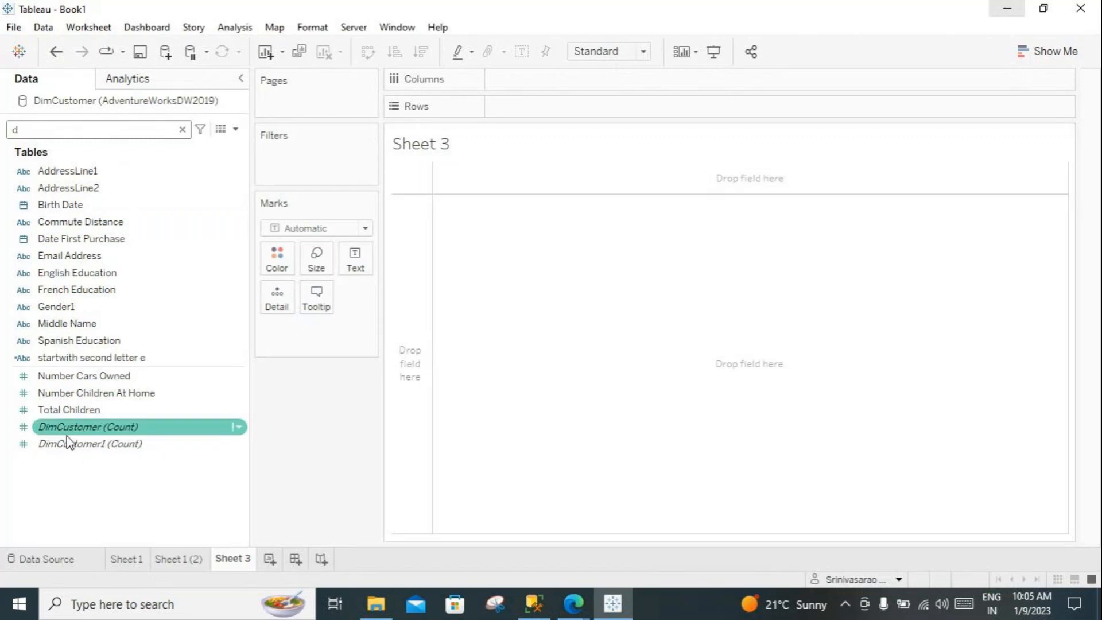
{"action": "left_click", "coordinate": [68, 444]}
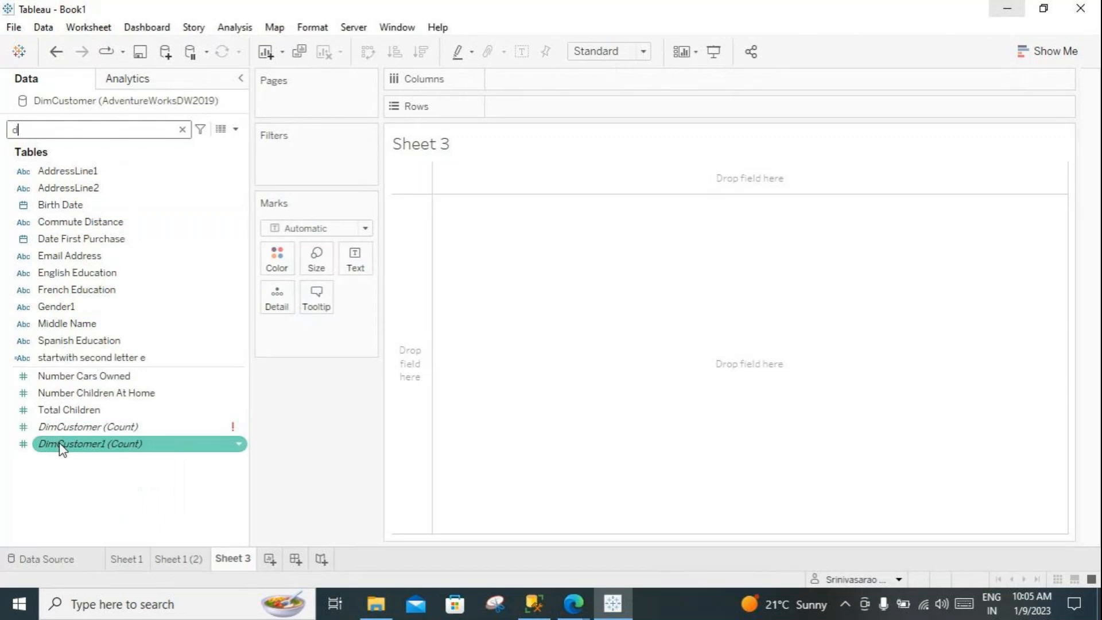
{"action": "left_click_drag", "start_coordinate": [64, 441], "coordinate": [354, 259]}
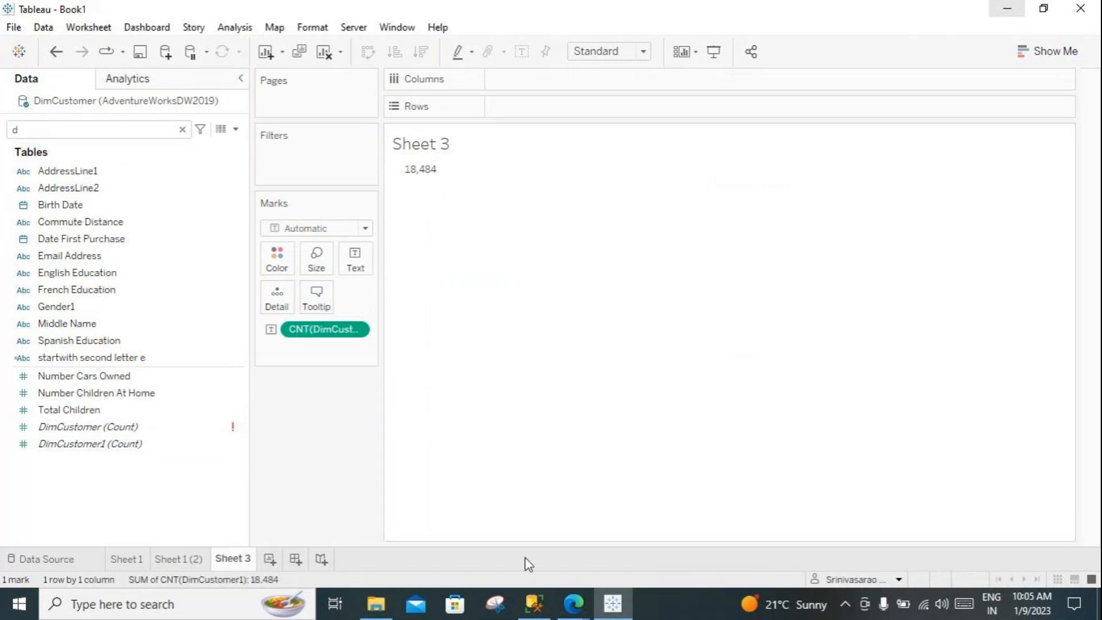
Step: Switch to SQL Server Management Studio and highlight the where Gender='F' condition of query 9 to review it
{"action": "left_click", "coordinate": [533, 603]}
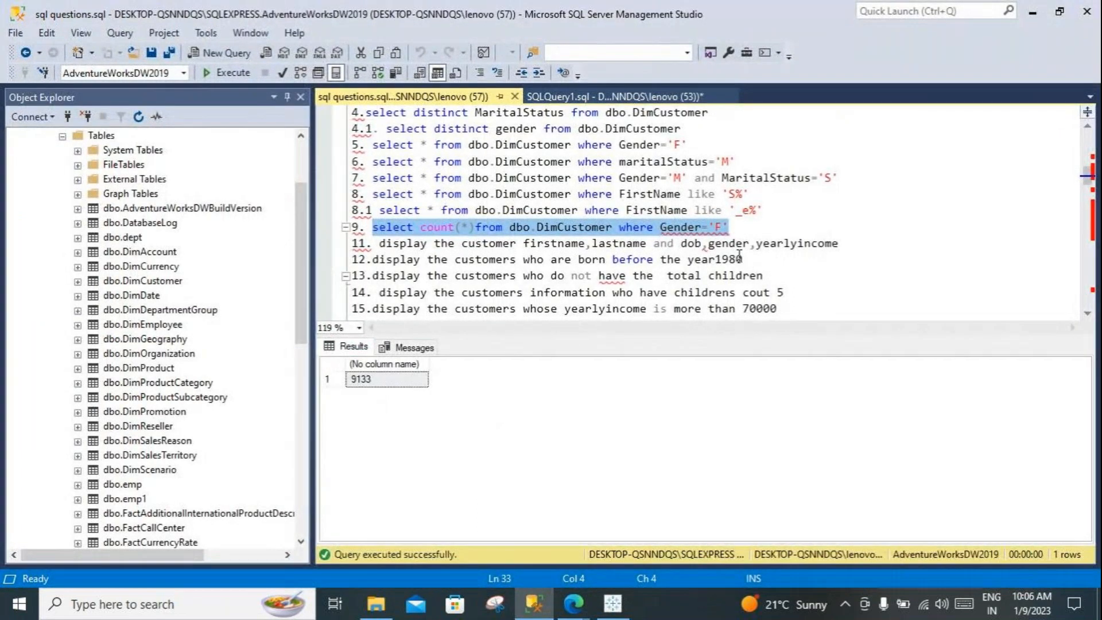
{"action": "left_click", "coordinate": [735, 228]}
{"action": "left_click_drag", "start_coordinate": [736, 228], "coordinate": [614, 227]}
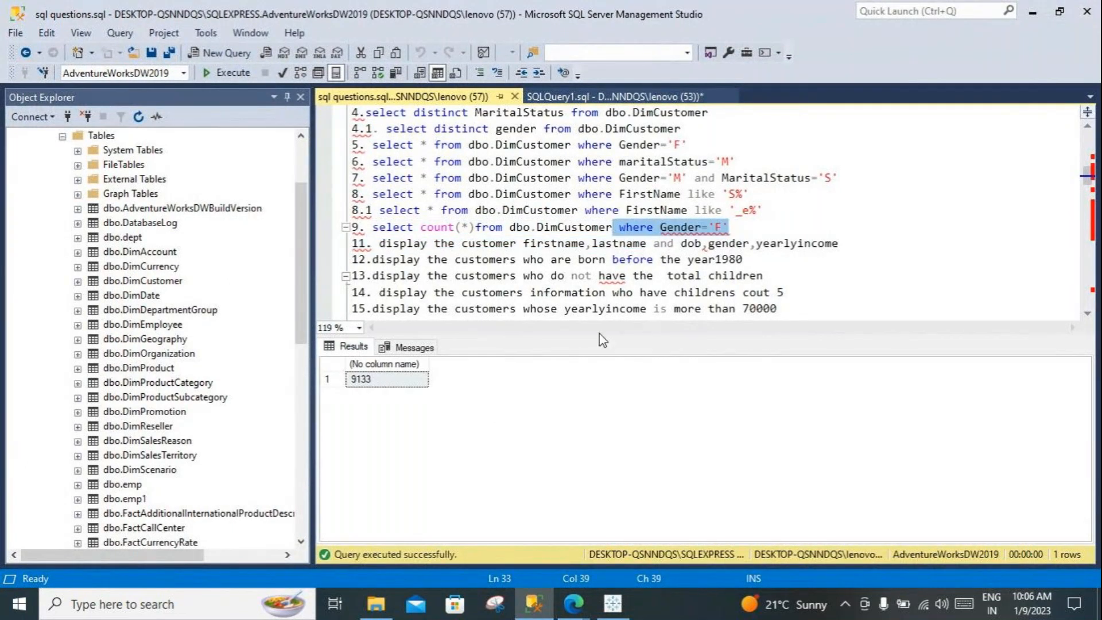
Step: Switch to Tableau, clear the field search, and filter Sheet 3's customer count to Gender1 value F
{"action": "left_click", "coordinate": [613, 603]}
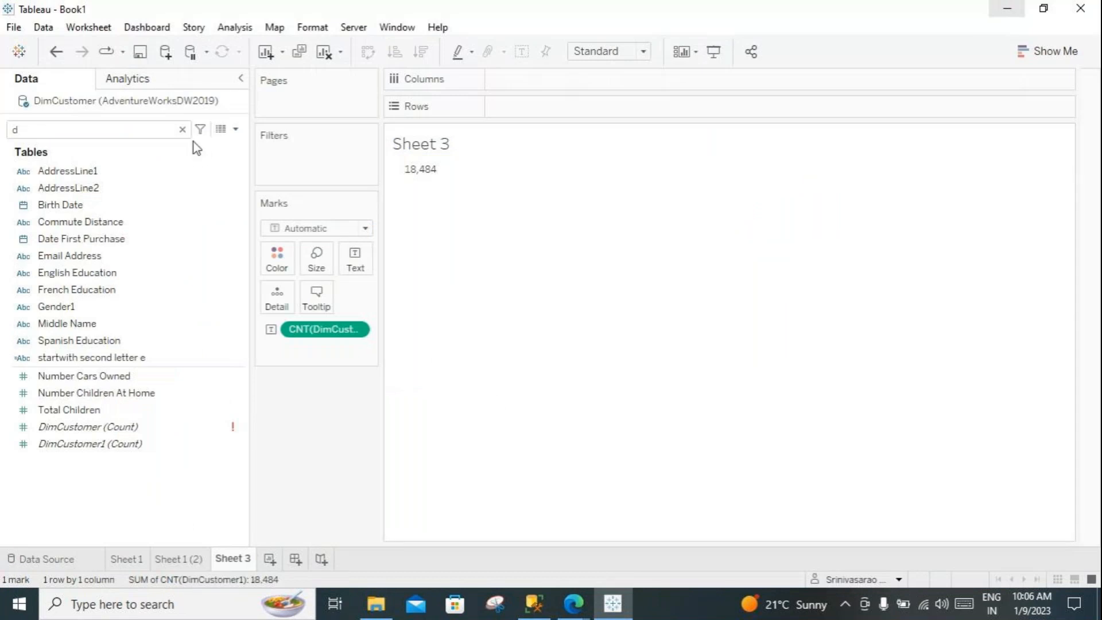
{"action": "left_click", "coordinate": [182, 129]}
{"action": "left_click", "coordinate": [66, 340]}
{"action": "left_click_drag", "start_coordinate": [47, 390], "coordinate": [282, 162]}
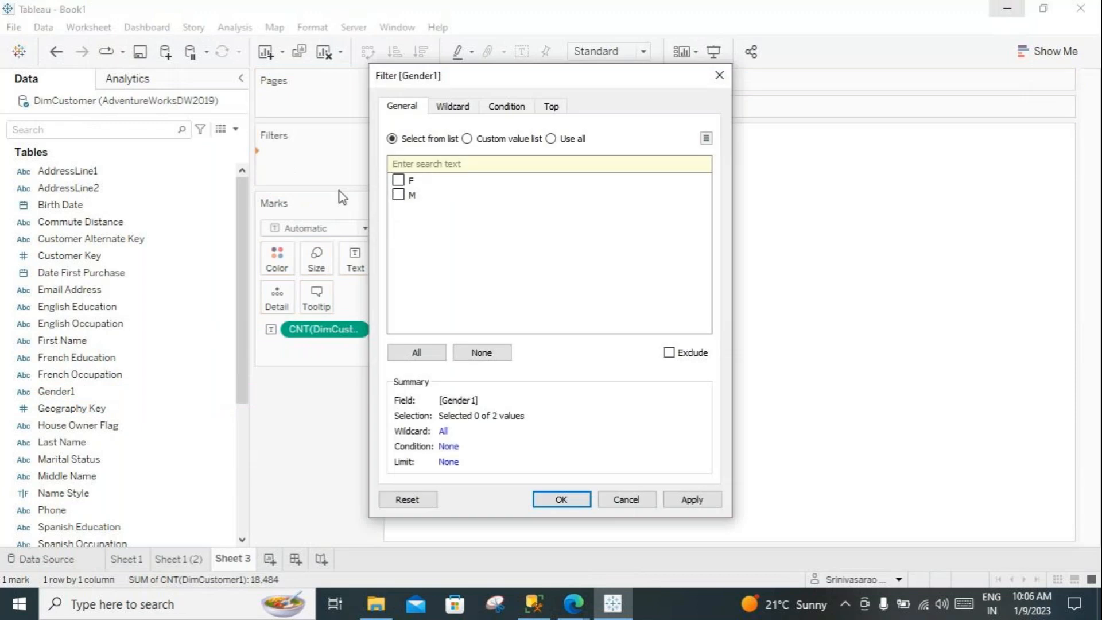
{"action": "left_click", "coordinate": [398, 180]}
{"action": "left_click", "coordinate": [689, 501]}
{"action": "left_click", "coordinate": [563, 499]}
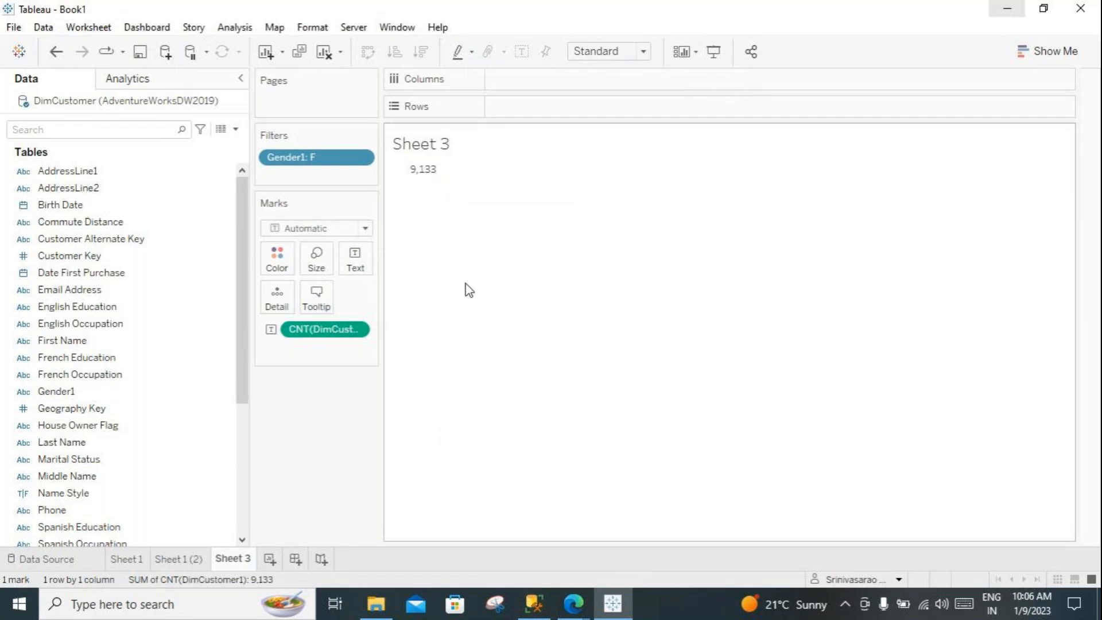
Step: Switch to SQL Server Management Studio and highlight queries 4 to 9 to review them, and view the remaining questions below
{"action": "left_click", "coordinate": [533, 603]}
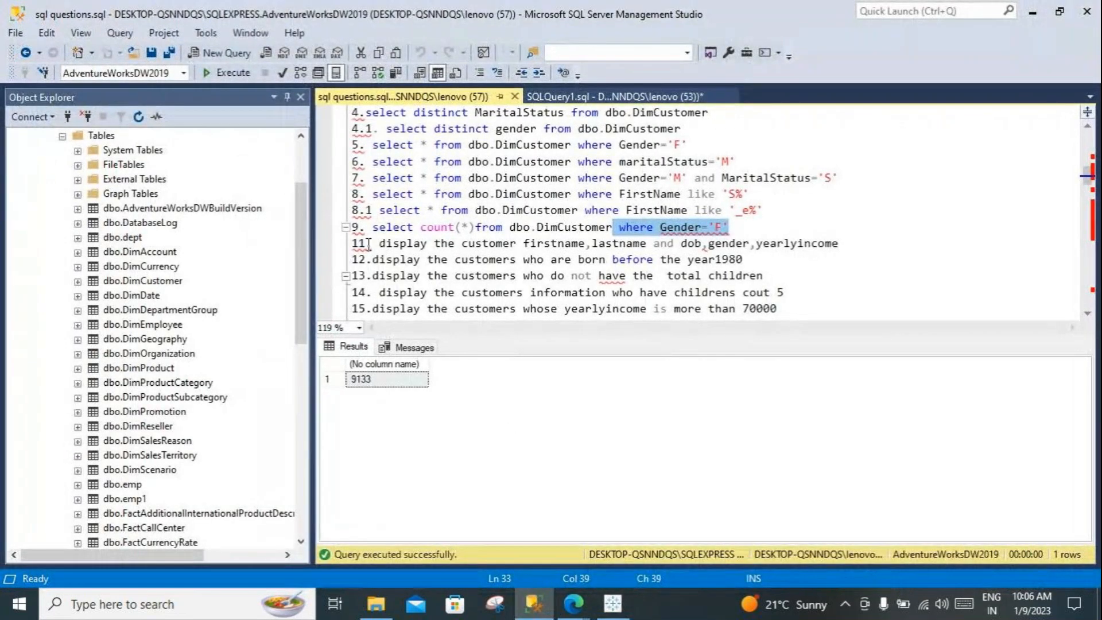
{"action": "left_click", "coordinate": [732, 227]}
{"action": "left_click_drag", "start_coordinate": [743, 224], "coordinate": [367, 121]}
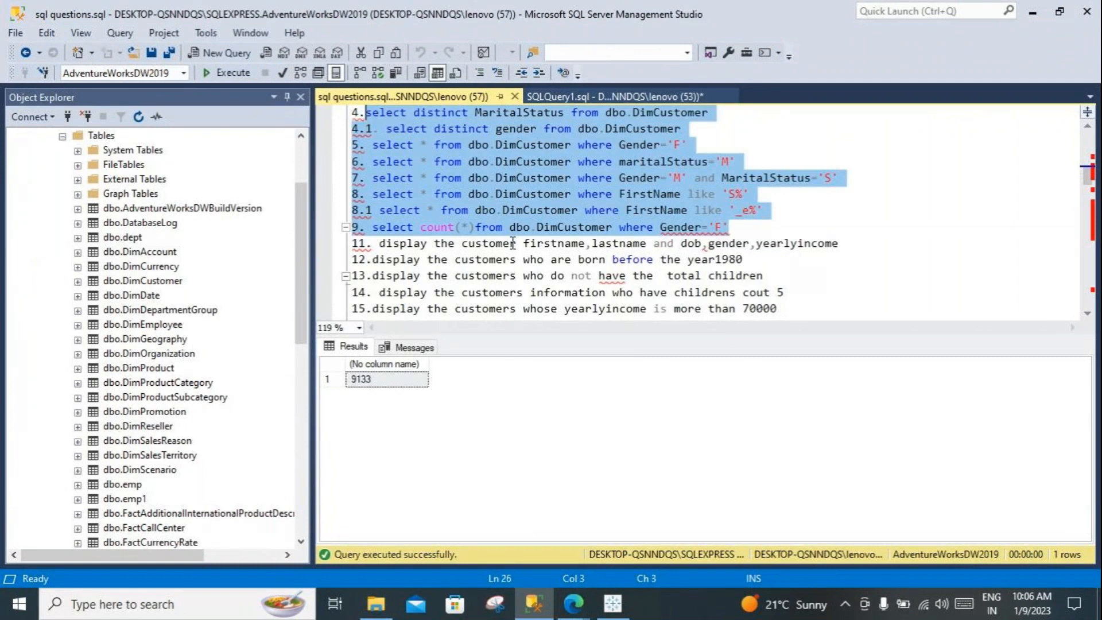
{"action": "scroll", "coordinate": [513, 243], "scroll_direction": "down", "scroll_amount": 1}
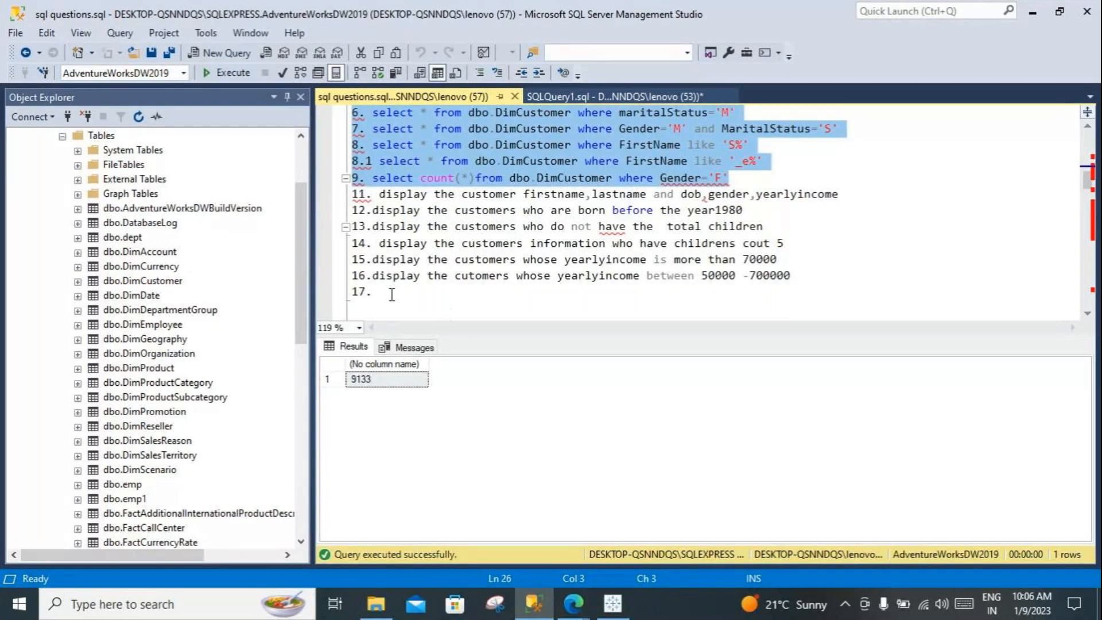
Step: Correct the upper yearly income limit in question 16 to 70000
{"action": "left_click_drag", "start_coordinate": [804, 274], "coordinate": [384, 282]}
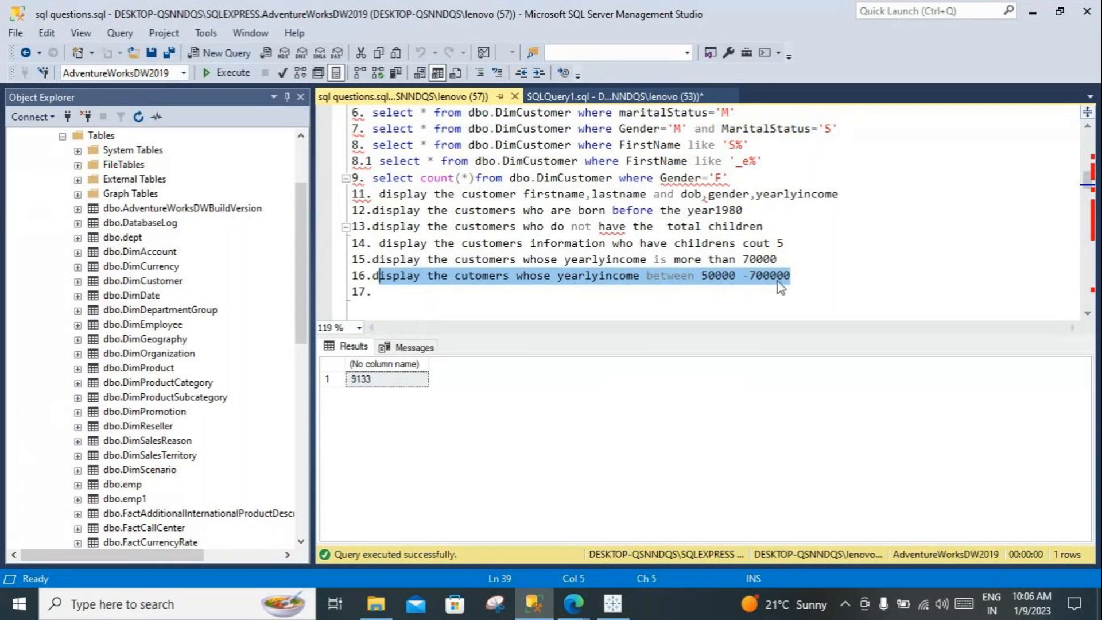
{"action": "left_click", "coordinate": [797, 275]}
{"action": "key", "text": "BackSpace"}
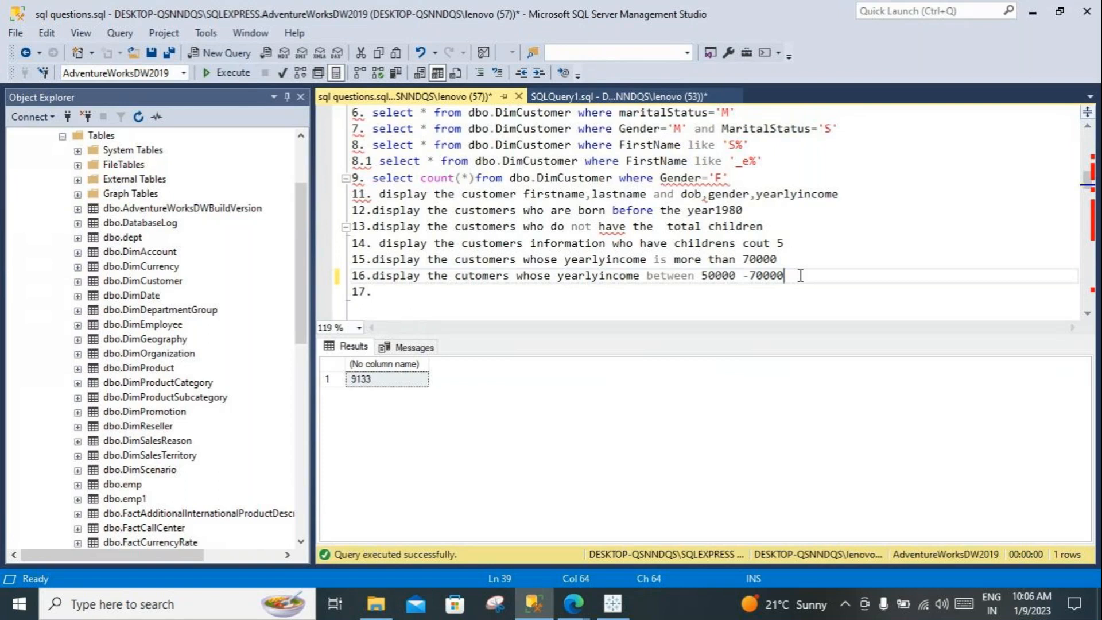
Step: Switch to Tableau, create a new worksheet, and add Gender1, First Name, Last Name, Marital Status and Phone to the view
{"action": "left_click", "coordinate": [613, 603]}
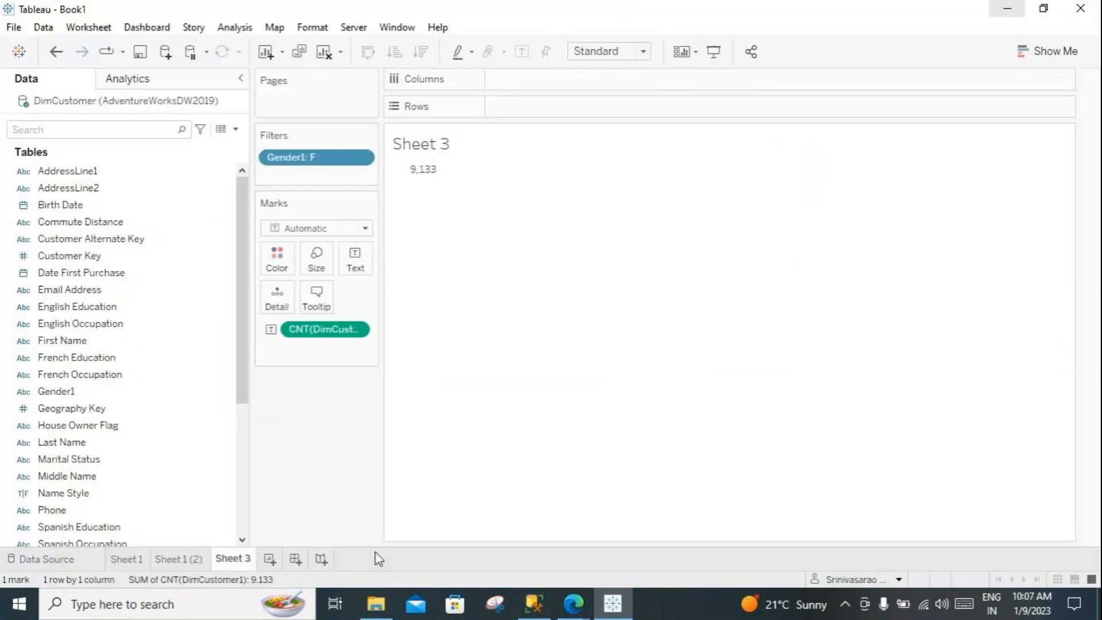
{"action": "left_click", "coordinate": [270, 558]}
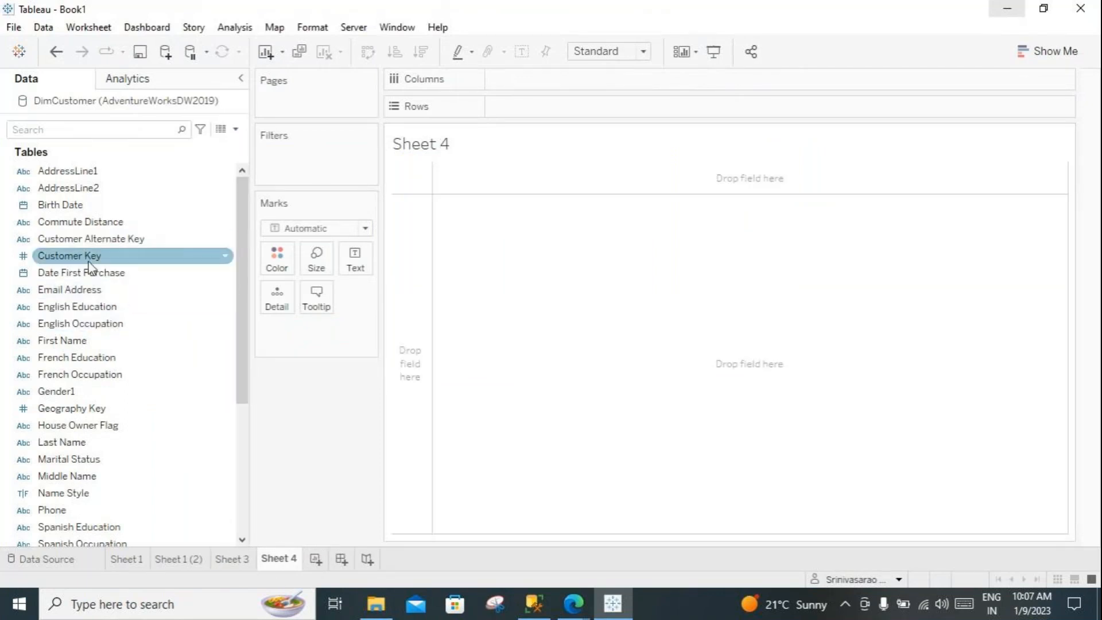
{"action": "double_click", "coordinate": [64, 390]}
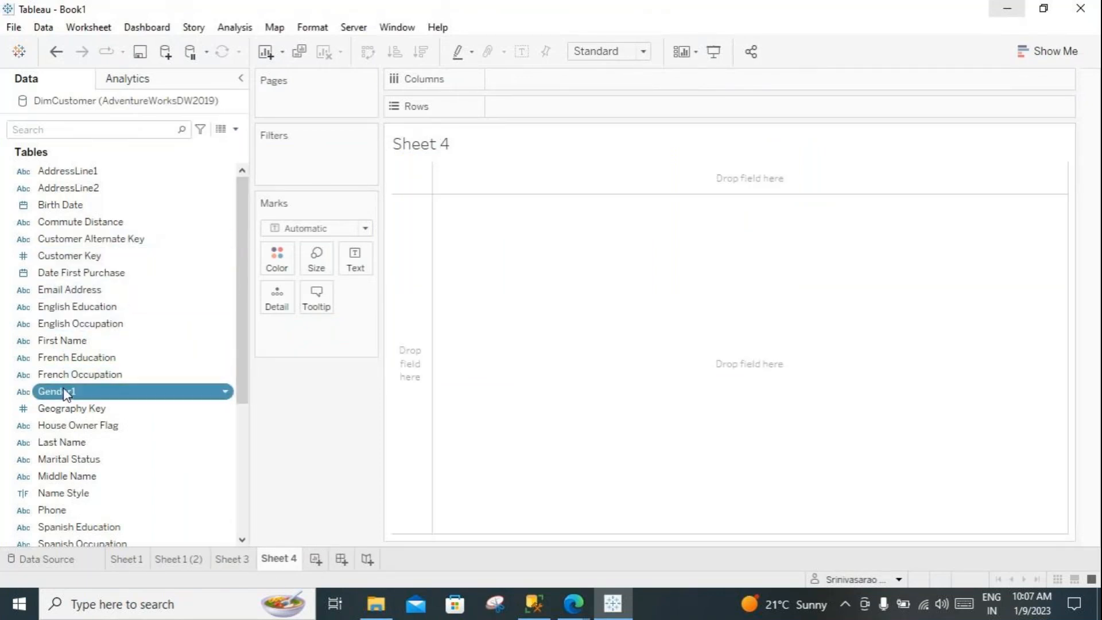
{"action": "double_click", "coordinate": [62, 340]}
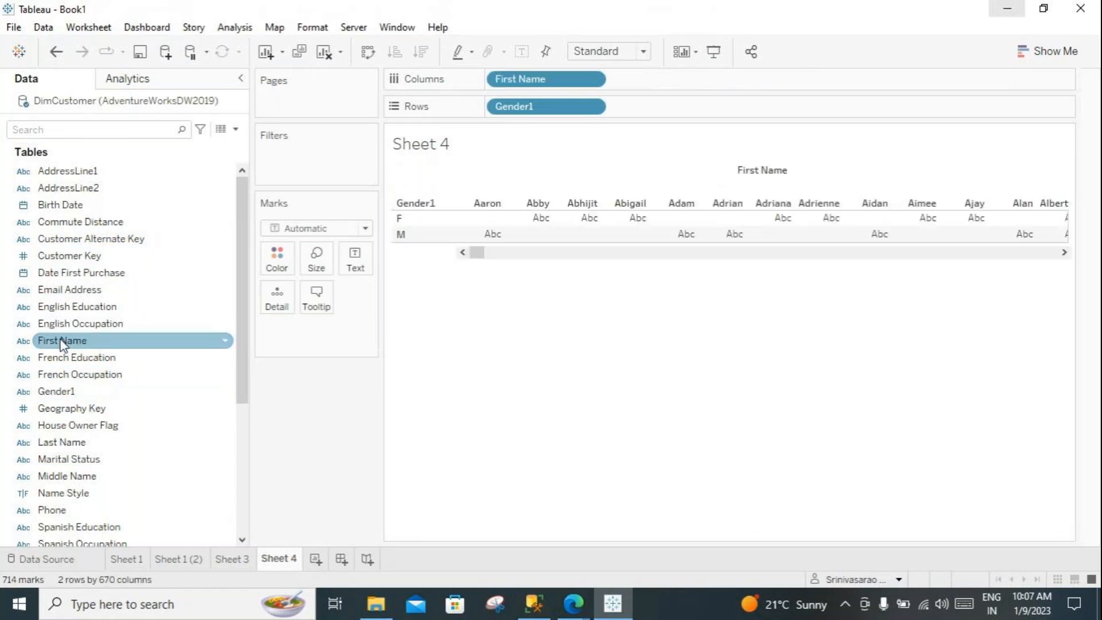
{"action": "double_click", "coordinate": [62, 442]}
{"action": "double_click", "coordinate": [80, 460]}
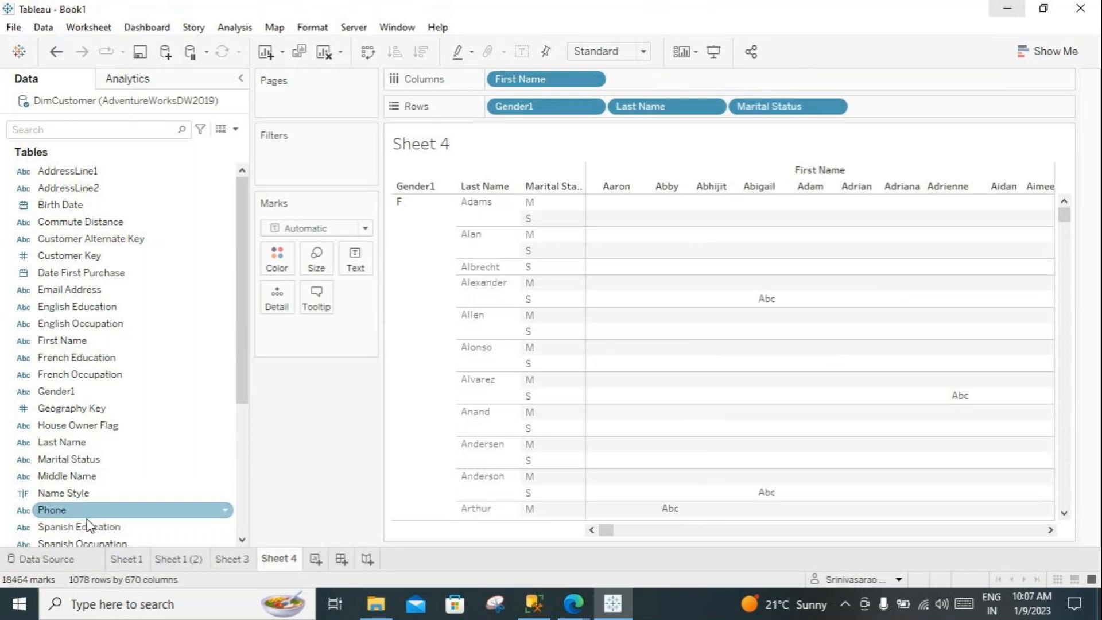
{"action": "double_click", "coordinate": [71, 510]}
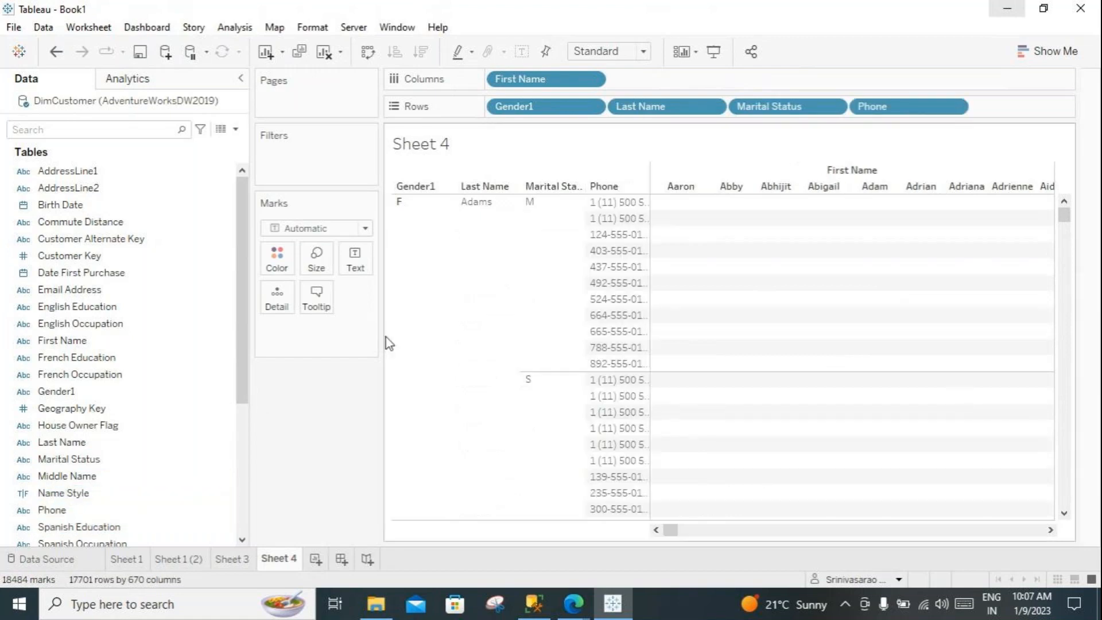
Step: Arrange the rows as First Name, Last Name, Gender1, Marital Status and Phone, and add Email Address at the end
{"action": "mouse_move", "coordinate": [543, 79]}
{"action": "left_mouse_down"}
{"action": "mouse_move", "coordinate": [617, 100]}
{"action": "mouse_move", "coordinate": [534, 139]}
{"action": "mouse_move", "coordinate": [525, 115]}
{"action": "mouse_move", "coordinate": [581, 126]}
{"action": "mouse_move", "coordinate": [828, 107]}
{"action": "mouse_move", "coordinate": [848, 189]}
{"action": "left_mouse_up"}
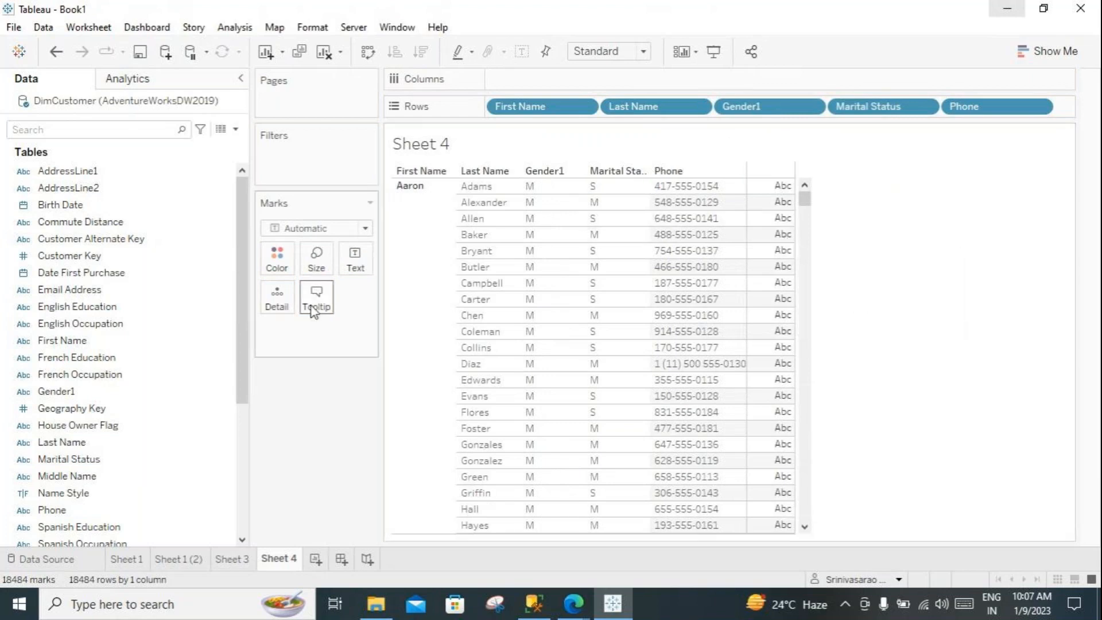
{"action": "left_click", "coordinate": [66, 293]}
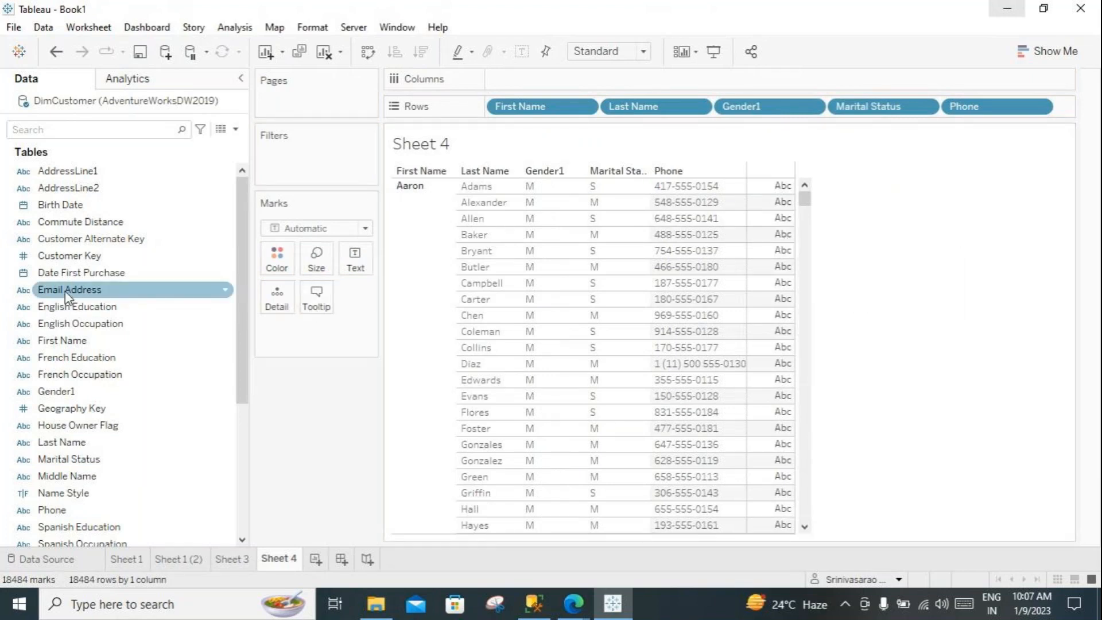
{"action": "left_click", "coordinate": [65, 291]}
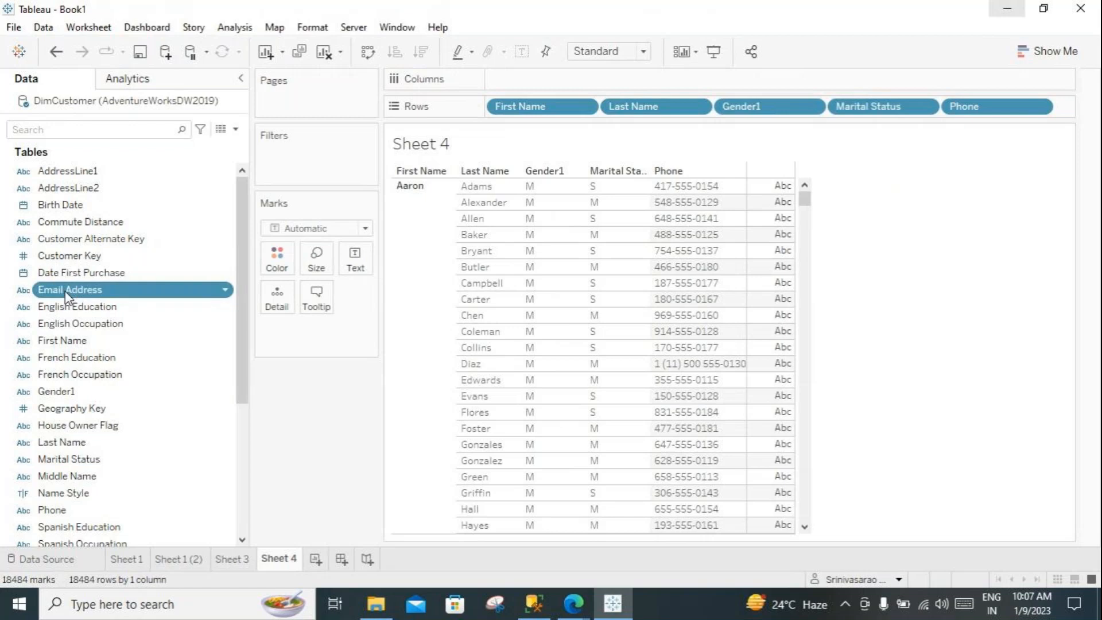
{"action": "double_click", "coordinate": [64, 291]}
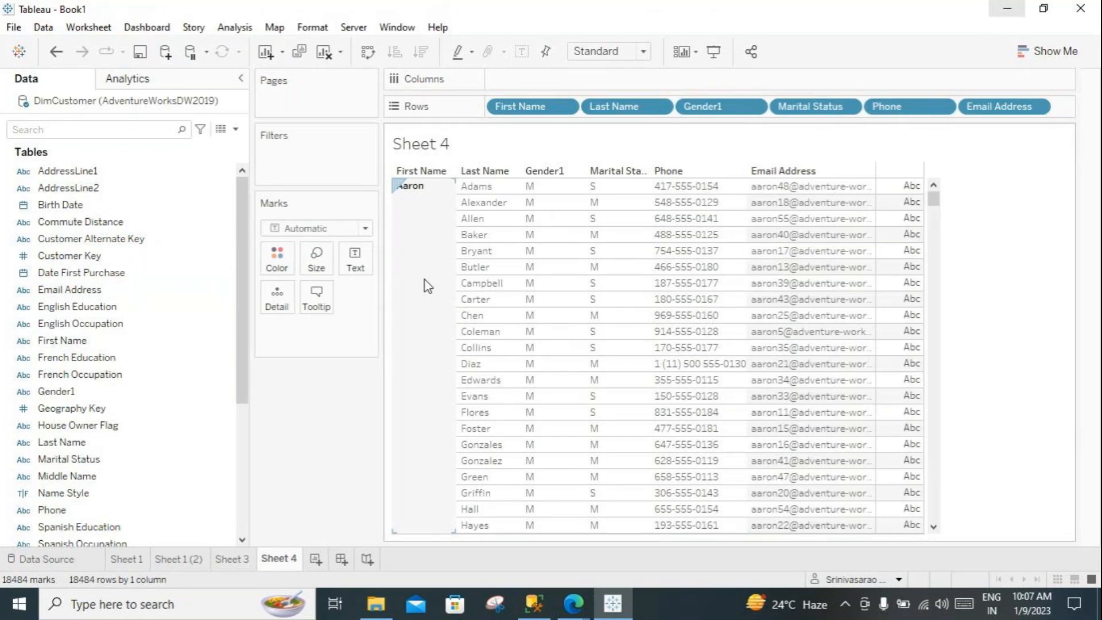
{"action": "left_click", "coordinate": [138, 396]}
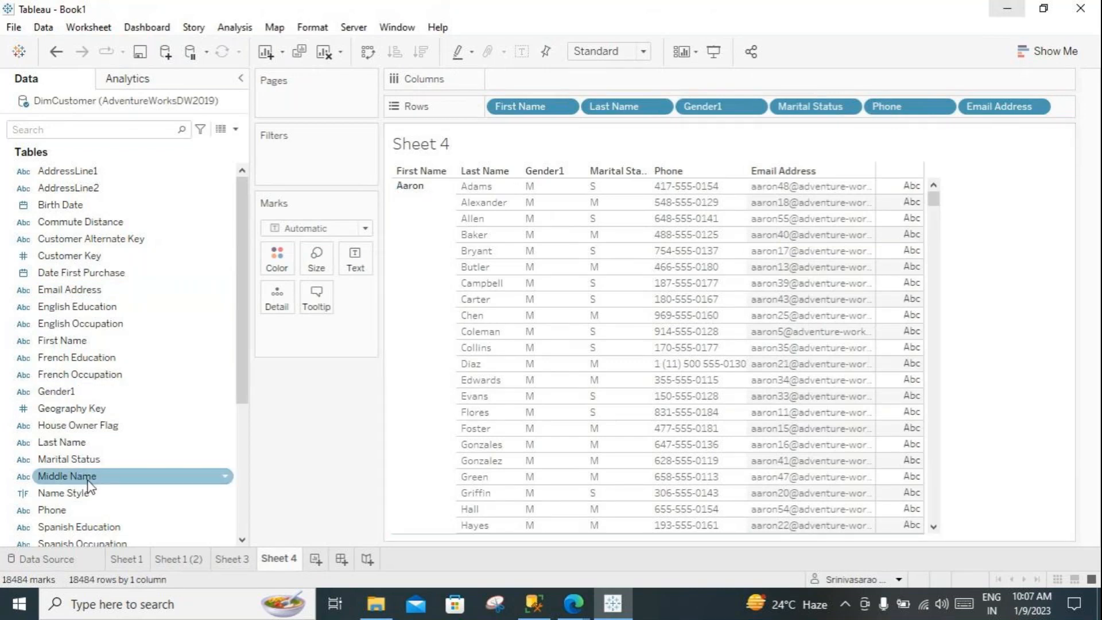
Step: Place the sum of Yearly Income on Columns and look through the customers' income bars
{"action": "scroll", "coordinate": [89, 476], "scroll_direction": "down", "scroll_amount": 4}
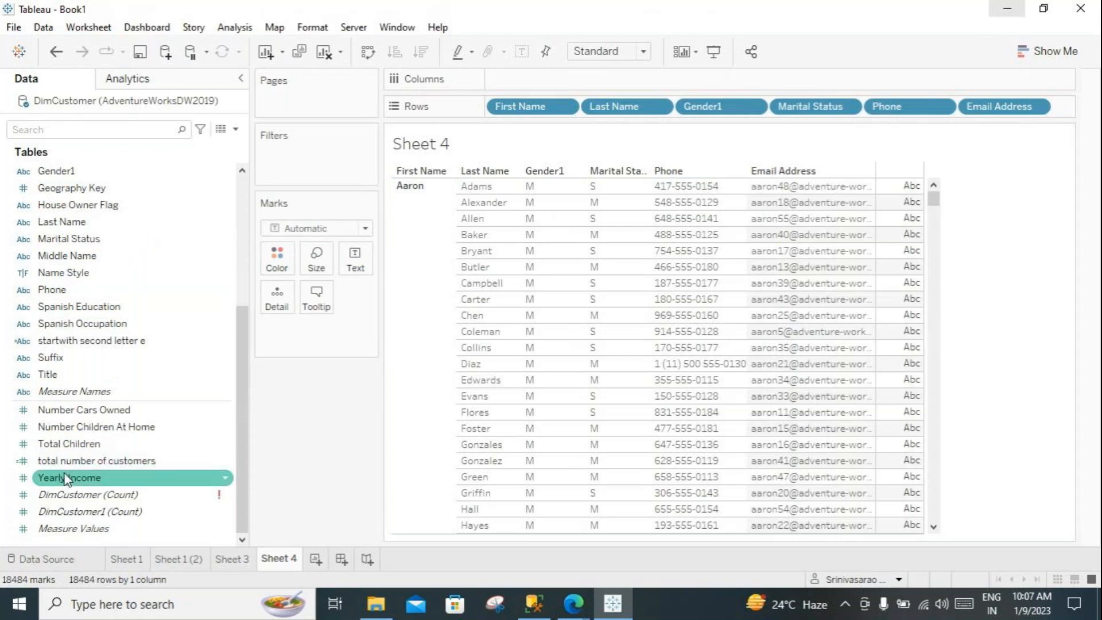
{"action": "mouse_move", "coordinate": [68, 479]}
{"action": "left_mouse_down"}
{"action": "mouse_move", "coordinate": [439, 310]}
{"action": "mouse_move", "coordinate": [624, 138]}
{"action": "mouse_move", "coordinate": [601, 135]}
{"action": "left_mouse_up"}
{"action": "left_click_drag", "start_coordinate": [923, 395], "coordinate": [923, 395]}
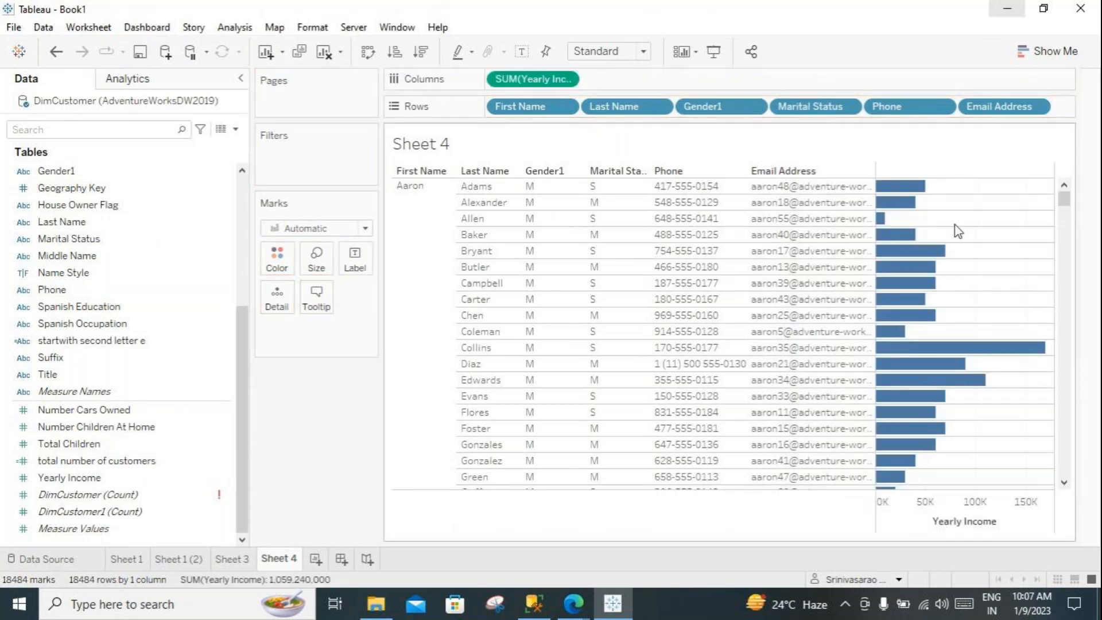
{"action": "scroll", "coordinate": [970, 313], "scroll_direction": "down", "scroll_amount": 10}
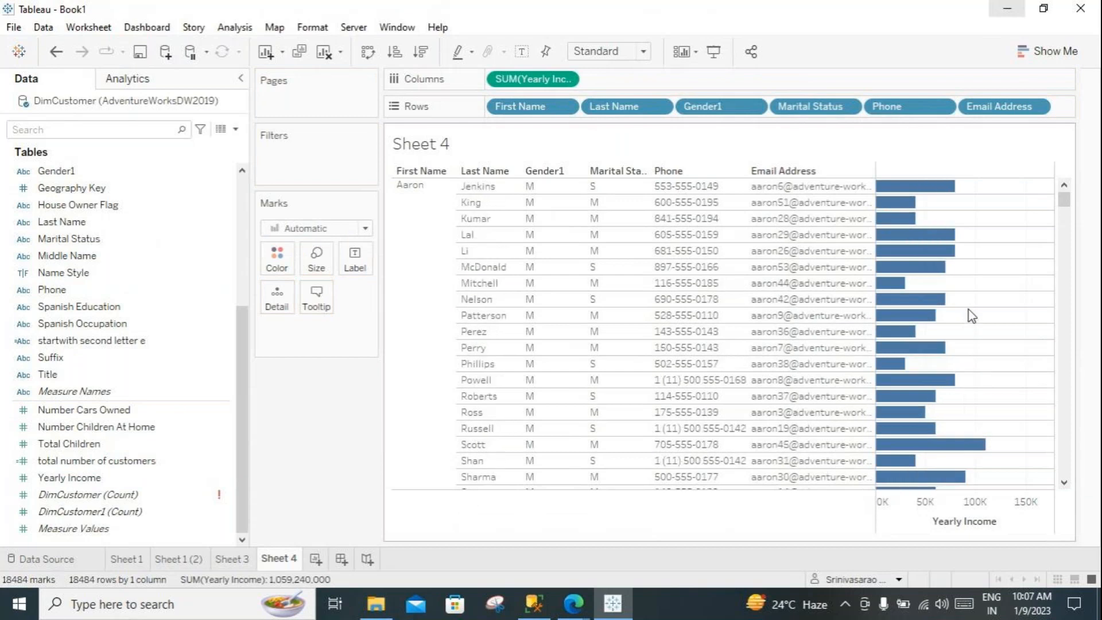
{"action": "scroll", "coordinate": [970, 315], "scroll_direction": "down", "scroll_amount": 10}
{"action": "scroll", "coordinate": [971, 319], "scroll_direction": "up", "scroll_amount": 15}
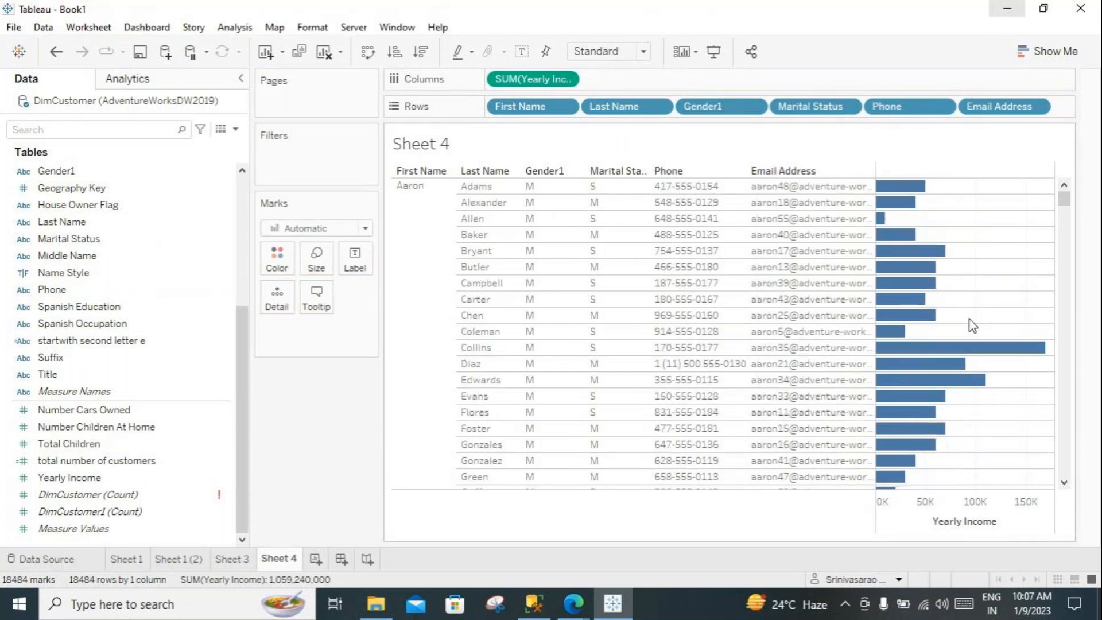
Step: Show mark labels on the Yearly Income bars and look through the labelled customer rows
{"action": "left_click", "coordinate": [522, 52]}
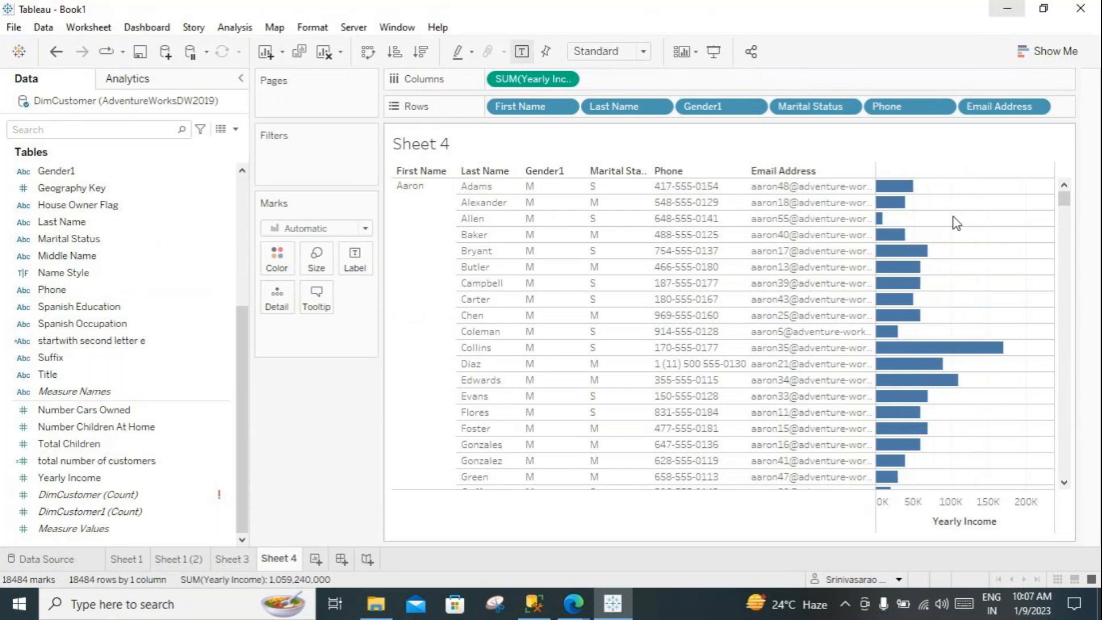
{"action": "scroll", "coordinate": [976, 393], "scroll_direction": "down", "scroll_amount": 6}
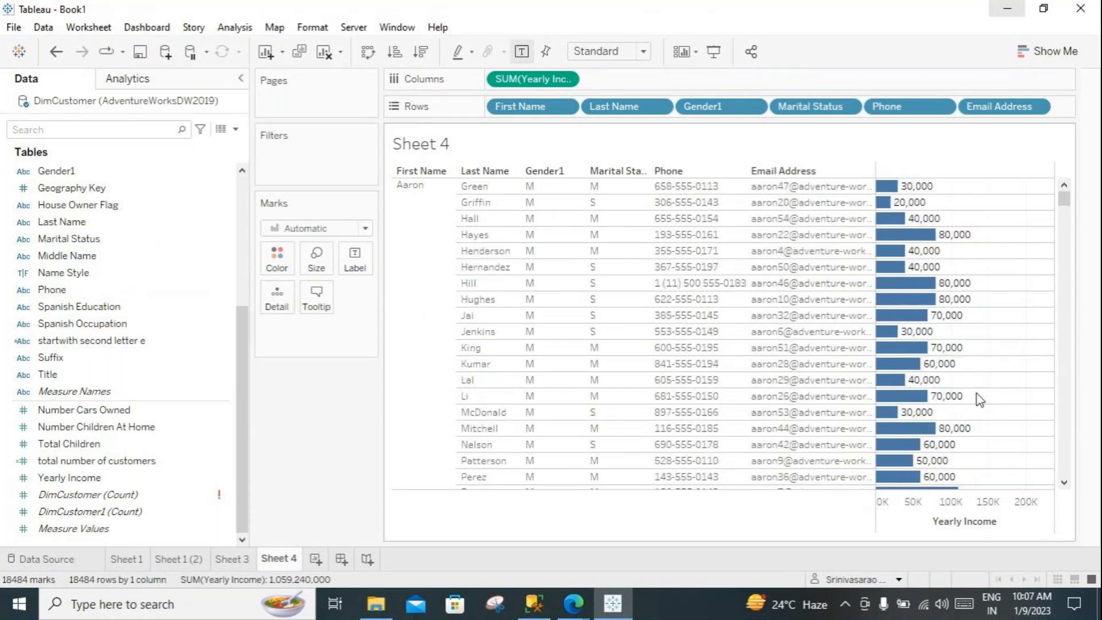
{"action": "scroll", "coordinate": [976, 394], "scroll_direction": "down", "scroll_amount": 20}
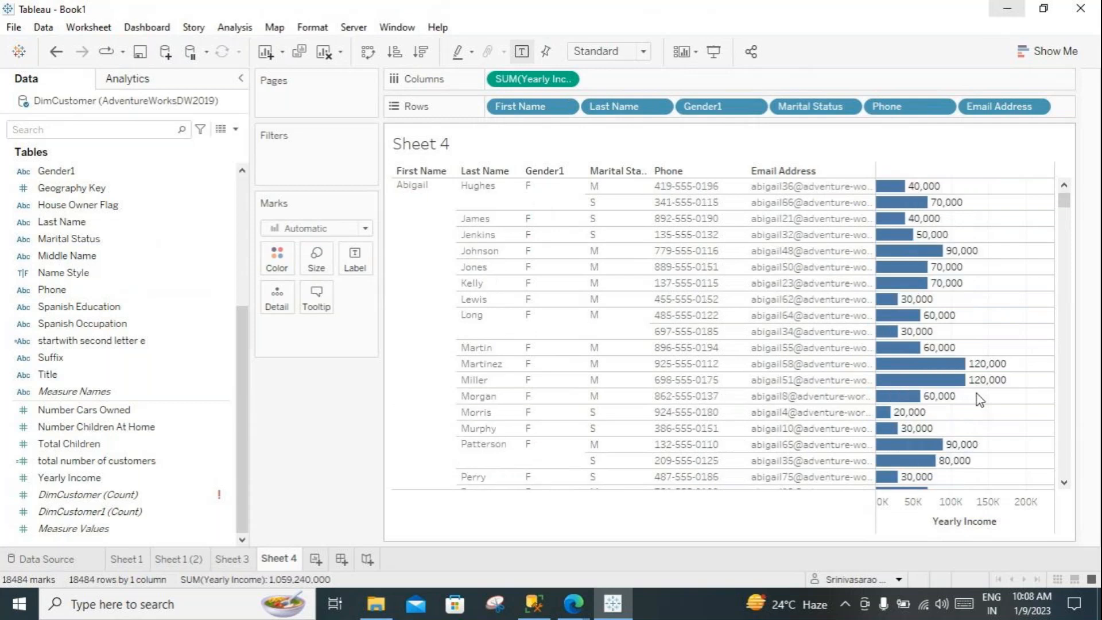
{"action": "scroll", "coordinate": [976, 393], "scroll_direction": "up", "scroll_amount": 10}
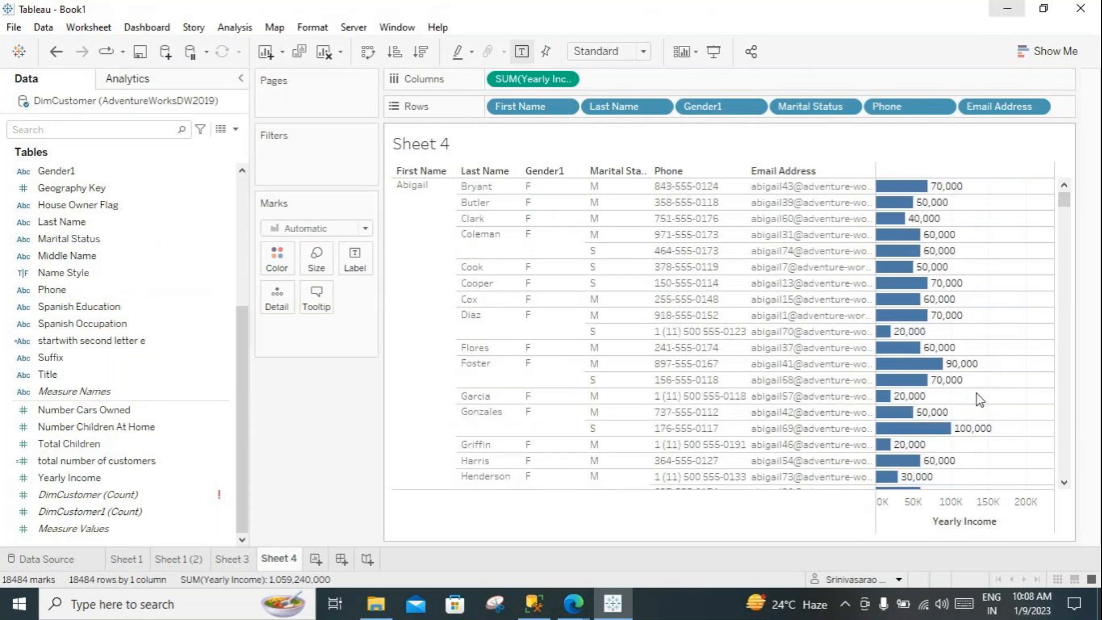
{"action": "scroll", "coordinate": [976, 394], "scroll_direction": "up", "scroll_amount": 7}
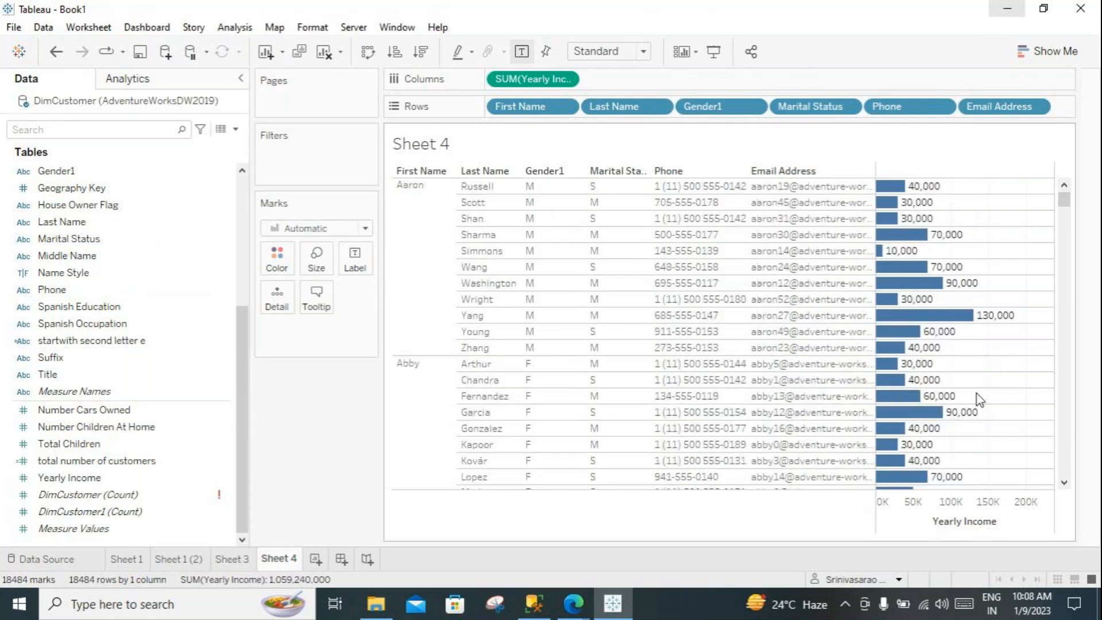
Step: Sort the Phone field in descending order by Yearly Income and check the rows back to the start of the list
{"action": "left_click", "coordinate": [425, 57]}
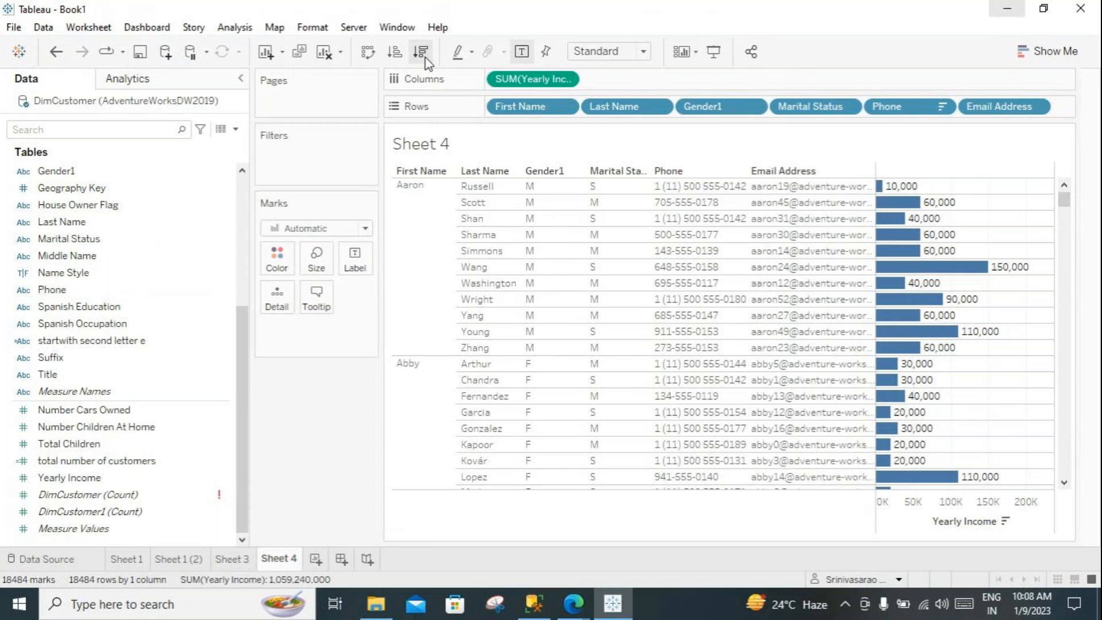
{"action": "scroll", "coordinate": [989, 392], "scroll_direction": "up", "scroll_amount": 5}
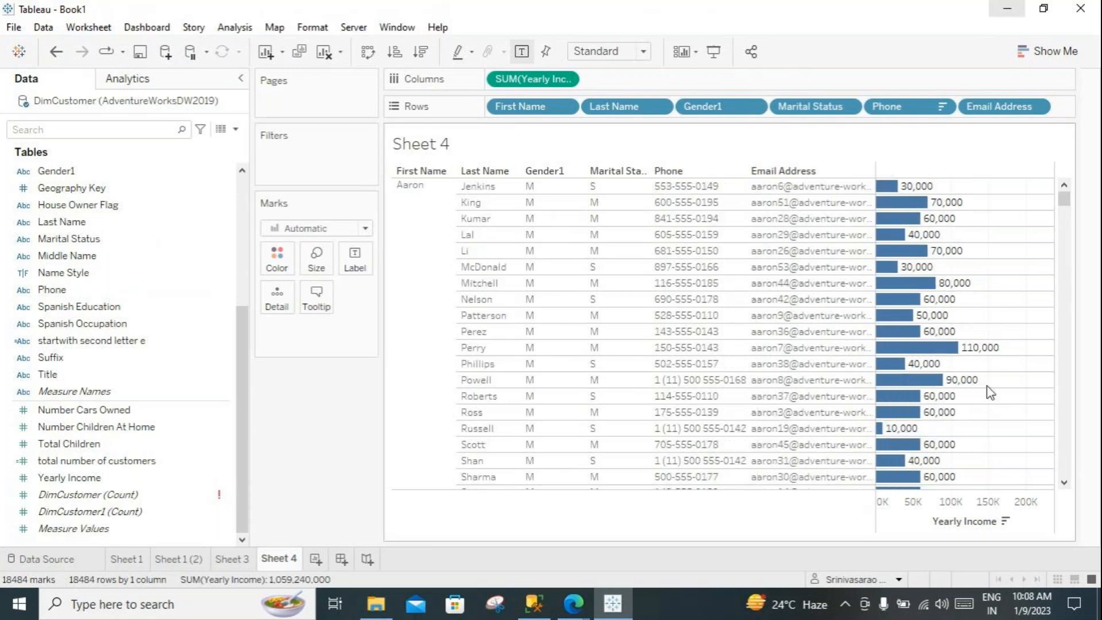
{"action": "scroll", "coordinate": [990, 392], "scroll_direction": "up", "scroll_amount": 8}
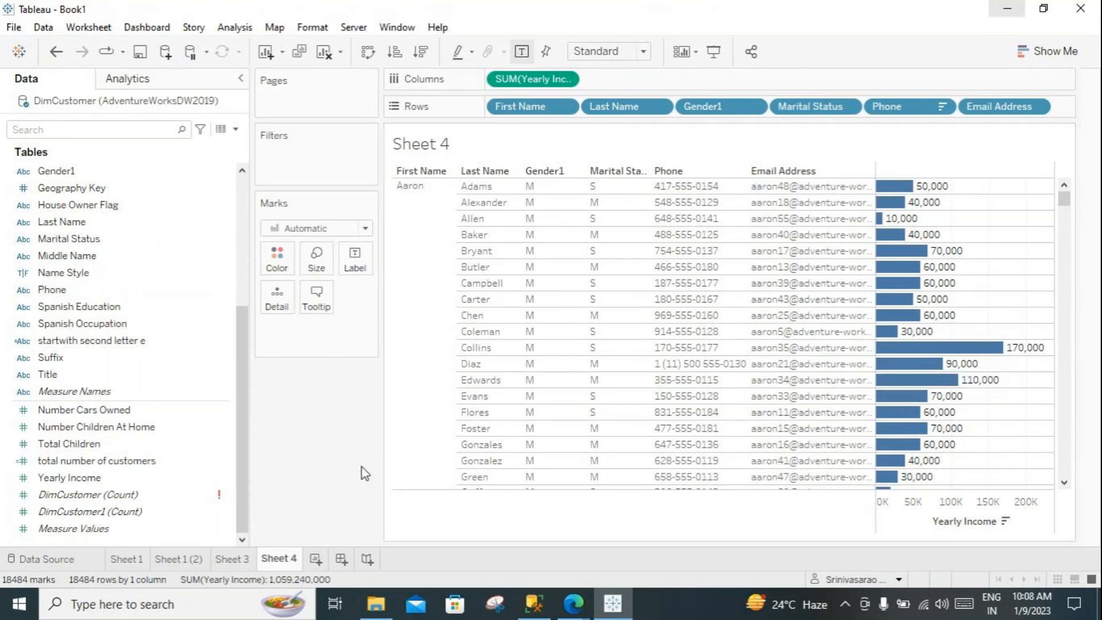
Step: Filter the view by the sum of Yearly Income to the range of values from 50,000 to 70,000
{"action": "left_click_drag", "start_coordinate": [76, 487], "coordinate": [307, 168]}
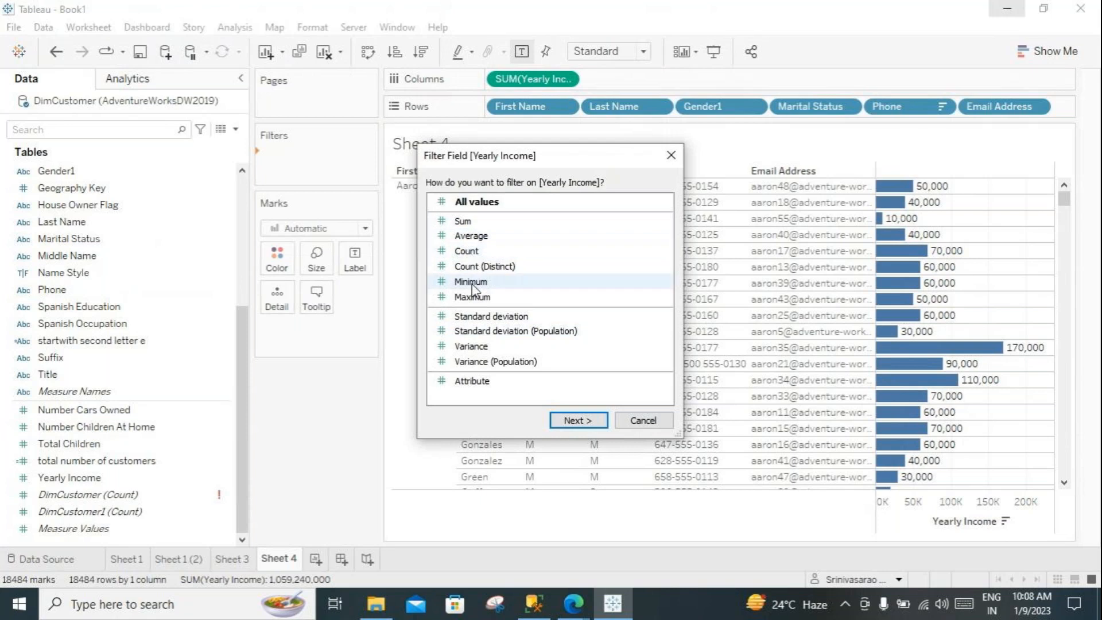
{"action": "left_click", "coordinate": [463, 222]}
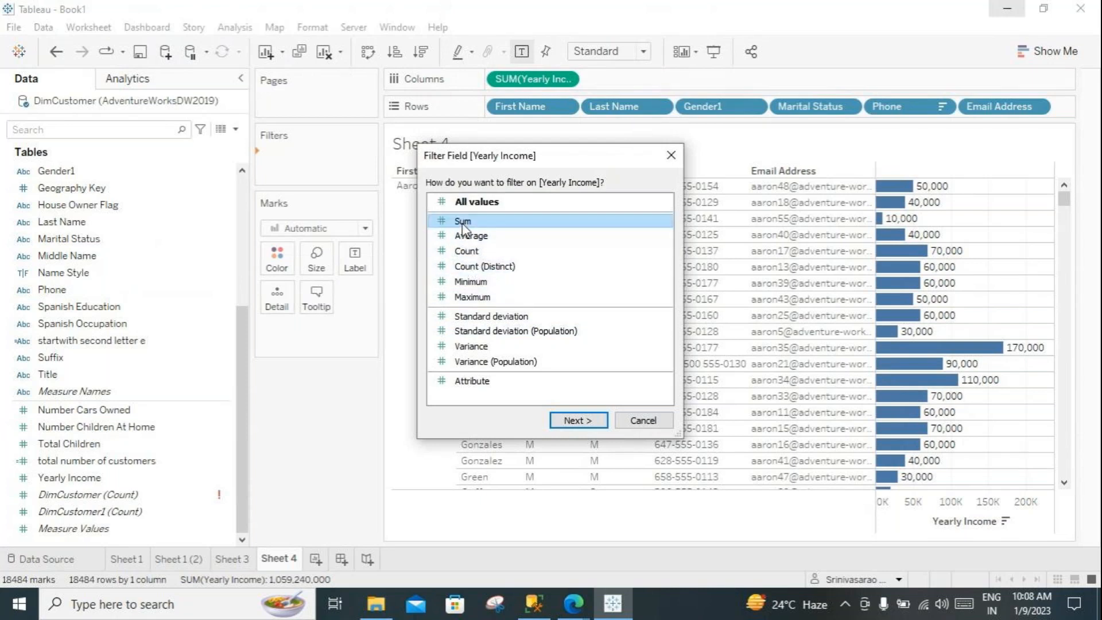
{"action": "left_click", "coordinate": [579, 424]}
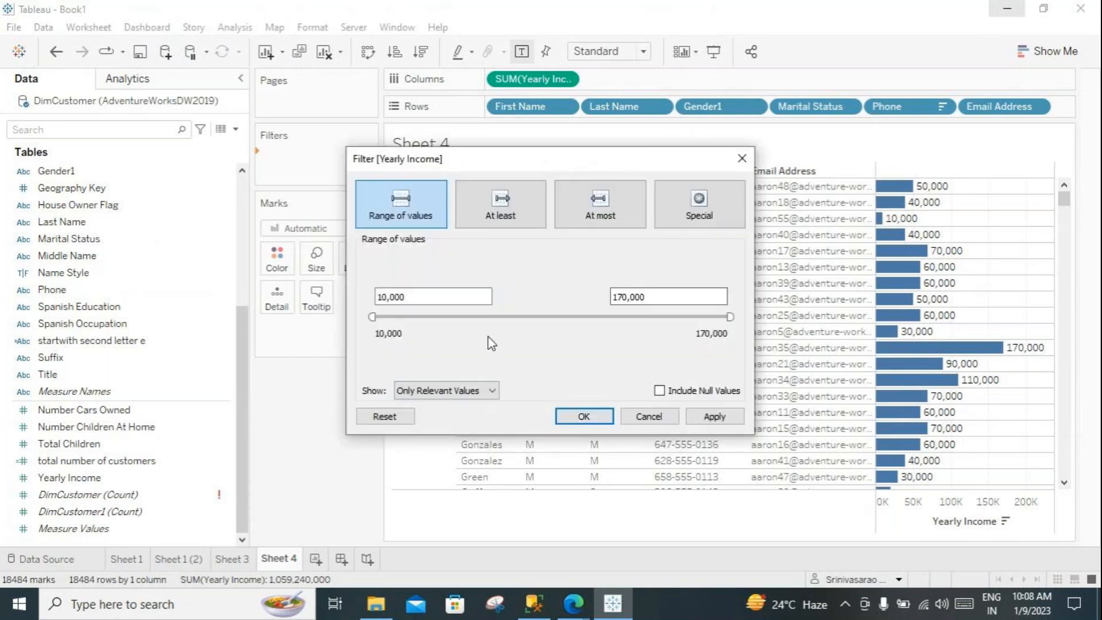
{"action": "mouse_move", "coordinate": [372, 316]}
{"action": "left_mouse_down"}
{"action": "mouse_move", "coordinate": [516, 314]}
{"action": "mouse_move", "coordinate": [364, 300]}
{"action": "left_mouse_up"}
{"action": "type", "text": "50000"}
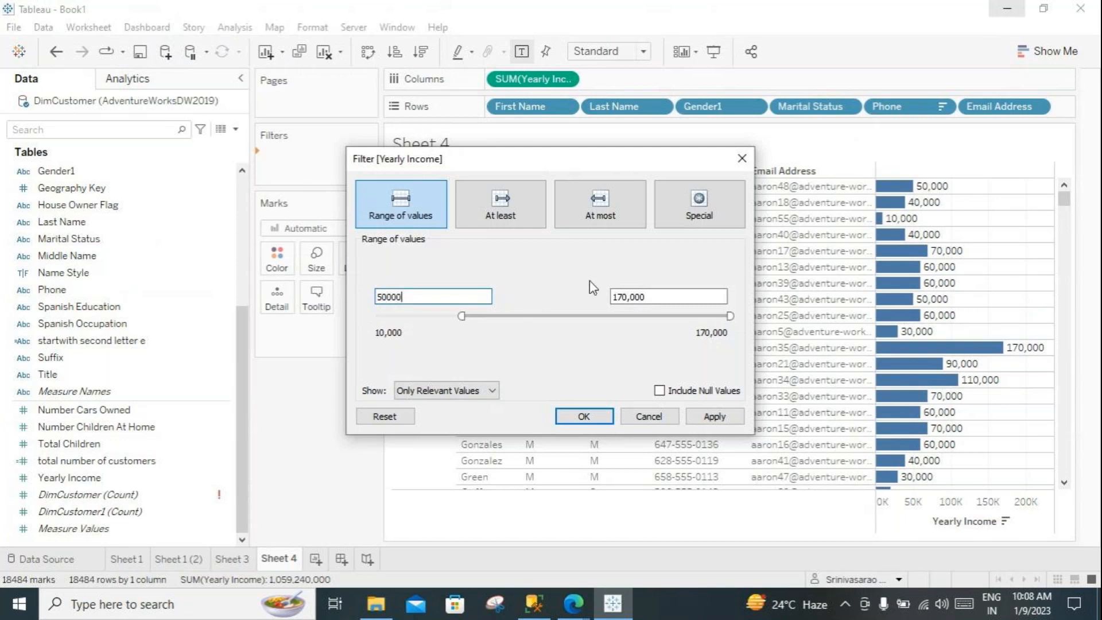
{"action": "left_click", "coordinate": [618, 297]}
{"action": "key", "text": "BackSpace"}
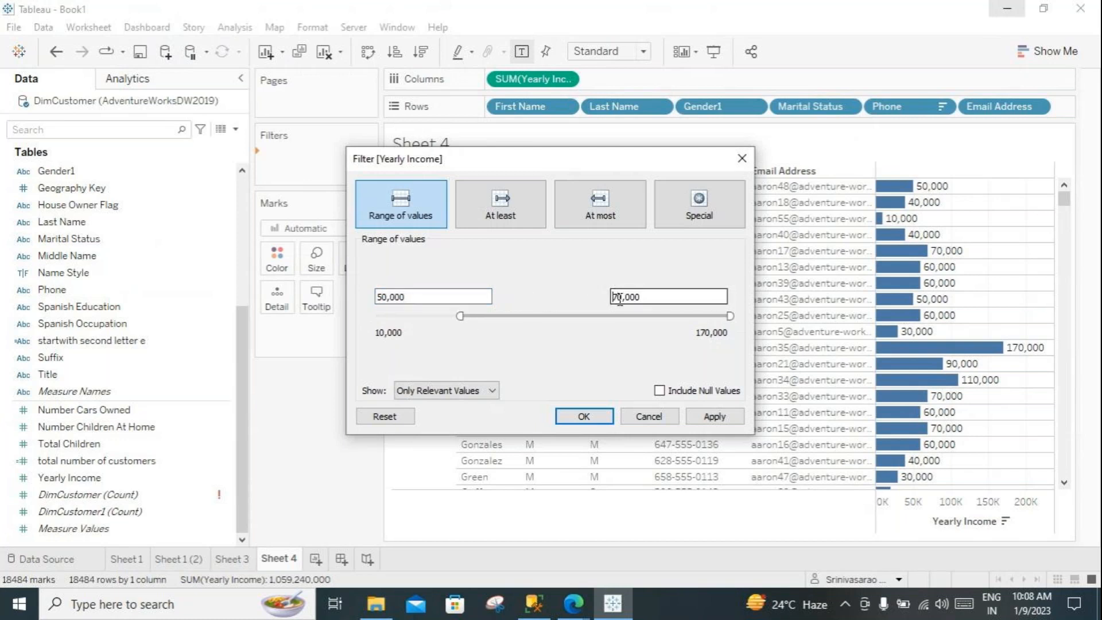
{"action": "key", "text": "Tab"}
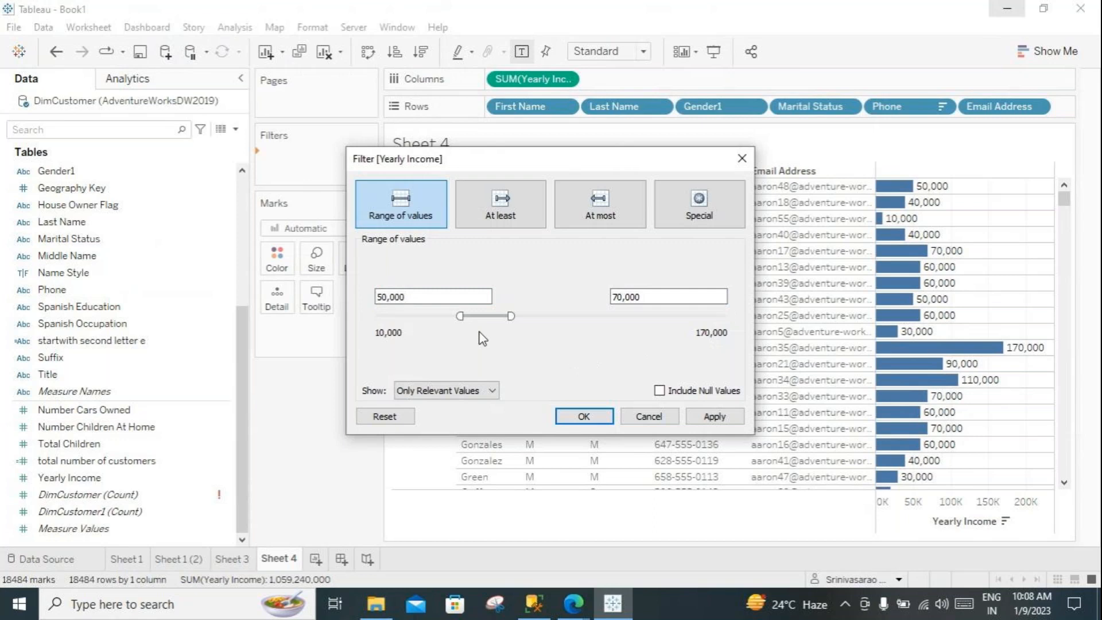
{"action": "left_click", "coordinate": [706, 418]}
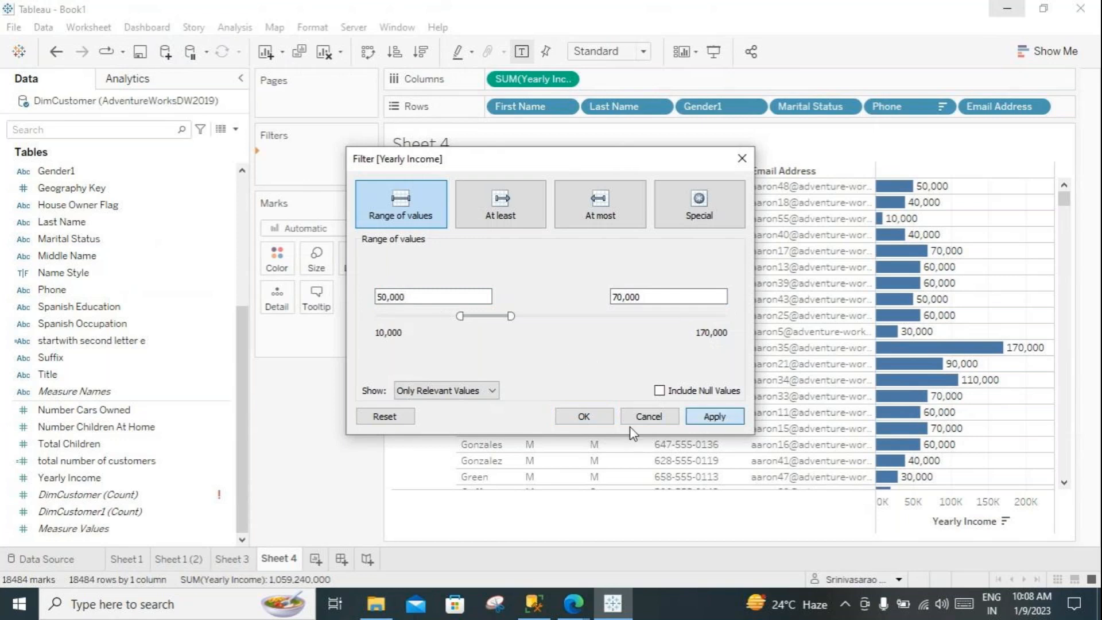
{"action": "left_click", "coordinate": [584, 417]}
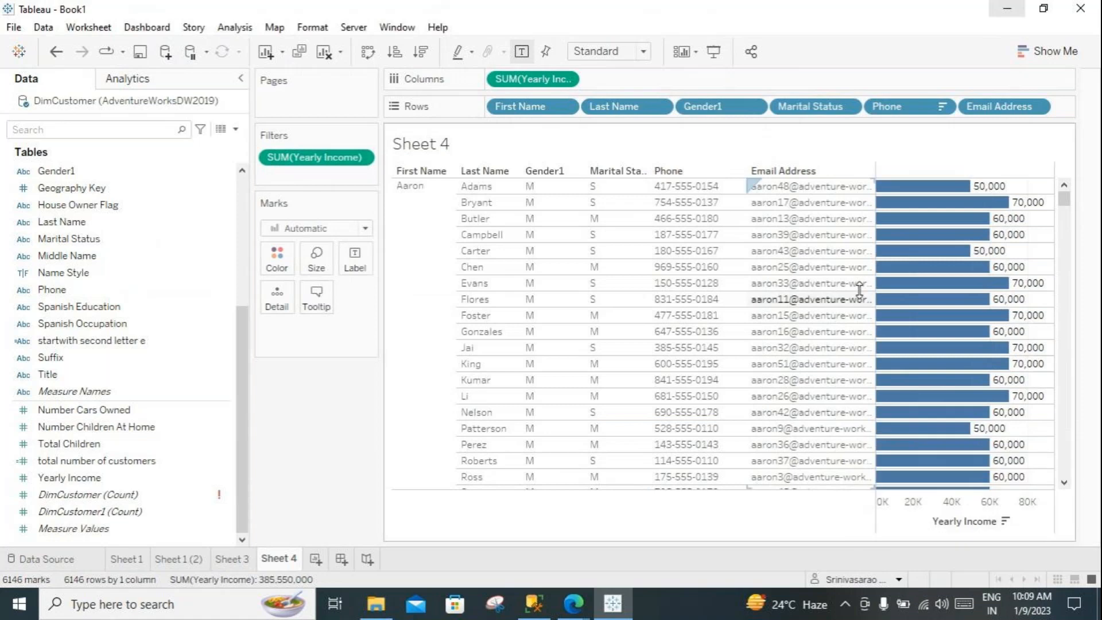
Step: Look through the filtered customer rows with their yearly incomes and return to the start of the list
{"action": "scroll", "coordinate": [961, 275], "scroll_direction": "down", "scroll_amount": 15}
{"action": "scroll", "coordinate": [961, 266], "scroll_direction": "down", "scroll_amount": 15}
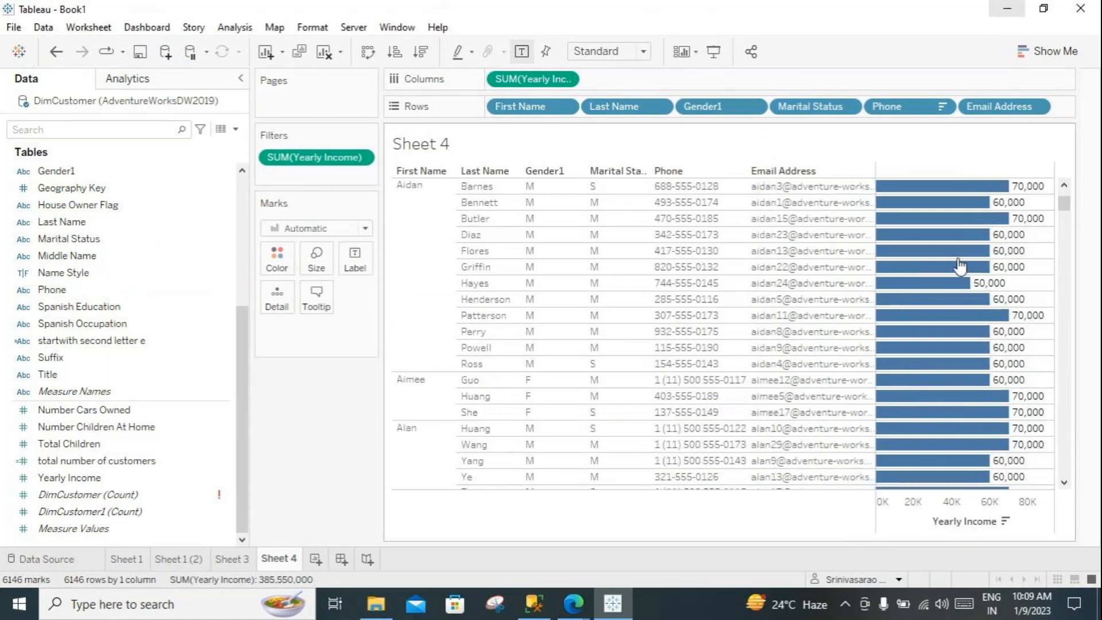
{"action": "scroll", "coordinate": [961, 264], "scroll_direction": "down", "scroll_amount": 5}
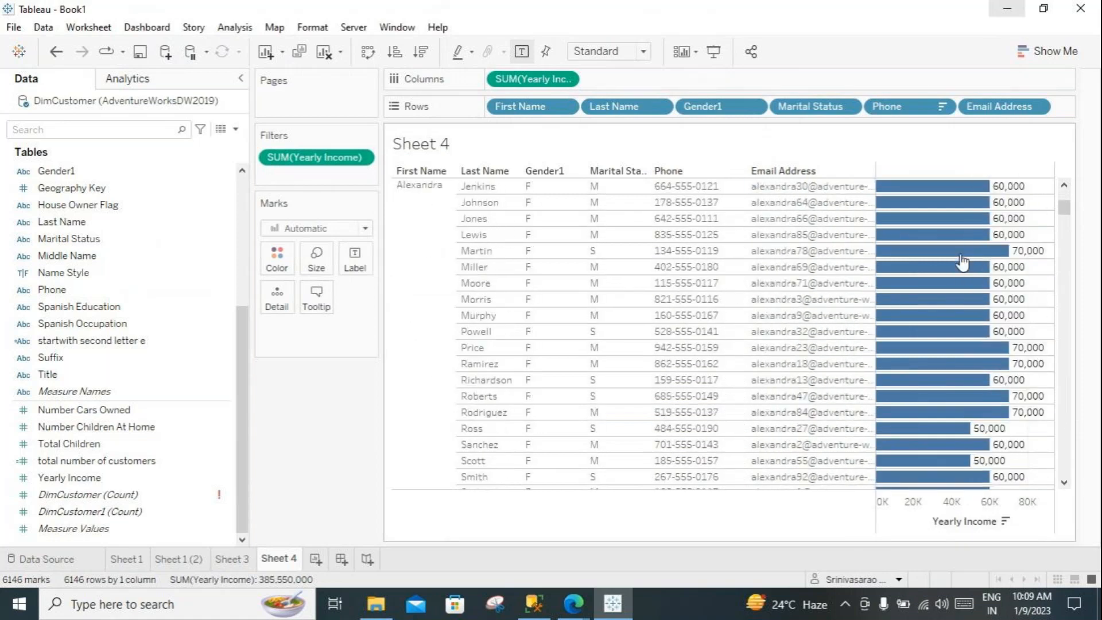
{"action": "scroll", "coordinate": [962, 261], "scroll_direction": "down", "scroll_amount": 15}
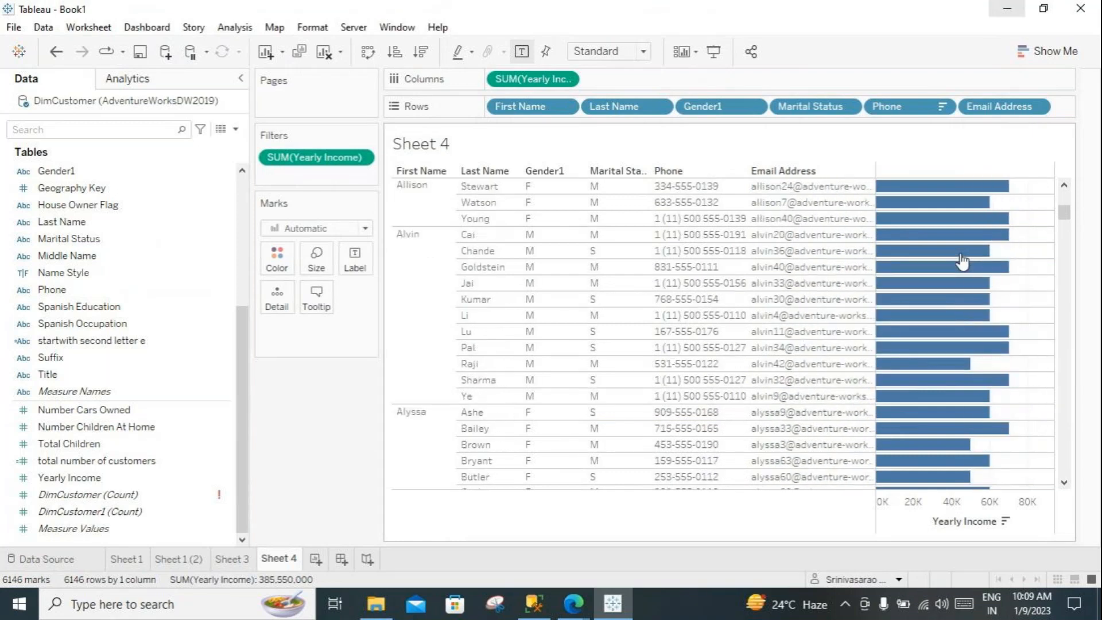
{"action": "left_click_drag", "start_coordinate": [1064, 213], "coordinate": [1066, 189]}
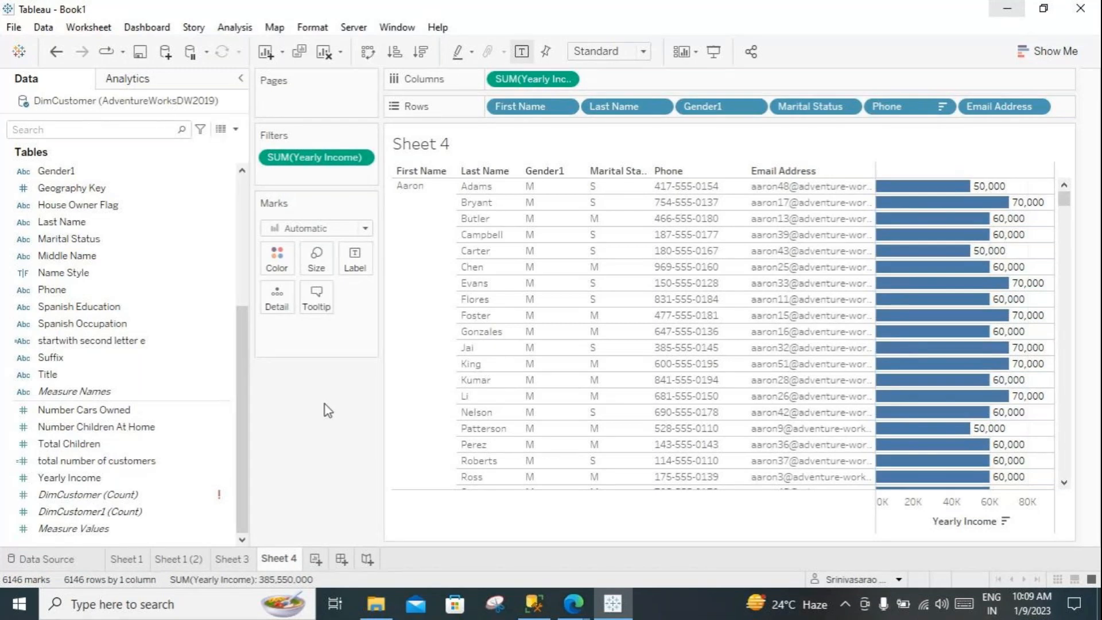
Step: Review the Gender1 filter and customer count on Sheet 3, comparing it with the income view on Sheet 4
{"action": "left_click", "coordinate": [232, 562]}
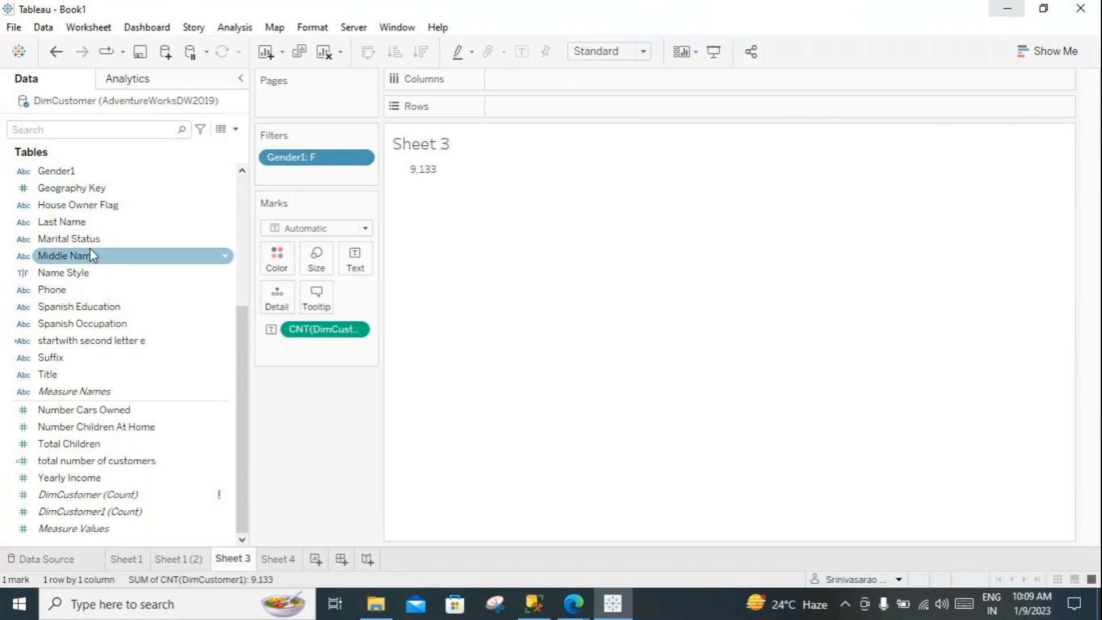
{"action": "left_click", "coordinate": [93, 290]}
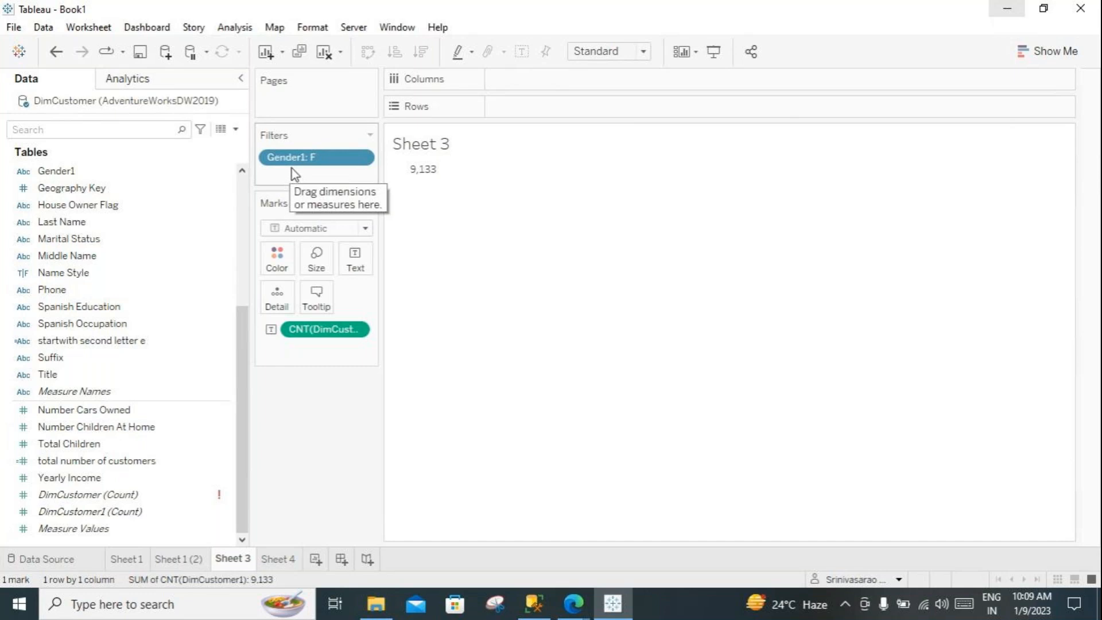
{"action": "left_click", "coordinate": [292, 558]}
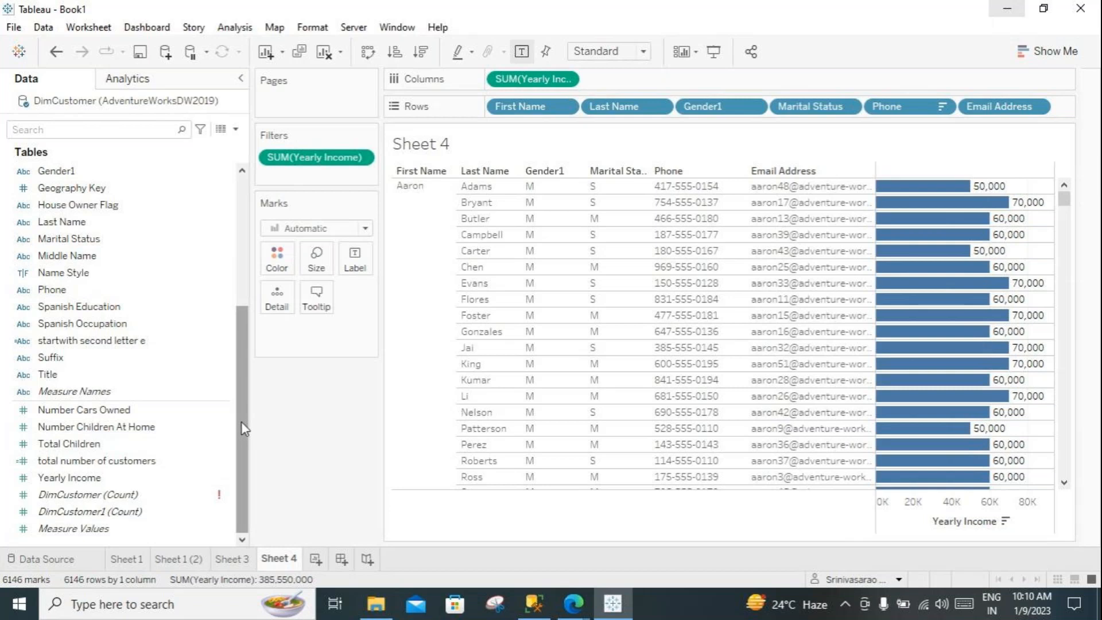
{"action": "left_click_drag", "start_coordinate": [242, 422], "coordinate": [243, 505]}
{"action": "left_click", "coordinate": [247, 565]}
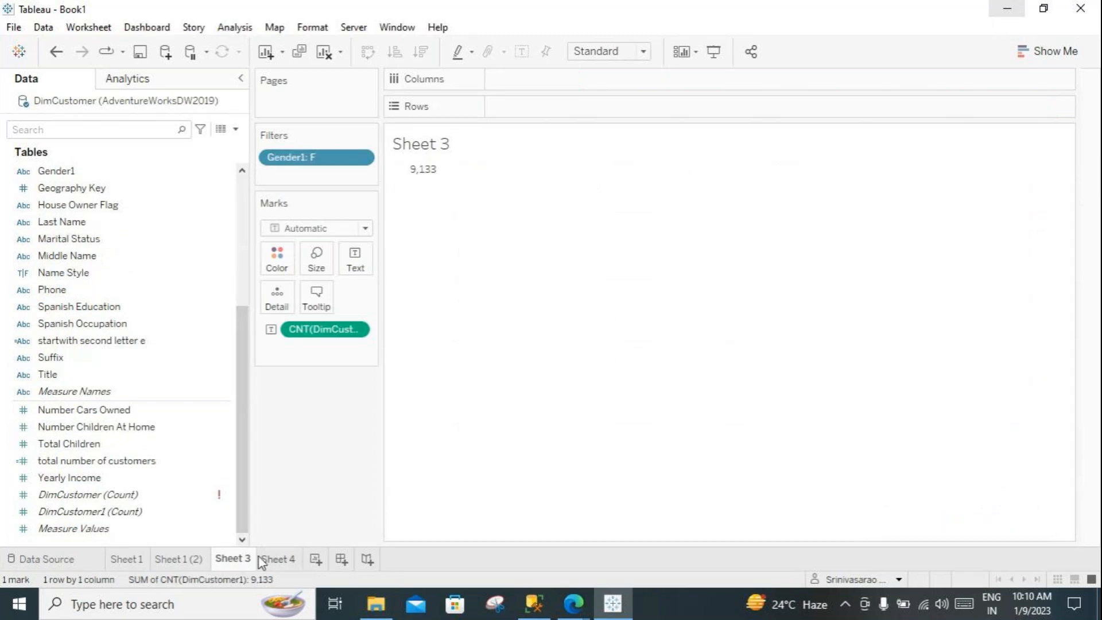
{"action": "left_click", "coordinate": [277, 560]}
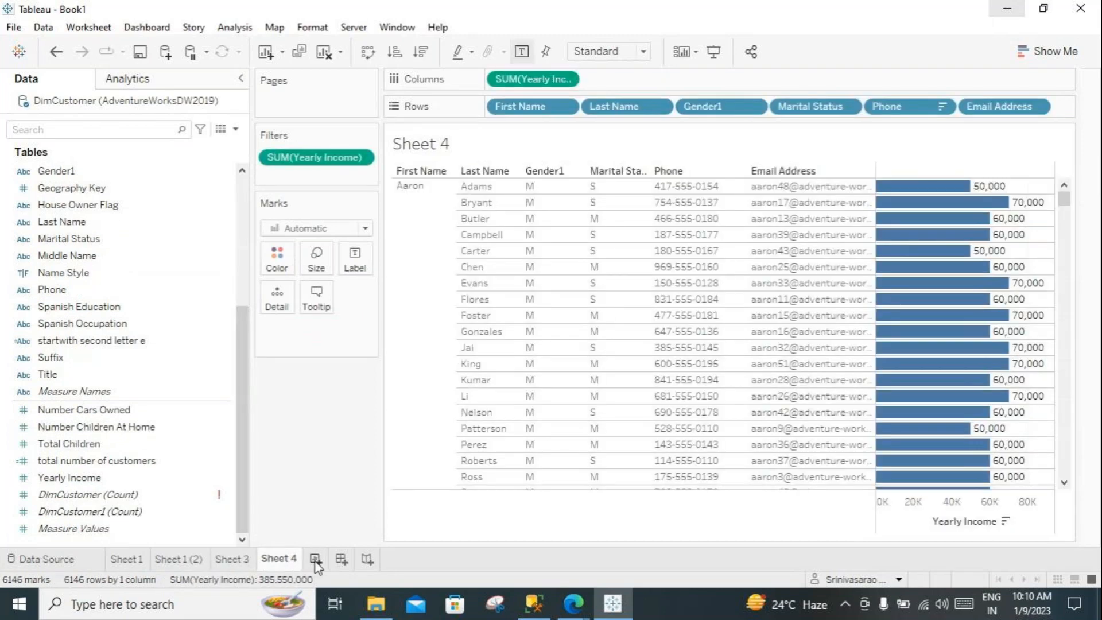
Step: Add a new worksheet after Sheet 4 and look through the DimCustomer fields available for it
{"action": "left_click", "coordinate": [315, 561]}
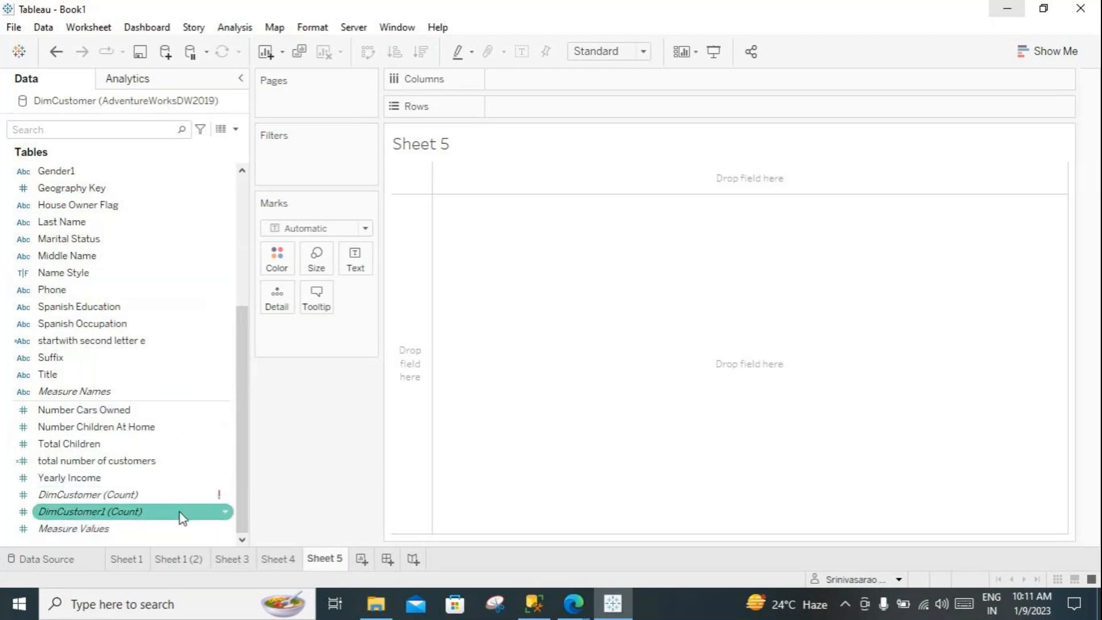
{"action": "scroll", "coordinate": [126, 379], "scroll_direction": "up", "scroll_amount": 5}
{"action": "left_click_drag", "start_coordinate": [243, 352], "coordinate": [230, 500]}
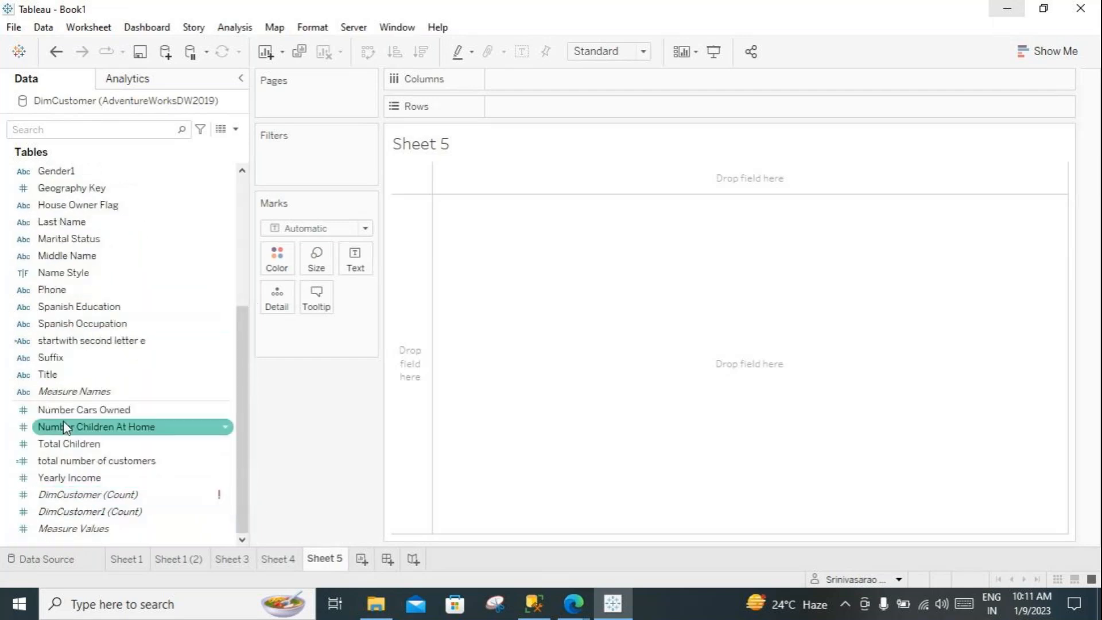
Step: Connect the saved Sample - Superstore data source, view its related tables, and return to Sheet 5
{"action": "left_click", "coordinate": [19, 51]}
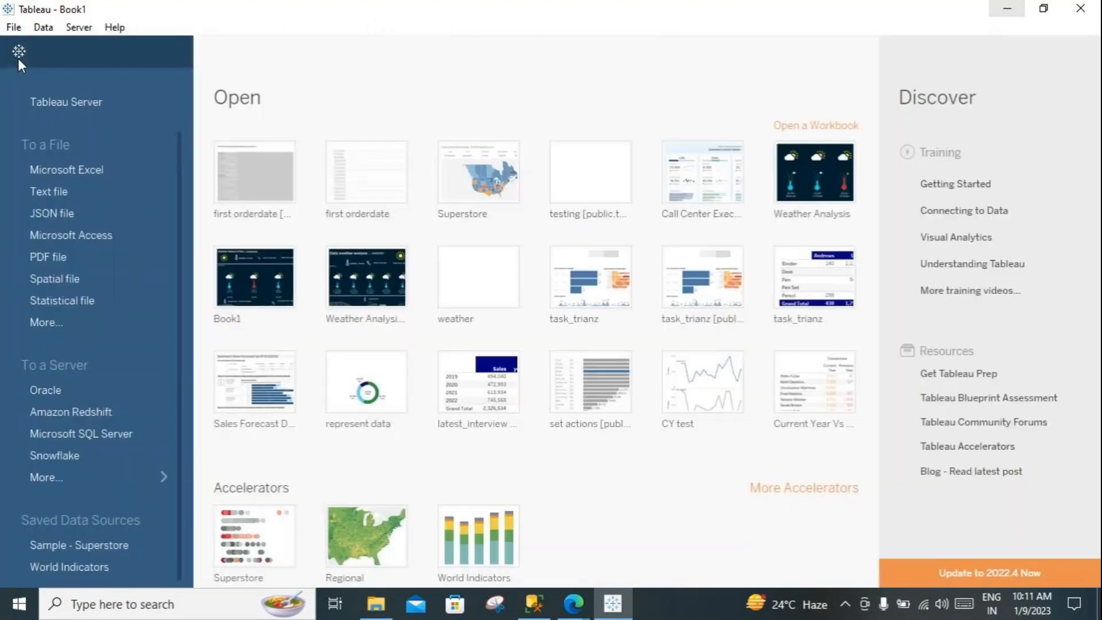
{"action": "left_click", "coordinate": [103, 545]}
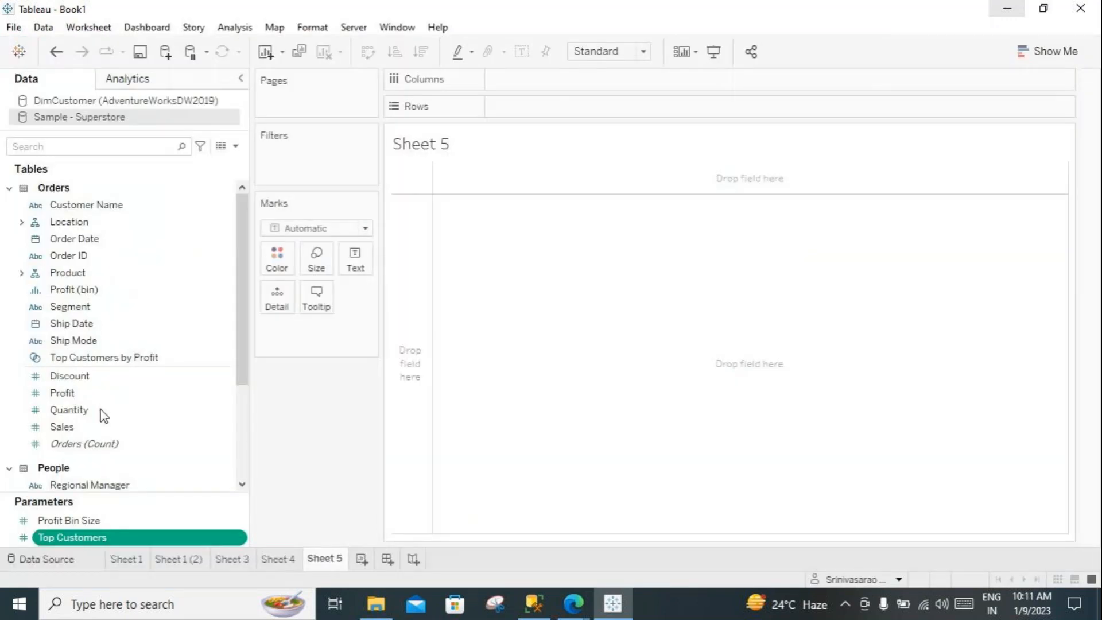
{"action": "left_click", "coordinate": [51, 562]}
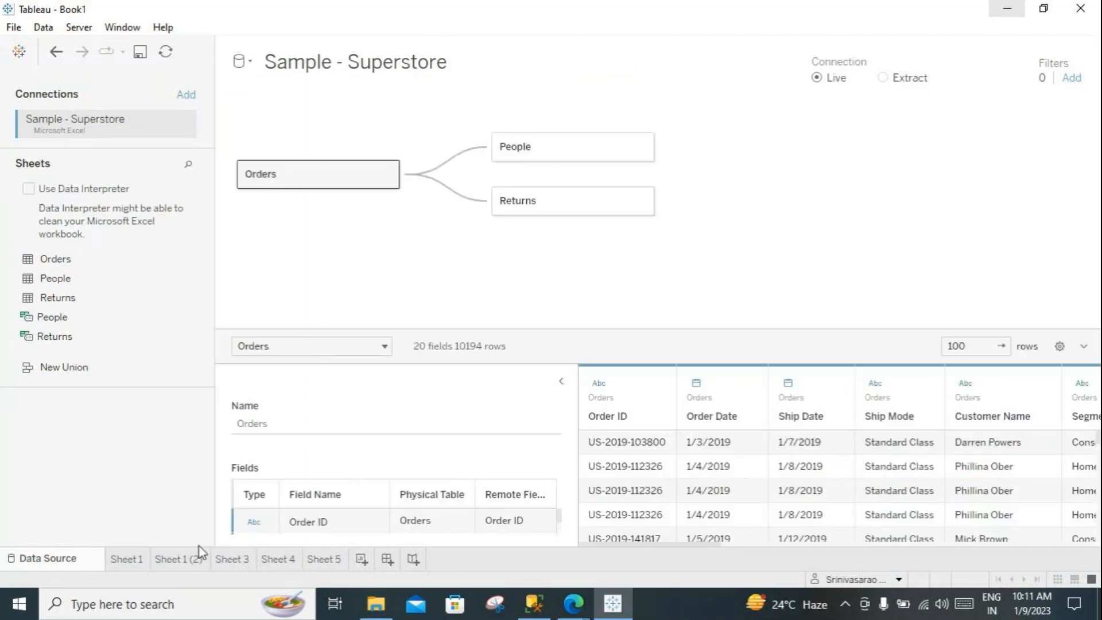
{"action": "left_click", "coordinate": [323, 560]}
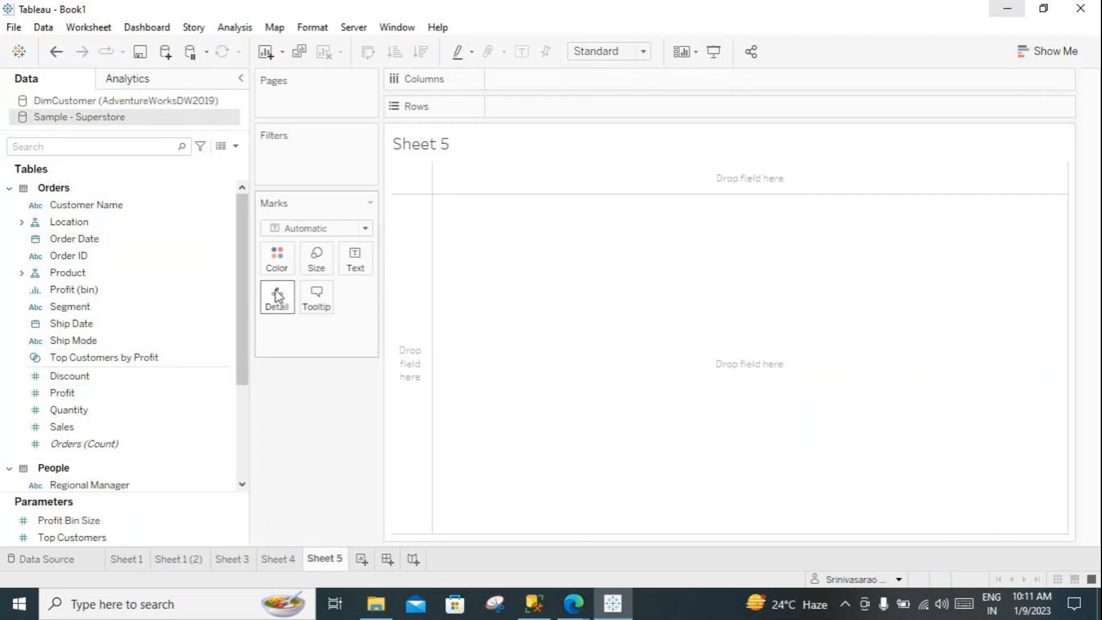
Step: Place the Orders (Count) field from Sample - Superstore on Text in Sheet 5
{"action": "left_click_drag", "start_coordinate": [243, 291], "coordinate": [248, 415]}
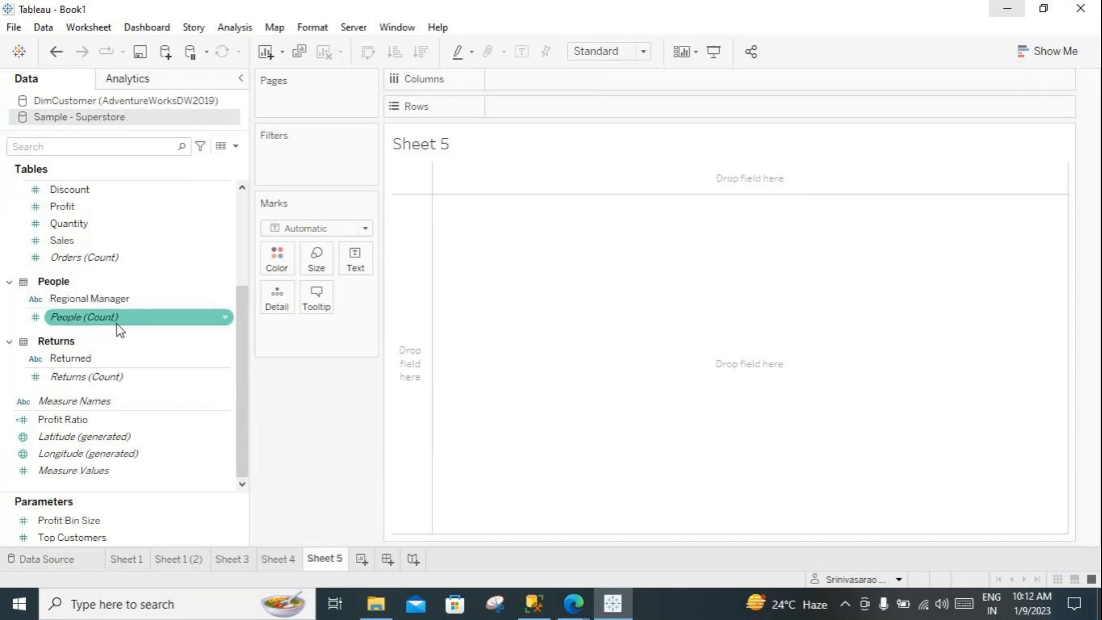
{"action": "left_click", "coordinate": [107, 261]}
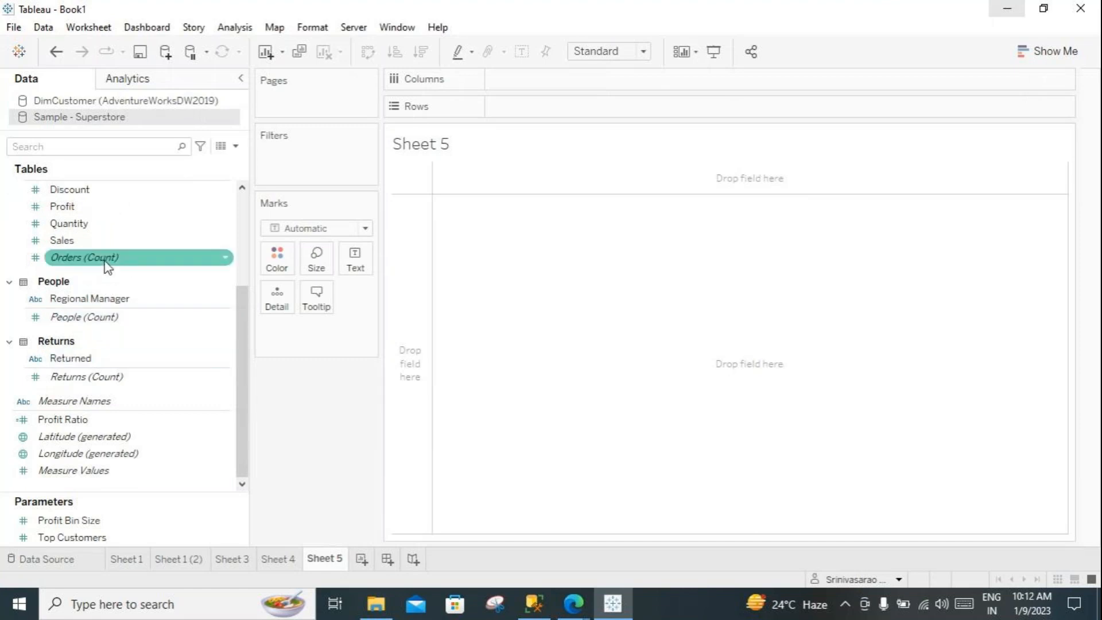
{"action": "left_click_drag", "start_coordinate": [82, 261], "coordinate": [350, 261]}
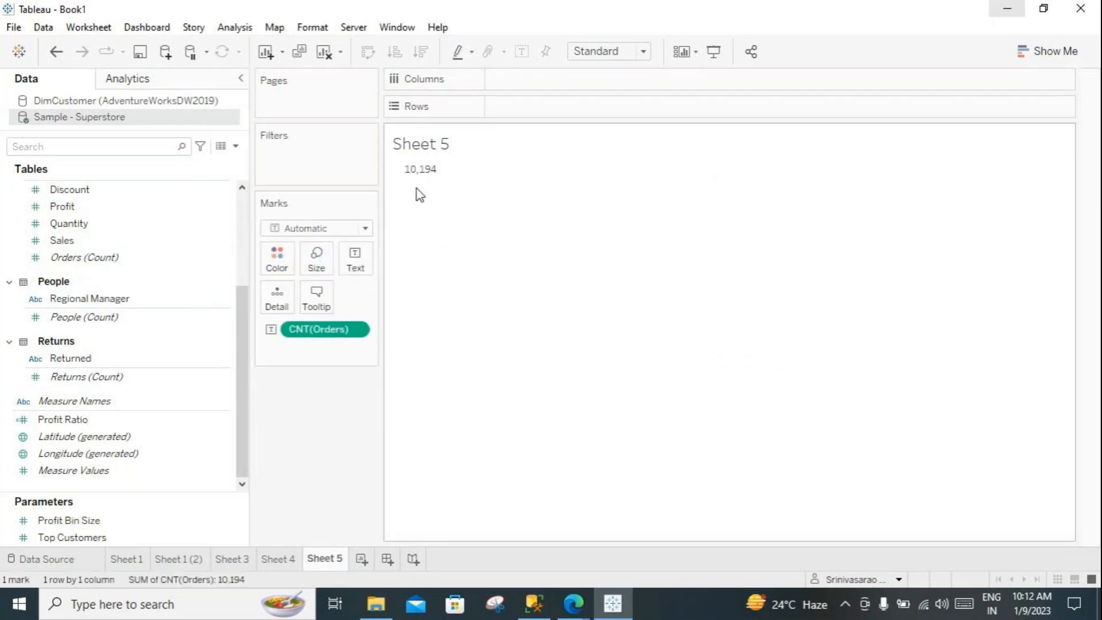
{"action": "left_click", "coordinate": [101, 261]}
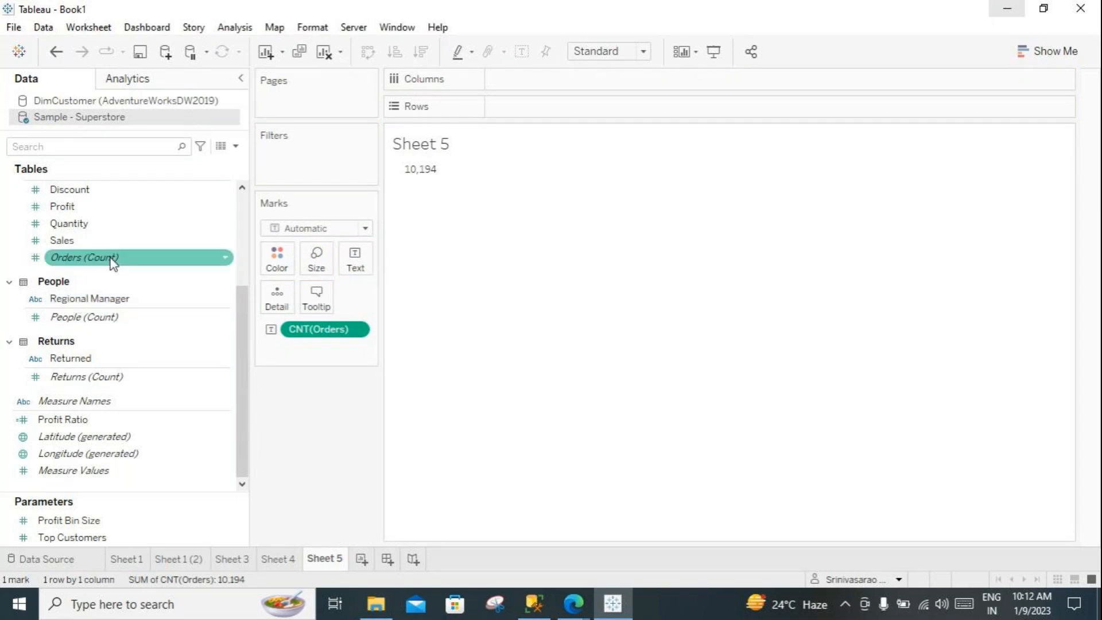
{"action": "mouse_move", "coordinate": [102, 263]}
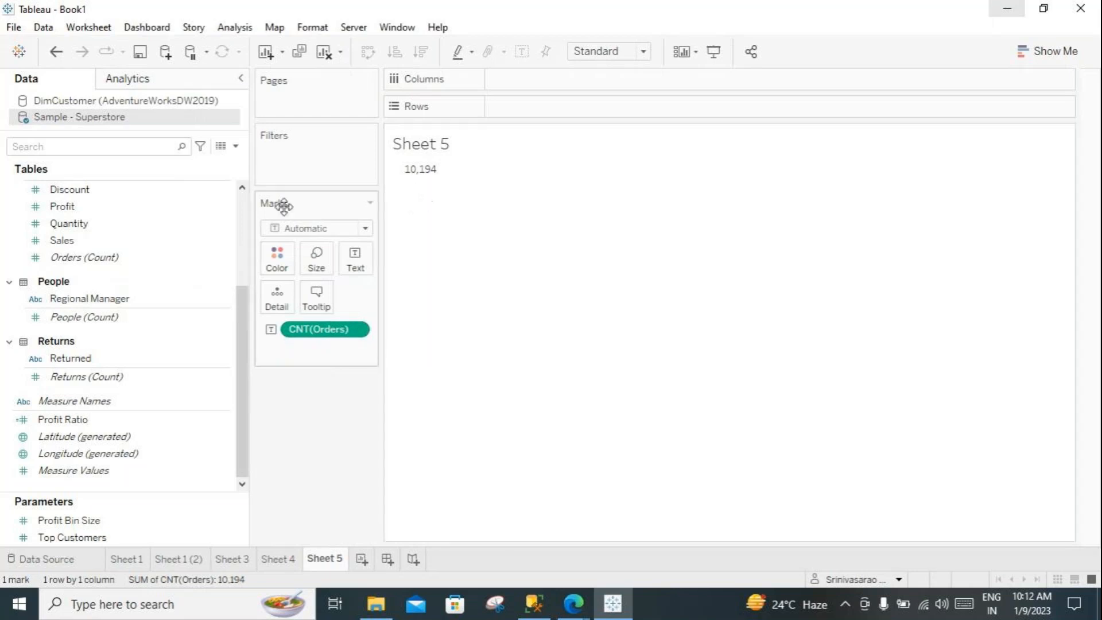
Step: Switch back to the DimCustomer data source and remove the Orders count from Sheet 5
{"action": "left_click", "coordinate": [107, 102]}
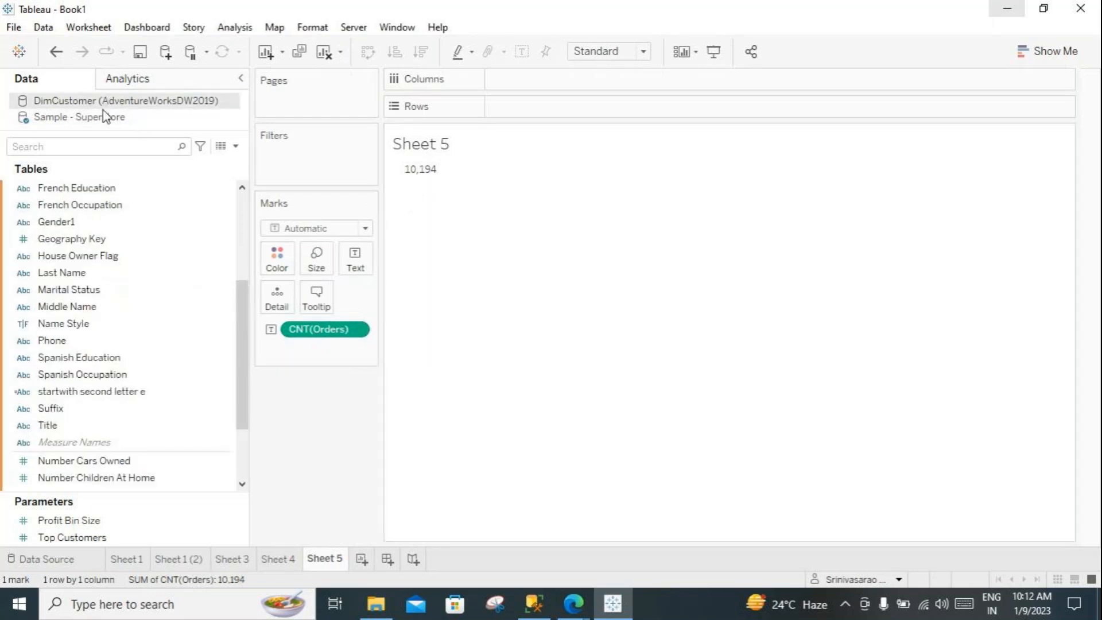
{"action": "scroll", "coordinate": [155, 413], "scroll_direction": "down", "scroll_amount": 2}
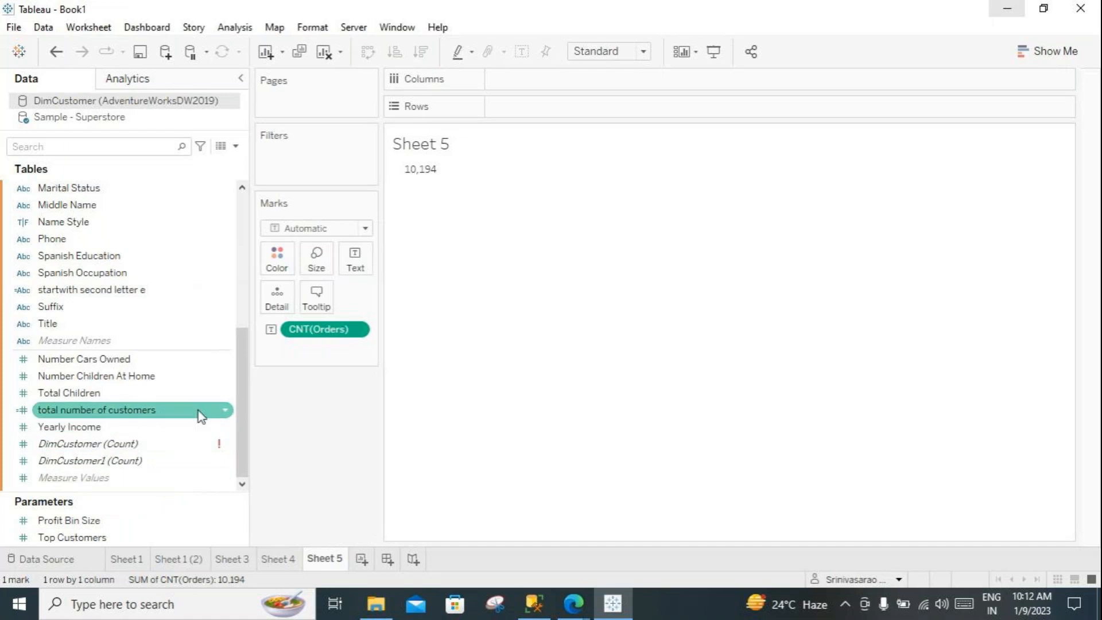
{"action": "left_click_drag", "start_coordinate": [333, 334], "coordinate": [314, 464]}
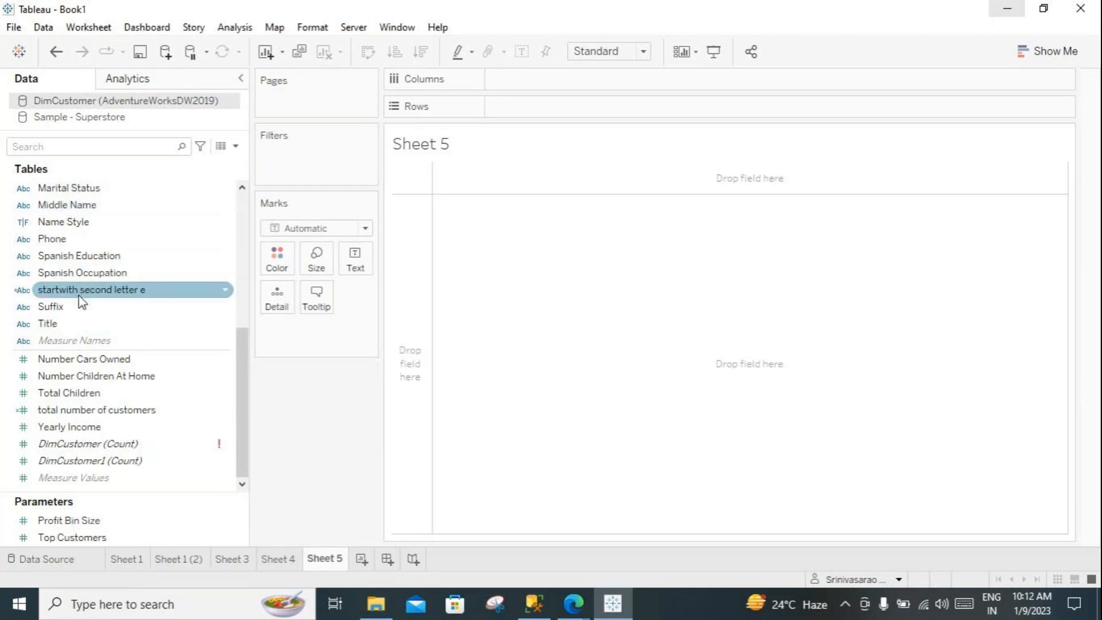
Step: Look through the DimCustomer dimensions and measures for fields to use on the empty sheet
{"action": "scroll", "coordinate": [87, 328], "scroll_direction": "up", "scroll_amount": 4}
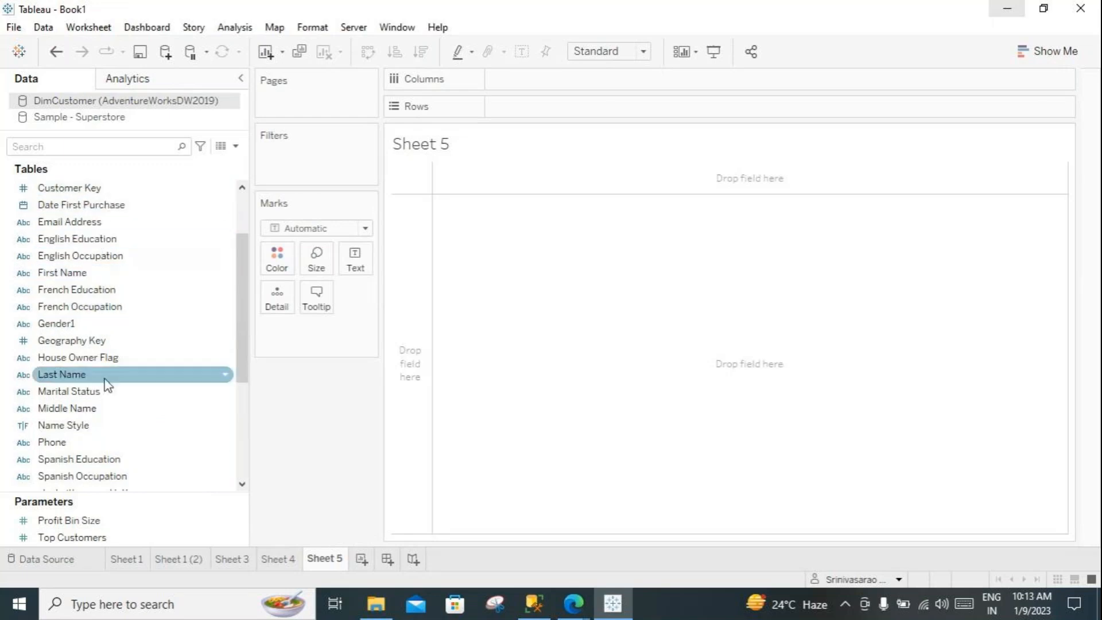
{"action": "scroll", "coordinate": [108, 391], "scroll_direction": "down", "scroll_amount": 4}
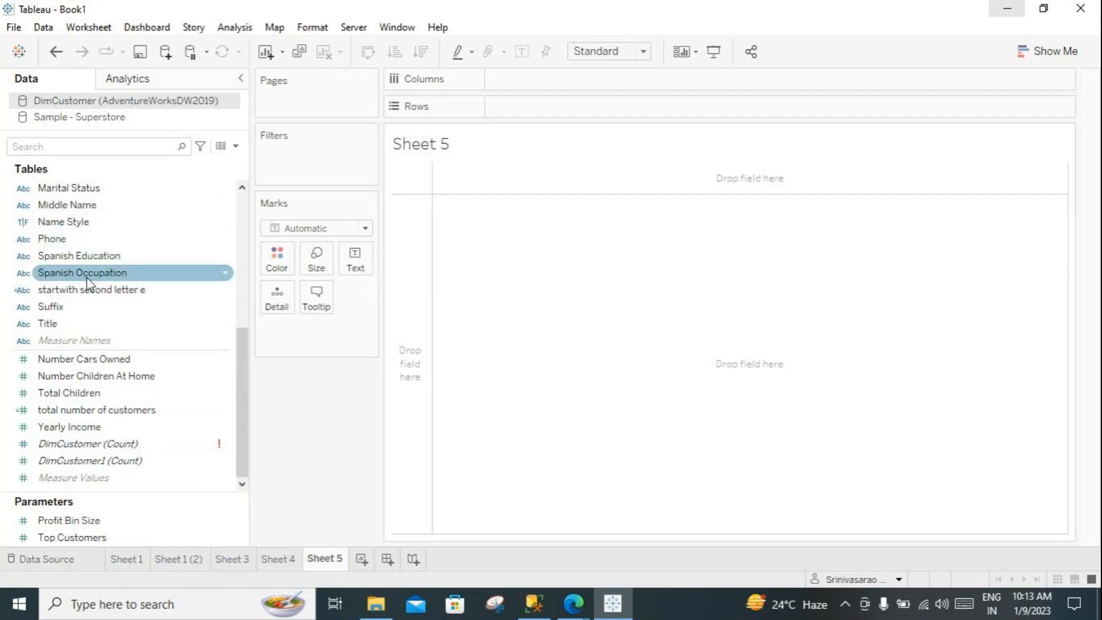
{"action": "scroll", "coordinate": [86, 307], "scroll_direction": "up", "scroll_amount": 6}
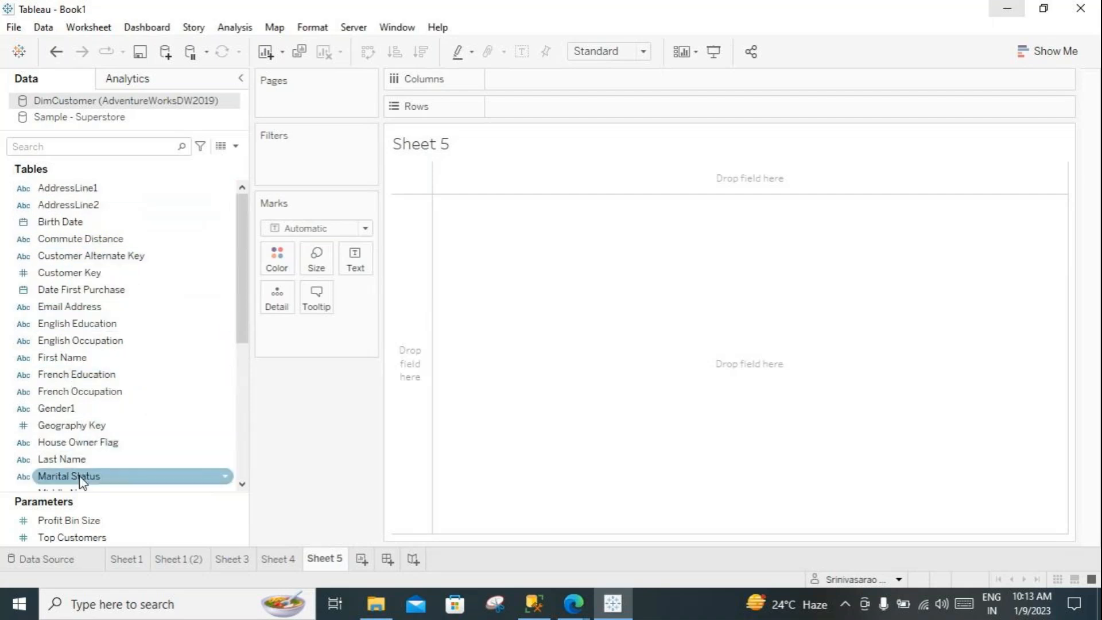
{"action": "scroll", "coordinate": [66, 369], "scroll_direction": "down", "scroll_amount": 5}
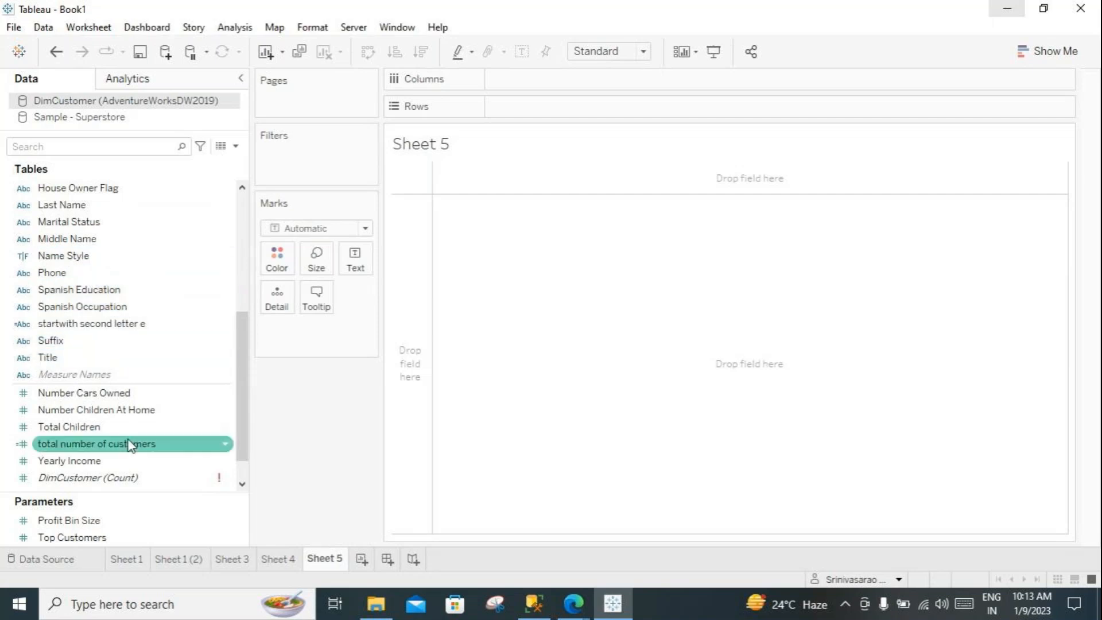
Step: Convert the Customer Key dimension to continuous
{"action": "scroll", "coordinate": [94, 353], "scroll_direction": "up", "scroll_amount": 4}
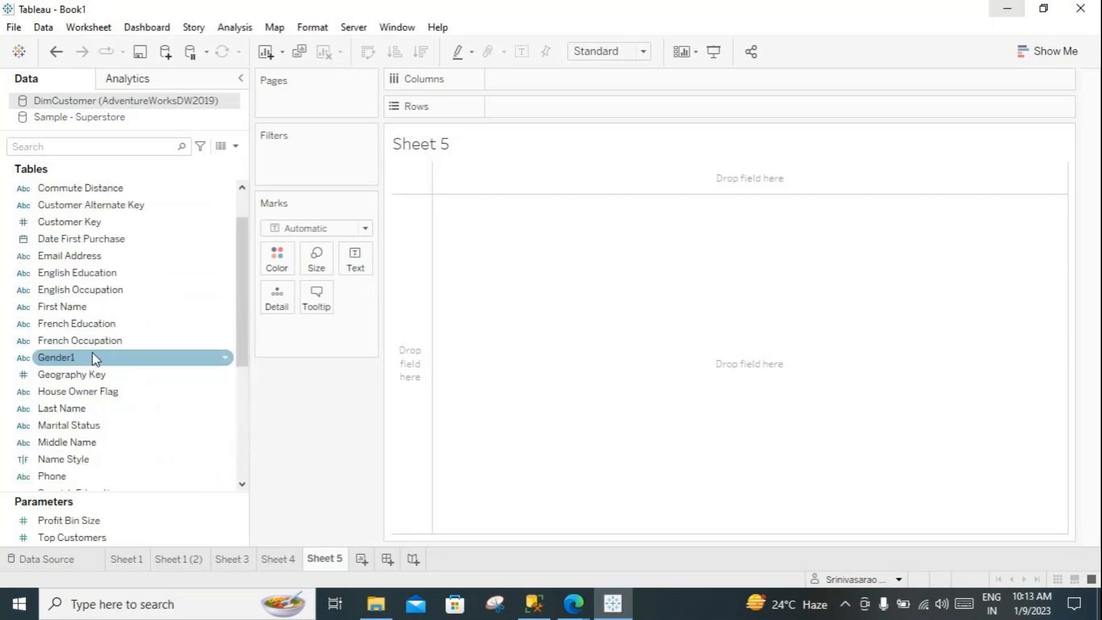
{"action": "left_click", "coordinate": [86, 223]}
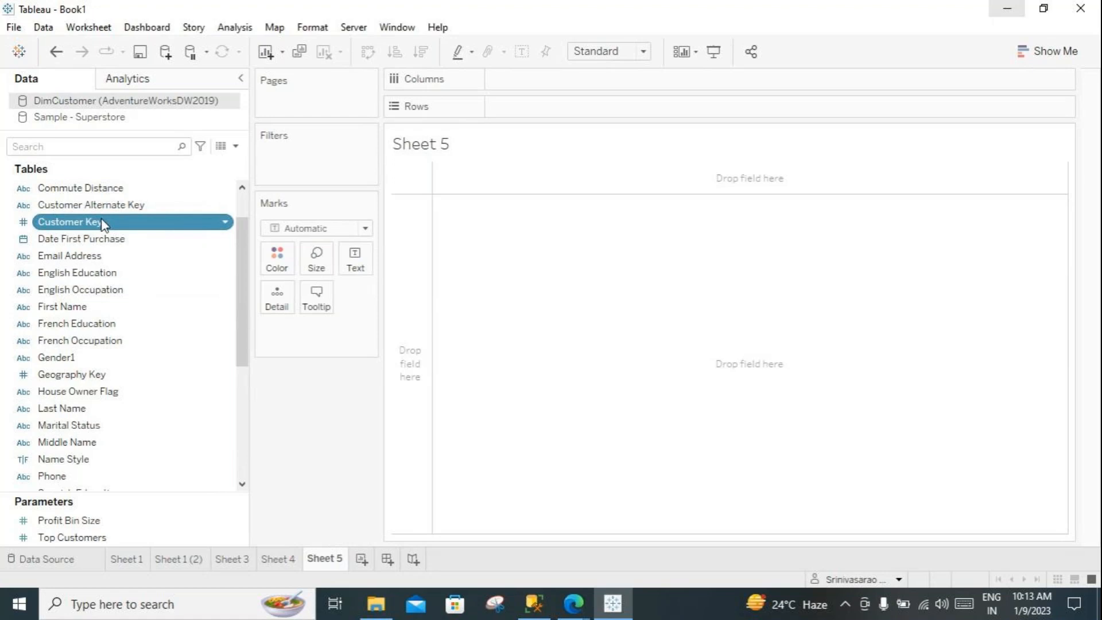
{"action": "left_click", "coordinate": [221, 223]}
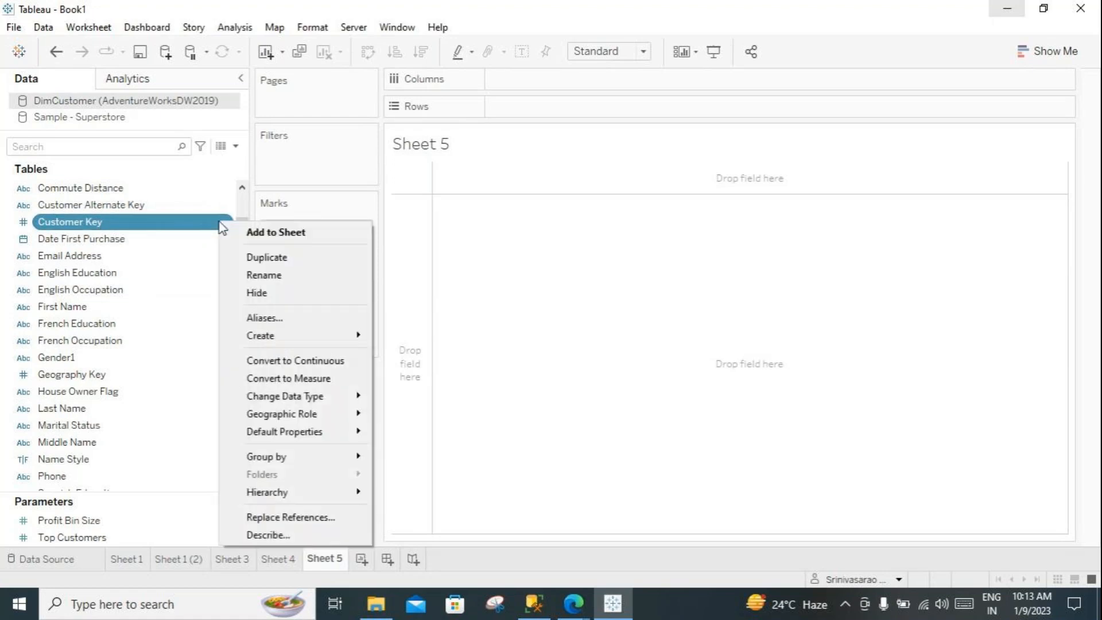
{"action": "left_click", "coordinate": [263, 362]}
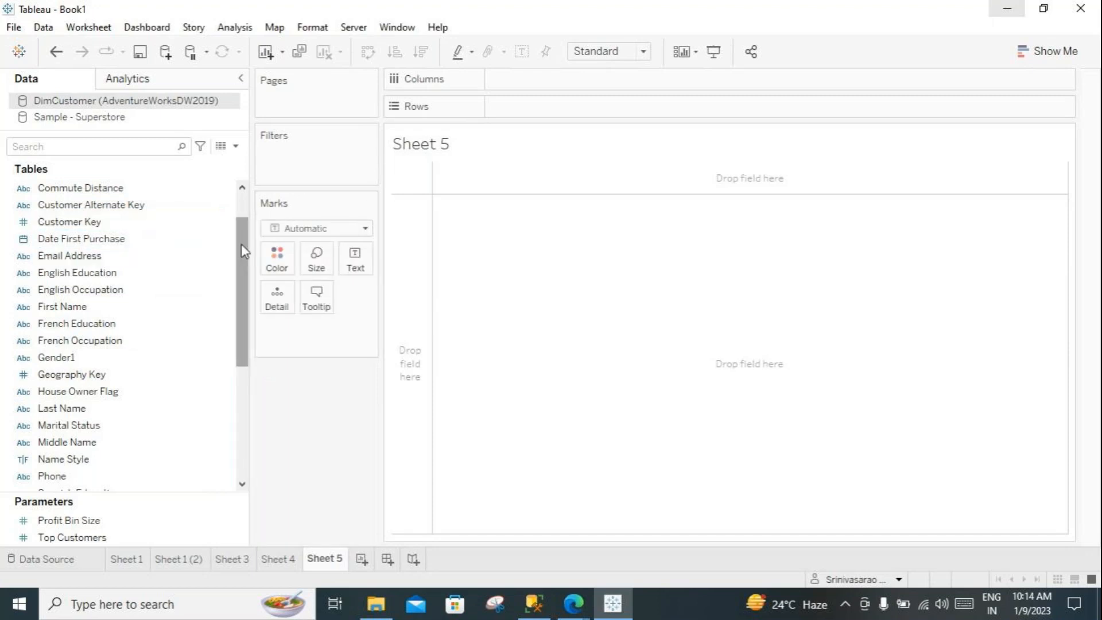
Step: Convert the continuous Customer Key dimension to a measure
{"action": "scroll", "coordinate": [246, 248], "scroll_direction": "down", "scroll_amount": 2}
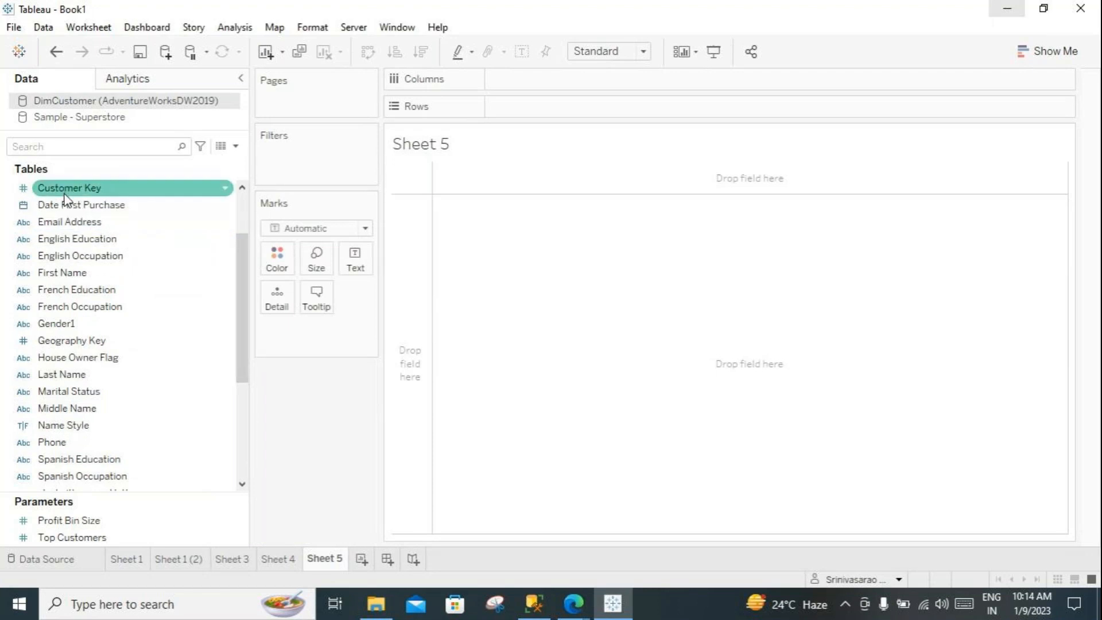
{"action": "right_click", "coordinate": [214, 189]}
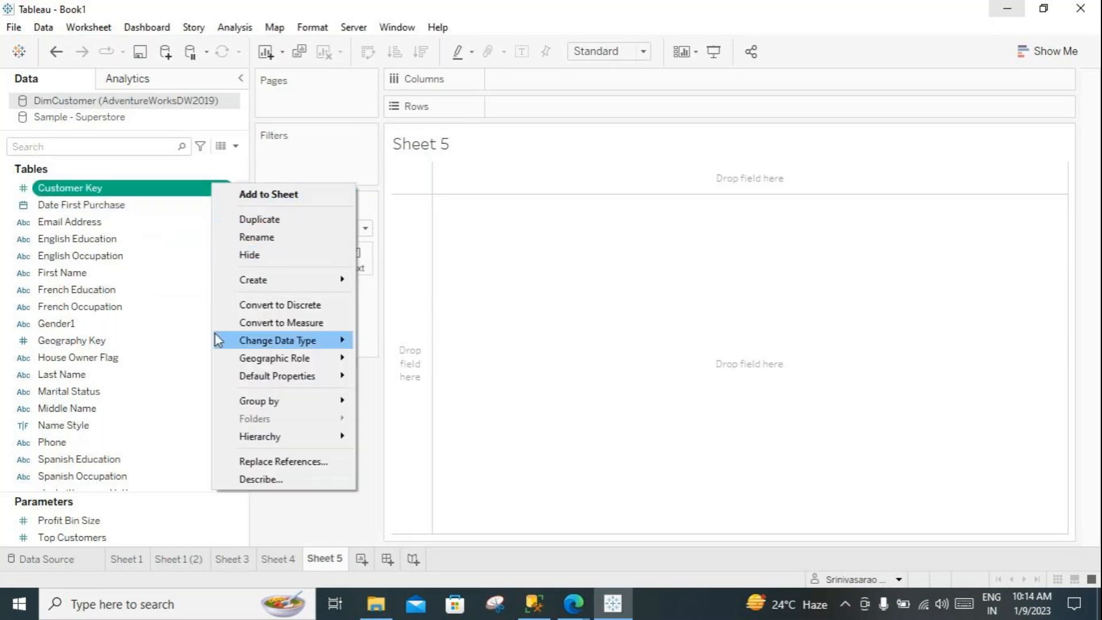
{"action": "left_click", "coordinate": [237, 323]}
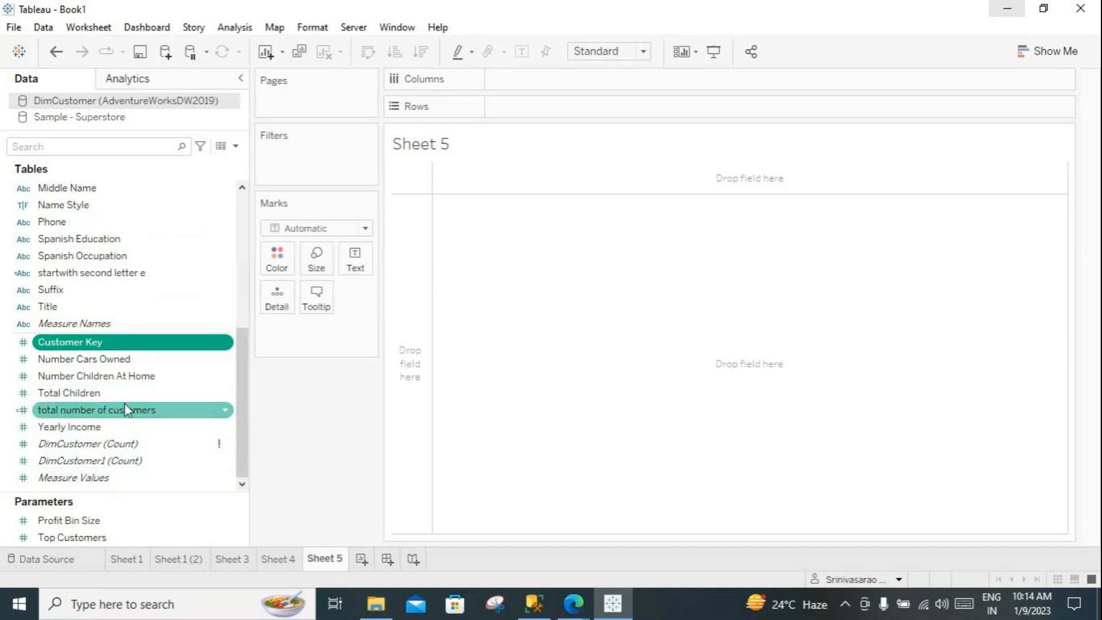
Step: Convert the Customer Key measure back to a dimension and check its available field conversions
{"action": "left_click", "coordinate": [224, 344]}
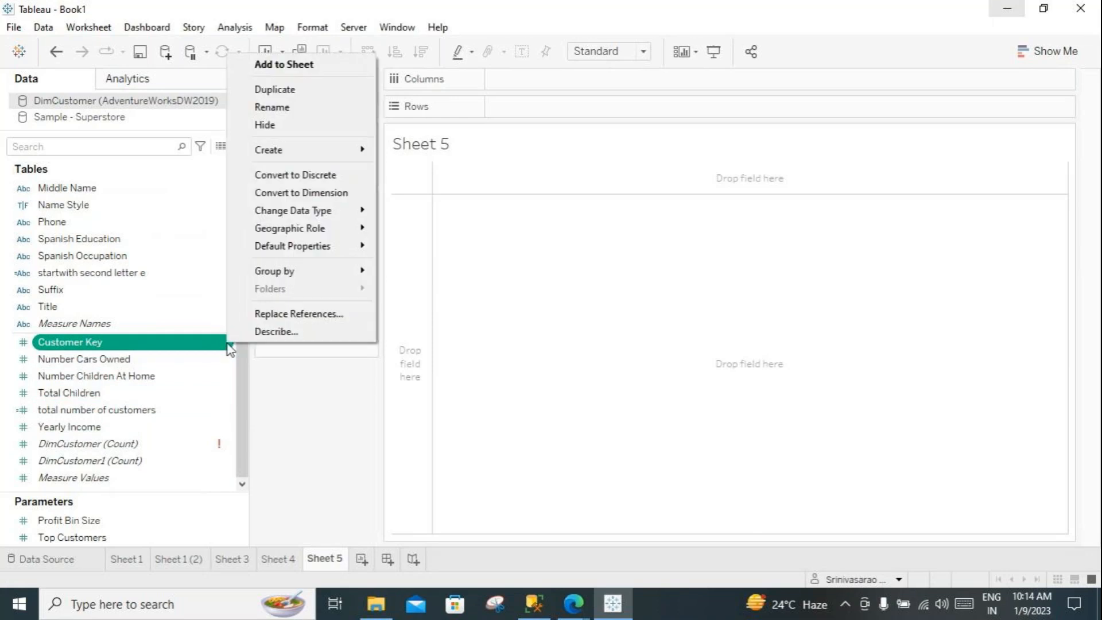
{"action": "left_click", "coordinate": [308, 198]}
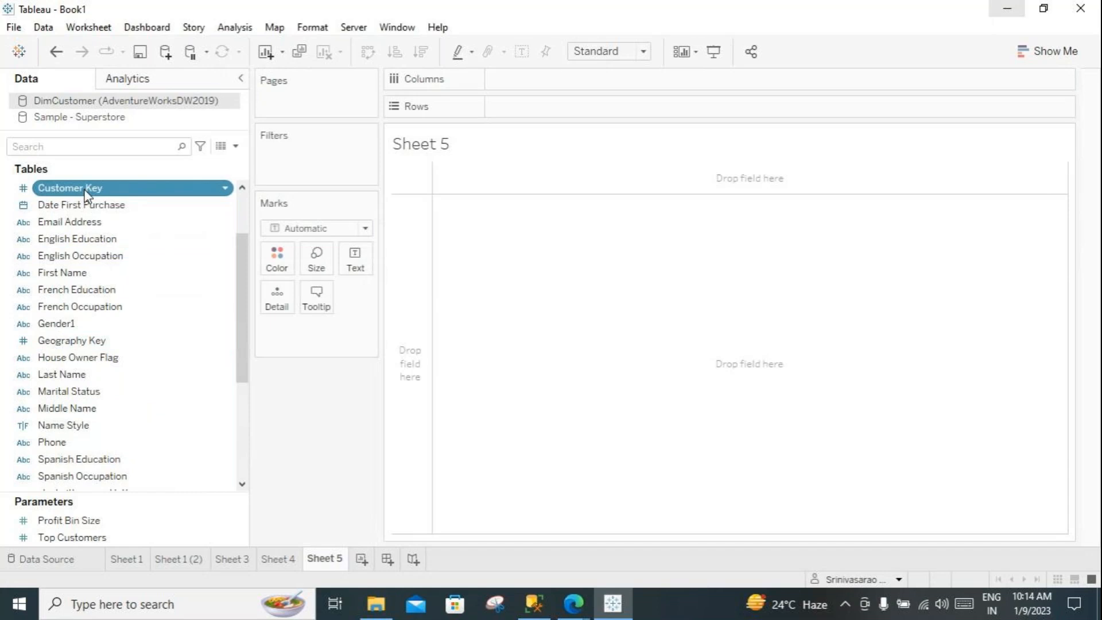
{"action": "left_click", "coordinate": [225, 189]}
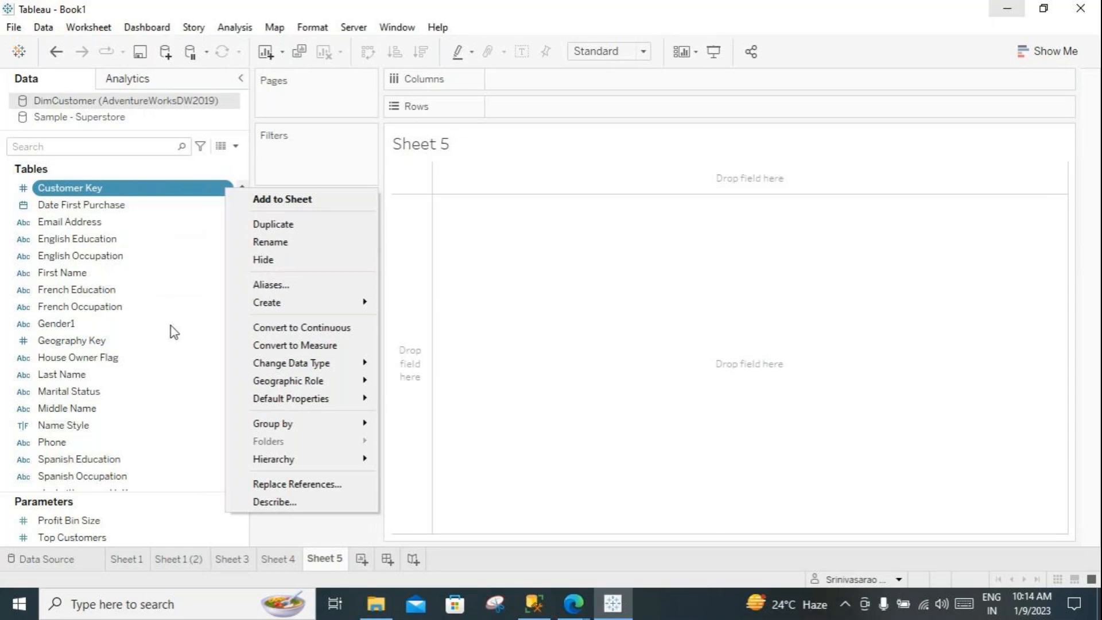
{"action": "left_click", "coordinate": [110, 256]}
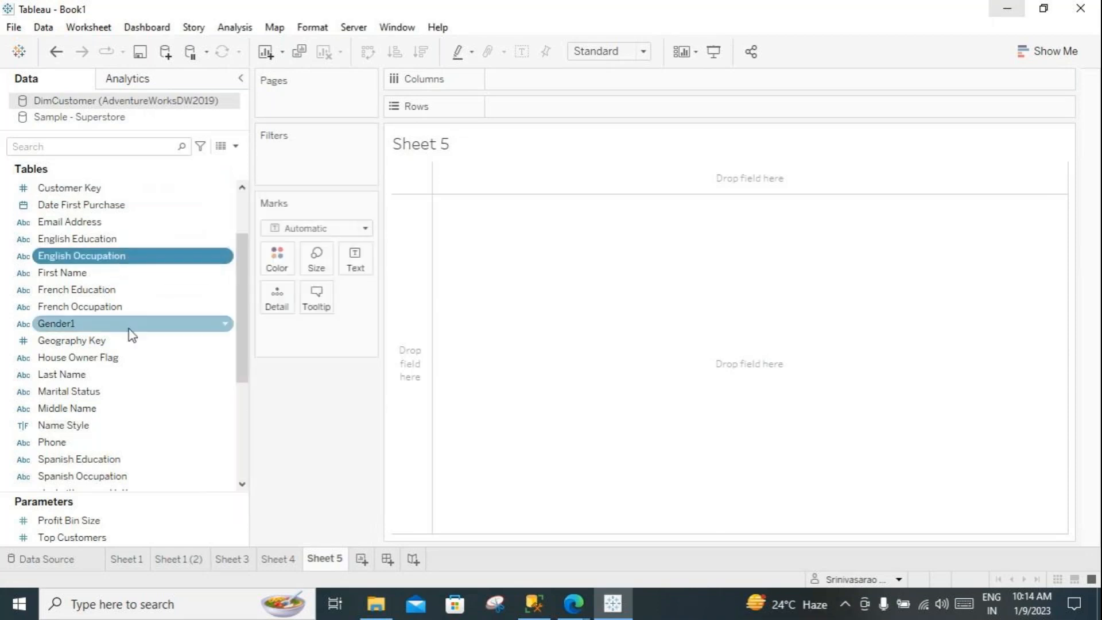
Step: Convert the First Name dimension to a measure
{"action": "scroll", "coordinate": [165, 457], "scroll_direction": "down", "scroll_amount": 4}
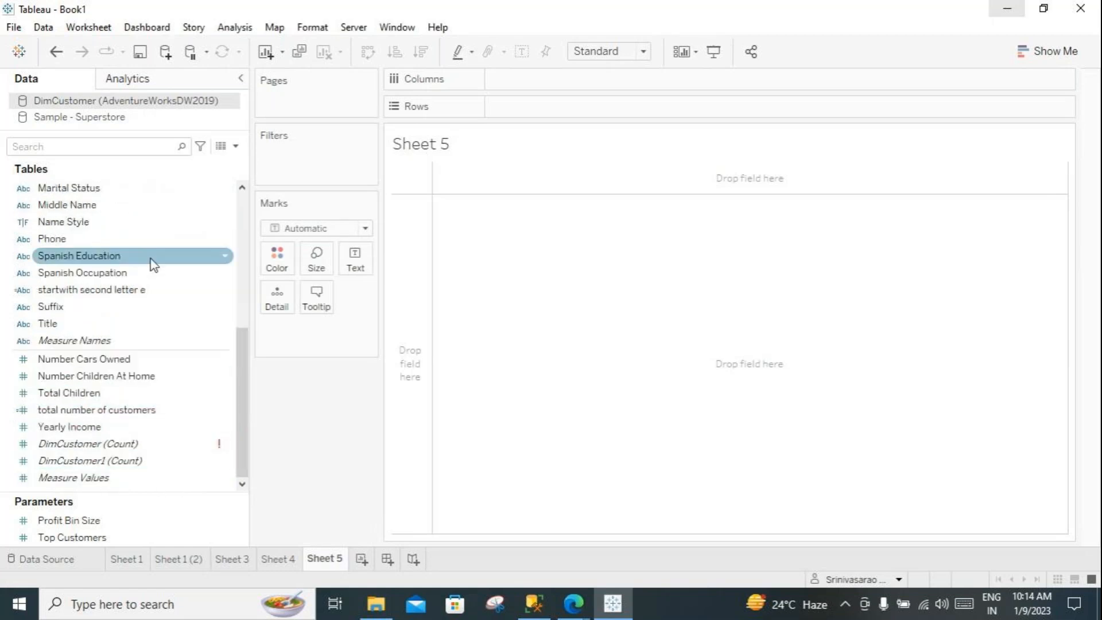
{"action": "scroll", "coordinate": [140, 375], "scroll_direction": "up", "scroll_amount": 3}
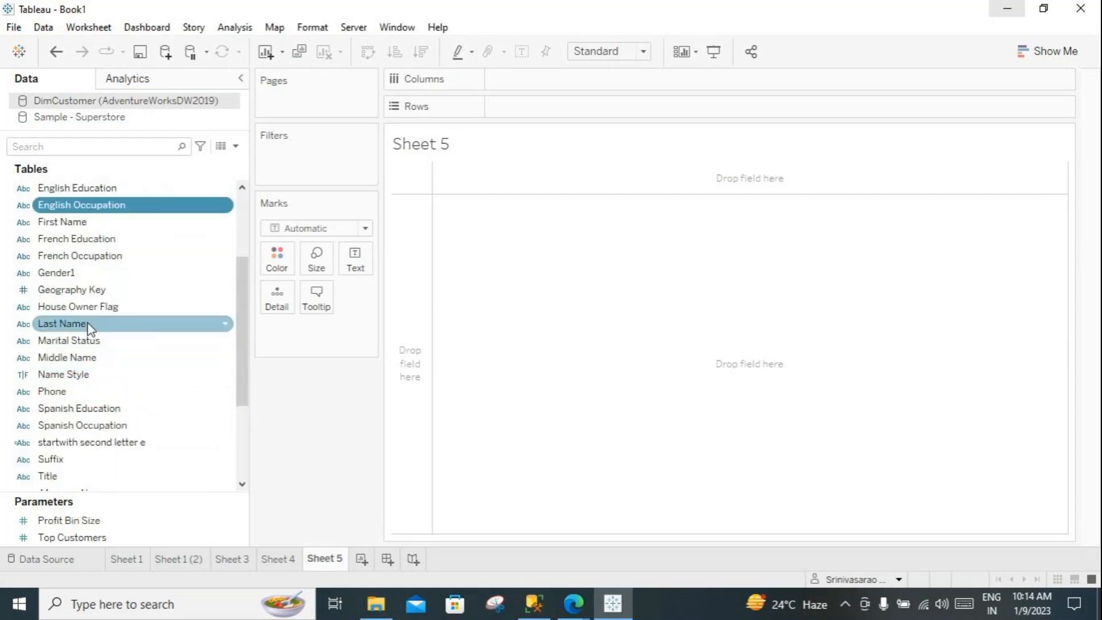
{"action": "left_click", "coordinate": [73, 223]}
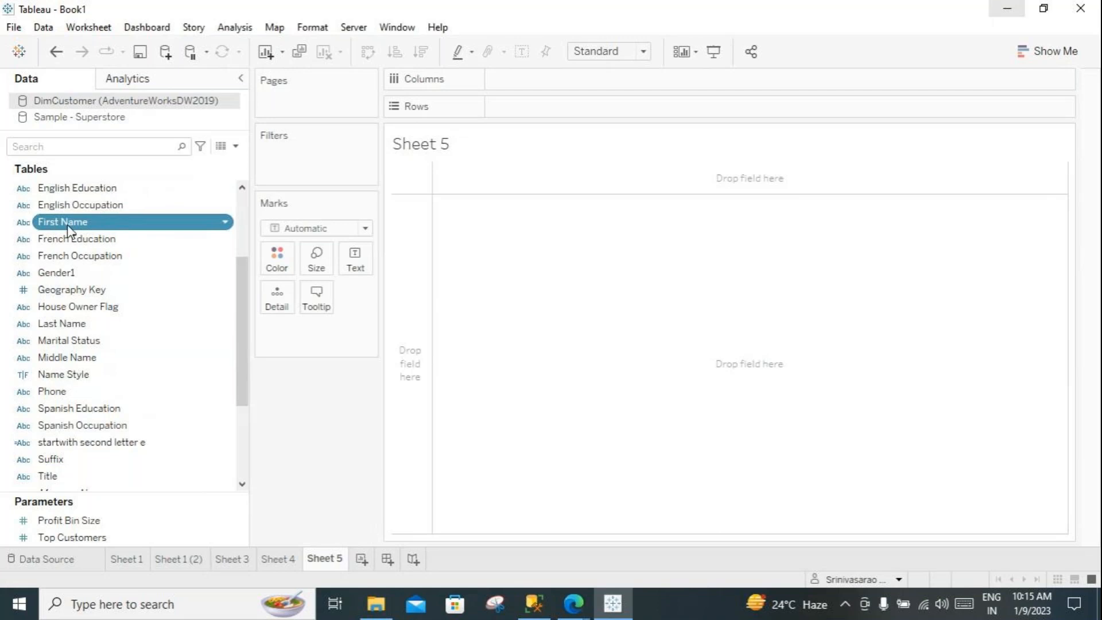
{"action": "right_click", "coordinate": [67, 225]}
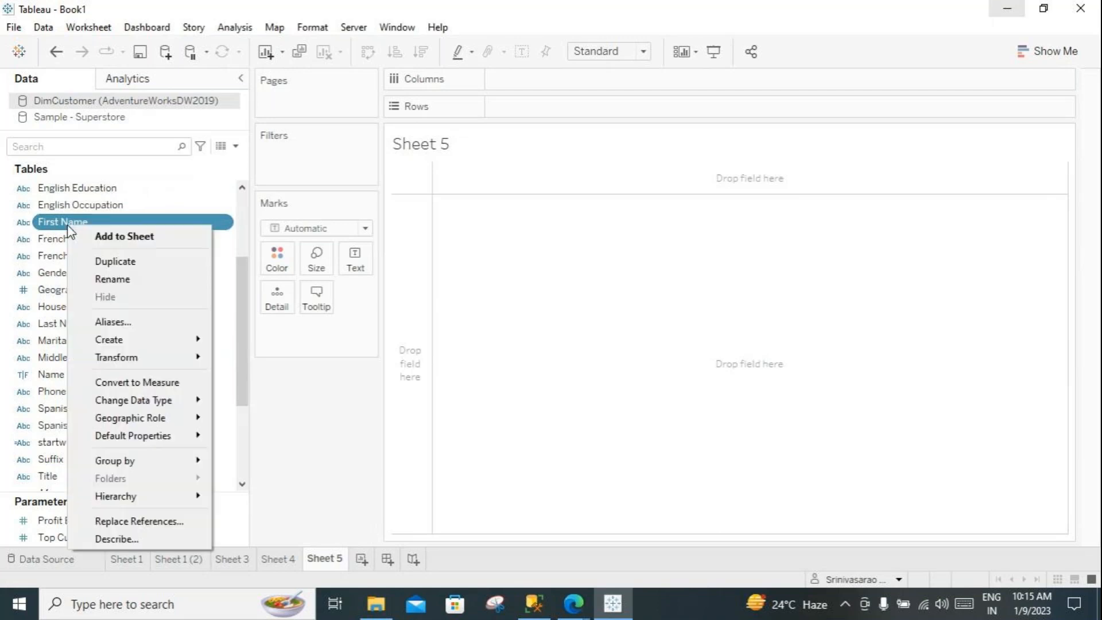
{"action": "left_click", "coordinate": [132, 385]}
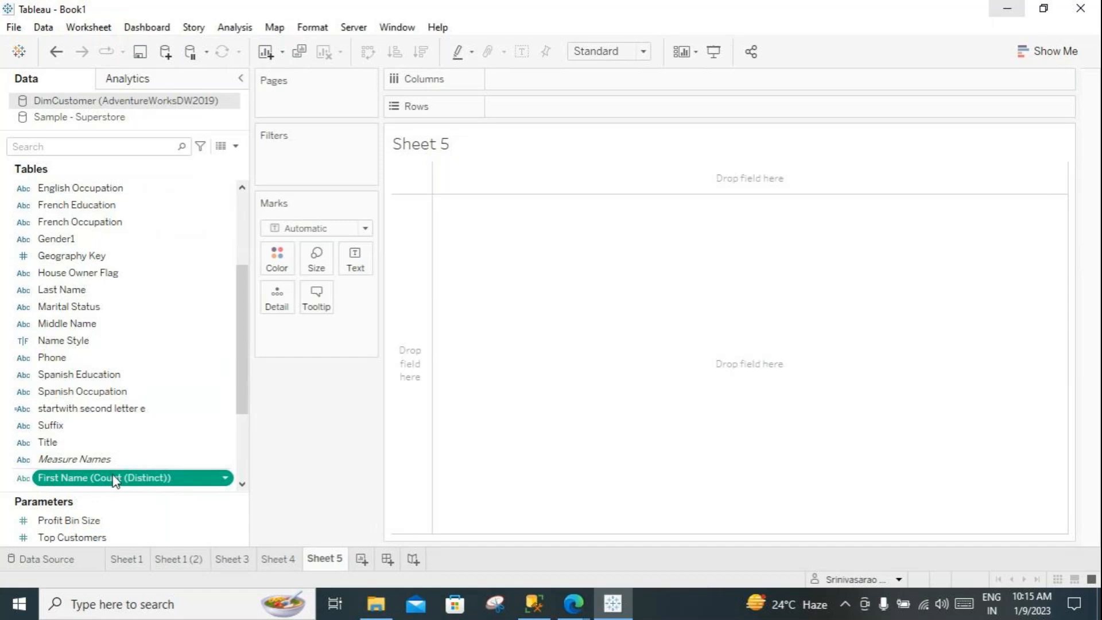
Step: Make the First Name measure discrete and convert it back to a dimension
{"action": "left_click", "coordinate": [226, 478]}
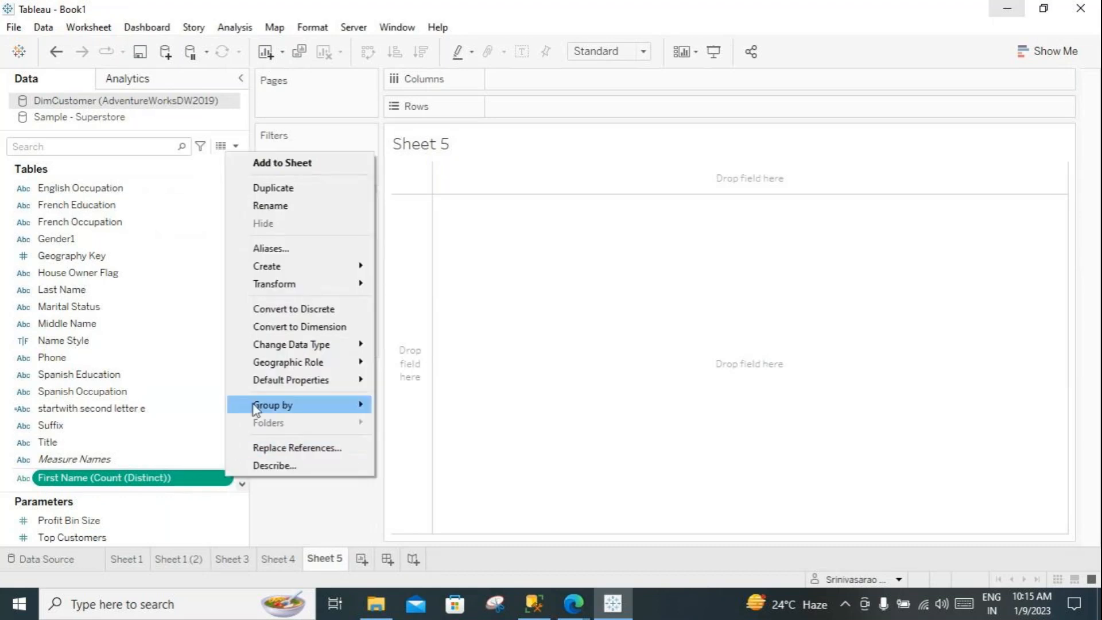
{"action": "left_click", "coordinate": [274, 310]}
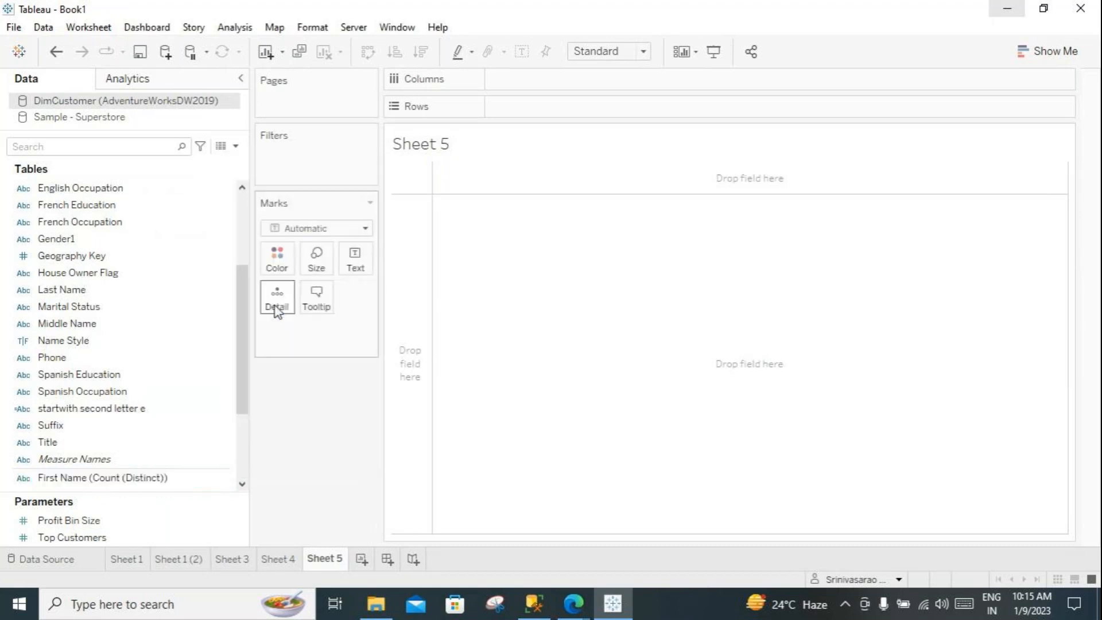
{"action": "left_click", "coordinate": [224, 480]}
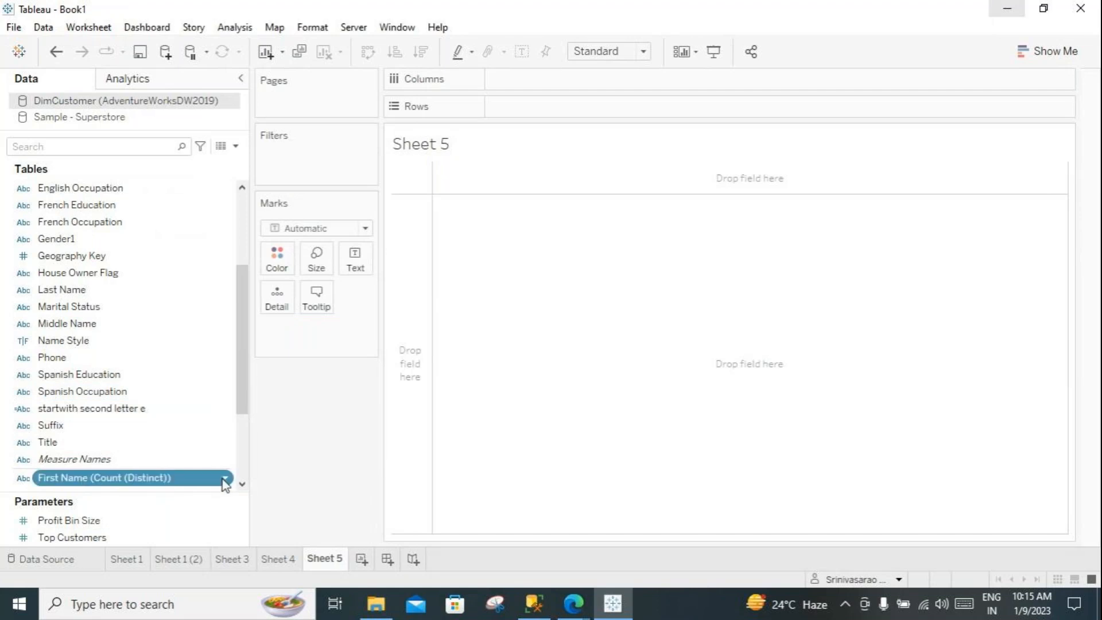
{"action": "left_click", "coordinate": [225, 479]}
{"action": "left_click", "coordinate": [260, 326]}
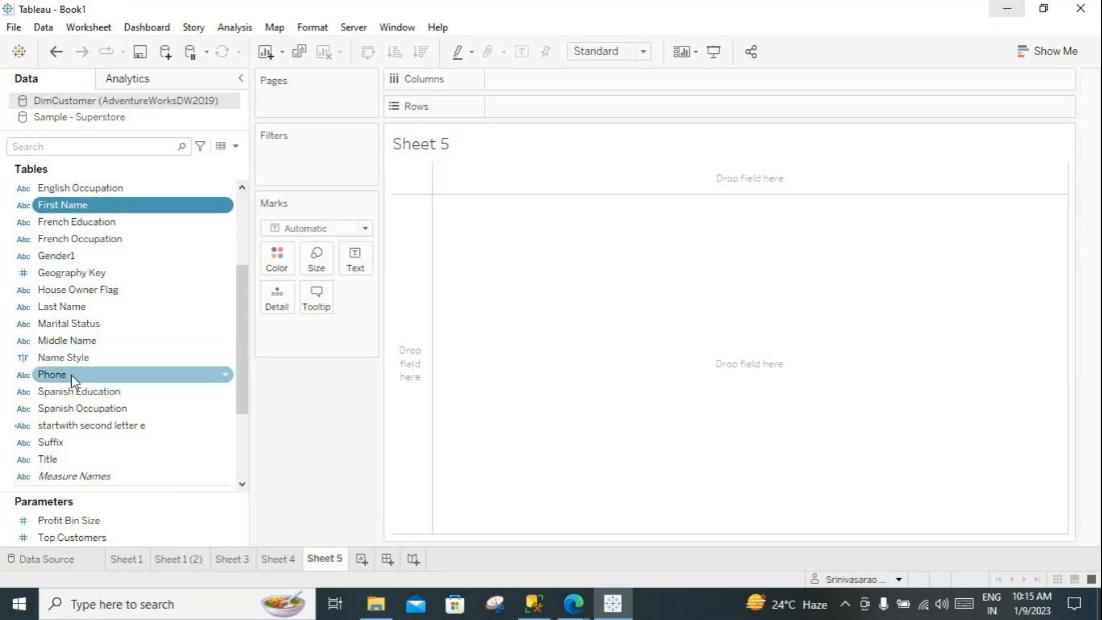
{"action": "scroll", "coordinate": [71, 374], "scroll_direction": "down", "scroll_amount": 3}
{"action": "scroll", "coordinate": [86, 378], "scroll_direction": "up", "scroll_amount": 5}
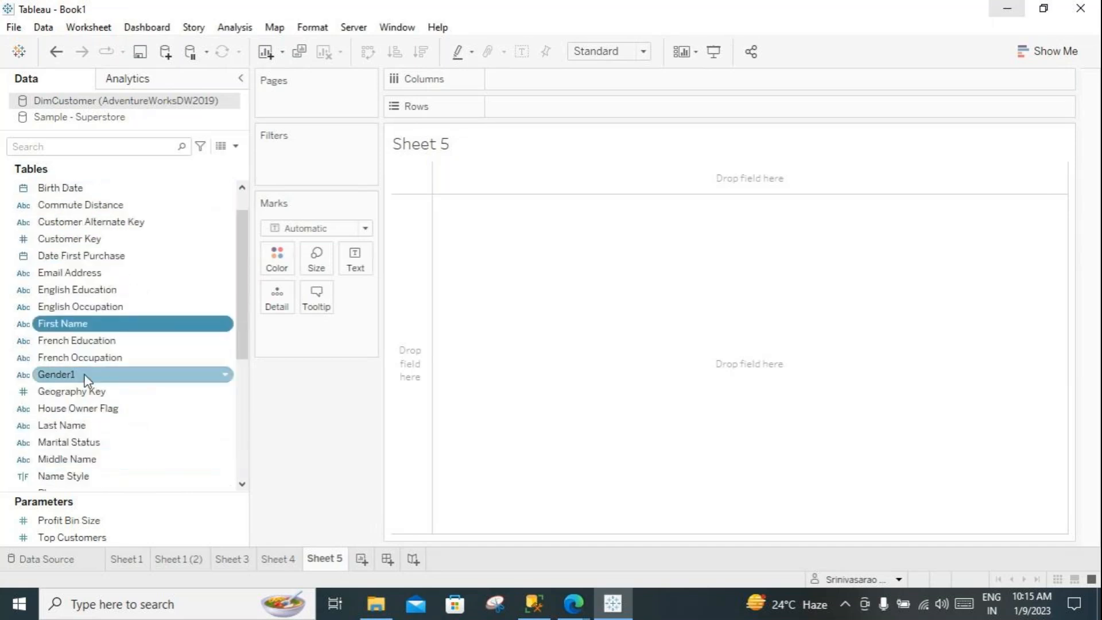
{"action": "scroll", "coordinate": [86, 408], "scroll_direction": "down", "scroll_amount": 5}
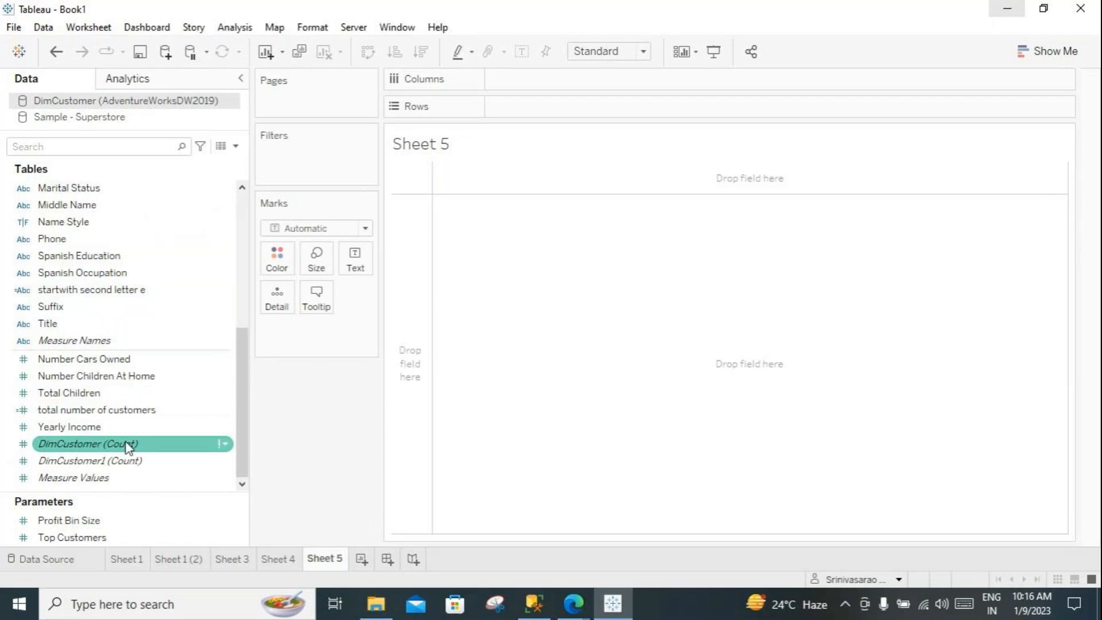
{"action": "mouse_move", "coordinate": [129, 449]}
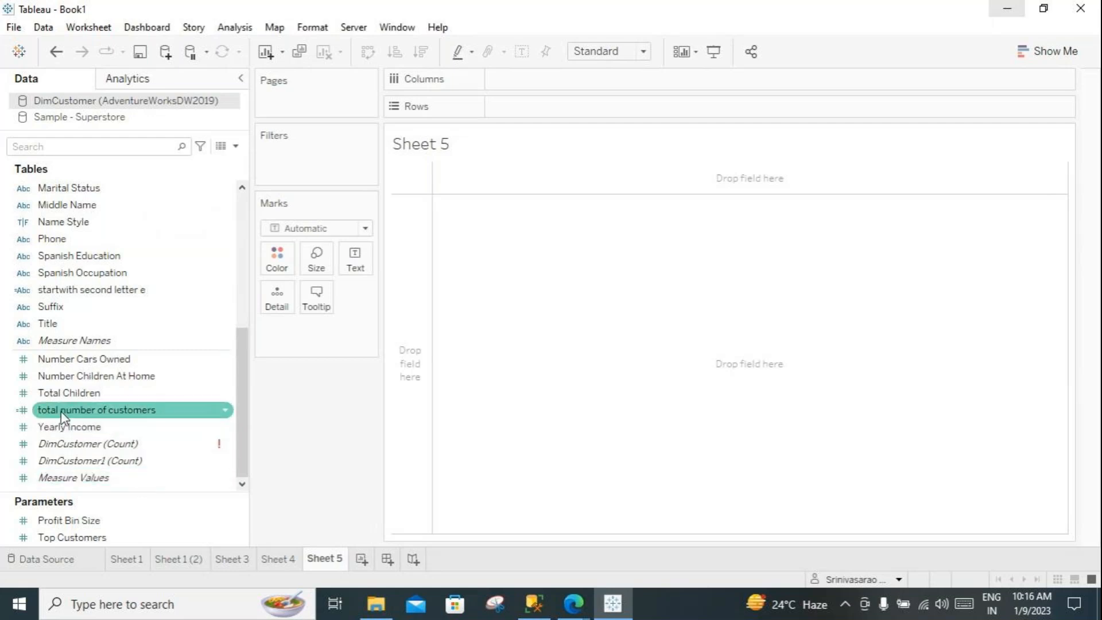
Step: Change the data type of the Phone dimension to Number (whole)
{"action": "scroll", "coordinate": [61, 411], "scroll_direction": "up", "scroll_amount": 1}
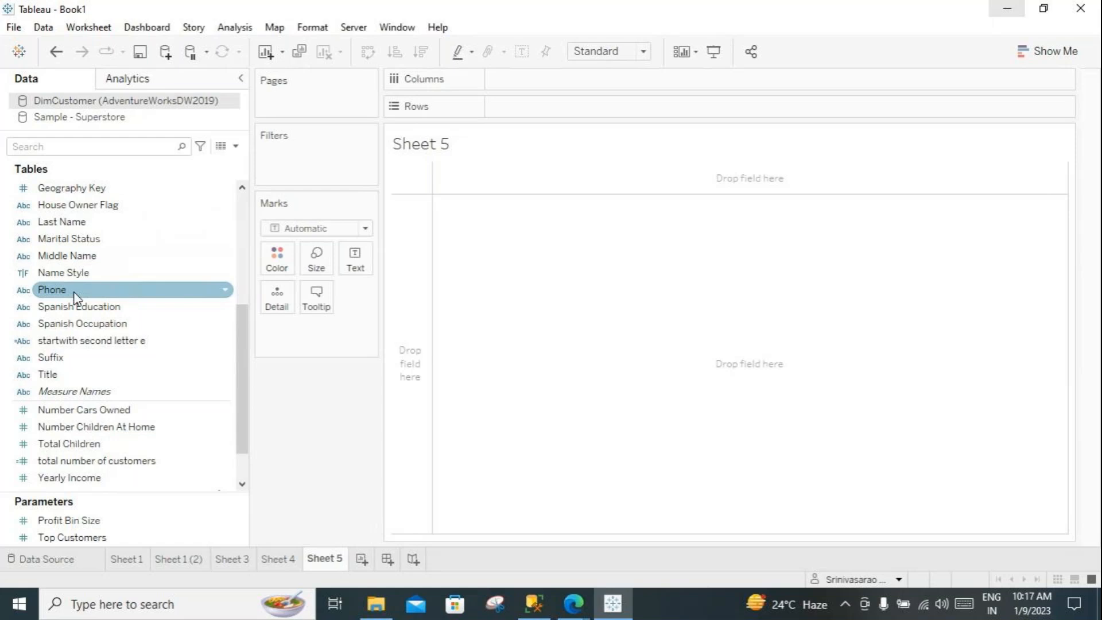
{"action": "left_click", "coordinate": [92, 307]}
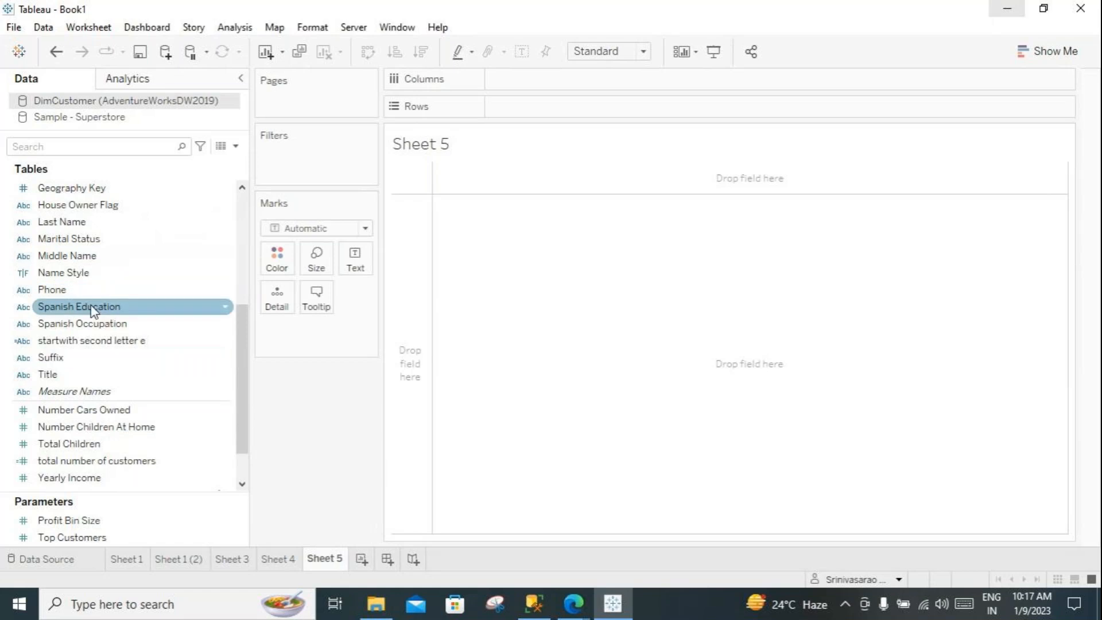
{"action": "left_click", "coordinate": [60, 291]}
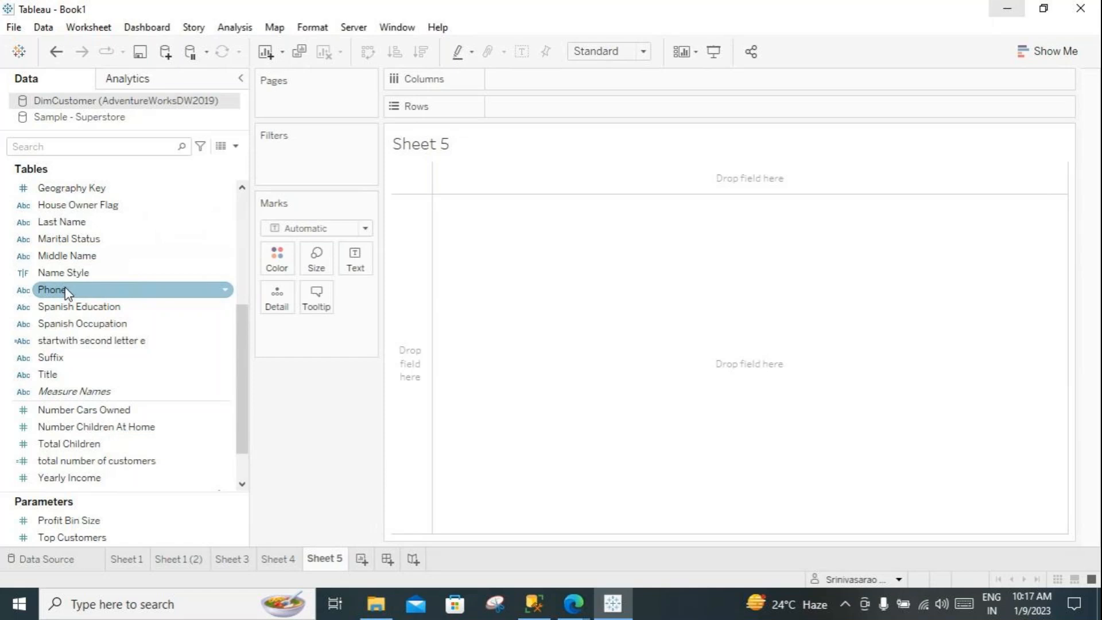
{"action": "left_click", "coordinate": [62, 306]}
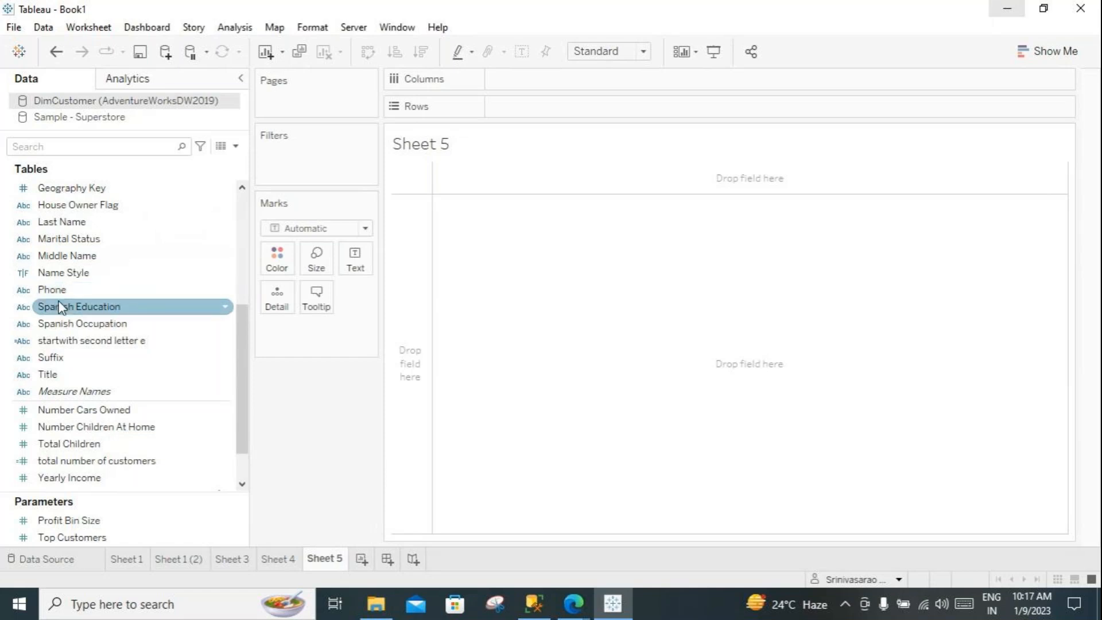
{"action": "left_click", "coordinate": [51, 289]}
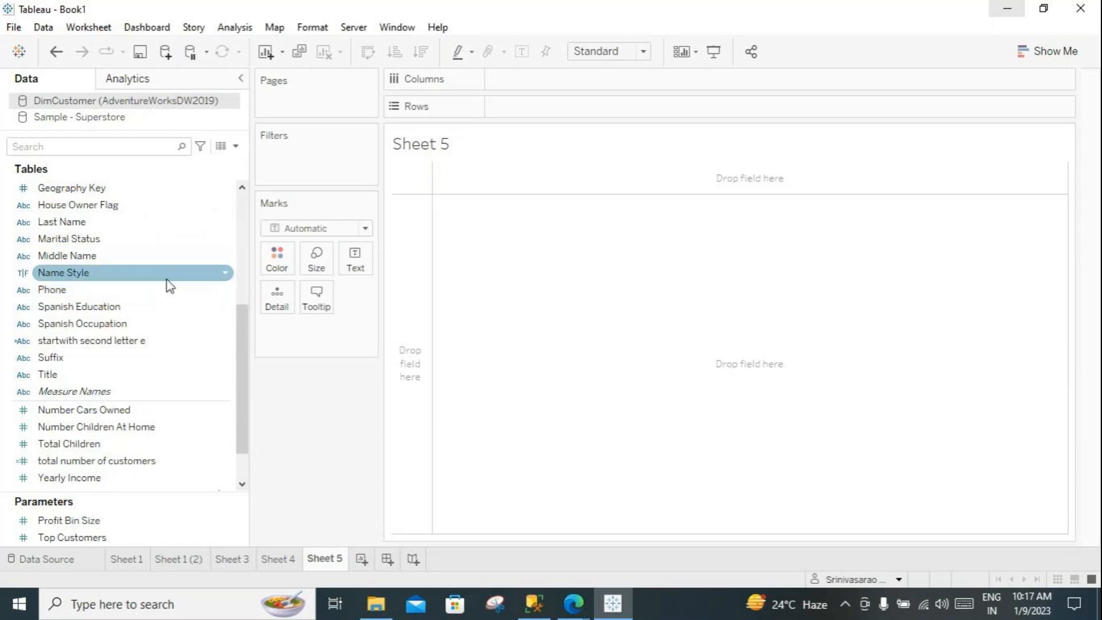
{"action": "left_click", "coordinate": [228, 294]}
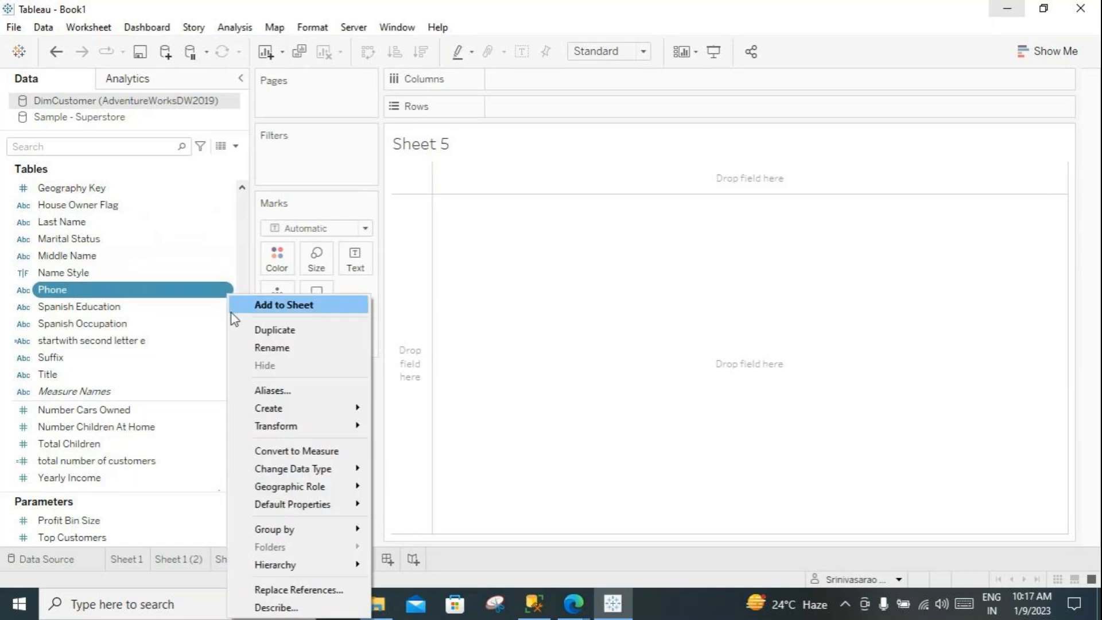
{"action": "mouse_move", "coordinate": [350, 473]}
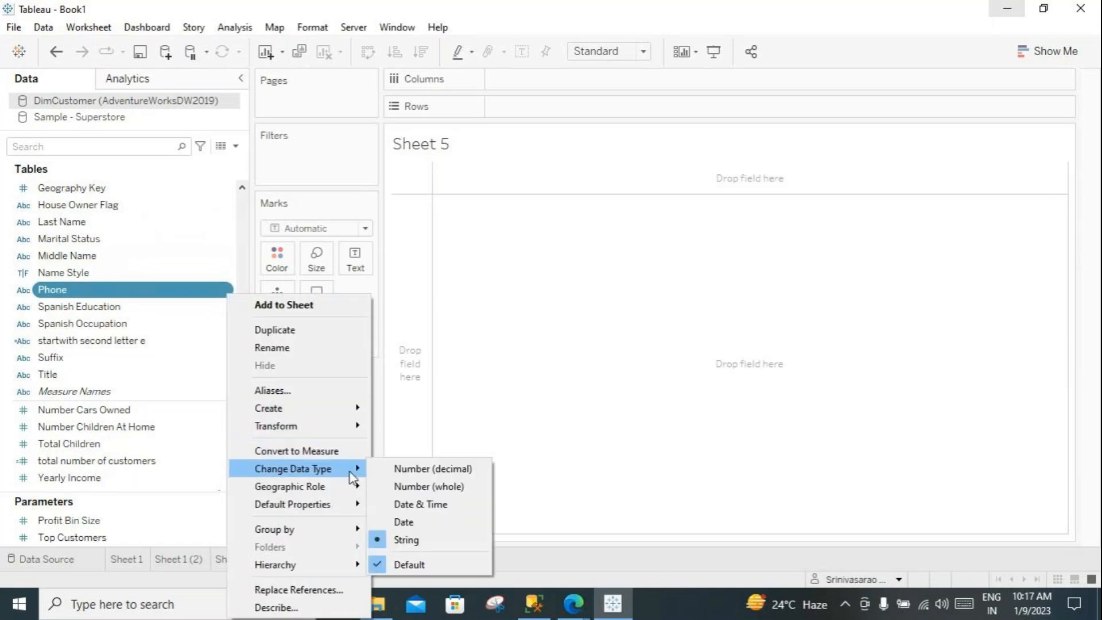
{"action": "left_click", "coordinate": [399, 488]}
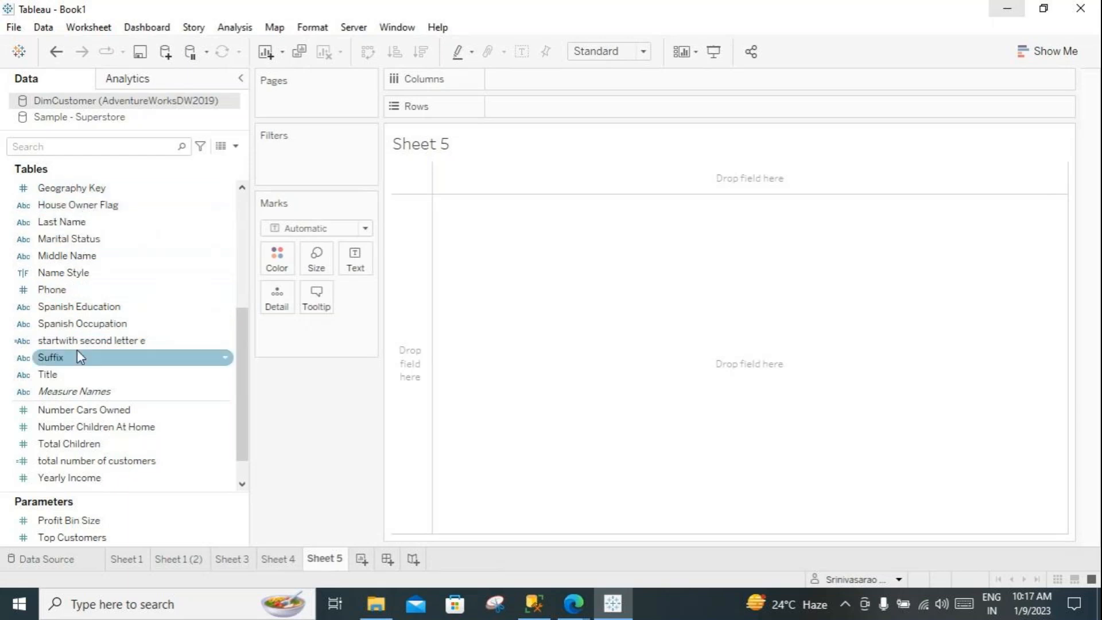
Step: Filter Sheet 5 to the Gender1 value M, and remove the filter again
{"action": "scroll", "coordinate": [126, 325], "scroll_direction": "down", "scroll_amount": 1}
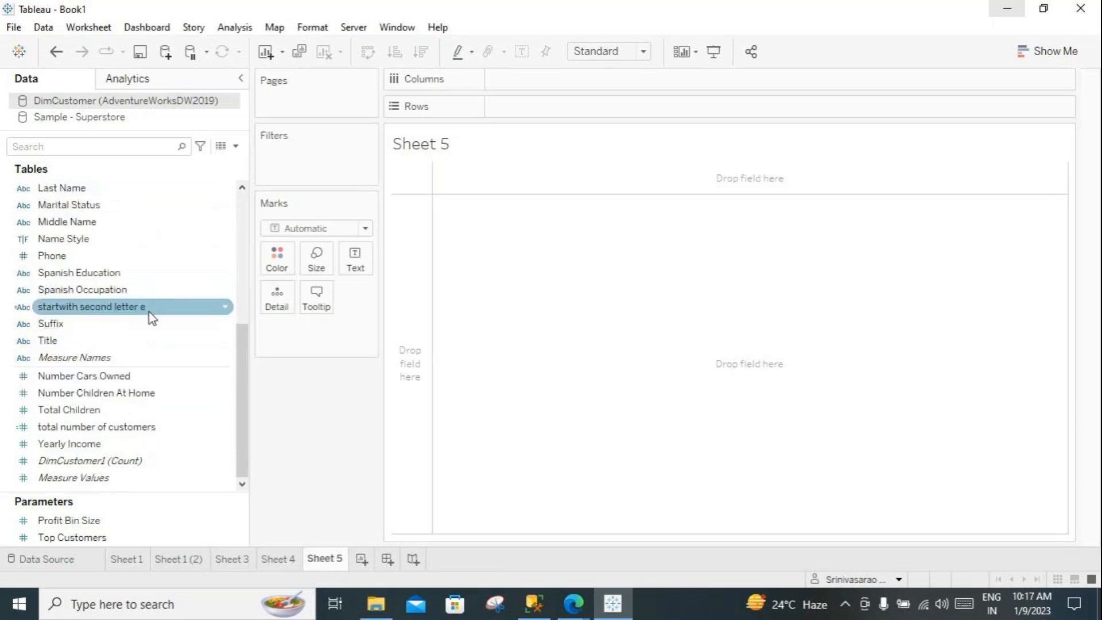
{"action": "scroll", "coordinate": [151, 317], "scroll_direction": "up", "scroll_amount": 6}
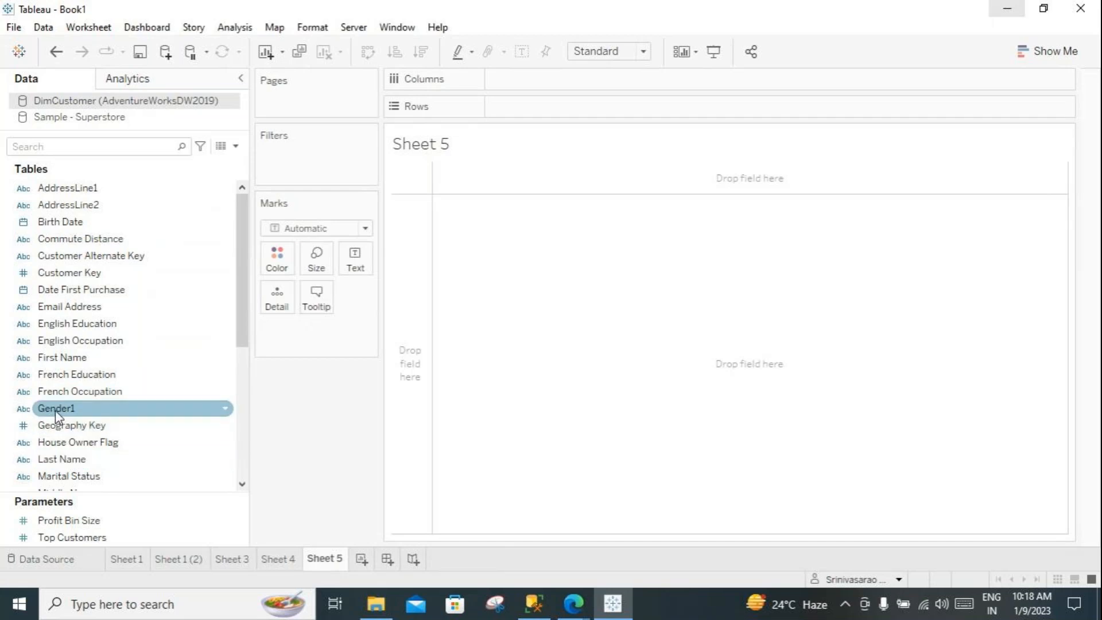
{"action": "mouse_move", "coordinate": [55, 412]}
{"action": "left_mouse_down"}
{"action": "mouse_move", "coordinate": [171, 370]}
{"action": "mouse_move", "coordinate": [294, 162]}
{"action": "left_mouse_up"}
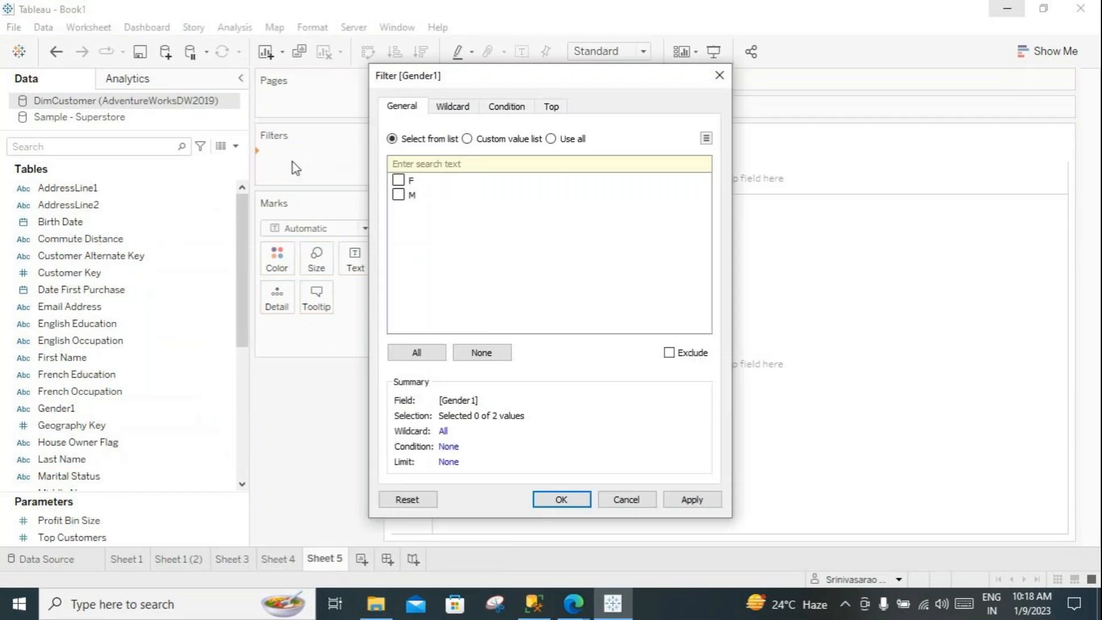
{"action": "left_click", "coordinate": [398, 205]}
{"action": "left_click", "coordinate": [690, 506]}
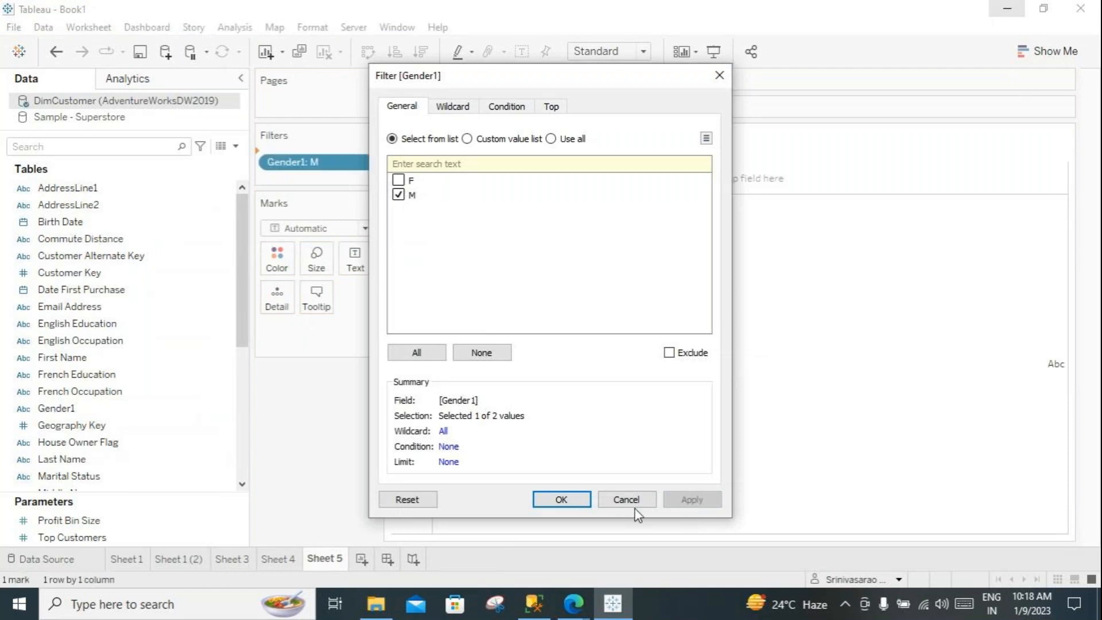
{"action": "left_click", "coordinate": [555, 503]}
{"action": "left_click_drag", "start_coordinate": [296, 197], "coordinate": [292, 436]}
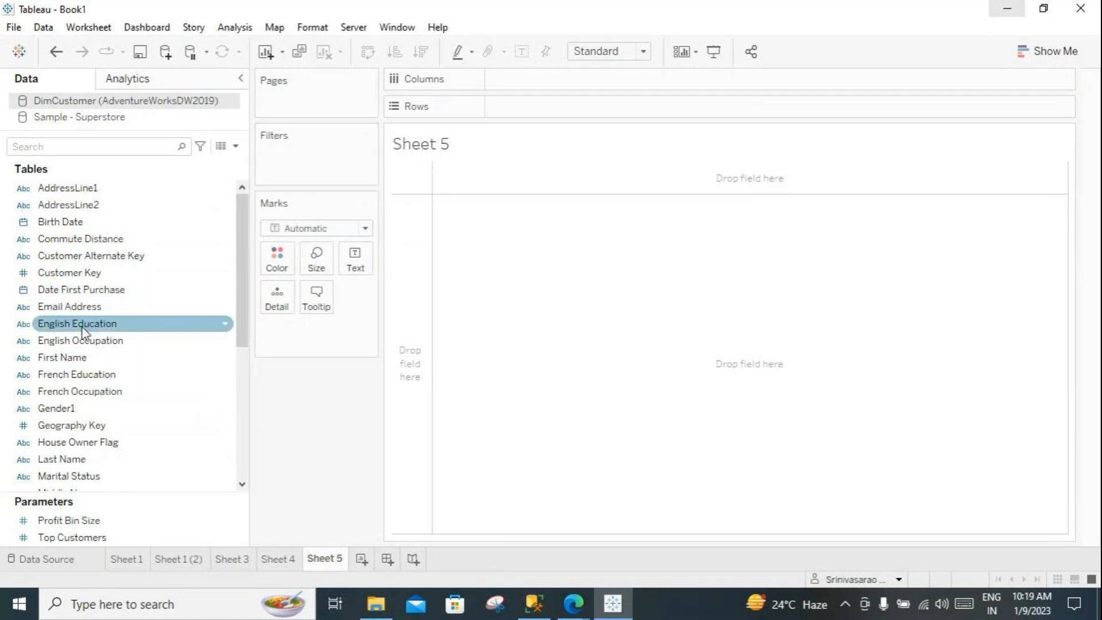
{"action": "left_click_drag", "start_coordinate": [99, 334], "coordinate": [325, 157]}
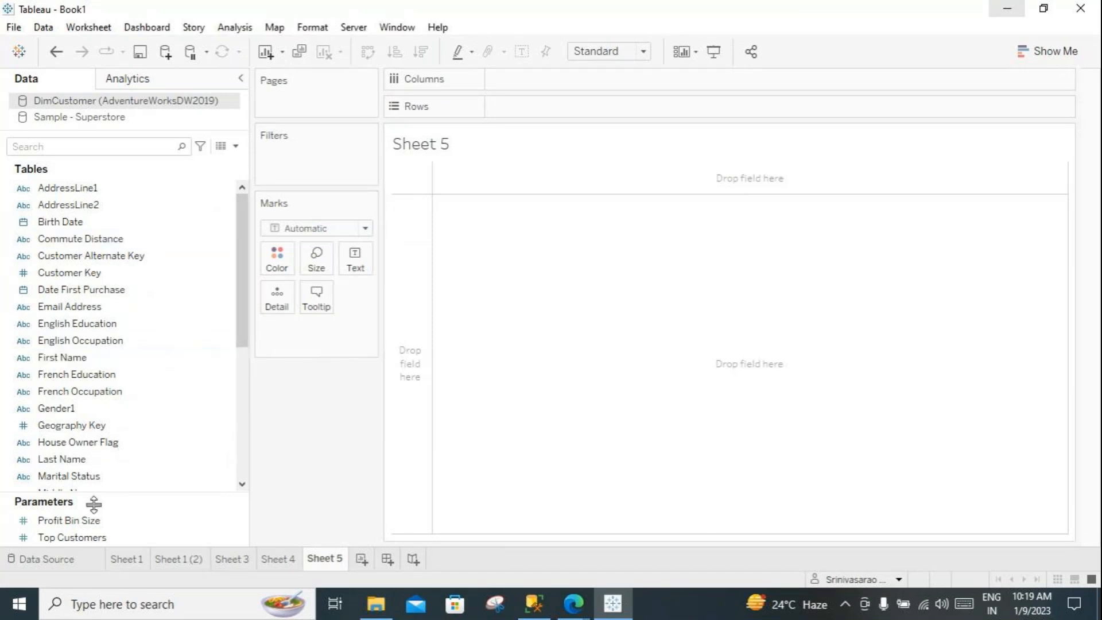
{"action": "left_click_drag", "start_coordinate": [242, 321], "coordinate": [241, 459]}
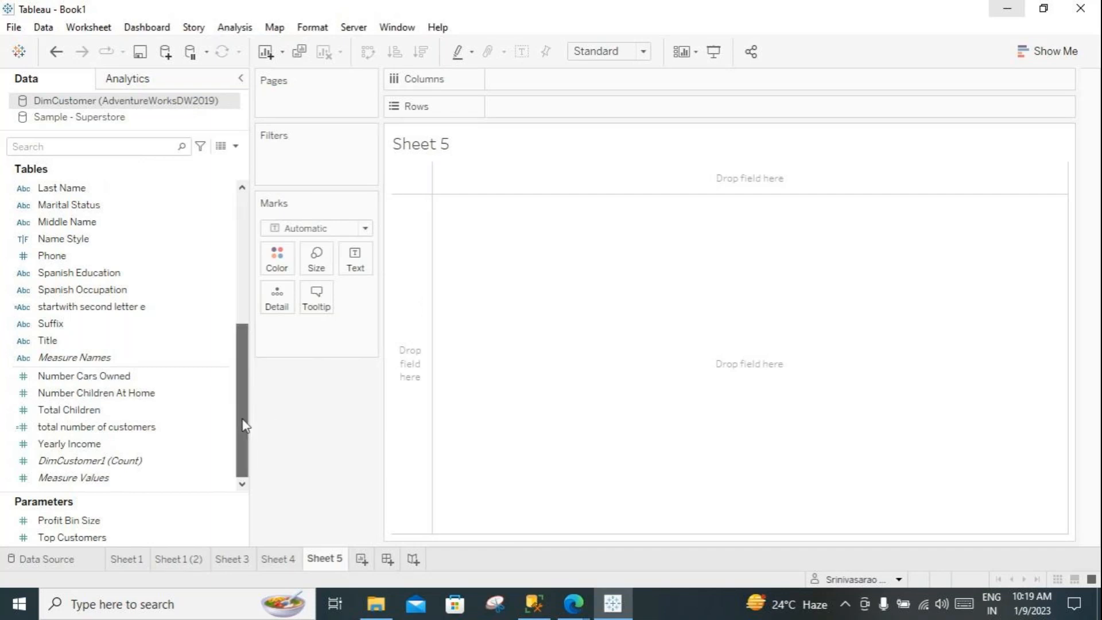
{"action": "left_click_drag", "start_coordinate": [244, 425], "coordinate": [244, 303]}
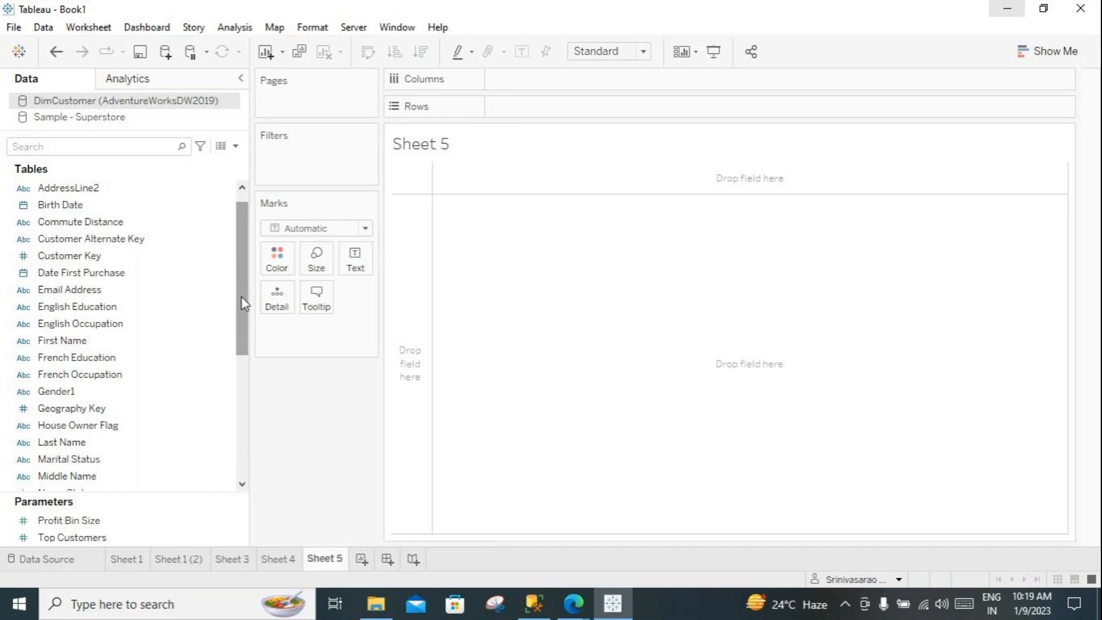
{"action": "left_click_drag", "start_coordinate": [241, 298], "coordinate": [244, 432]}
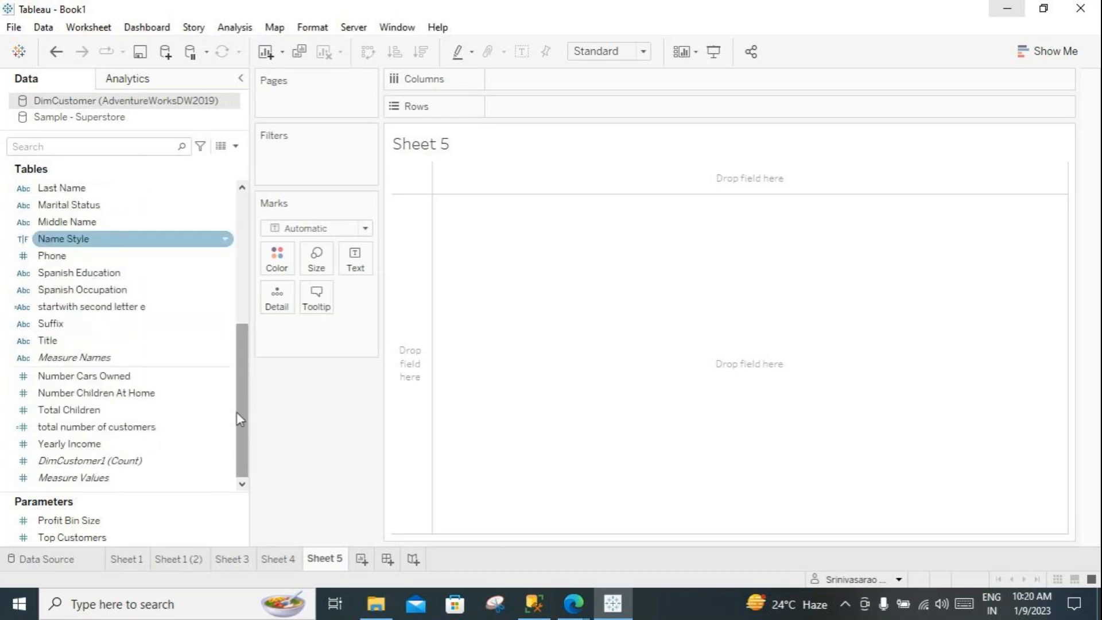
{"action": "scroll", "coordinate": [102, 347], "scroll_direction": "up", "scroll_amount": 5}
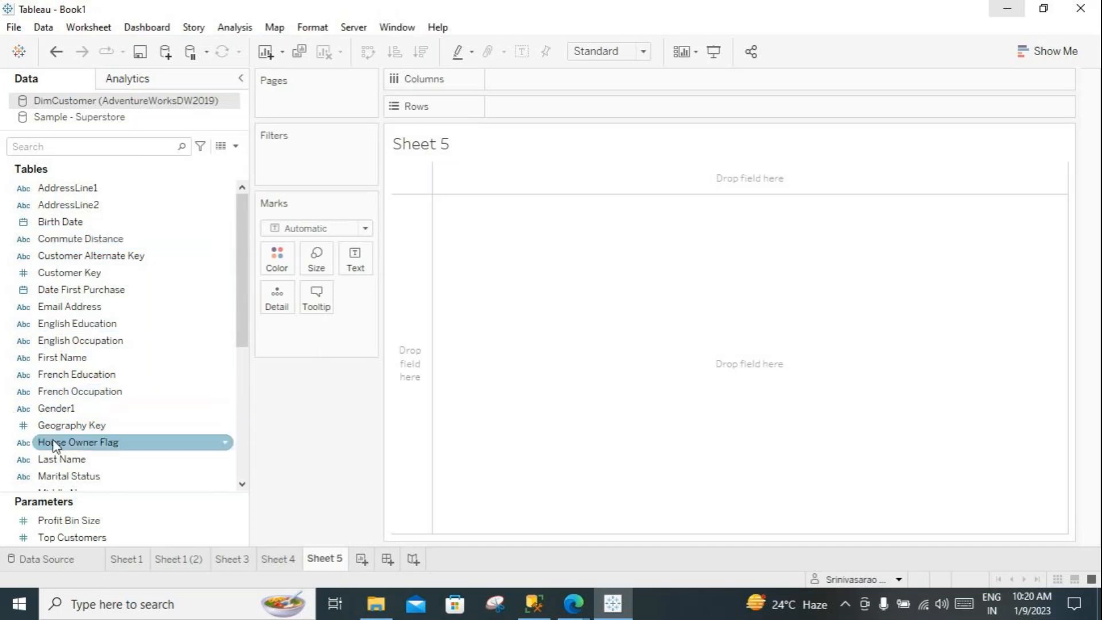
Step: Build the sheet's rows from First Name, Last Name, Marital Status, Gender1 and Phone, in that order
{"action": "left_click_drag", "start_coordinate": [61, 408], "coordinate": [516, 109]}
{"action": "scroll", "coordinate": [81, 334], "scroll_direction": "down", "scroll_amount": 3}
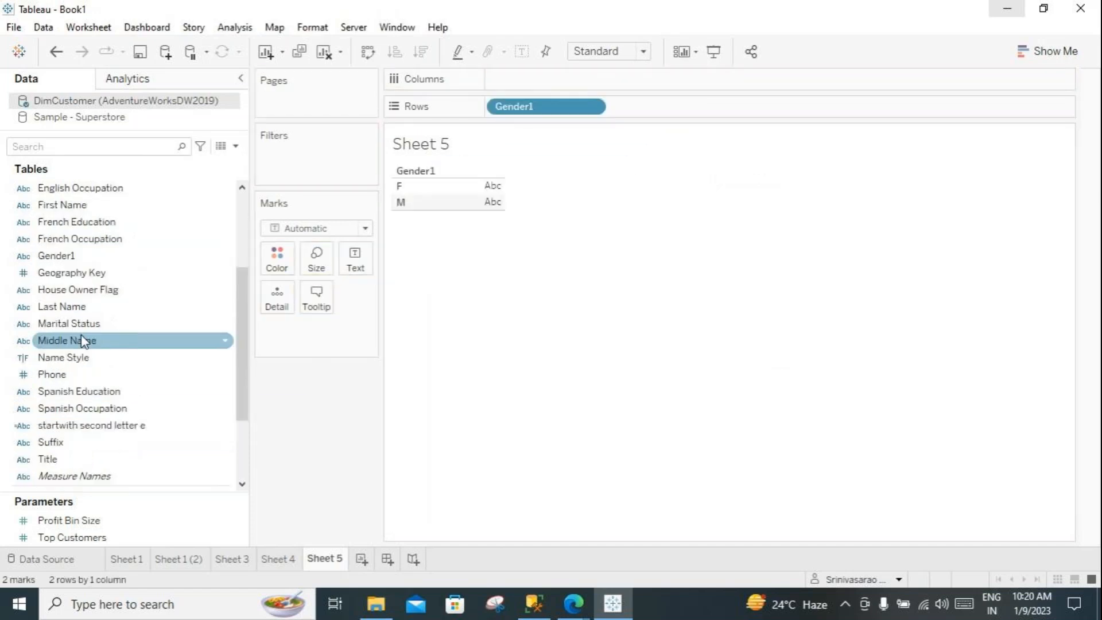
{"action": "left_click_drag", "start_coordinate": [53, 375], "coordinate": [680, 106]}
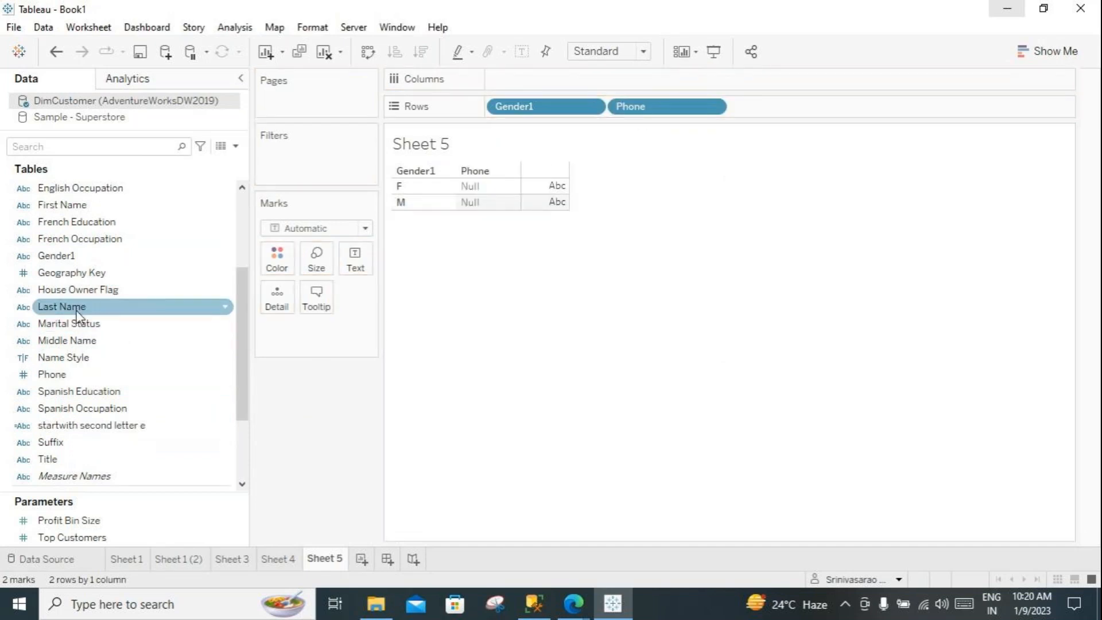
{"action": "scroll", "coordinate": [78, 315], "scroll_direction": "up", "scroll_amount": 2}
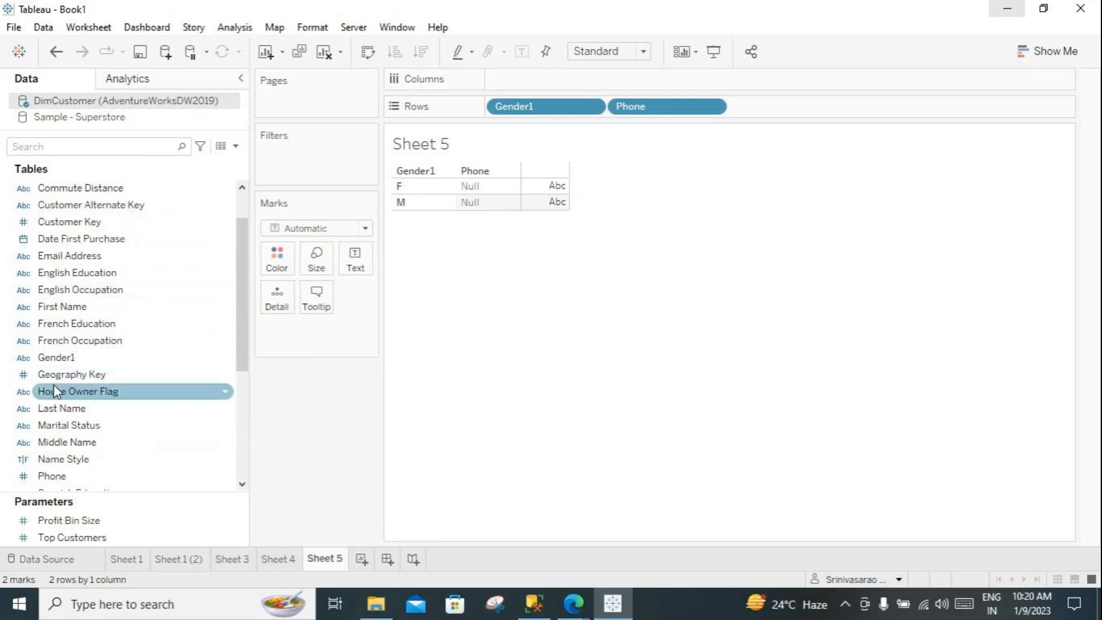
{"action": "left_click_drag", "start_coordinate": [57, 308], "coordinate": [499, 113]}
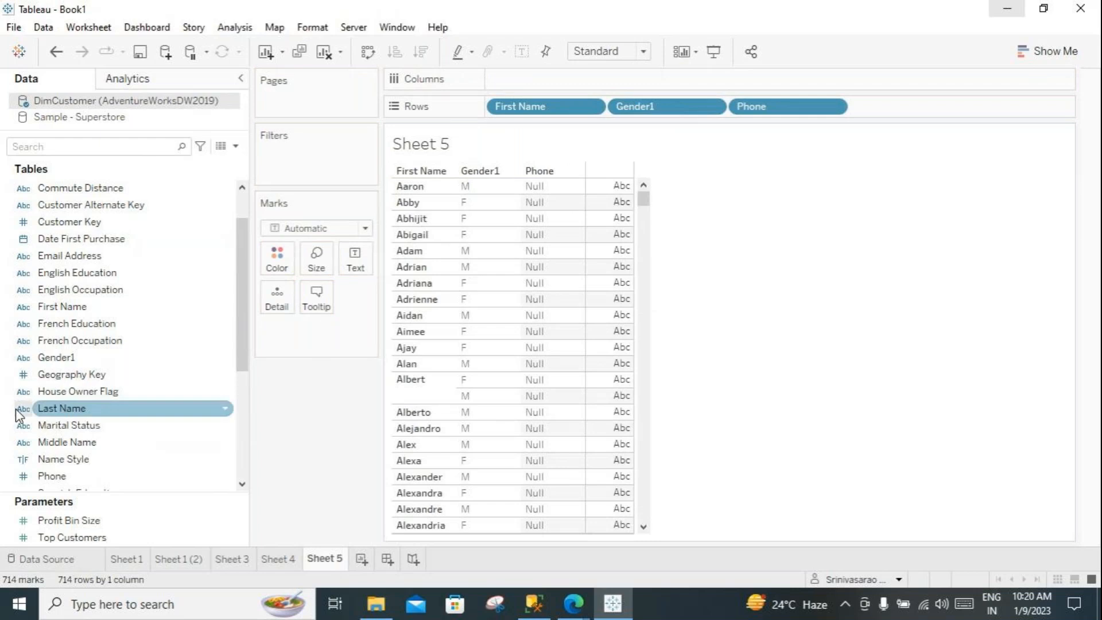
{"action": "left_click_drag", "start_coordinate": [58, 408], "coordinate": [605, 111]}
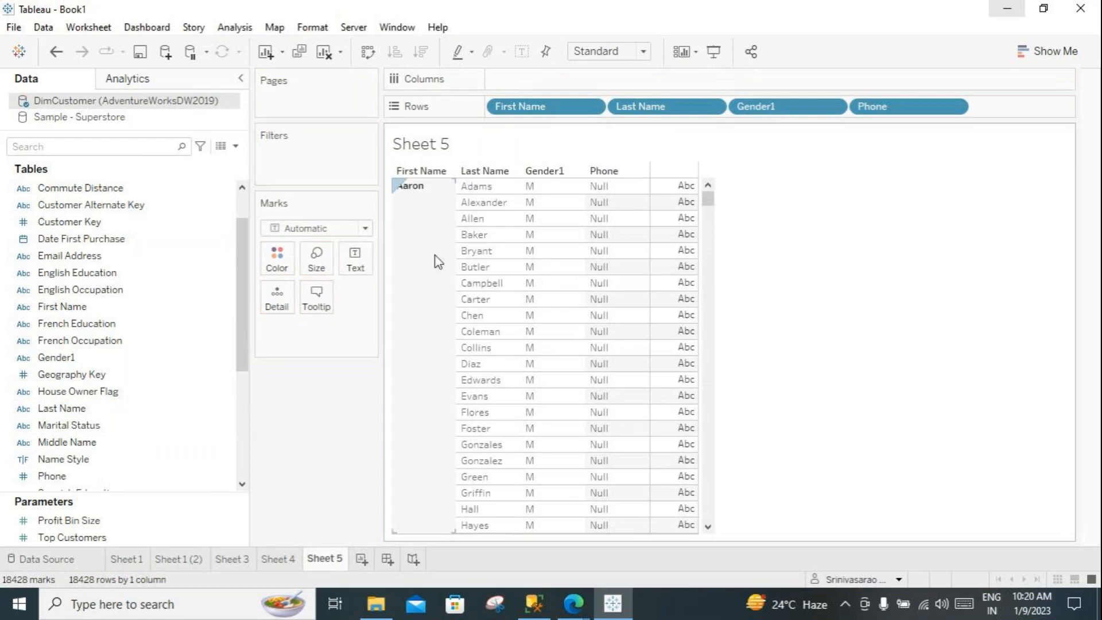
{"action": "mouse_move", "coordinate": [60, 425]}
{"action": "left_mouse_down"}
{"action": "mouse_move", "coordinate": [487, 315]}
{"action": "mouse_move", "coordinate": [742, 111]}
{"action": "mouse_move", "coordinate": [733, 128]}
{"action": "left_mouse_up"}
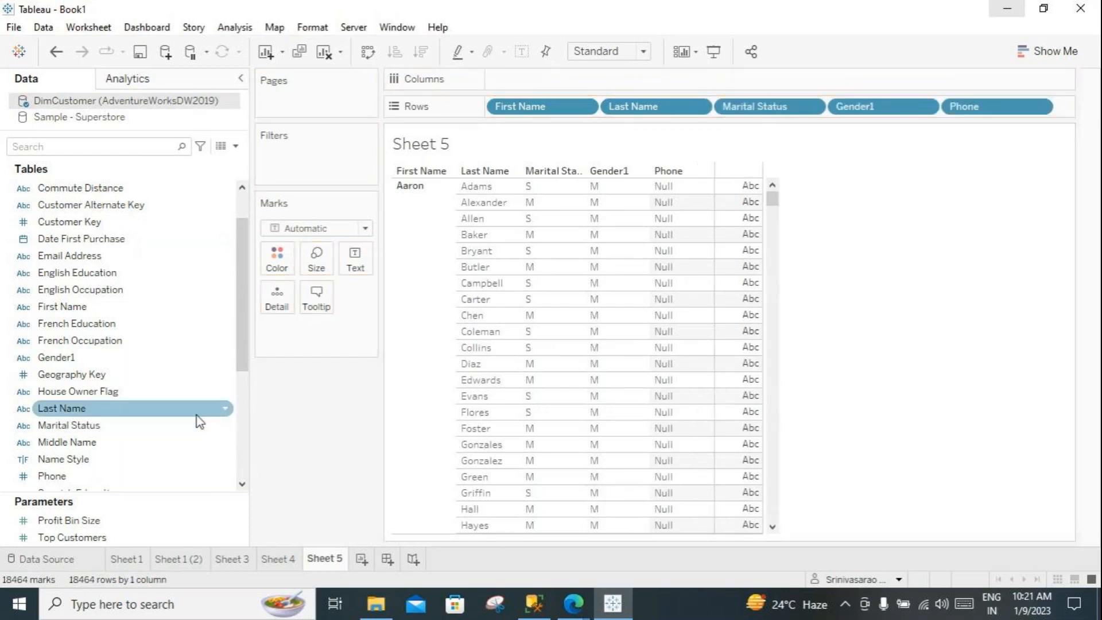
Step: Add Yearly Income to the rows and change the view to a text table
{"action": "scroll", "coordinate": [200, 421], "scroll_direction": "down", "scroll_amount": 5}
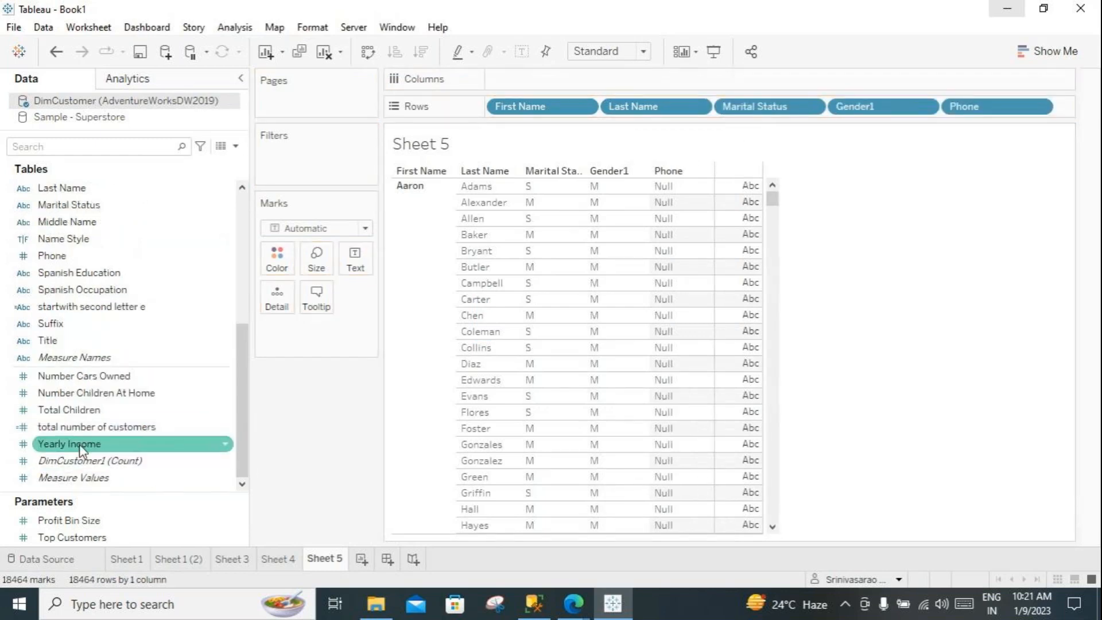
{"action": "left_click_drag", "start_coordinate": [80, 443], "coordinate": [1064, 115]}
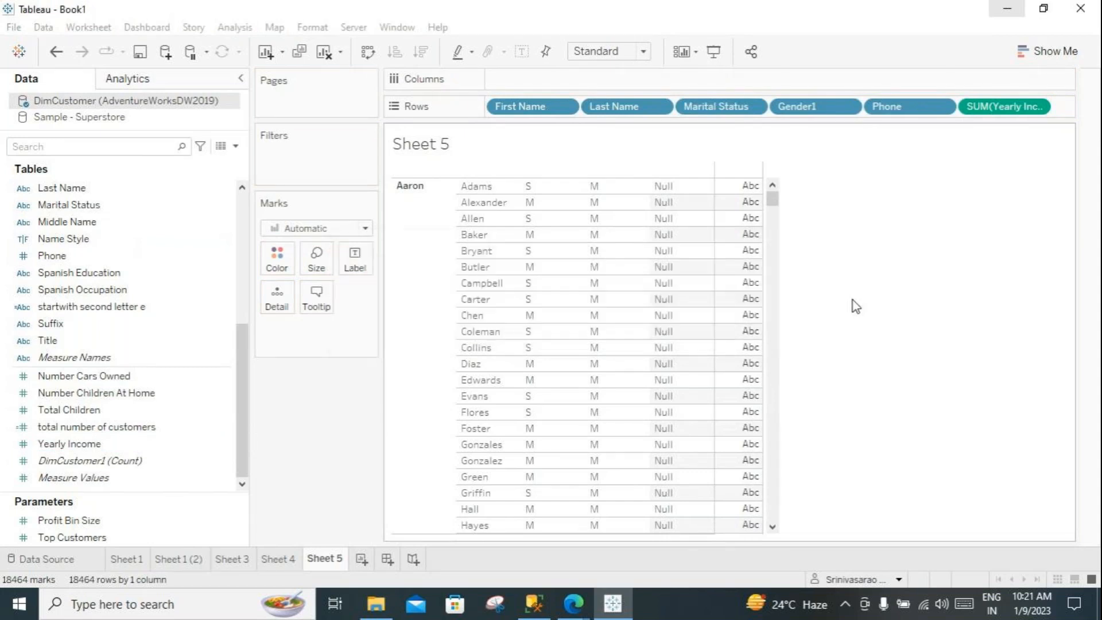
{"action": "left_click", "coordinate": [344, 264]}
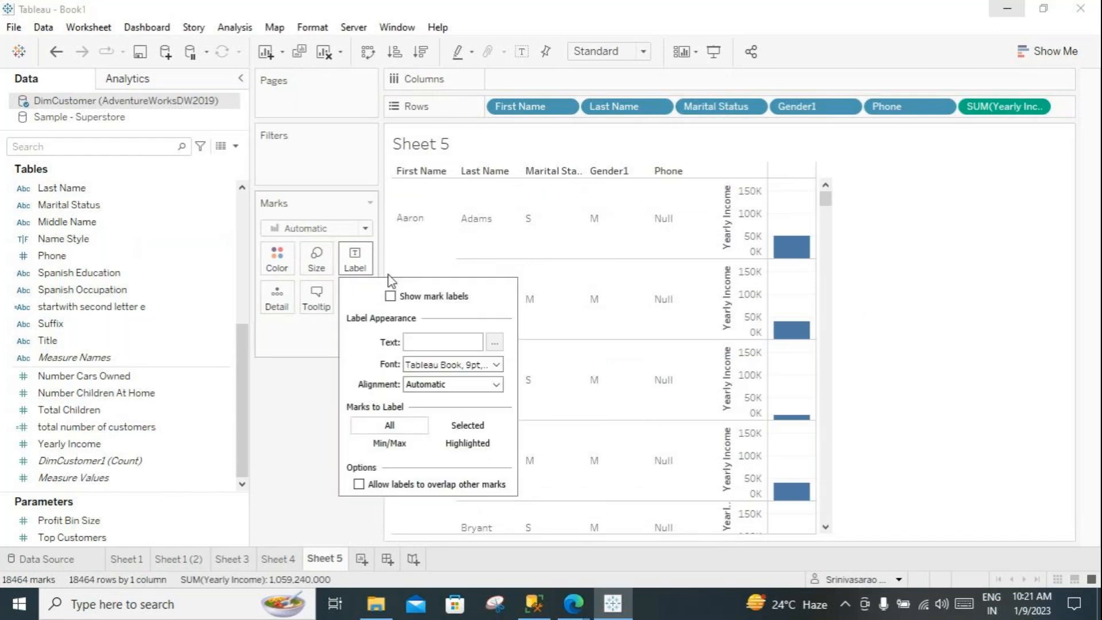
{"action": "left_click", "coordinate": [1045, 61]}
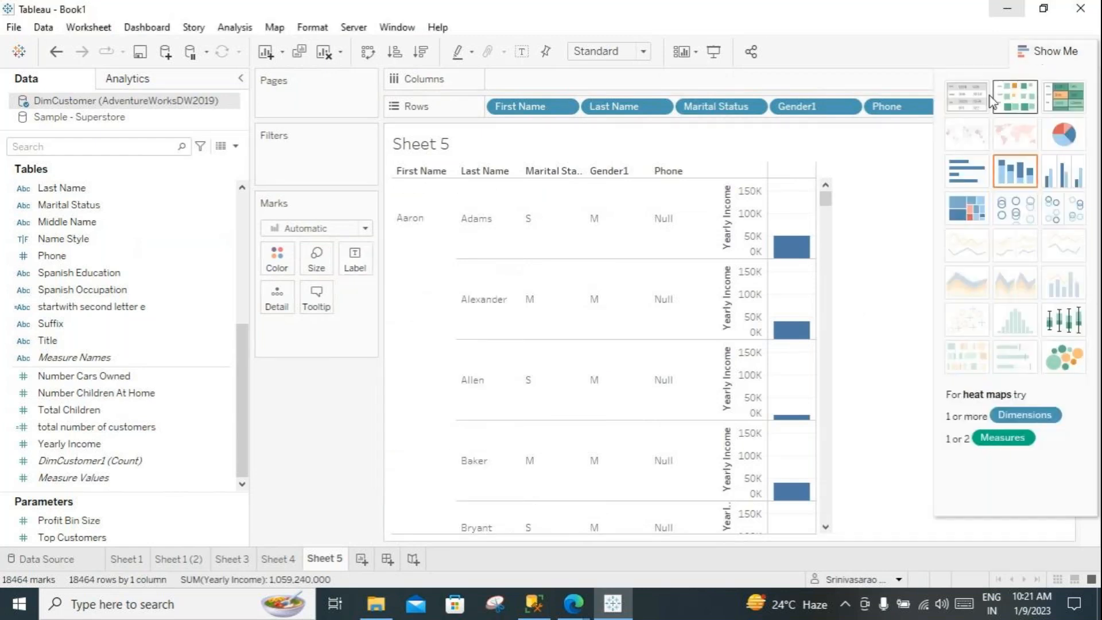
{"action": "left_click", "coordinate": [968, 98]}
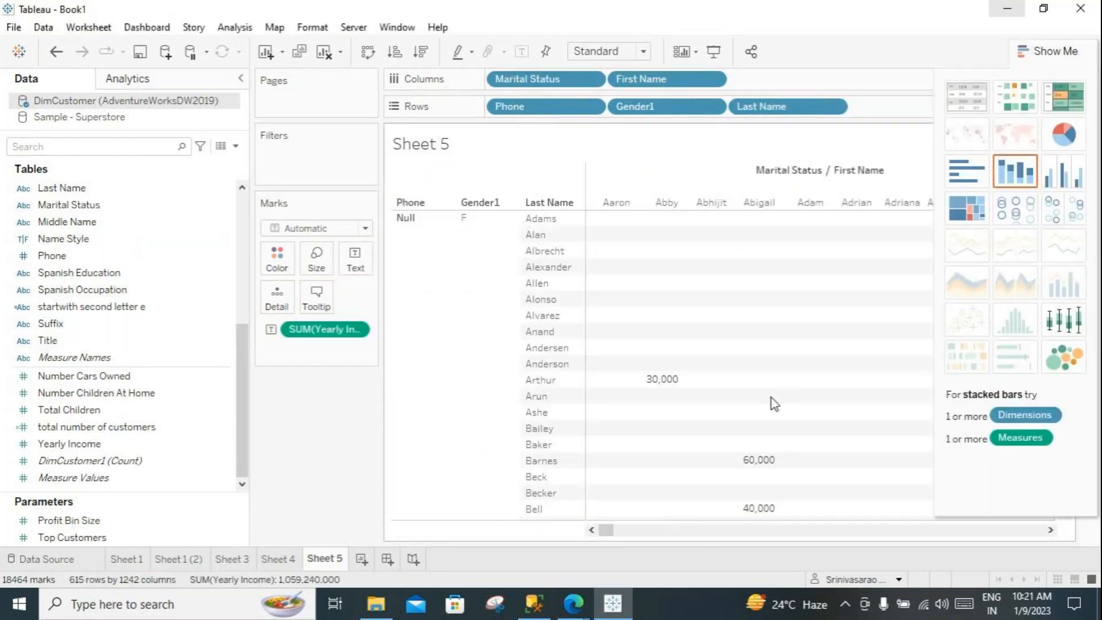
{"action": "left_click", "coordinate": [1045, 51]}
Step: Move Marital Status and First Name from columns to rows, ordering the rows First Name, Last Name, Phone, Gender1, Marital Status
{"action": "left_click_drag", "start_coordinate": [552, 74], "coordinate": [636, 87]}
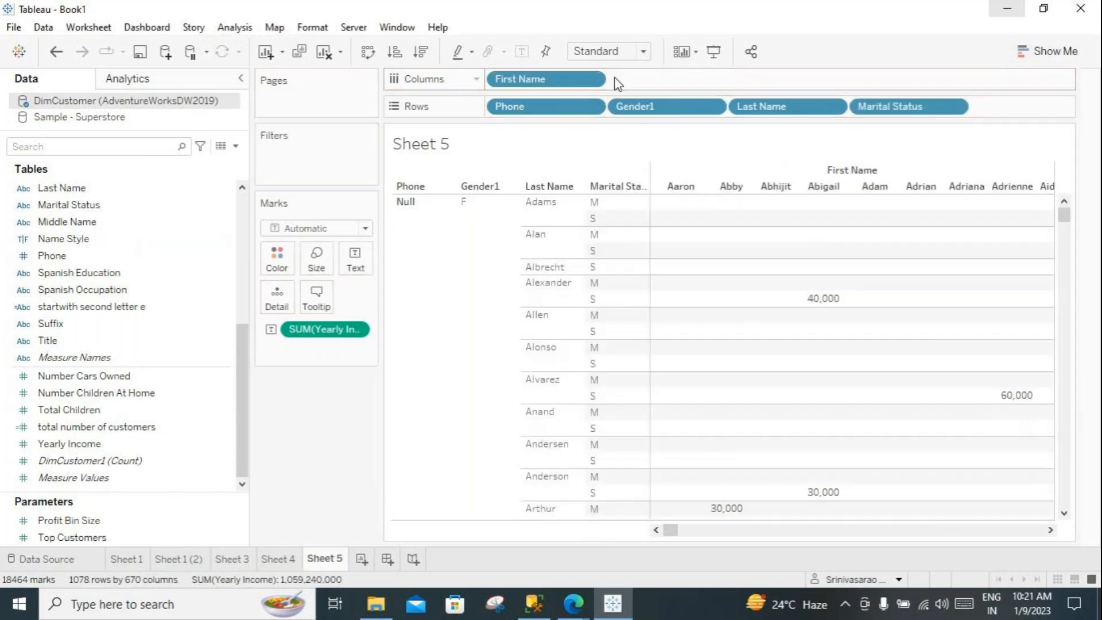
{"action": "left_click_drag", "start_coordinate": [528, 85], "coordinate": [502, 112]}
{"action": "mouse_move", "coordinate": [861, 106]}
{"action": "left_mouse_down"}
{"action": "mouse_move", "coordinate": [708, 118]}
{"action": "mouse_move", "coordinate": [595, 100]}
{"action": "mouse_move", "coordinate": [658, 140]}
{"action": "mouse_move", "coordinate": [725, 135]}
{"action": "left_mouse_up"}
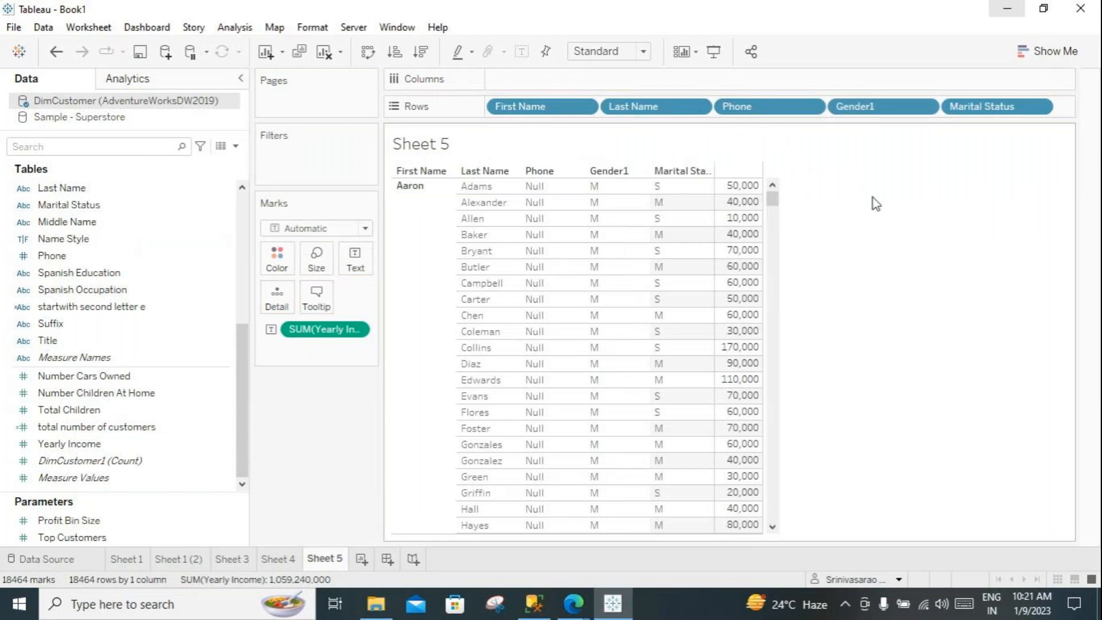
{"action": "left_click", "coordinate": [420, 378]}
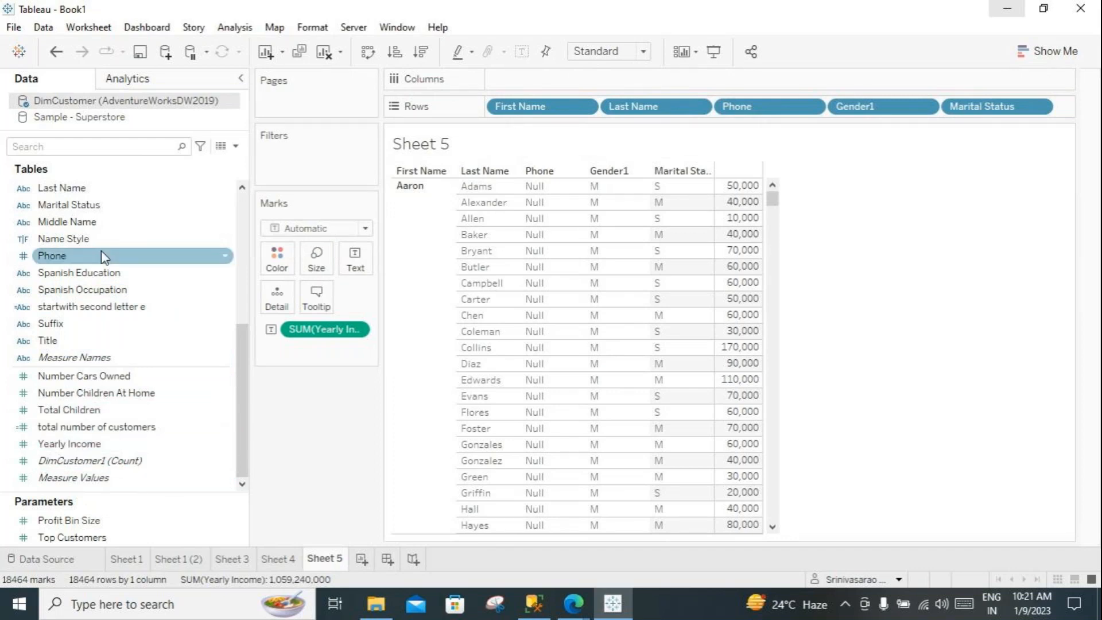
Step: Try out the value selection and wildcard options of a Marital Status filter, and cancel it
{"action": "left_click_drag", "start_coordinate": [86, 205], "coordinate": [307, 154]}
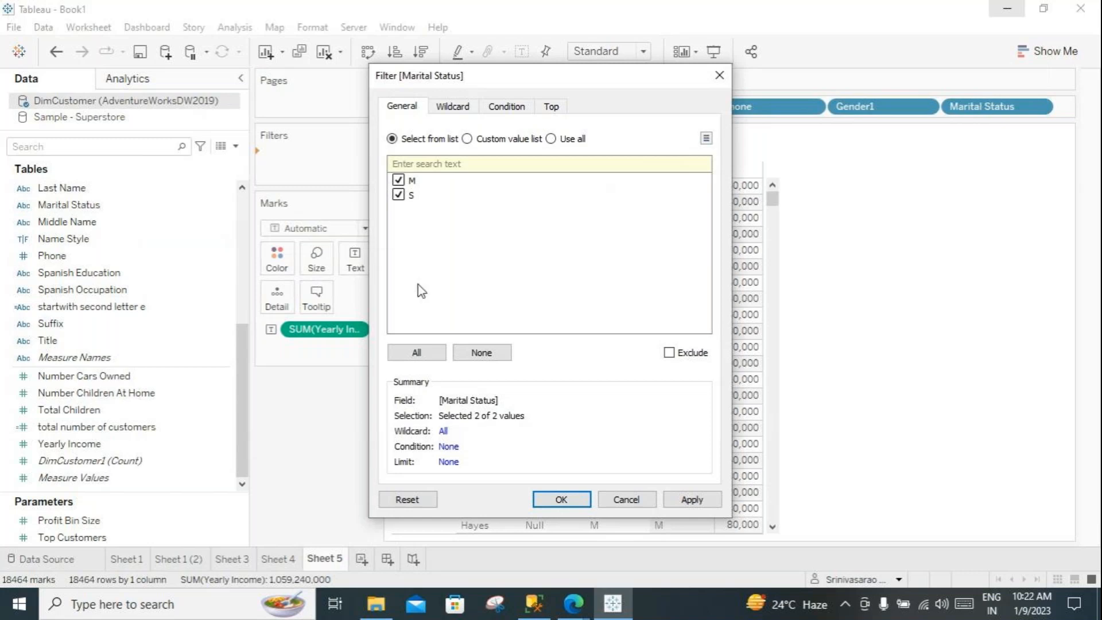
{"action": "left_click", "coordinate": [398, 194]}
{"action": "left_click", "coordinate": [398, 180]}
{"action": "left_click", "coordinate": [399, 194]}
{"action": "left_click", "coordinate": [398, 180]}
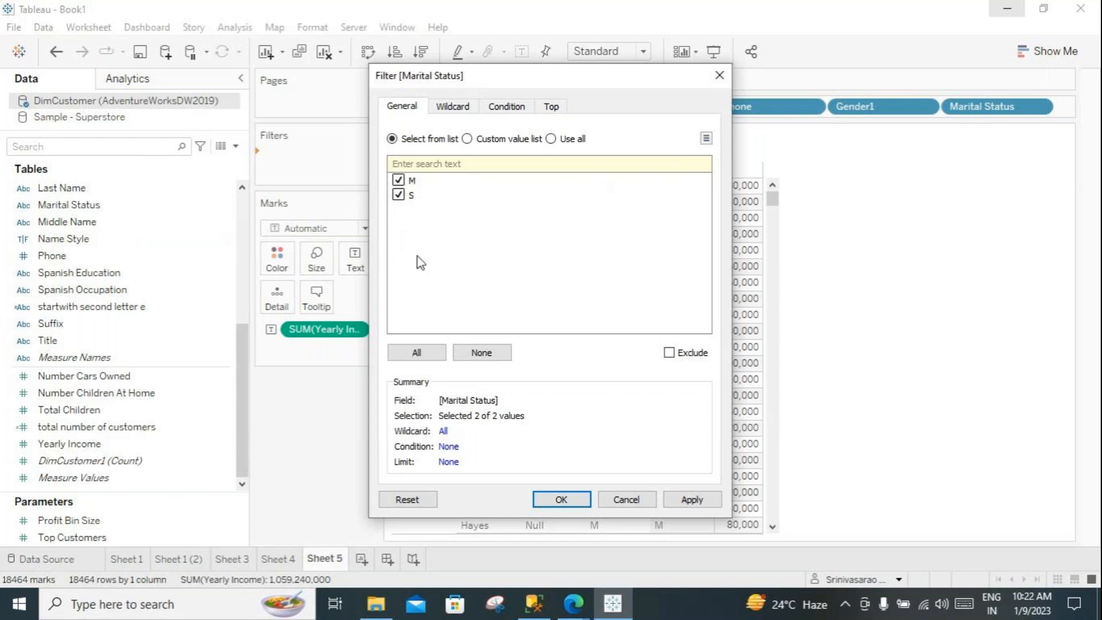
{"action": "left_click", "coordinate": [489, 353]}
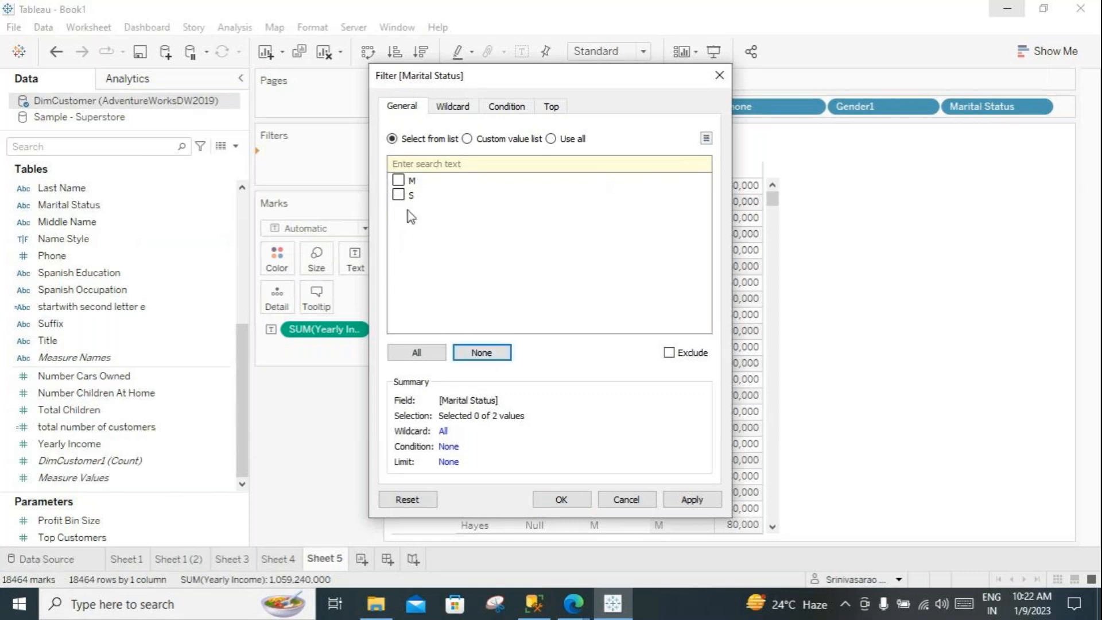
{"action": "left_click", "coordinate": [416, 352]}
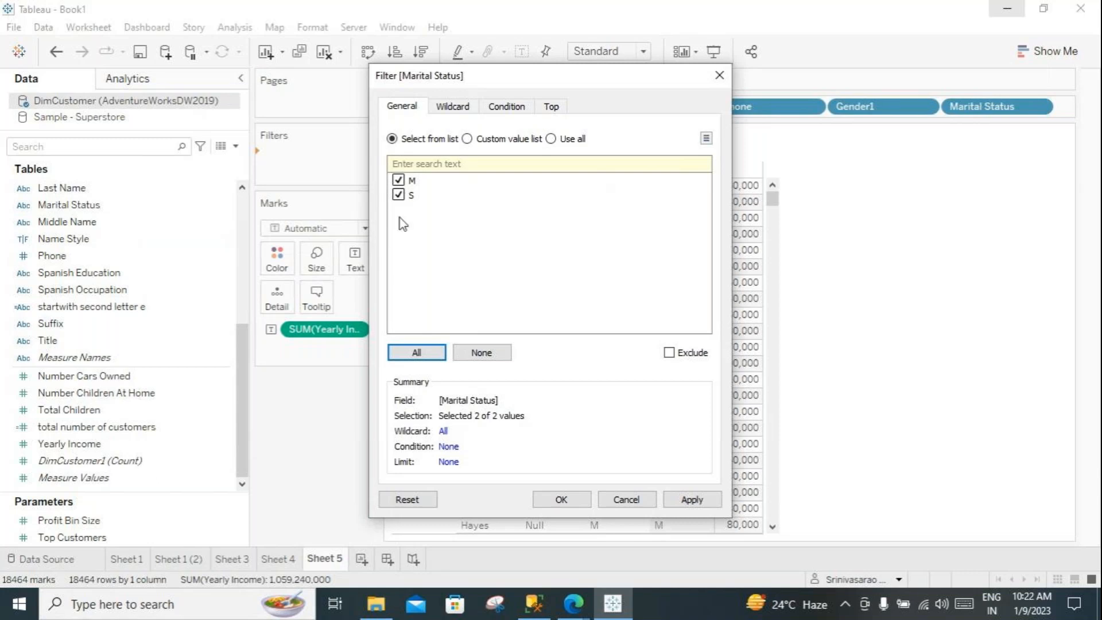
{"action": "left_click", "coordinate": [455, 353]}
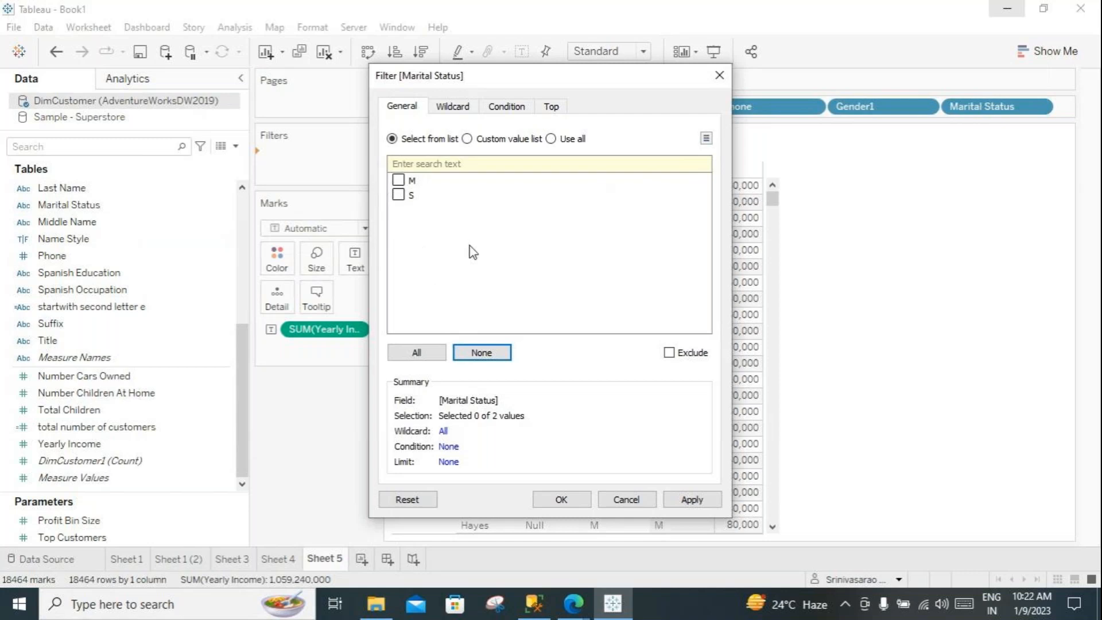
{"action": "left_click", "coordinate": [453, 117]}
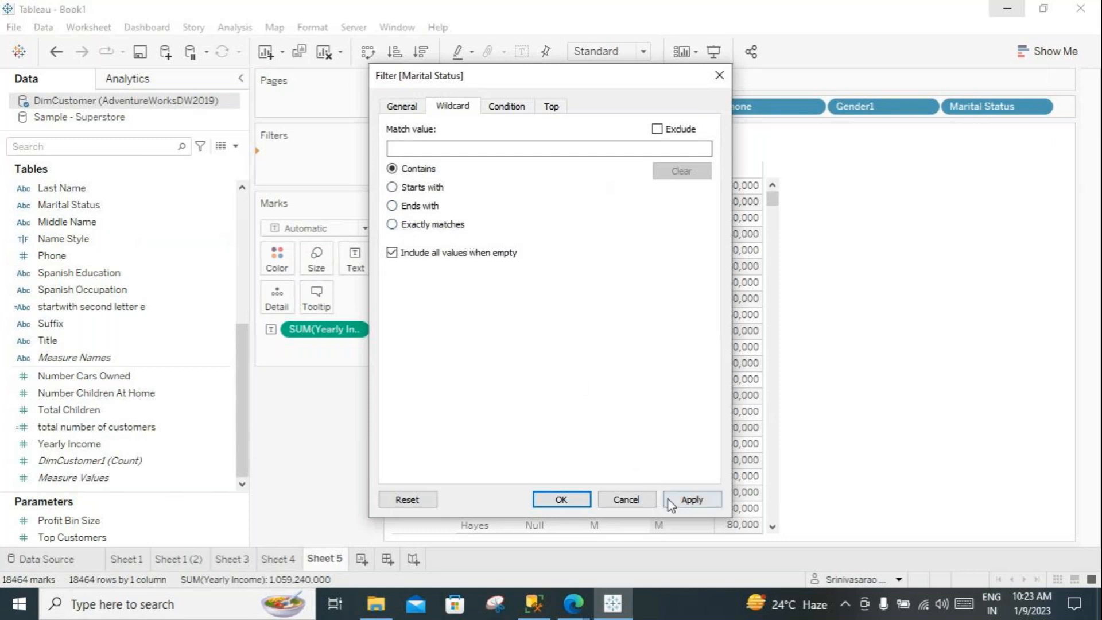
{"action": "left_click", "coordinate": [626, 499]}
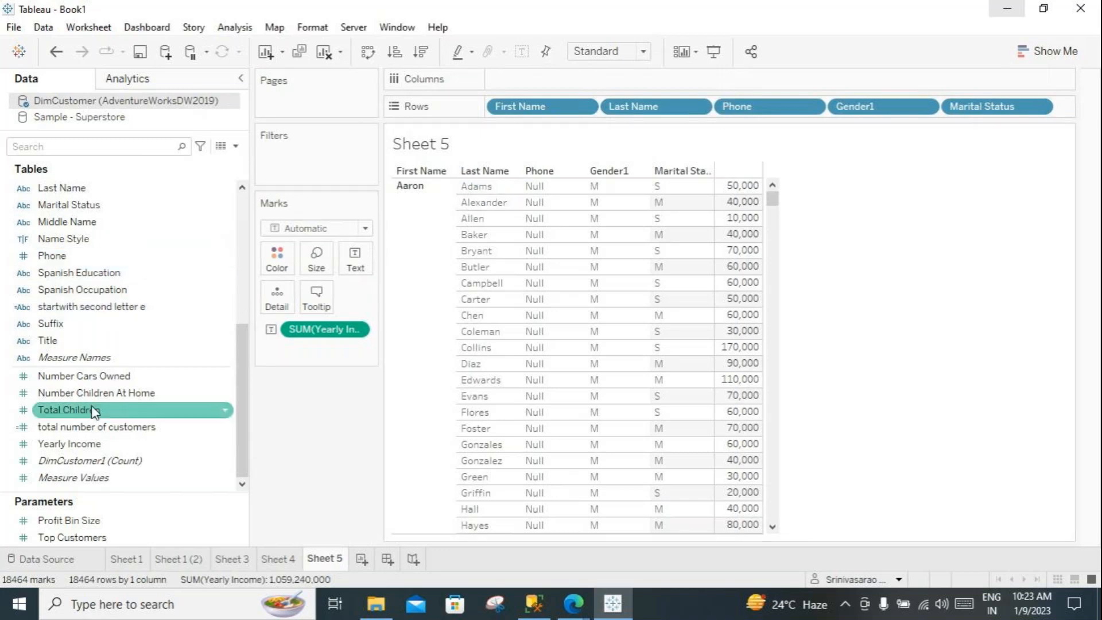
Step: Filter Last Name with a wildcard so it contains "m", and apply the filter
{"action": "scroll", "coordinate": [45, 382], "scroll_direction": "up", "scroll_amount": 2}
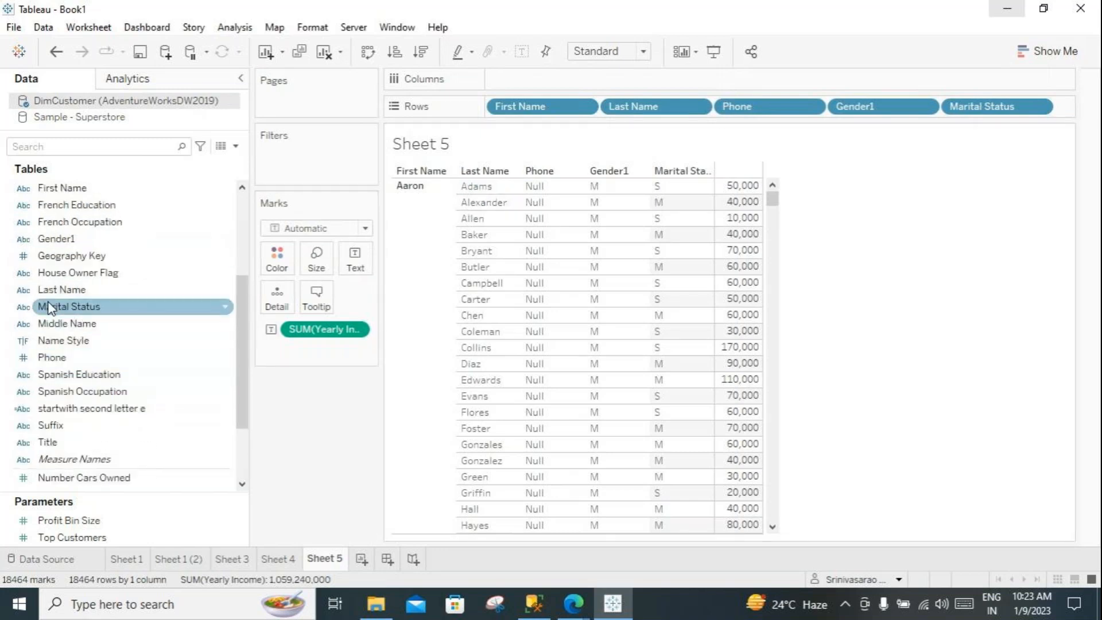
{"action": "left_click_drag", "start_coordinate": [58, 289], "coordinate": [269, 175]}
{"action": "left_click", "coordinate": [452, 105]}
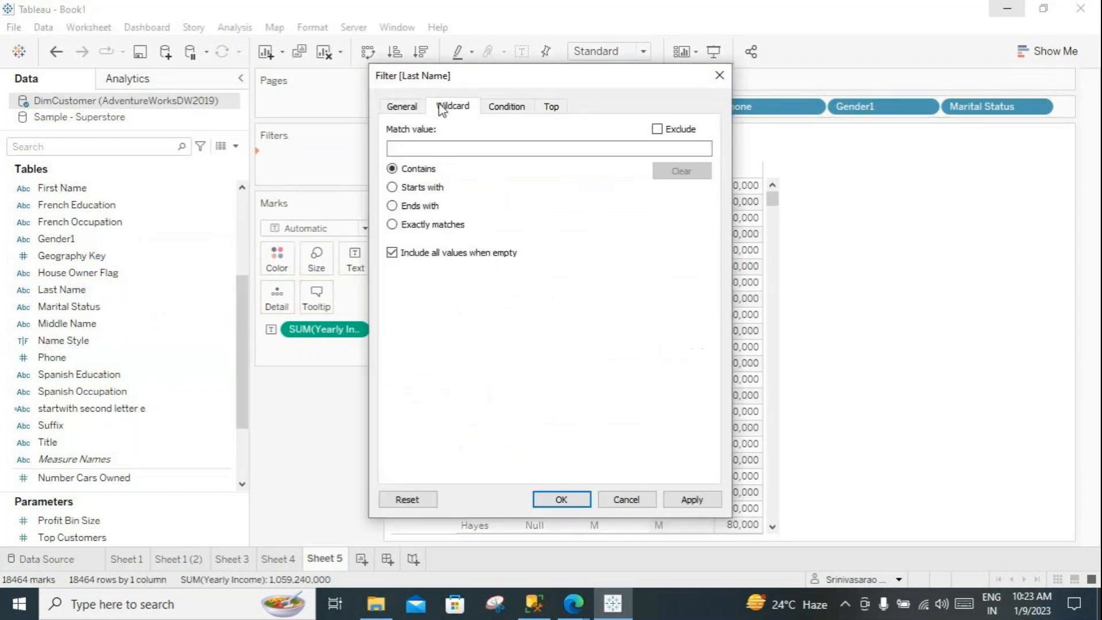
{"action": "left_click", "coordinate": [422, 148]}
{"action": "type", "text": "m"}
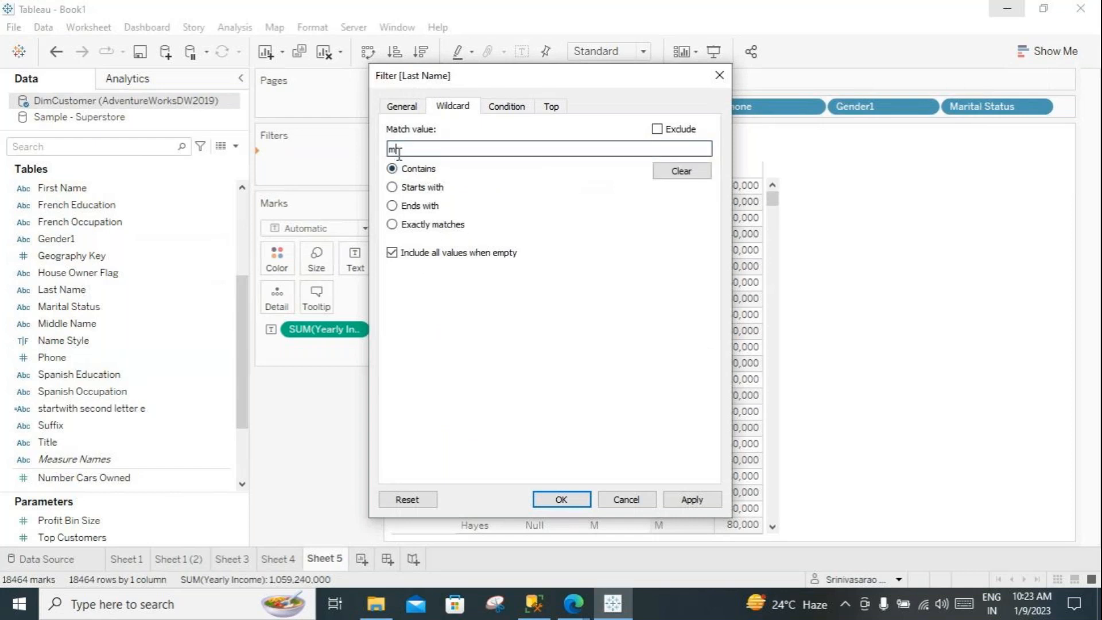
{"action": "left_click", "coordinate": [688, 499]}
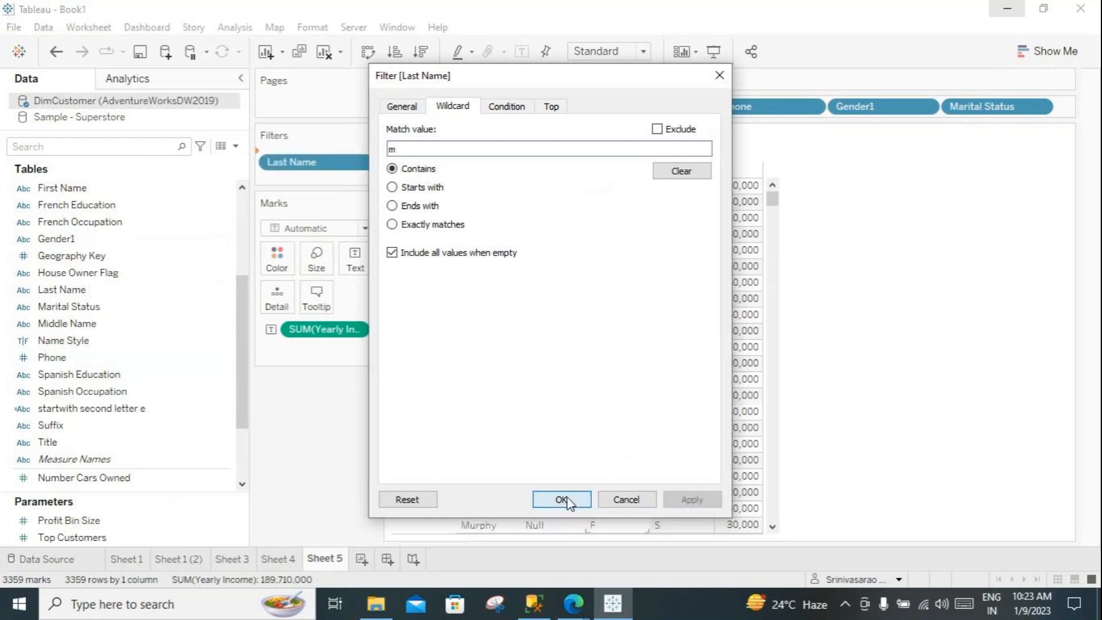
Step: Close the Last Name filter settings and look through the filtered customer rows of the text table
{"action": "left_click", "coordinate": [562, 499]}
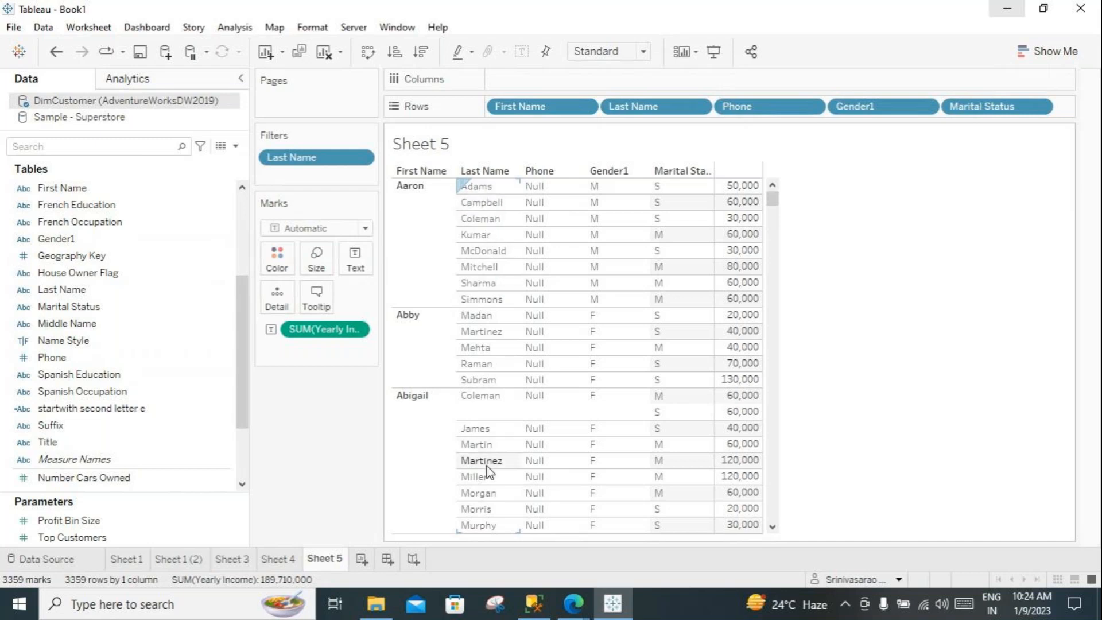
{"action": "scroll", "coordinate": [486, 471], "scroll_direction": "down", "scroll_amount": 10}
{"action": "scroll", "coordinate": [478, 452], "scroll_direction": "down", "scroll_amount": 15}
{"action": "scroll", "coordinate": [478, 459], "scroll_direction": "down", "scroll_amount": 10}
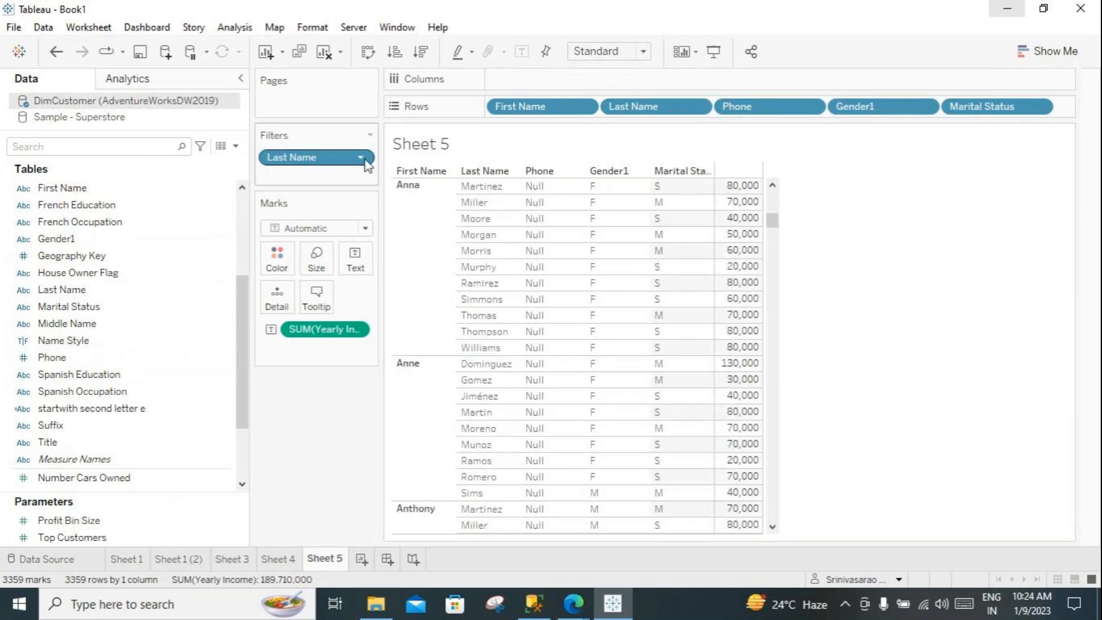
Step: Change the Last Name wildcard filter to match values containing "a", and apply it
{"action": "mouse_move", "coordinate": [367, 165]}
{"action": "left_mouse_down"}
{"action": "mouse_move", "coordinate": [396, 184]}
{"action": "mouse_move", "coordinate": [460, 188]}
{"action": "mouse_move", "coordinate": [477, 240]}
{"action": "mouse_move", "coordinate": [476, 356]}
{"action": "mouse_move", "coordinate": [485, 381]}
{"action": "mouse_move", "coordinate": [499, 383]}
{"action": "mouse_move", "coordinate": [516, 216]}
{"action": "mouse_move", "coordinate": [396, 231]}
{"action": "mouse_move", "coordinate": [411, 202]}
{"action": "mouse_move", "coordinate": [500, 189]}
{"action": "mouse_move", "coordinate": [482, 251]}
{"action": "mouse_move", "coordinate": [490, 294]}
{"action": "mouse_move", "coordinate": [442, 253]}
{"action": "mouse_move", "coordinate": [315, 187]}
{"action": "mouse_move", "coordinate": [359, 174]}
{"action": "left_mouse_up"}
{"action": "left_click", "coordinate": [362, 159]}
{"action": "left_click", "coordinate": [329, 174]}
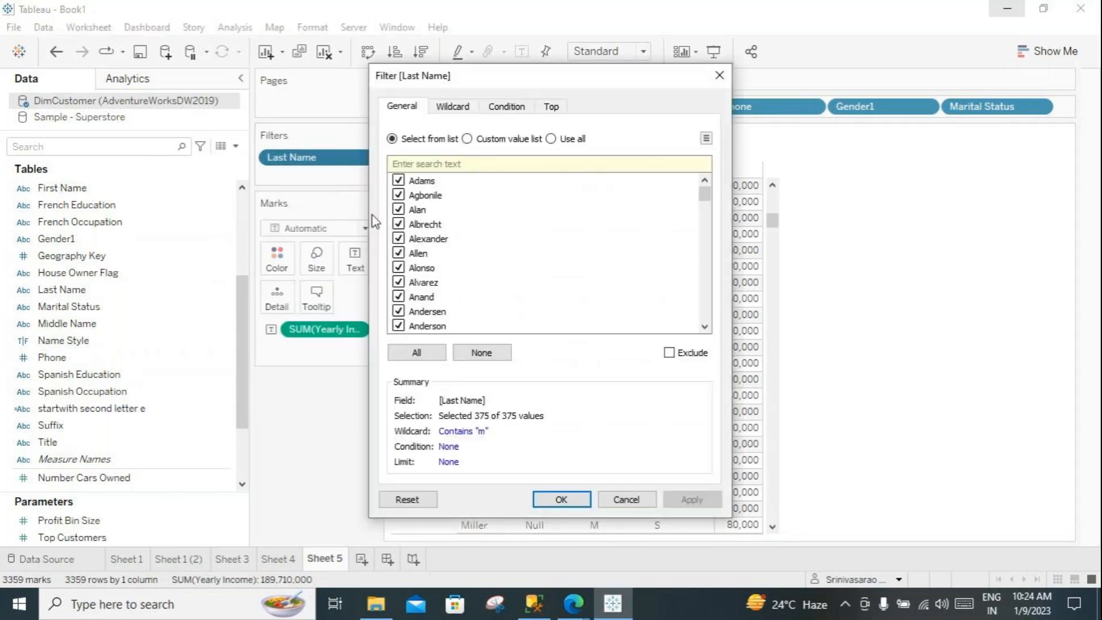
{"action": "left_click", "coordinate": [453, 106]}
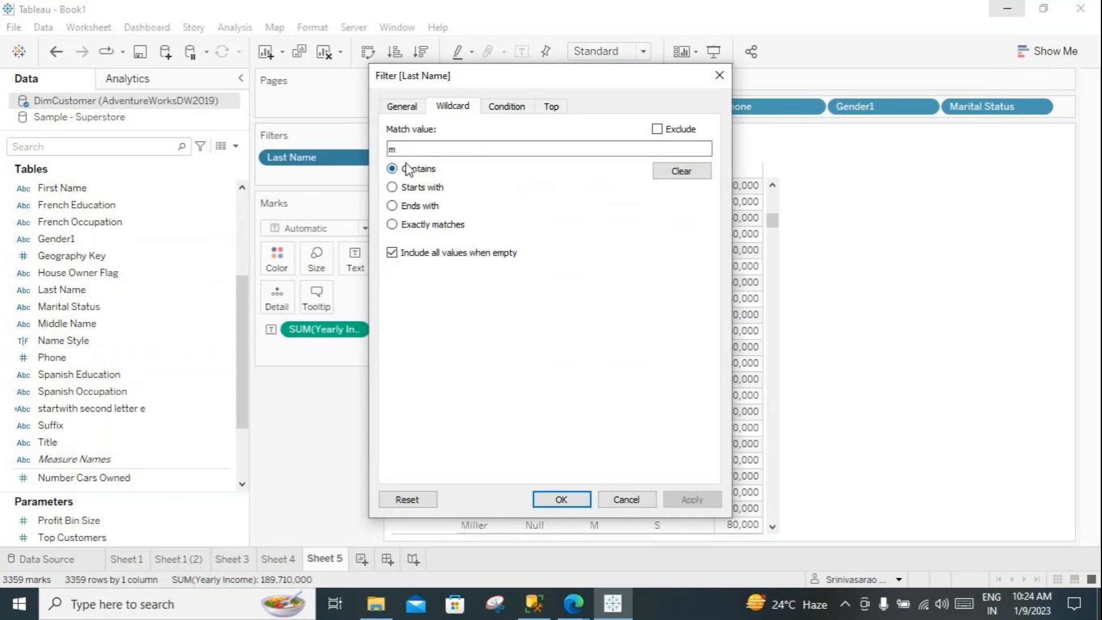
{"action": "left_click_drag", "start_coordinate": [407, 151], "coordinate": [381, 150]}
{"action": "key", "text": "BackSpace"}
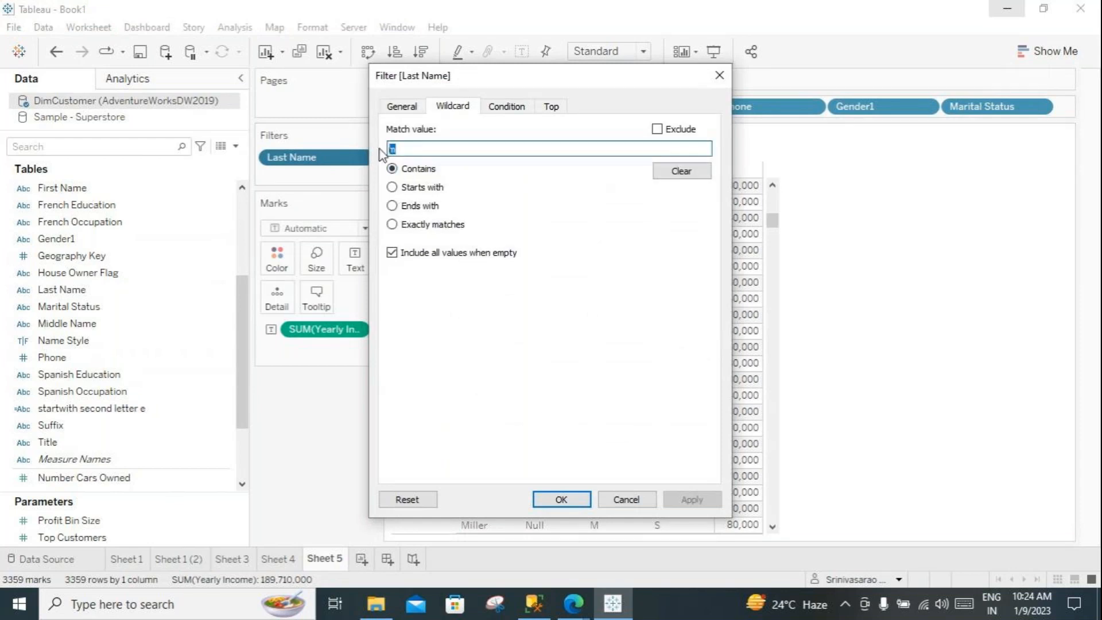
{"action": "type", "text": "a"}
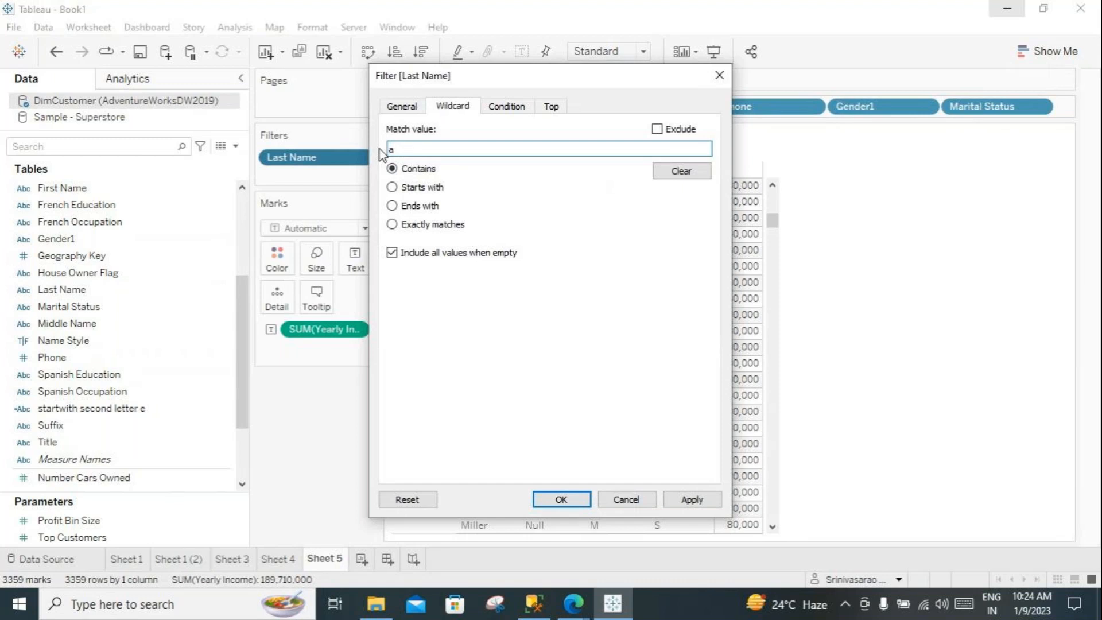
{"action": "left_click", "coordinate": [682, 499]}
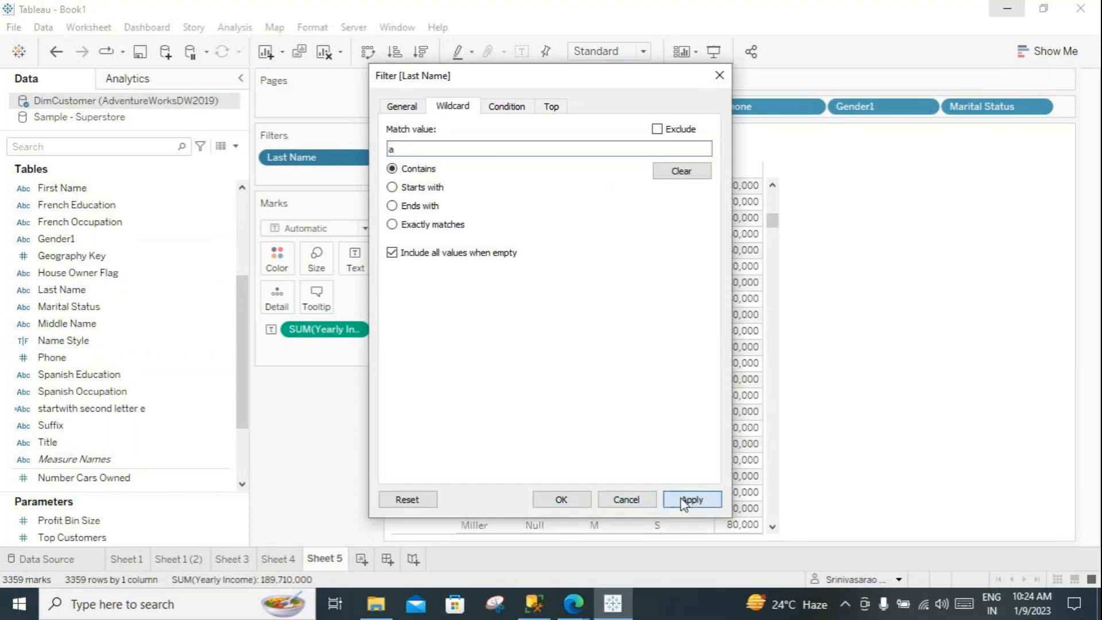
{"action": "left_click", "coordinate": [561, 498]}
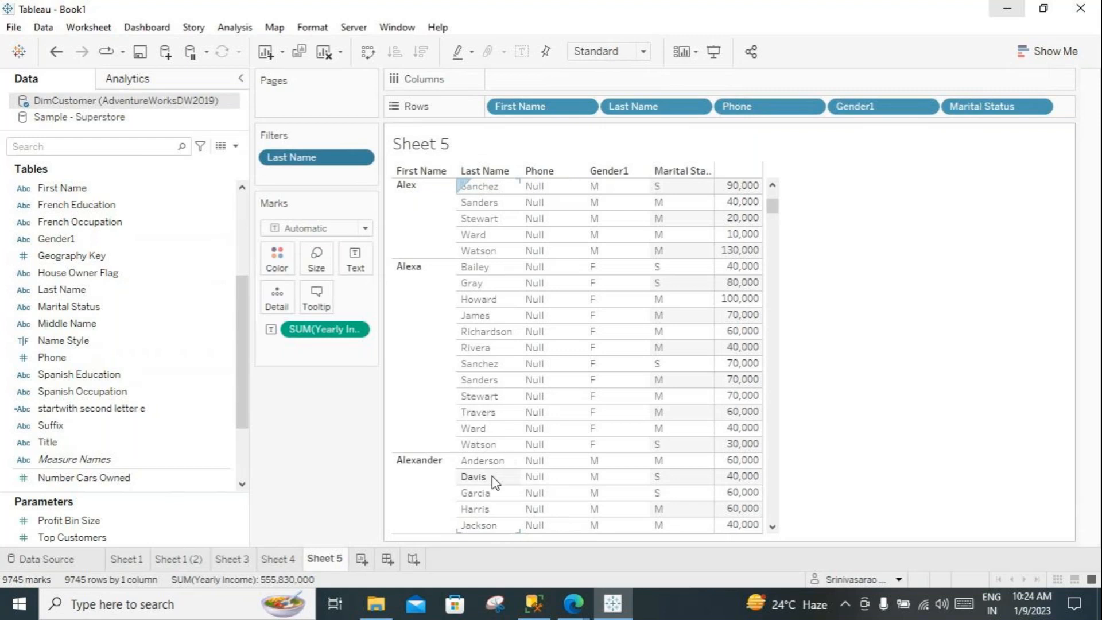
Step: Change the Last Name wildcard filter to match values ending with "r", and apply it
{"action": "left_click", "coordinate": [363, 159]}
{"action": "left_click", "coordinate": [360, 157]}
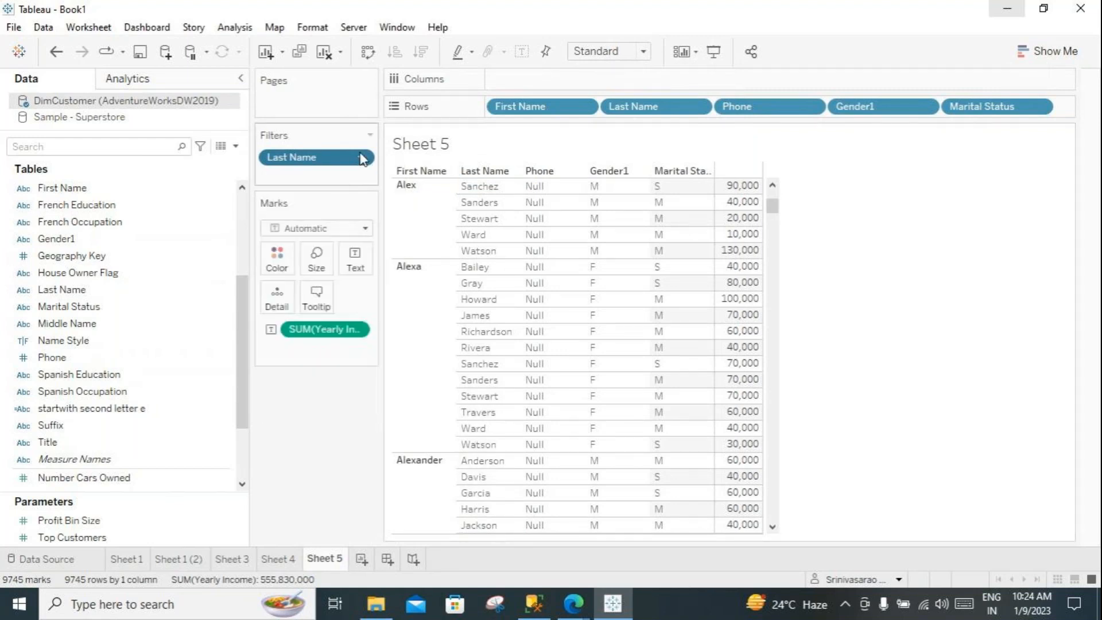
{"action": "left_click", "coordinate": [363, 159]}
{"action": "left_click", "coordinate": [322, 179]}
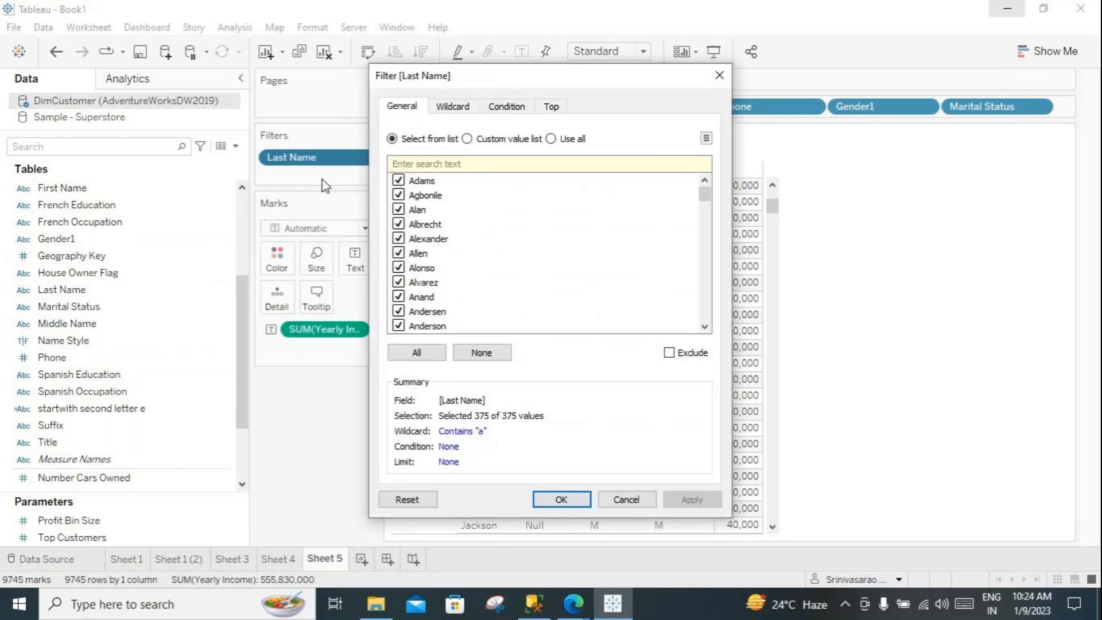
{"action": "left_click", "coordinate": [453, 107]}
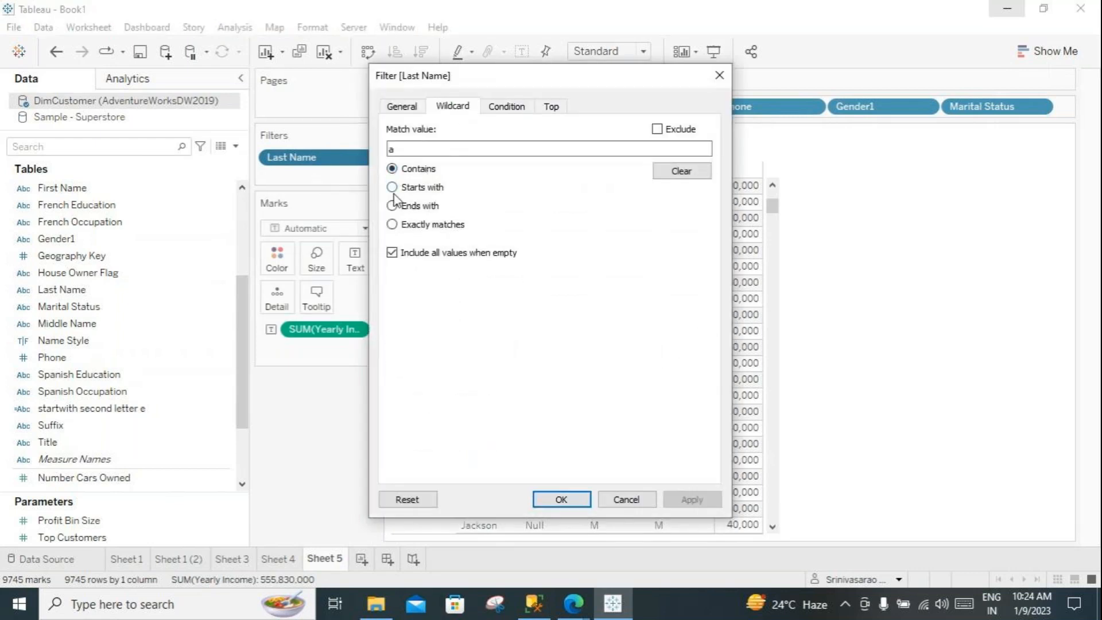
{"action": "left_click", "coordinate": [401, 150]}
{"action": "key", "text": "BackSpace"}
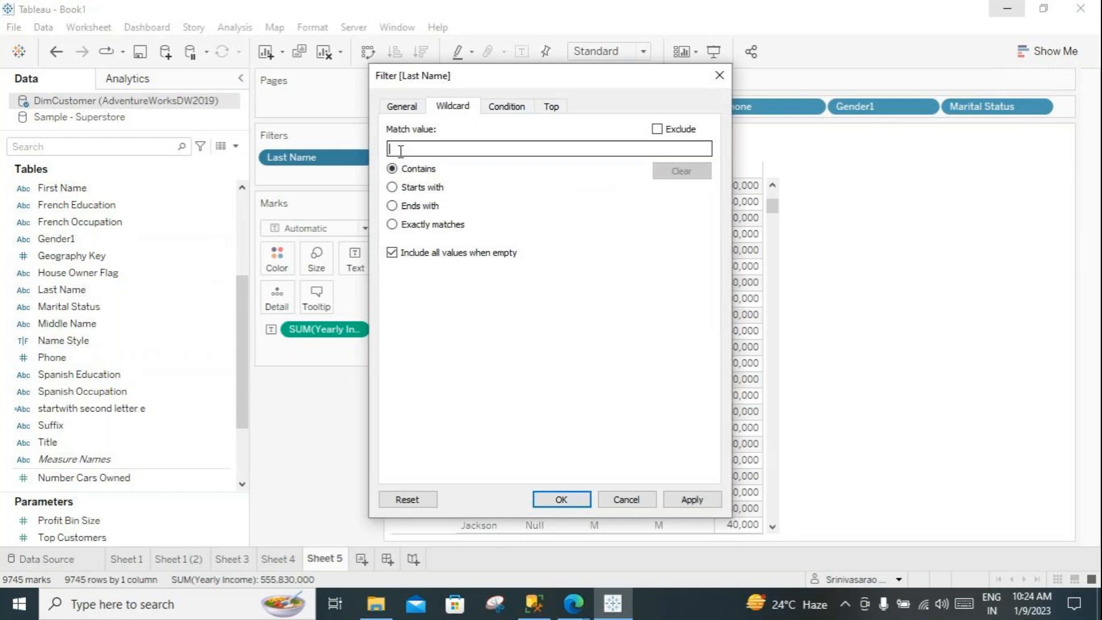
{"action": "left_click", "coordinate": [392, 206]}
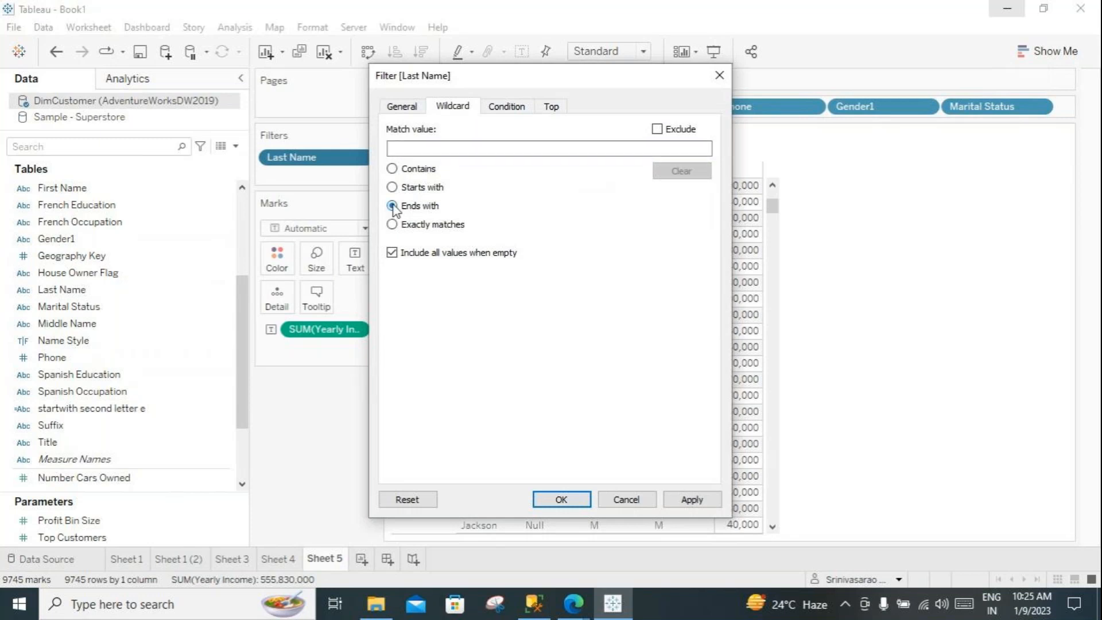
{"action": "left_click", "coordinate": [401, 148]}
{"action": "type", "text": "r"}
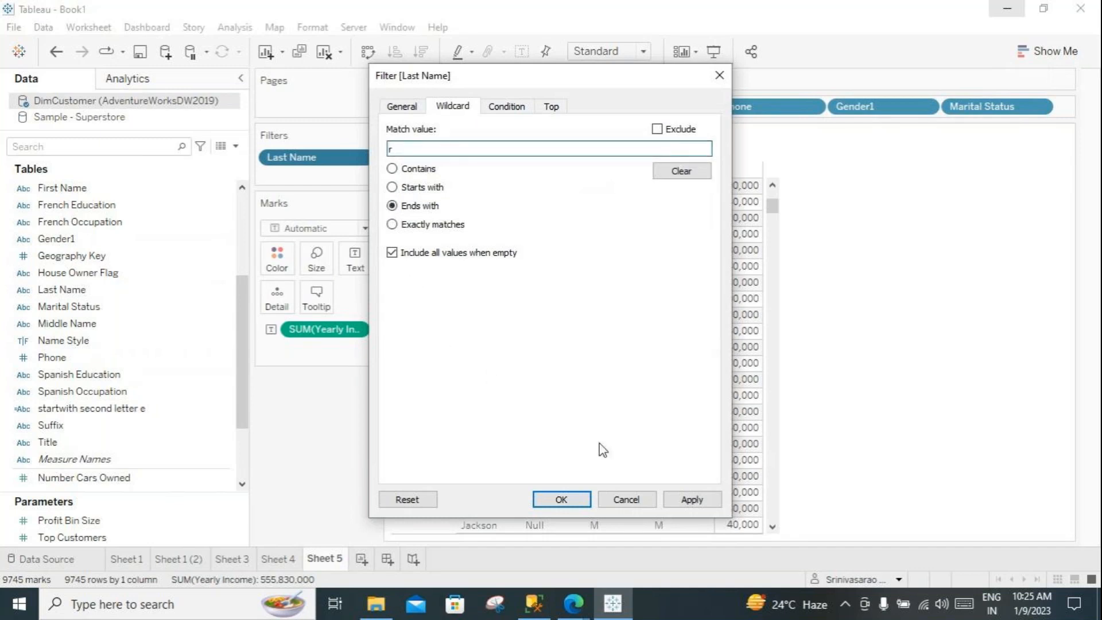
{"action": "left_click", "coordinate": [691, 500]}
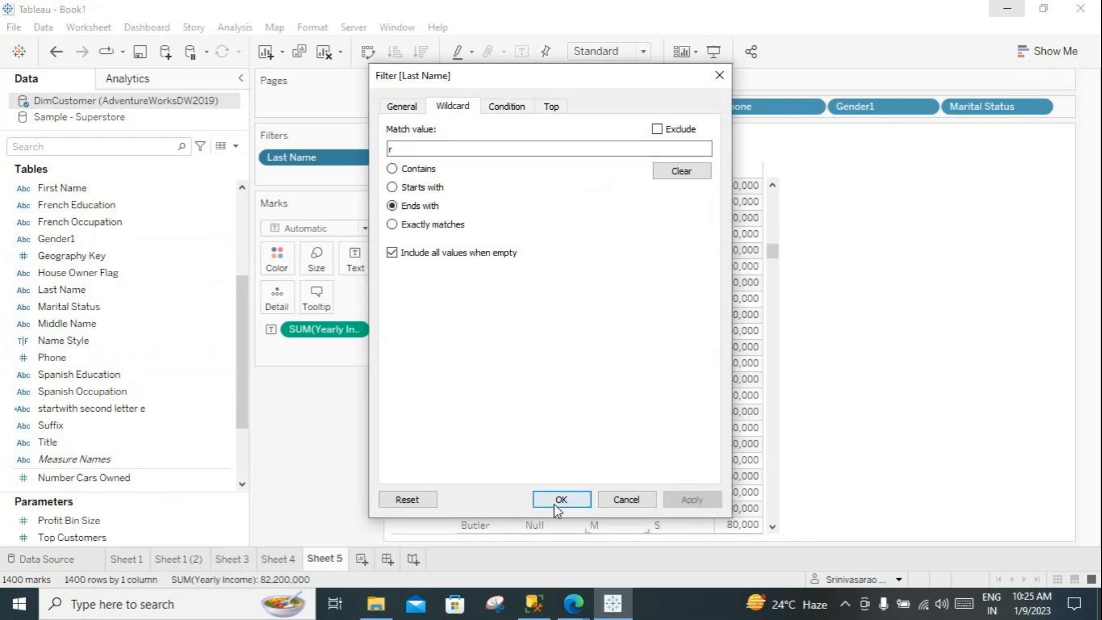
{"action": "left_click", "coordinate": [554, 502]}
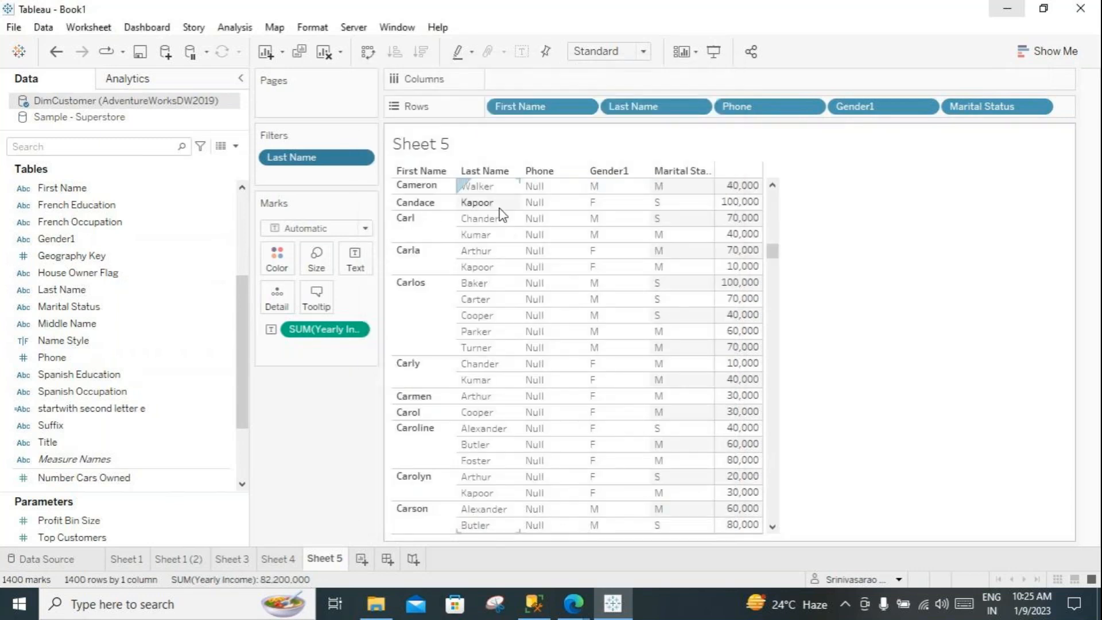
Step: Examine the last names throughout the text table to check them against the ends-with filter
{"action": "scroll", "coordinate": [486, 396], "scroll_direction": "down", "scroll_amount": 15}
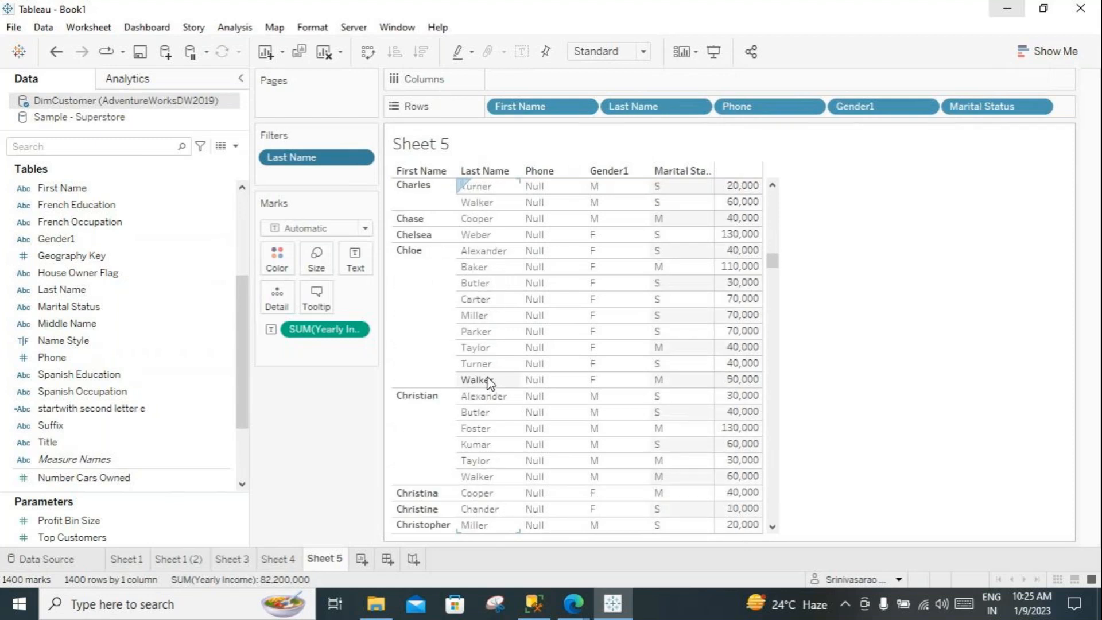
{"action": "scroll", "coordinate": [488, 384], "scroll_direction": "down", "scroll_amount": 15}
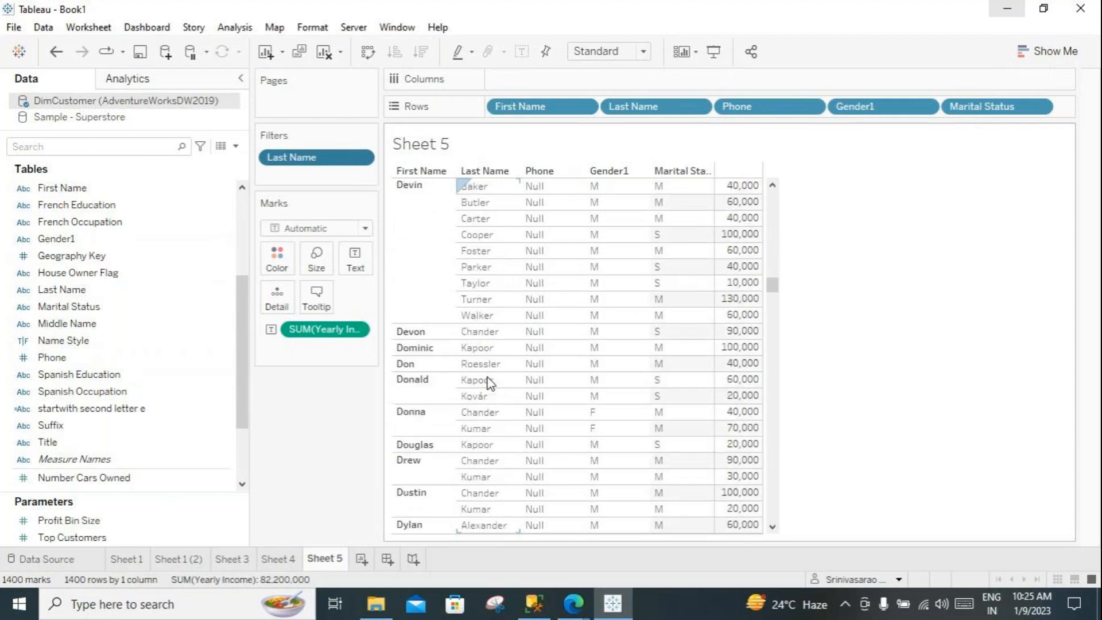
{"action": "scroll", "coordinate": [488, 383], "scroll_direction": "down", "scroll_amount": 15}
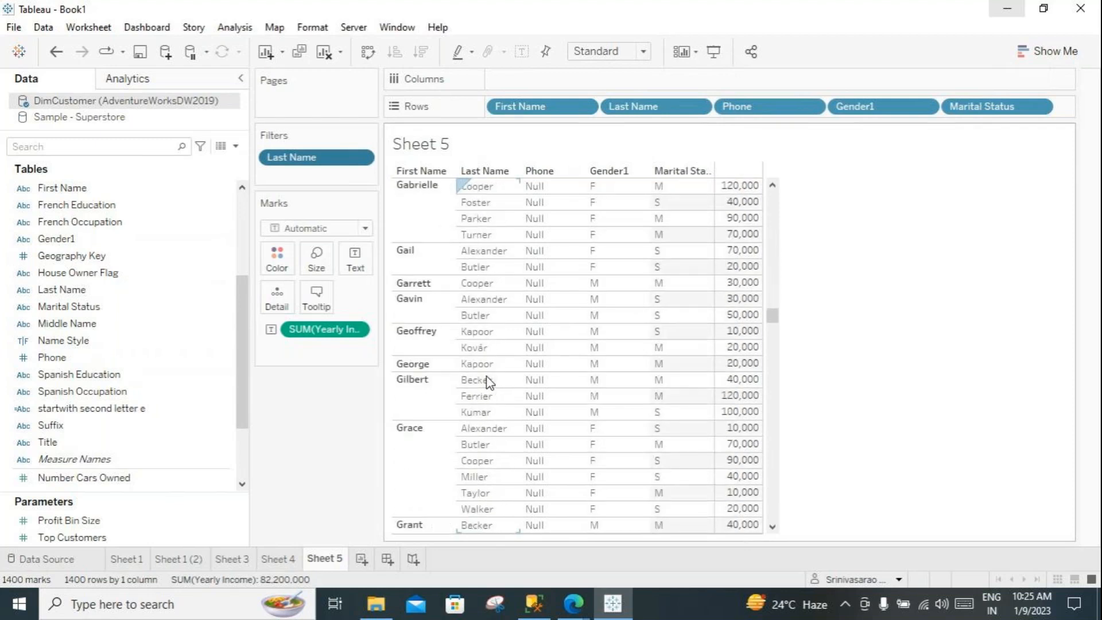
{"action": "scroll", "coordinate": [489, 383], "scroll_direction": "down", "scroll_amount": 12}
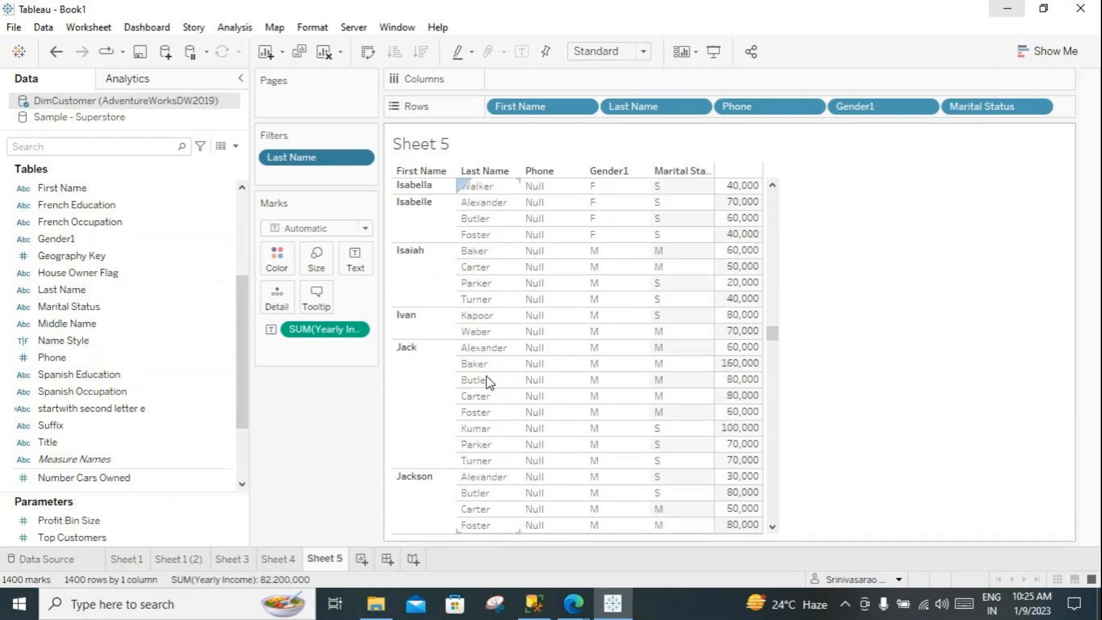
{"action": "mouse_move", "coordinate": [743, 339]}
{"action": "left_click_drag", "start_coordinate": [772, 339], "coordinate": [773, 193]}
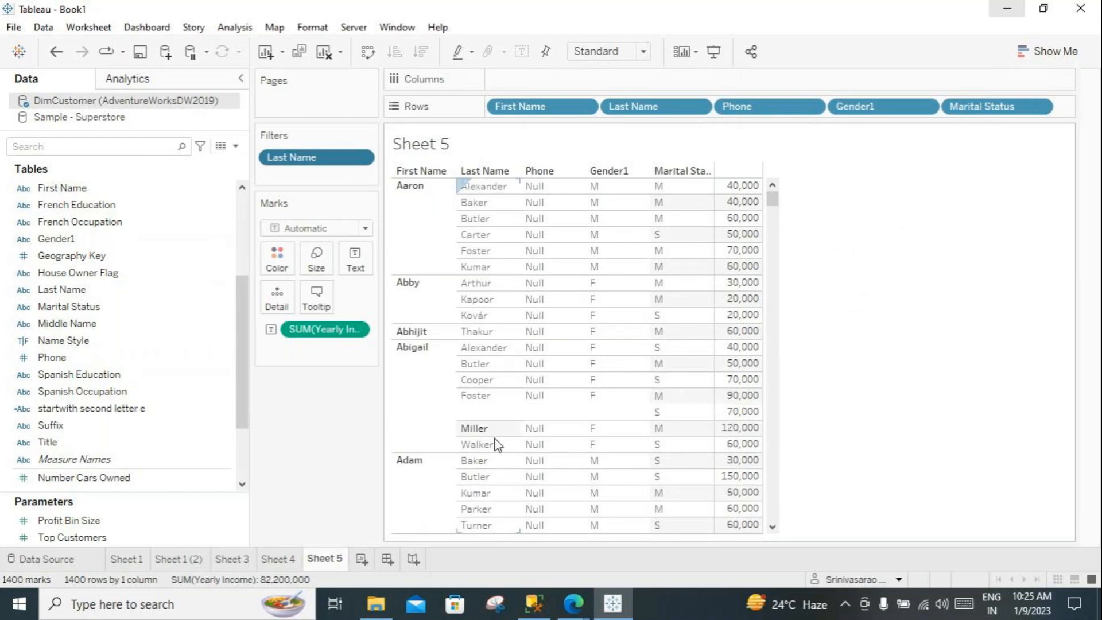
{"action": "scroll", "coordinate": [498, 487], "scroll_direction": "down", "scroll_amount": 3}
{"action": "scroll", "coordinate": [498, 488], "scroll_direction": "down", "scroll_amount": 20}
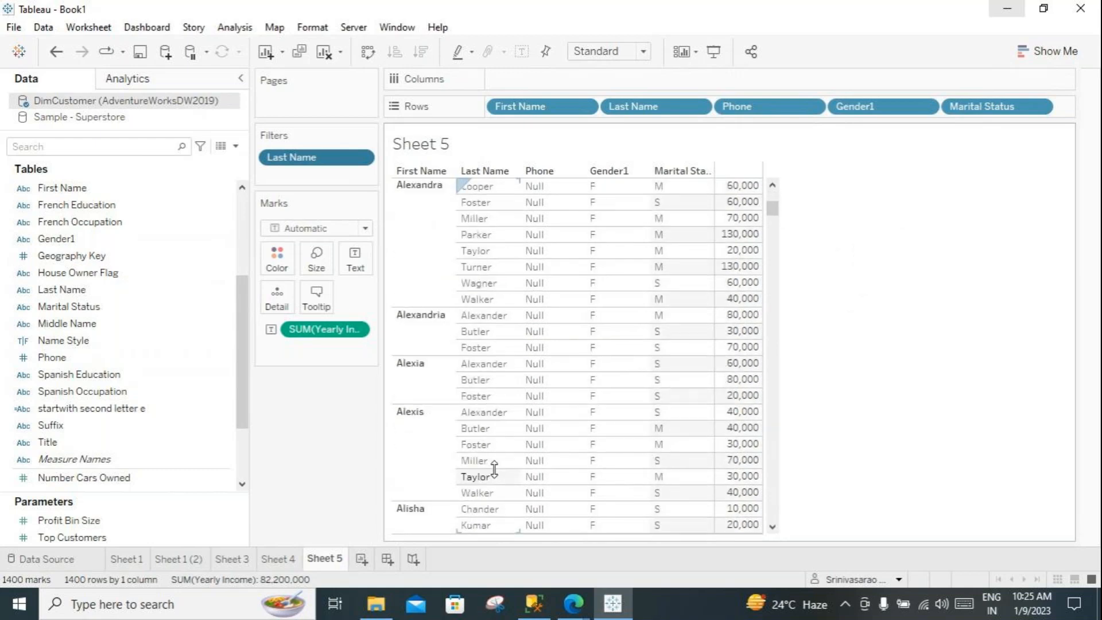
{"action": "scroll", "coordinate": [493, 469], "scroll_direction": "down", "scroll_amount": 20}
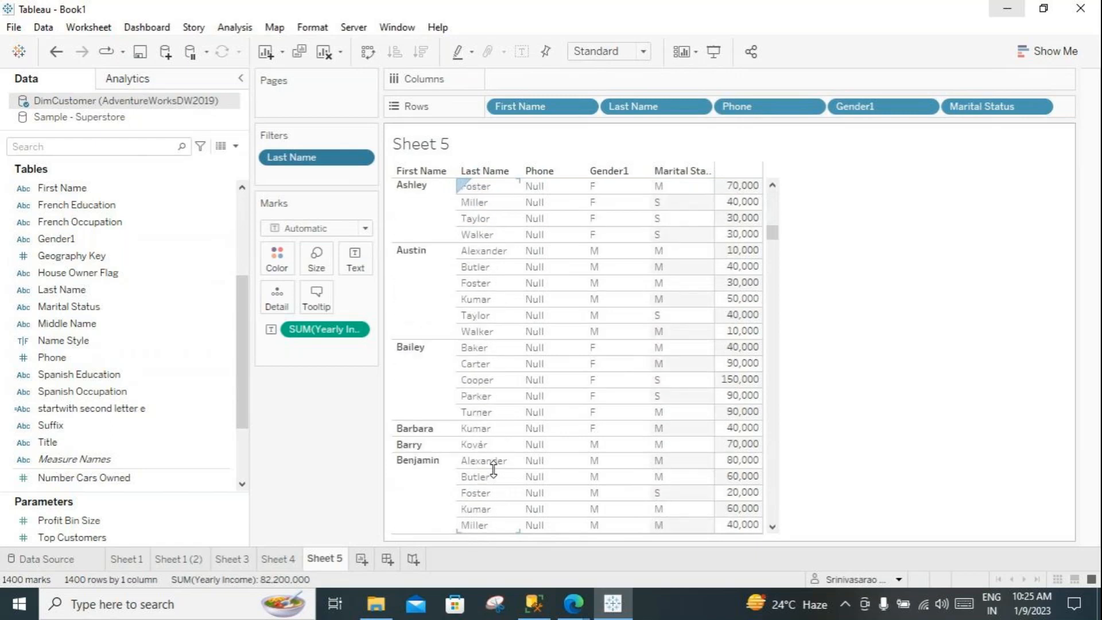
{"action": "scroll", "coordinate": [493, 469], "scroll_direction": "down", "scroll_amount": 20}
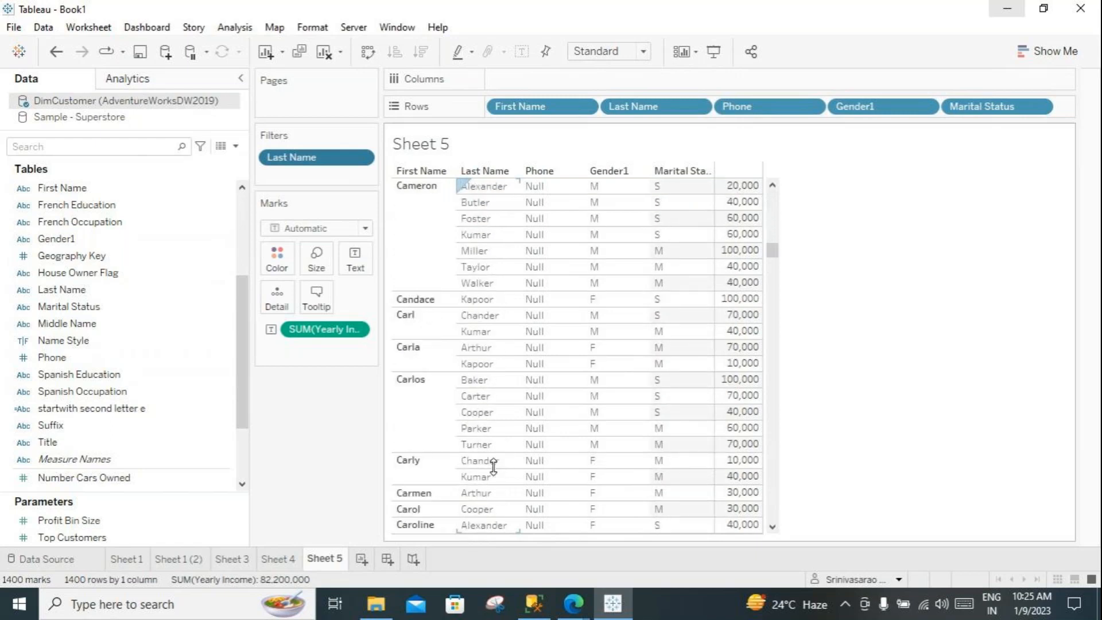
{"action": "scroll", "coordinate": [498, 468], "scroll_direction": "up", "scroll_amount": 20}
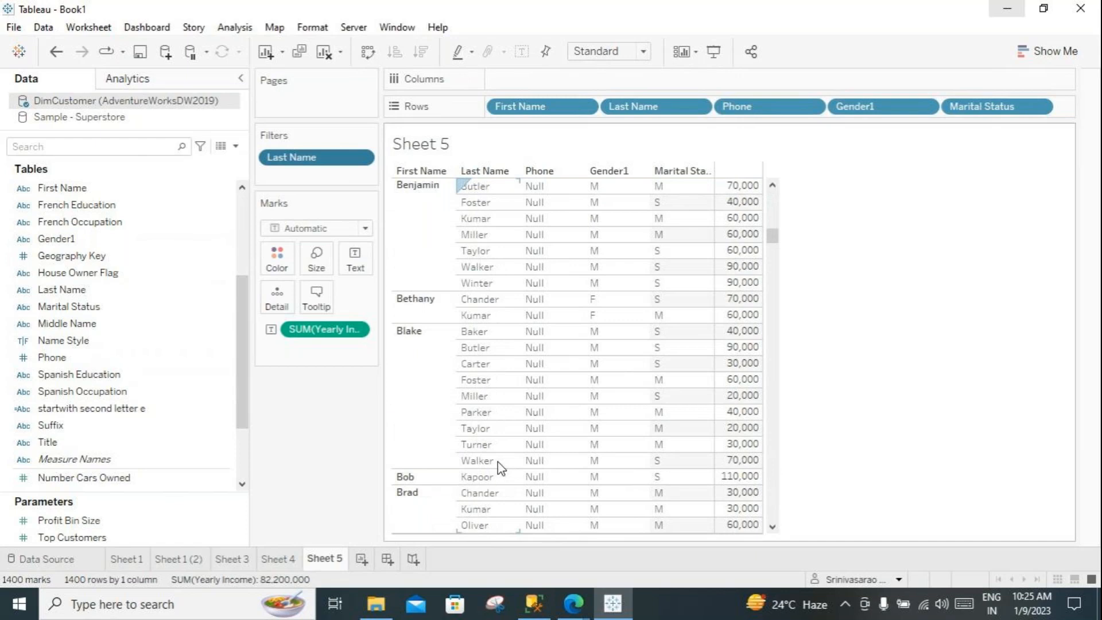
{"action": "scroll", "coordinate": [498, 468], "scroll_direction": "up", "scroll_amount": 7}
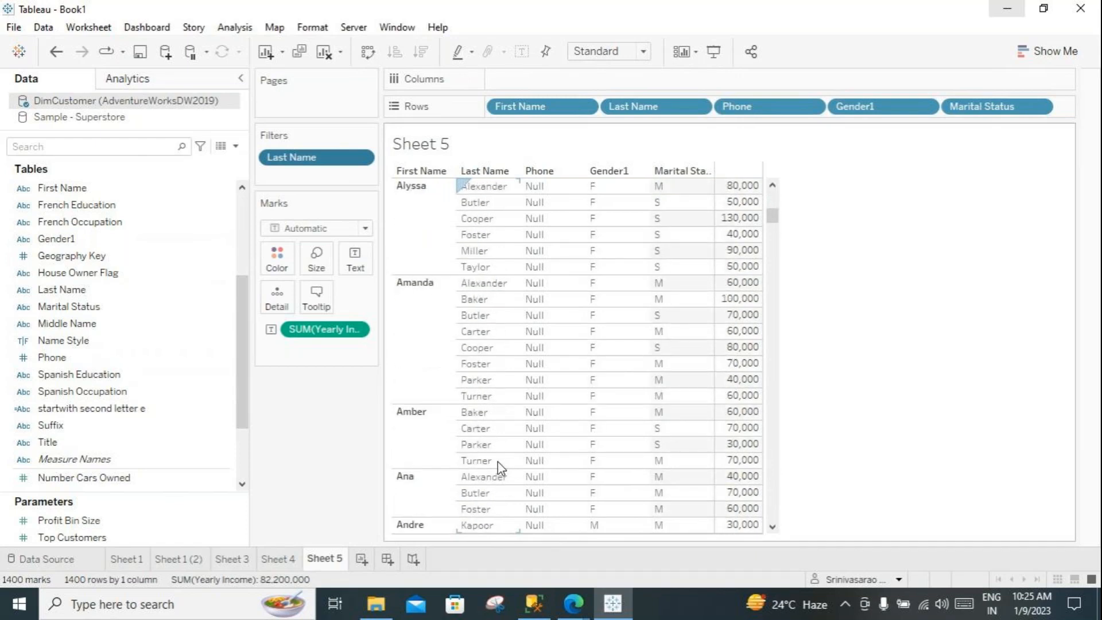
Step: Change the Last Name wildcard filter to exactly match one customer last name picked from the table, and apply it
{"action": "left_click", "coordinate": [499, 225]}
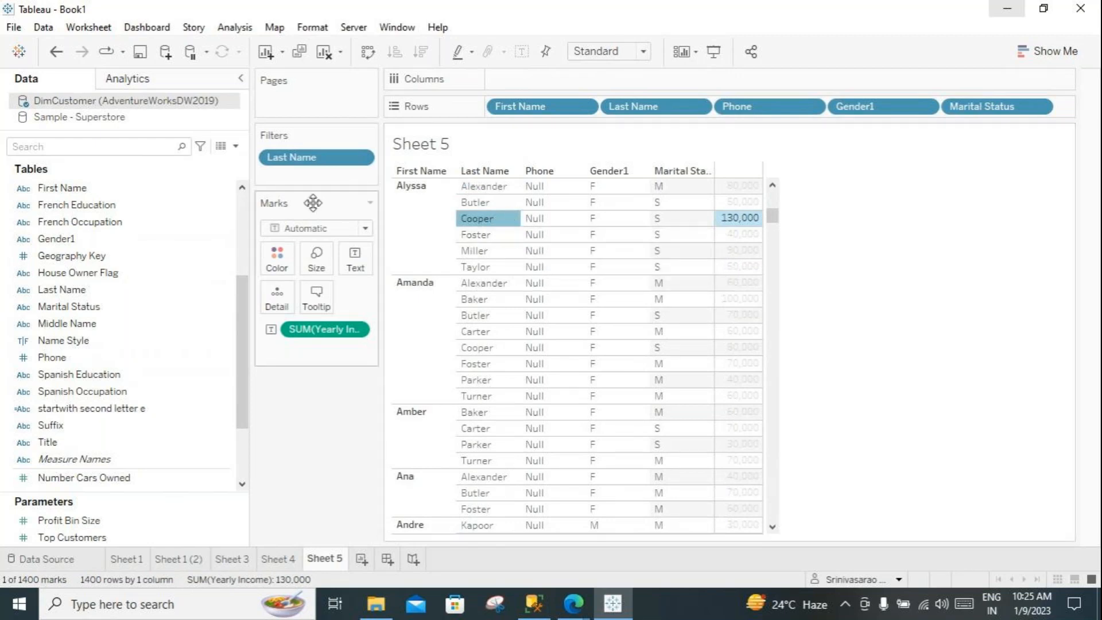
{"action": "left_click", "coordinate": [361, 158]}
{"action": "left_click", "coordinate": [313, 177]}
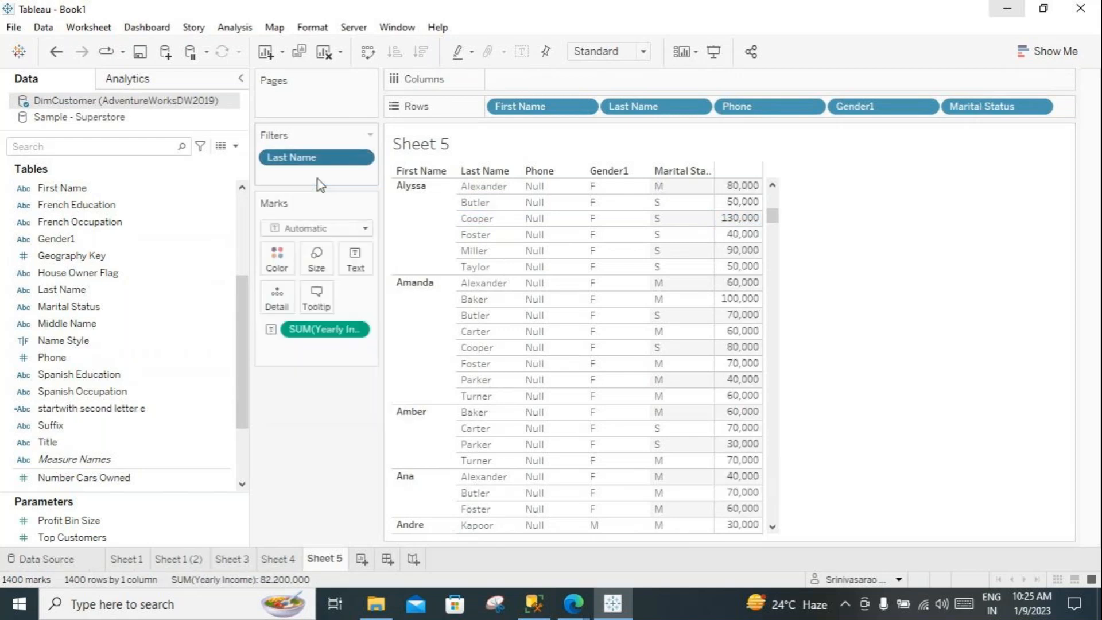
{"action": "left_click", "coordinate": [453, 106]}
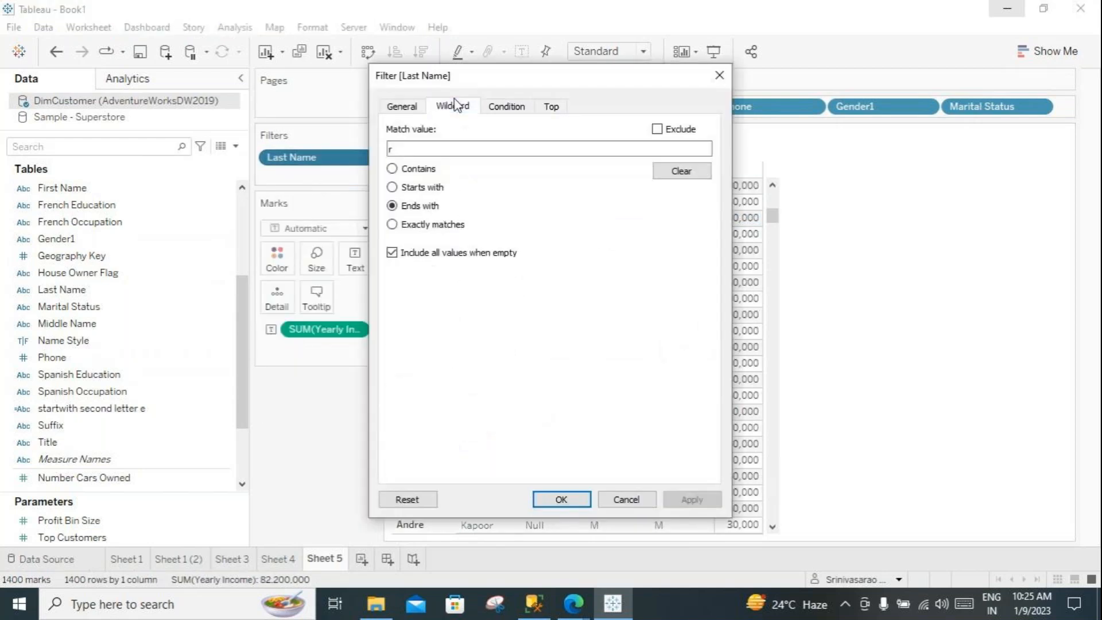
{"action": "left_click", "coordinate": [392, 225]}
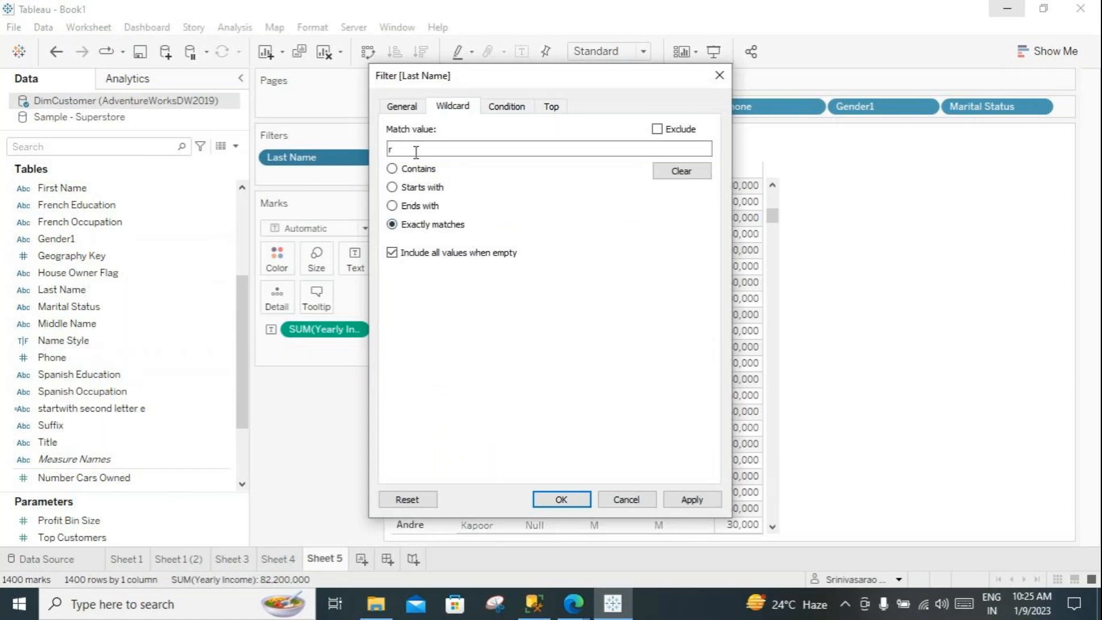
{"action": "left_click_drag", "start_coordinate": [390, 149], "coordinate": [376, 149]}
{"action": "key", "text": "BackSpace"}
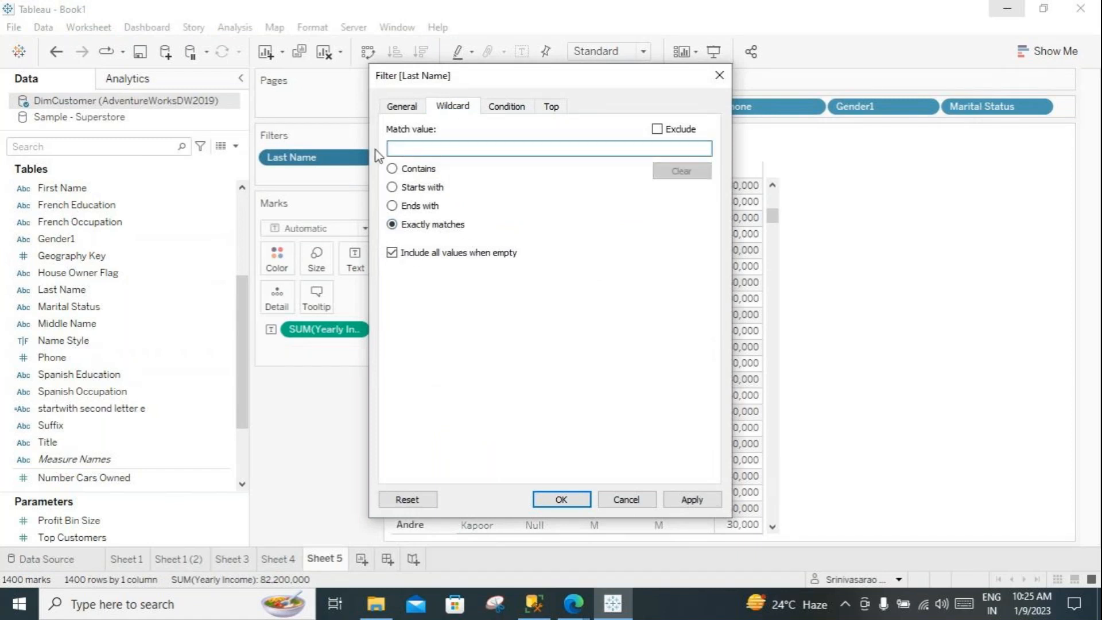
{"action": "type", "text": "Cooper"}
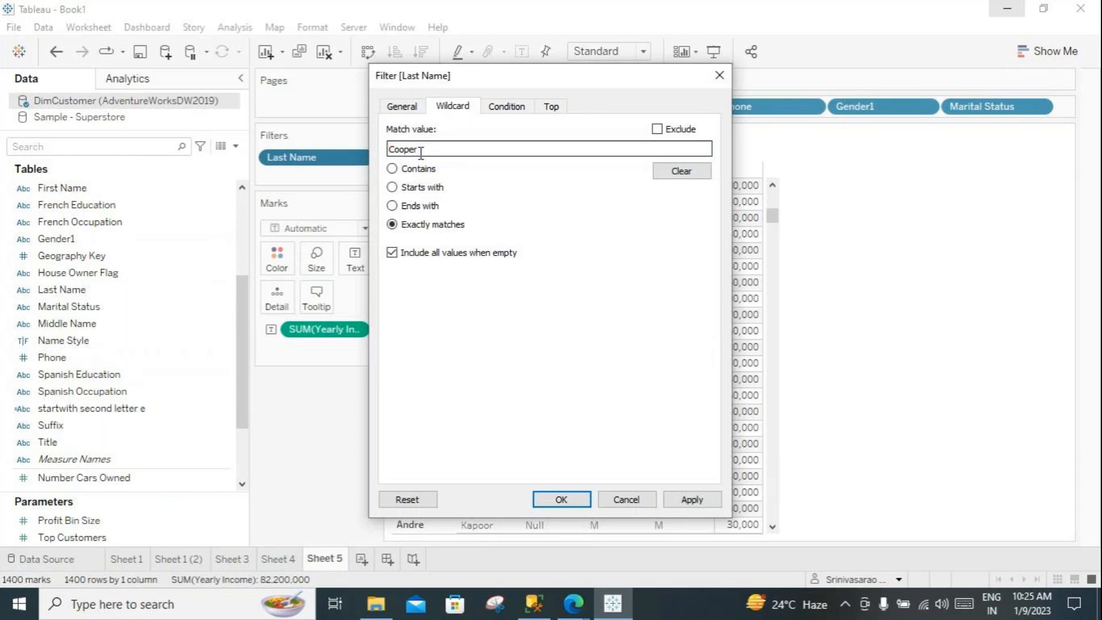
{"action": "left_click", "coordinate": [430, 149]}
{"action": "double_click", "coordinate": [402, 149]}
{"action": "left_click", "coordinate": [679, 500]}
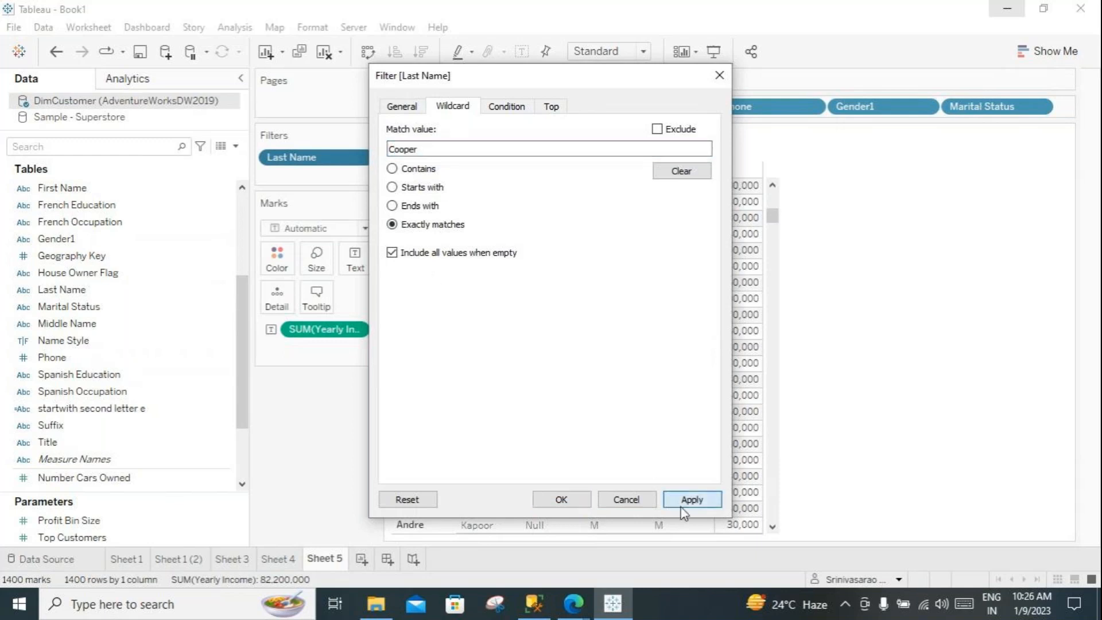
{"action": "left_click", "coordinate": [557, 499]}
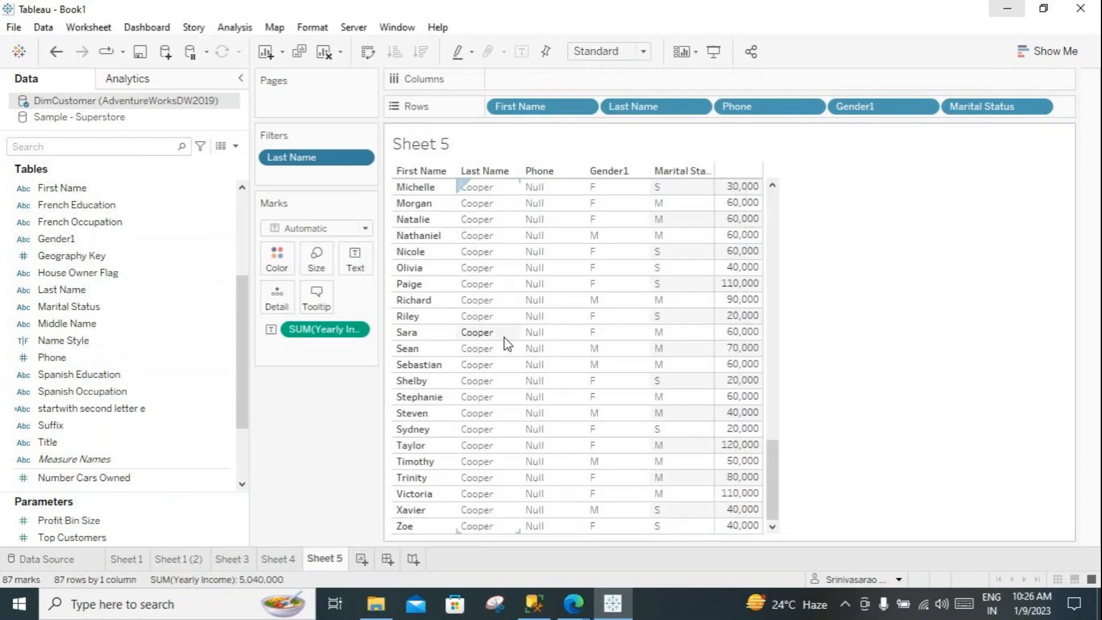
{"action": "scroll", "coordinate": [511, 338], "scroll_direction": "up", "scroll_amount": 10}
{"action": "scroll", "coordinate": [494, 307], "scroll_direction": "up", "scroll_amount": 8}
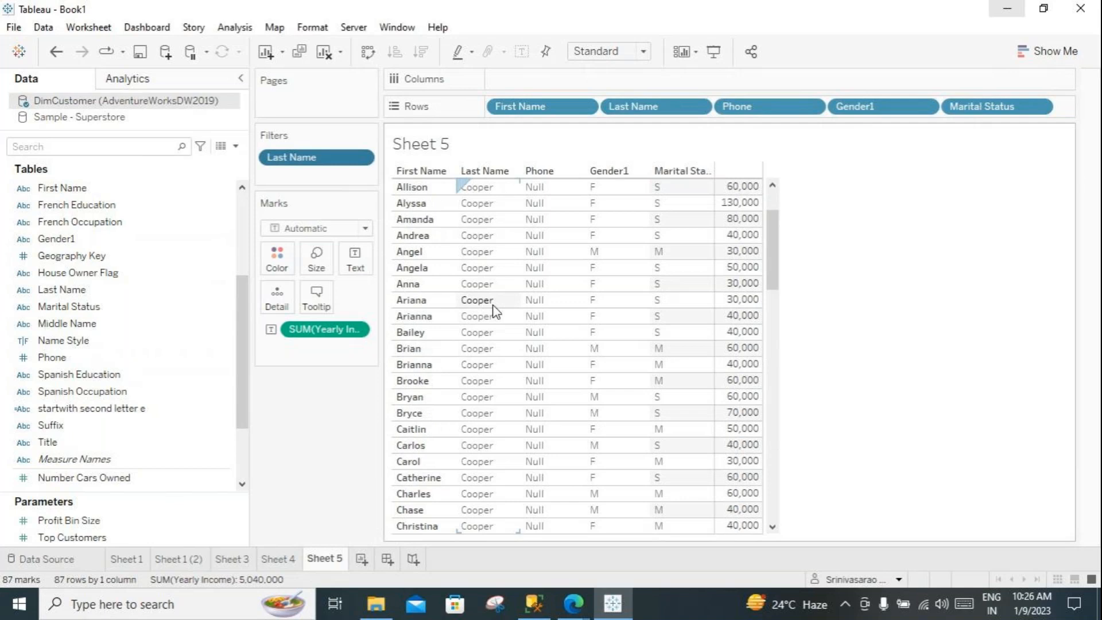
Step: Examine the last names throughout the text table to check them against the exact-match filter
{"action": "scroll", "coordinate": [509, 305], "scroll_direction": "down", "scroll_amount": 18}
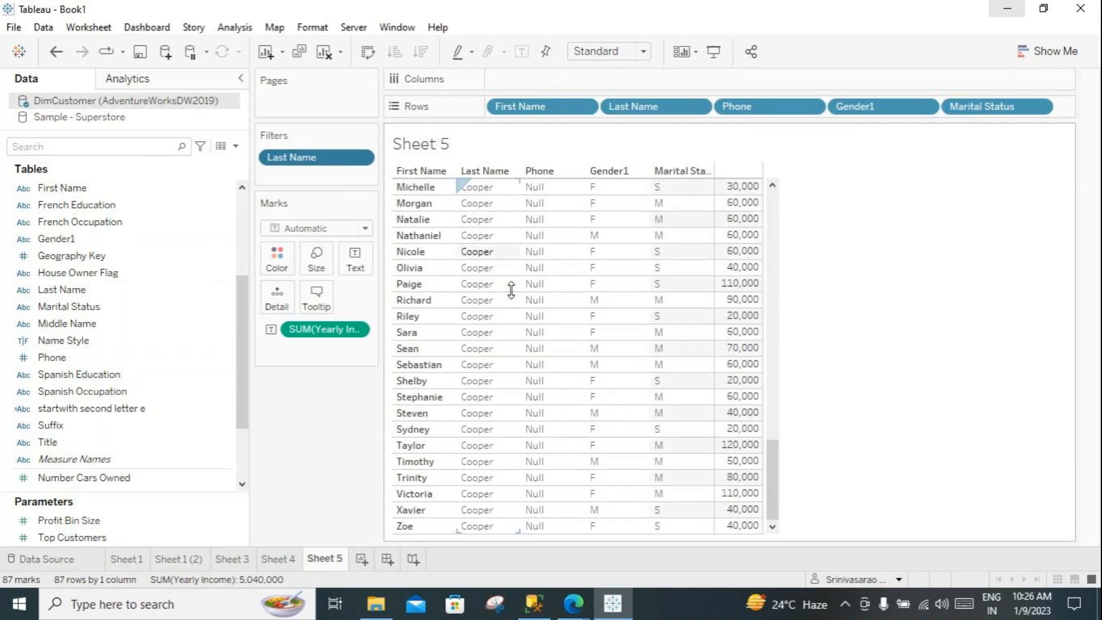
{"action": "scroll", "coordinate": [510, 289], "scroll_direction": "up", "scroll_amount": 18}
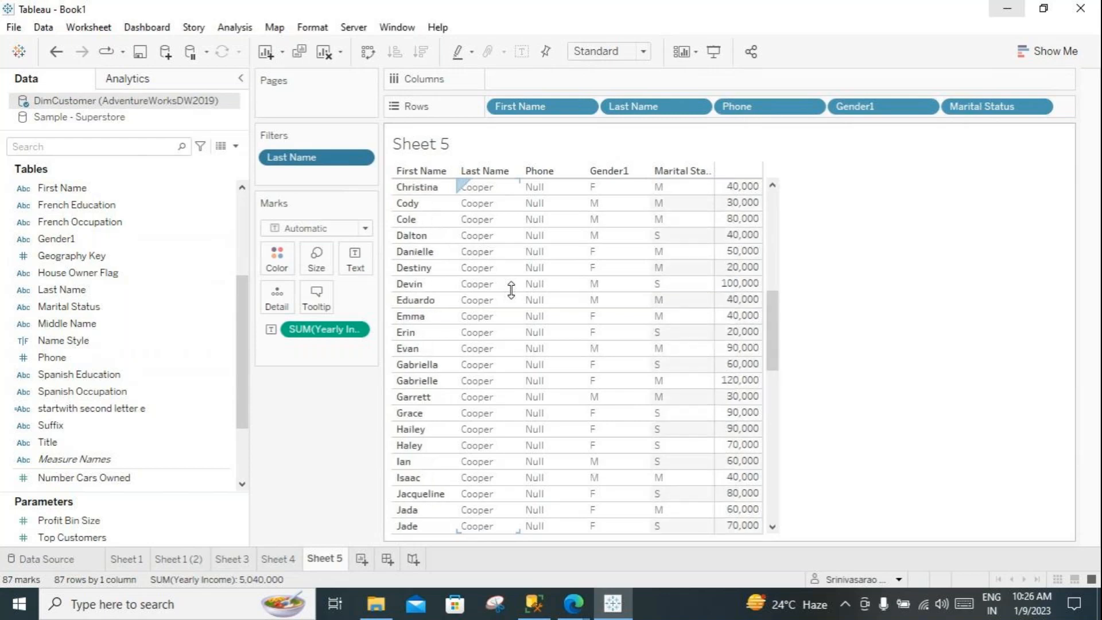
{"action": "scroll", "coordinate": [510, 289], "scroll_direction": "down", "scroll_amount": 16}
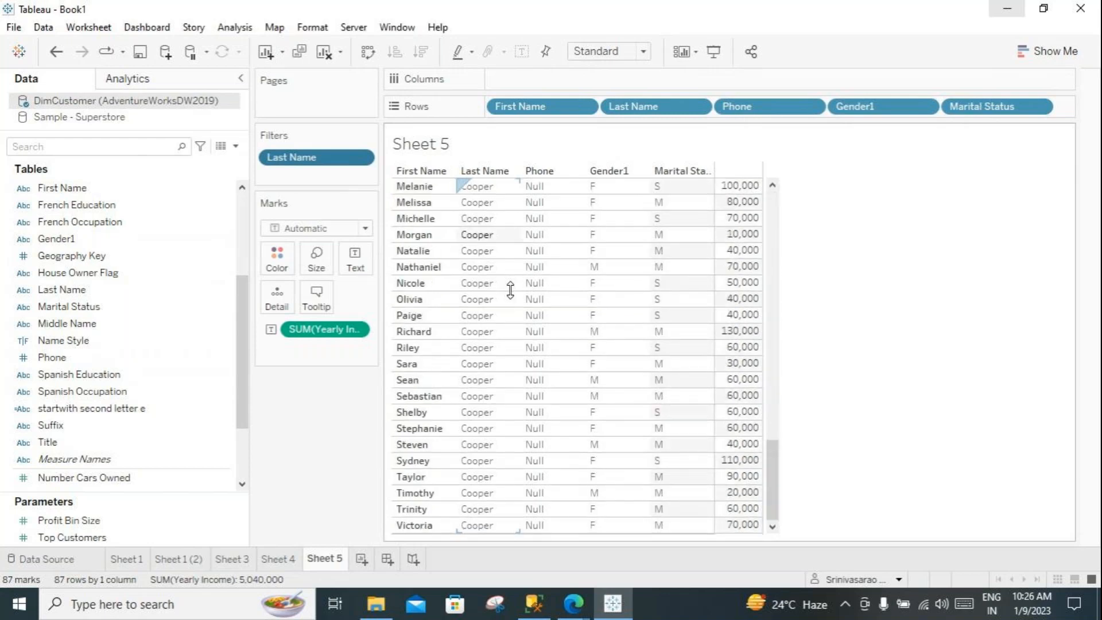
{"action": "scroll", "coordinate": [510, 290], "scroll_direction": "down", "scroll_amount": 1}
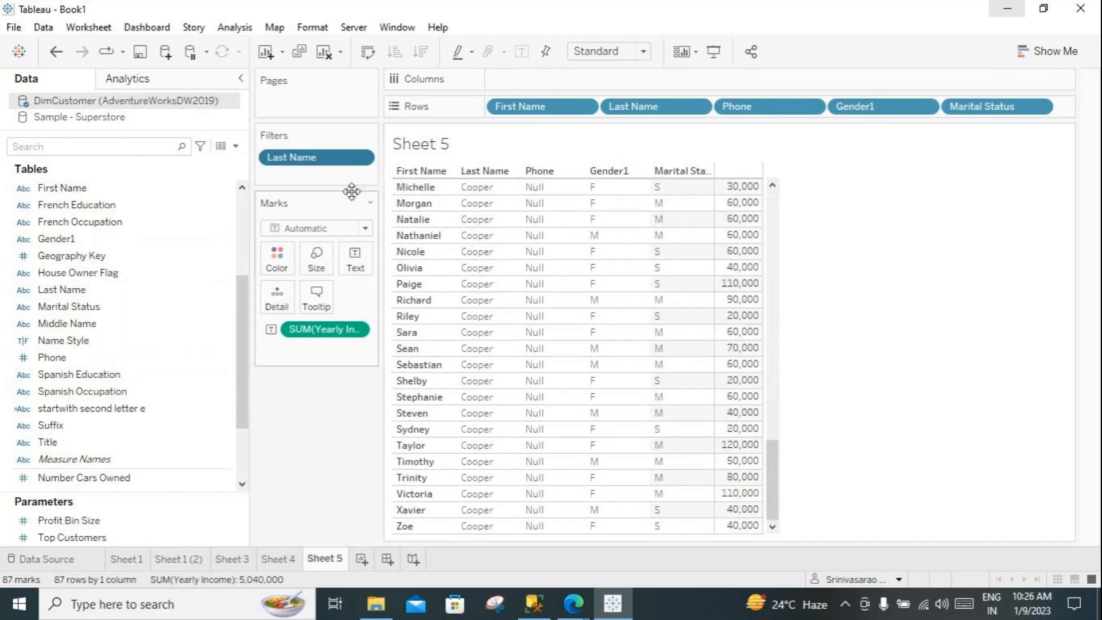
Step: Change the Last Name wildcard filter to exclude the customer last name it exactly matches, and apply it
{"action": "left_click", "coordinate": [361, 158]}
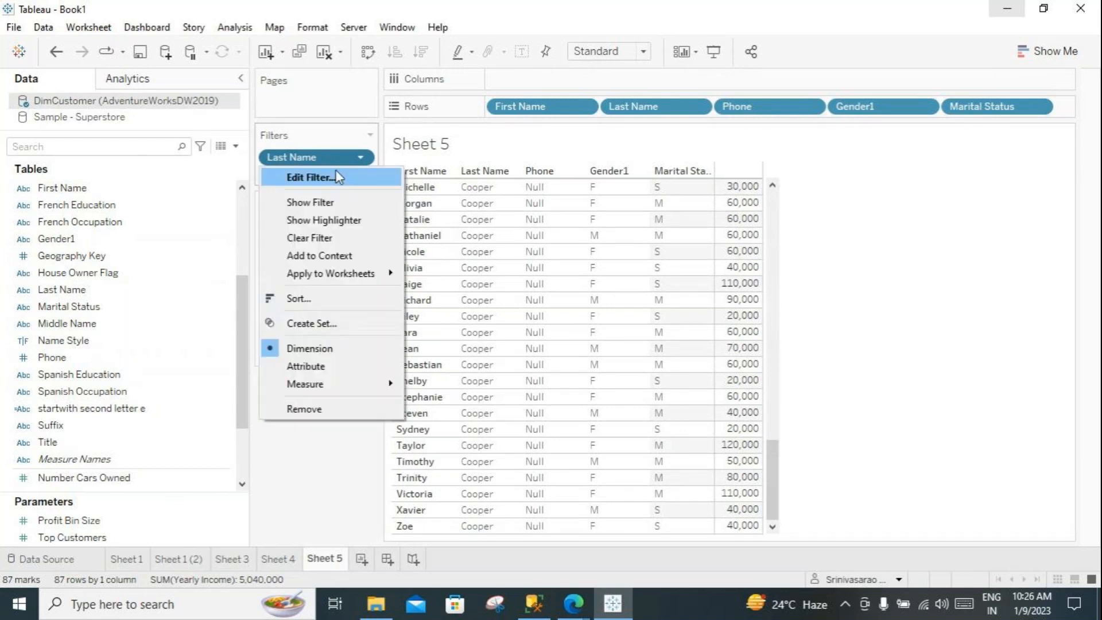
{"action": "left_click", "coordinate": [335, 170]}
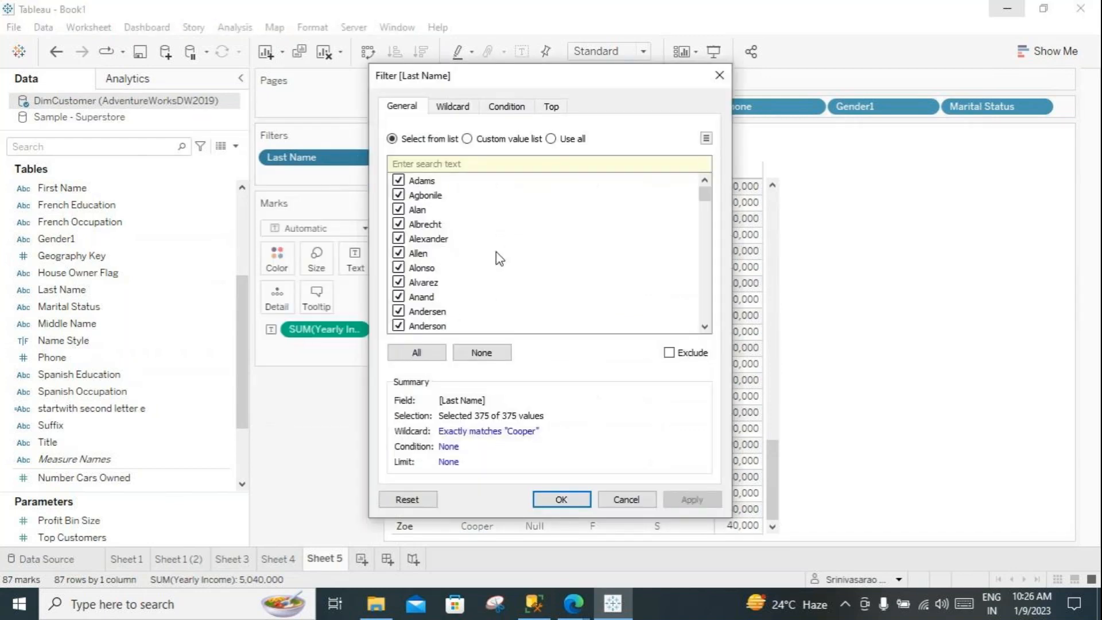
{"action": "left_click", "coordinate": [452, 108]}
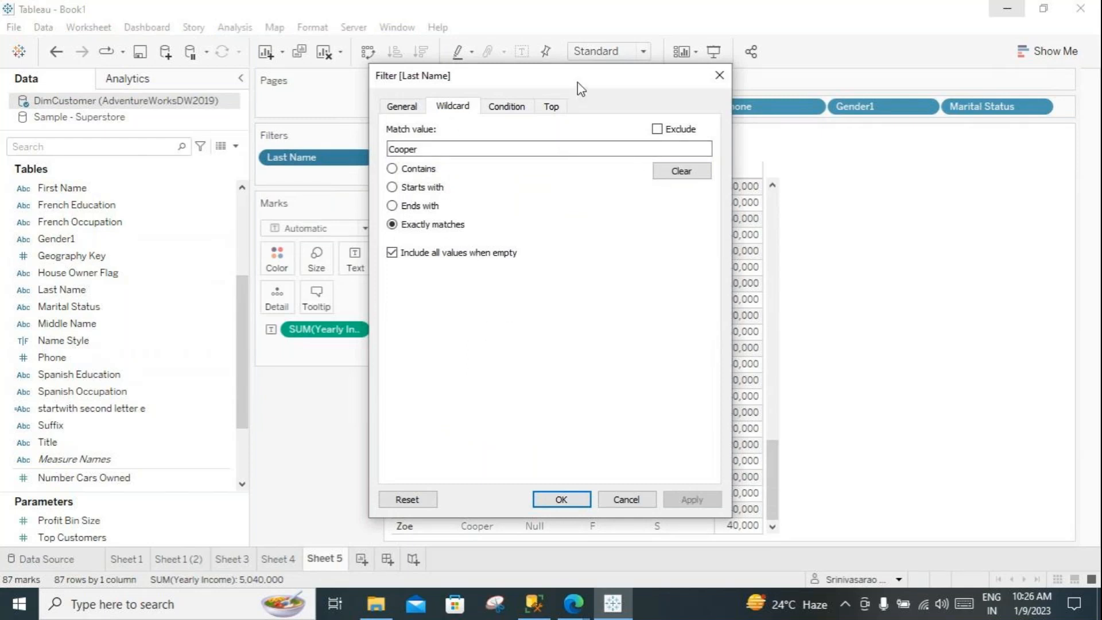
{"action": "left_click_drag", "start_coordinate": [577, 82], "coordinate": [260, 59]}
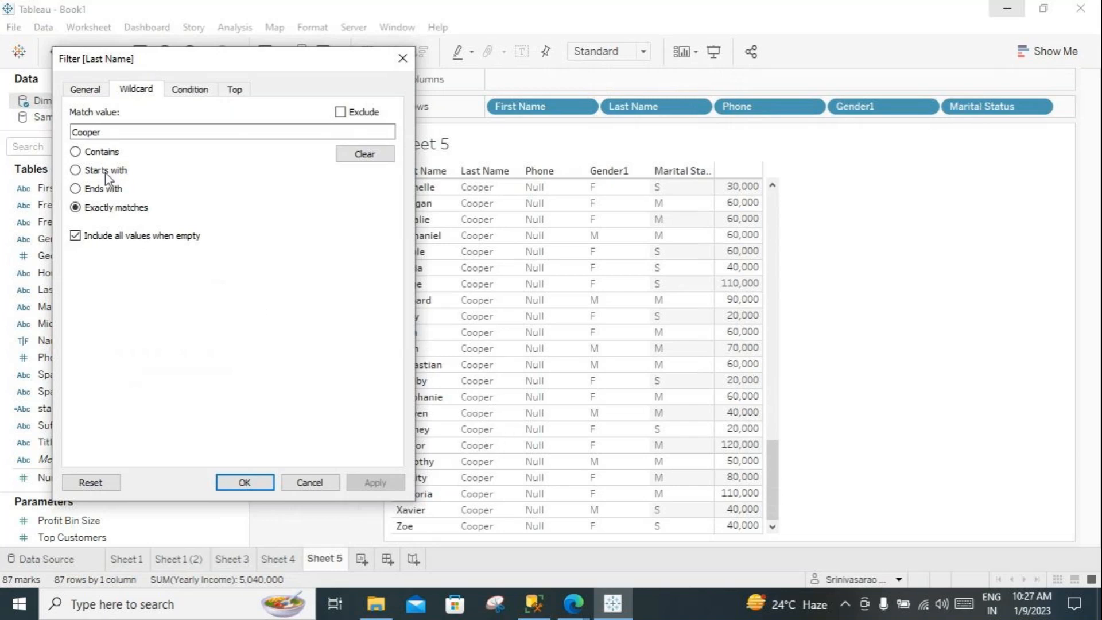
{"action": "left_click", "coordinate": [103, 132]}
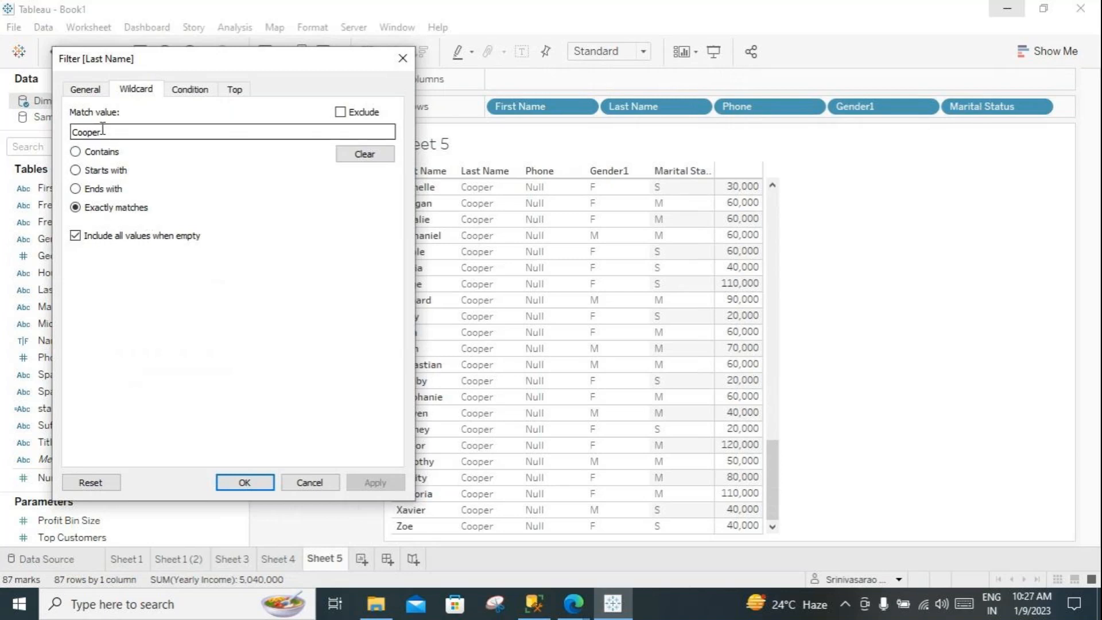
{"action": "left_click_drag", "start_coordinate": [111, 133], "coordinate": [71, 133]}
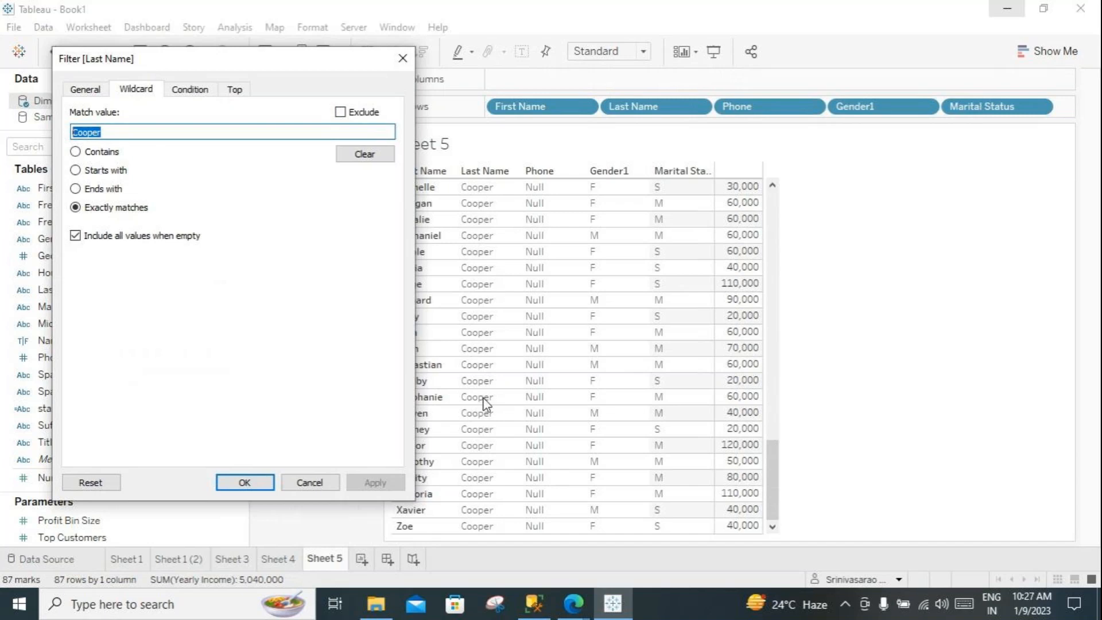
{"action": "left_click", "coordinate": [340, 112]}
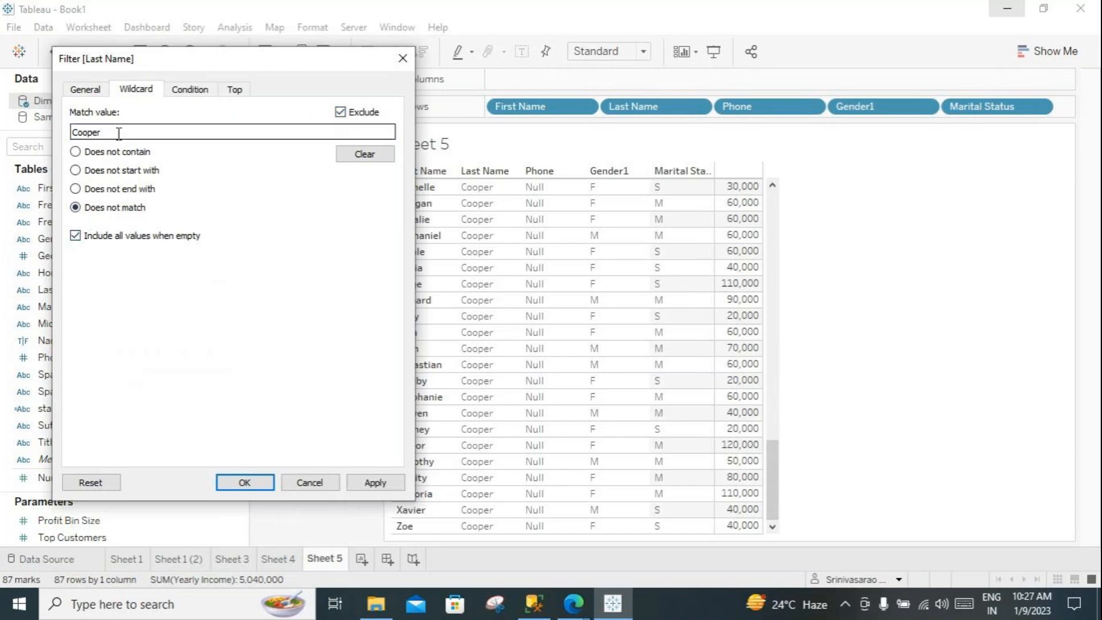
{"action": "left_click_drag", "start_coordinate": [117, 133], "coordinate": [67, 133]}
{"action": "left_click", "coordinate": [373, 482]}
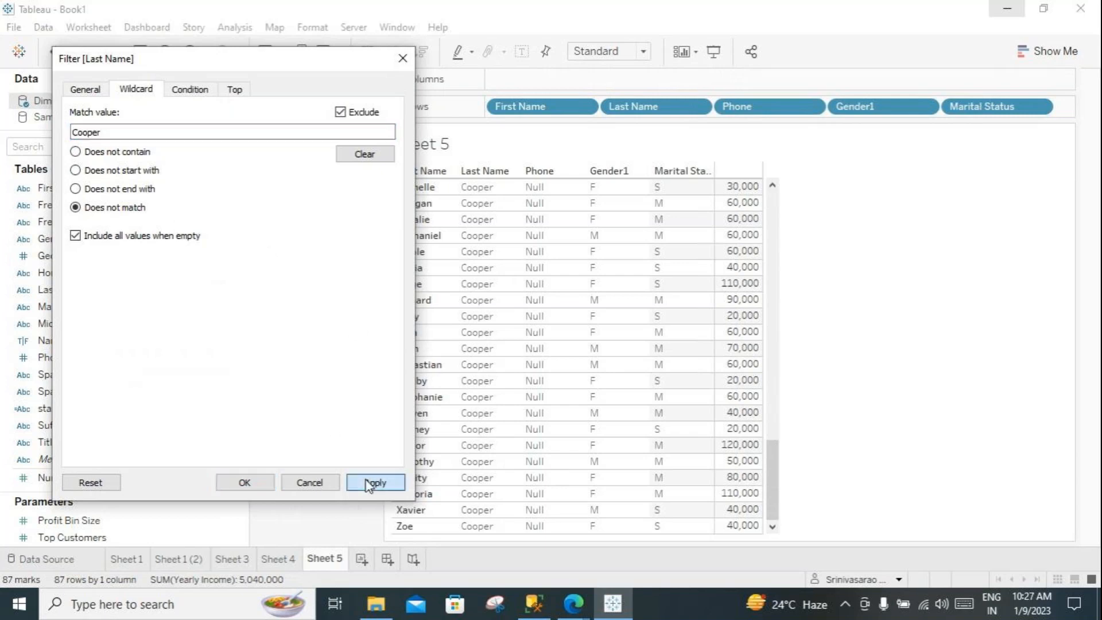
{"action": "left_click", "coordinate": [244, 482]}
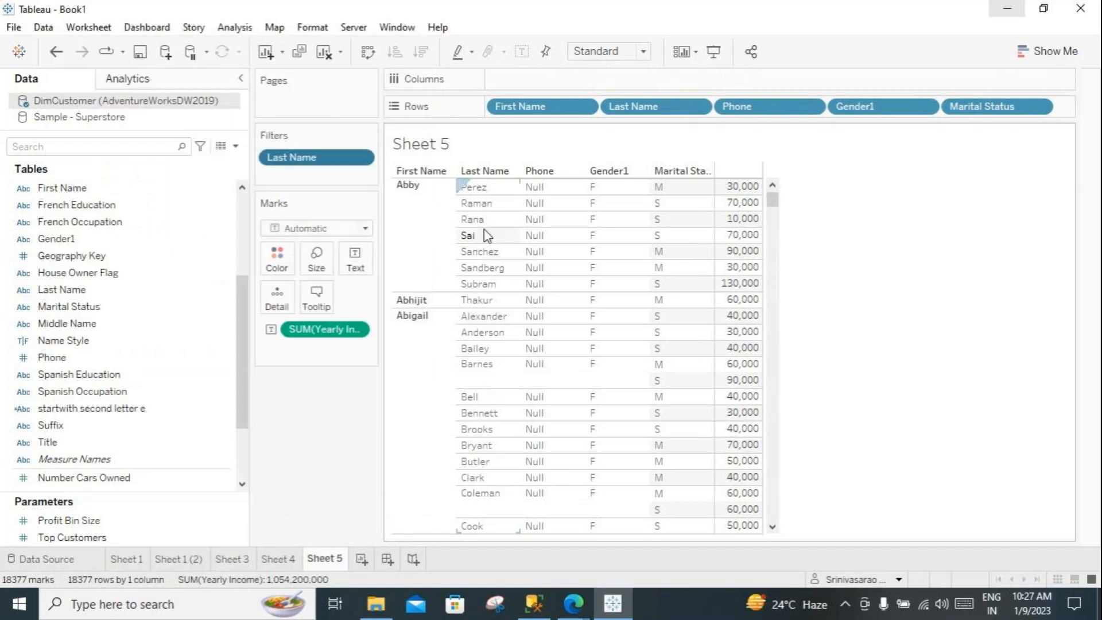
Step: Examine the last names in the text table to check them against the does-not-match filter
{"action": "scroll", "coordinate": [500, 365], "scroll_direction": "down", "scroll_amount": 5}
{"action": "scroll", "coordinate": [497, 367], "scroll_direction": "down", "scroll_amount": 15}
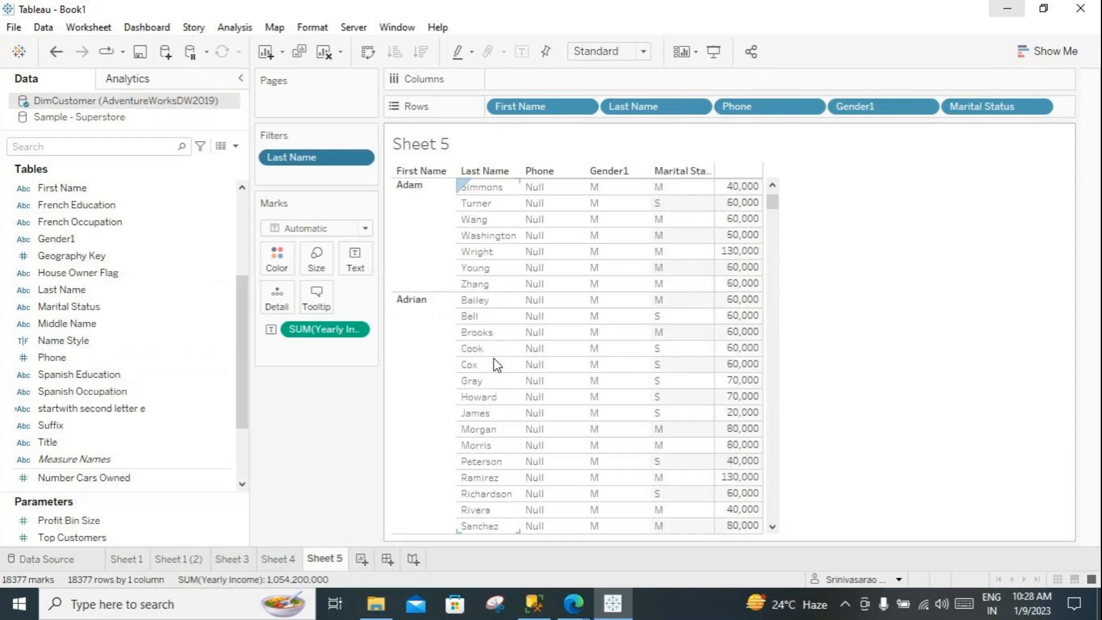
{"action": "scroll", "coordinate": [497, 365], "scroll_direction": "down", "scroll_amount": 15}
{"action": "scroll", "coordinate": [493, 364], "scroll_direction": "down", "scroll_amount": 15}
{"action": "scroll", "coordinate": [489, 356], "scroll_direction": "down", "scroll_amount": 7}
Step: Reopen the Last Name filter and compare its excluding wildcard settings with its general list selection
{"action": "left_click", "coordinate": [360, 156]}
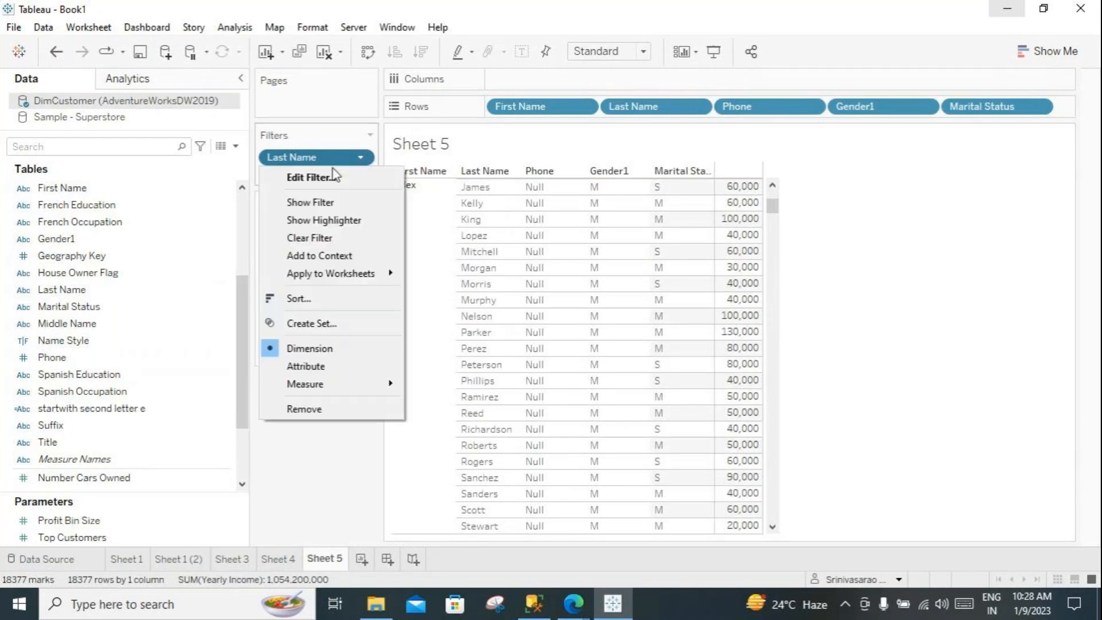
{"action": "left_click", "coordinate": [334, 175]}
{"action": "left_click", "coordinate": [456, 110]}
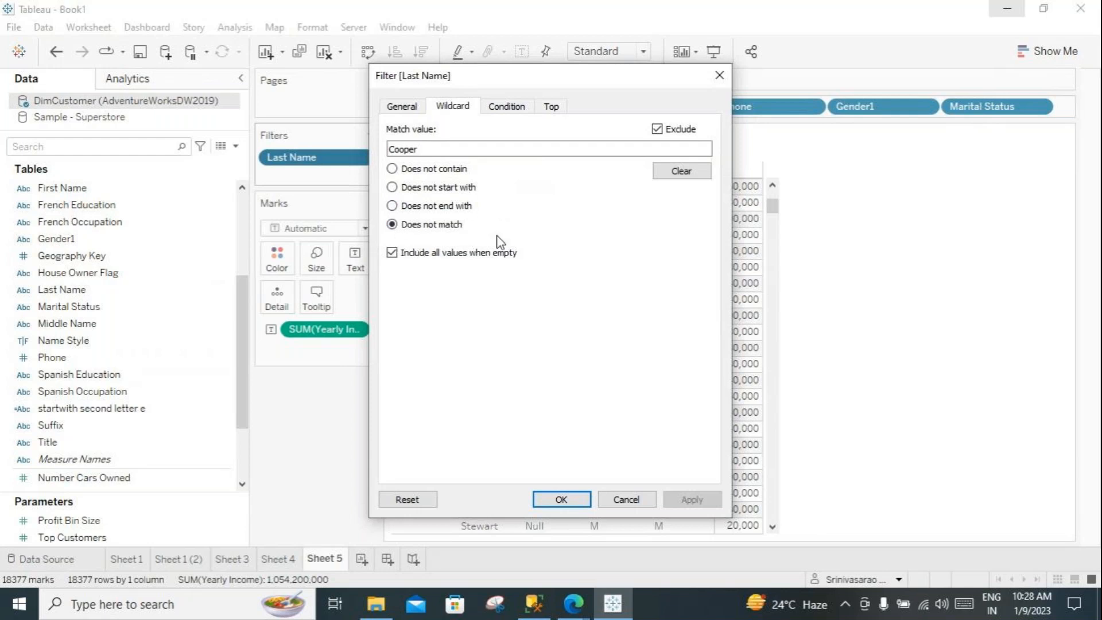
{"action": "left_click", "coordinate": [420, 149]}
{"action": "left_click_drag", "start_coordinate": [419, 150], "coordinate": [384, 156]}
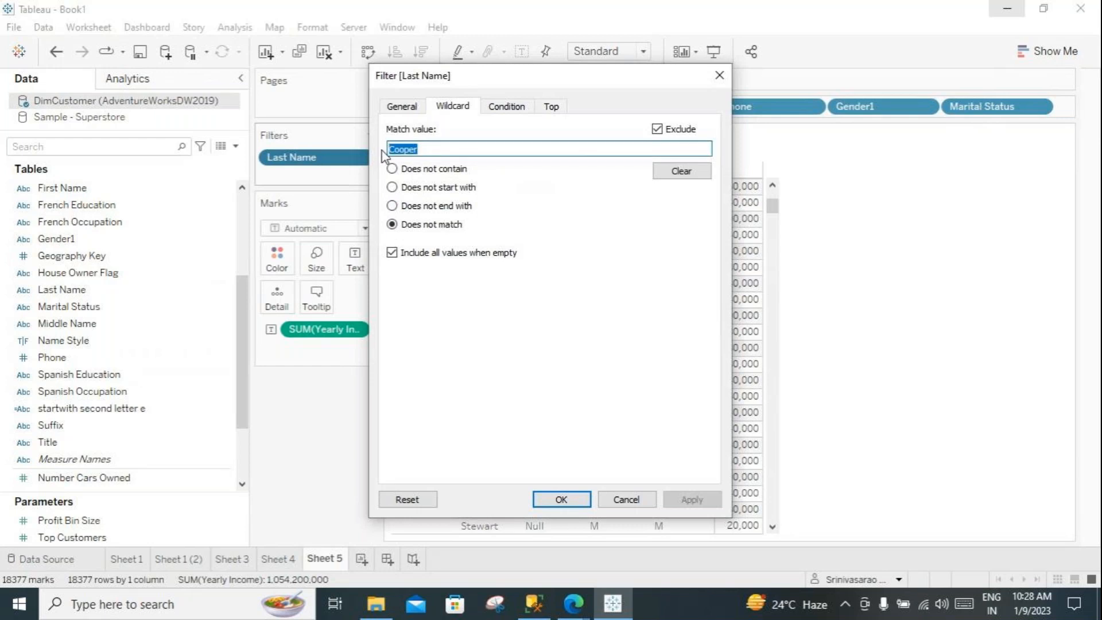
{"action": "left_click", "coordinate": [402, 107]}
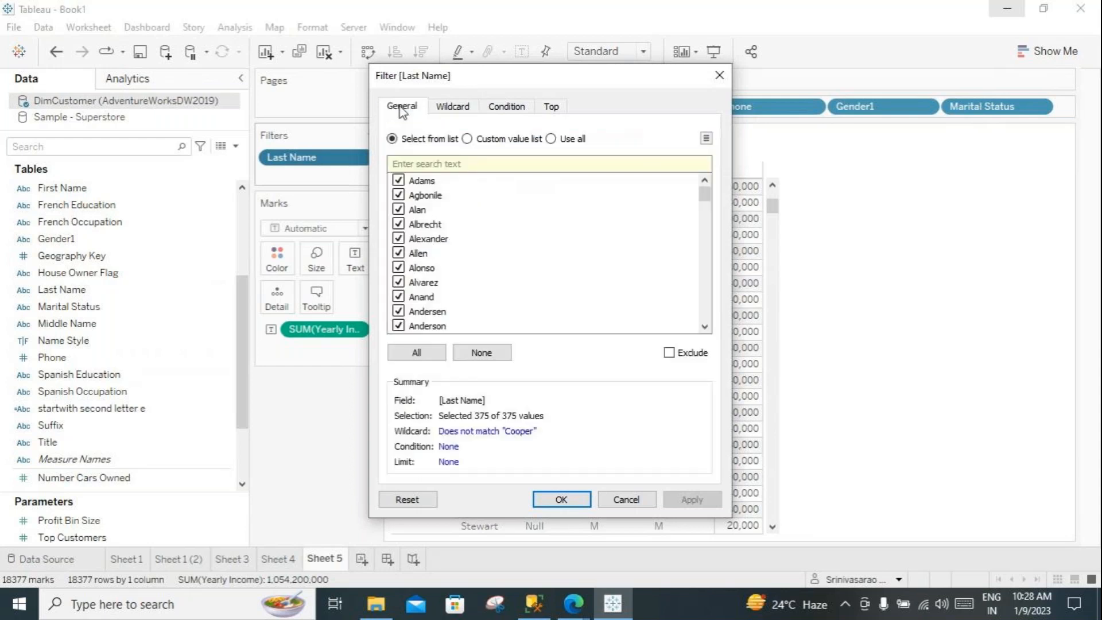
{"action": "left_click", "coordinate": [450, 108]}
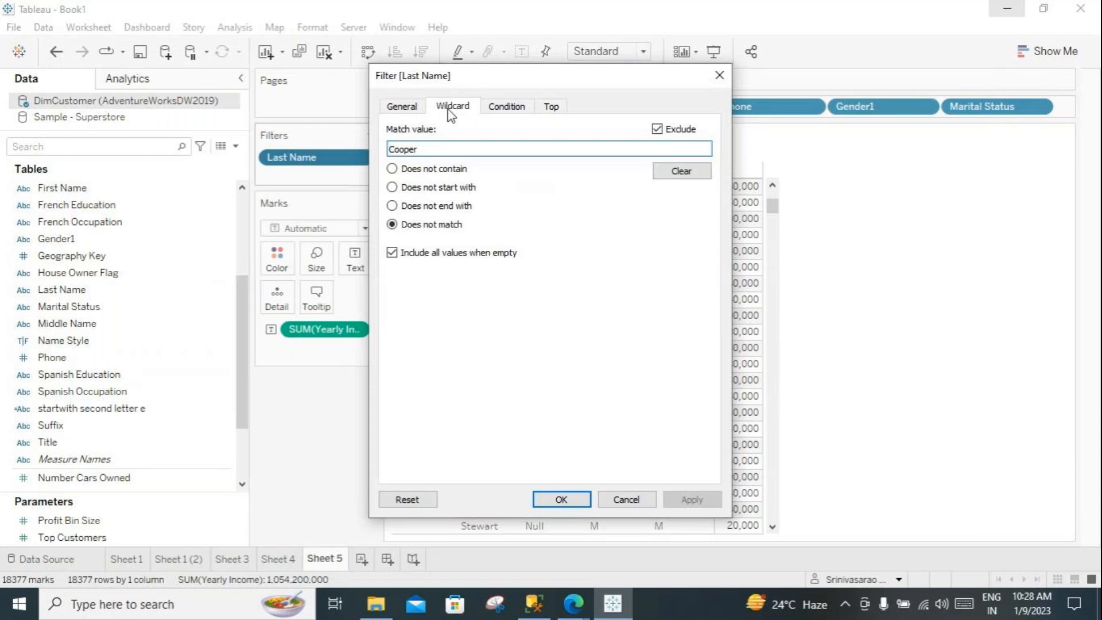
{"action": "left_click", "coordinate": [402, 107]}
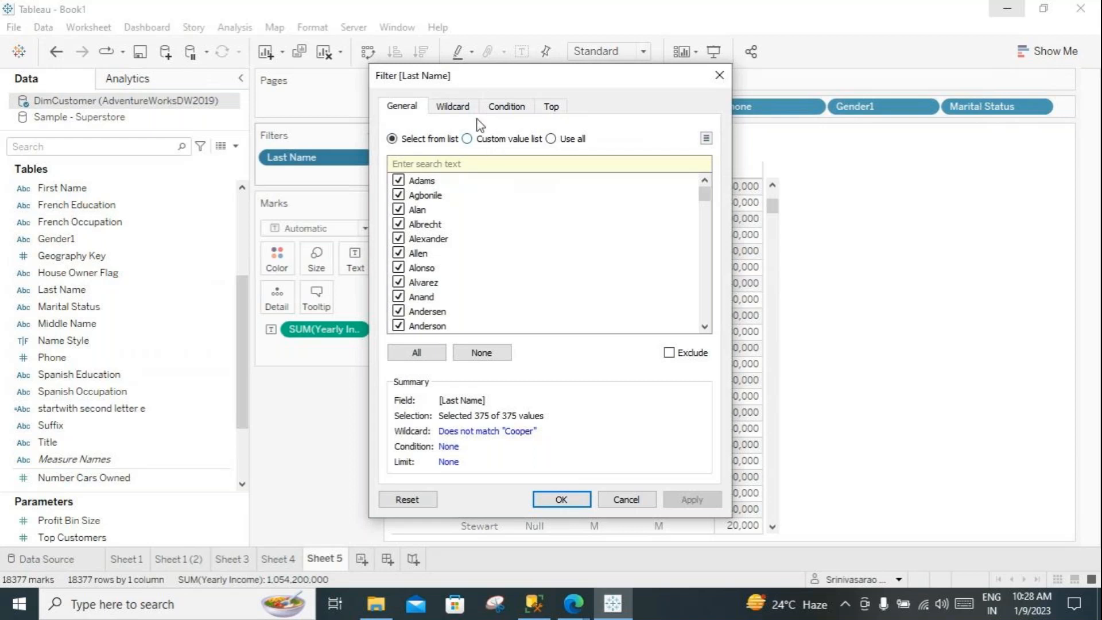
{"action": "left_click", "coordinate": [450, 110]}
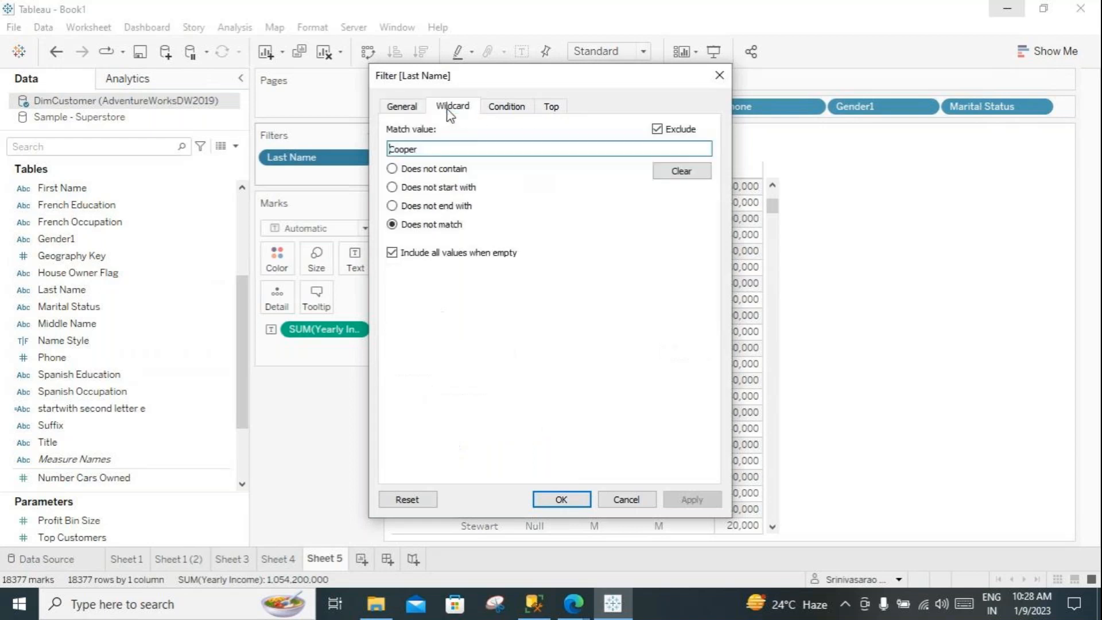
Step: Review the Last Name filter's condition, top, wildcard and general settings, and close it without changes
{"action": "left_click", "coordinate": [506, 109]}
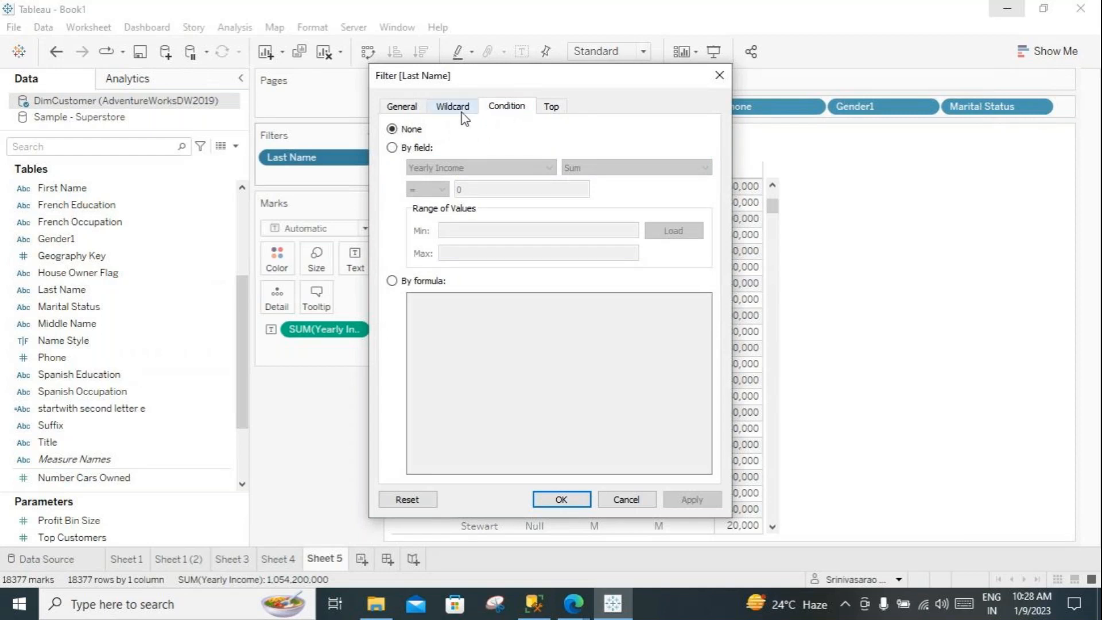
{"action": "left_click", "coordinate": [552, 109]}
{"action": "left_click", "coordinate": [506, 113]}
{"action": "left_click", "coordinate": [447, 111]}
{"action": "left_click", "coordinate": [416, 113]}
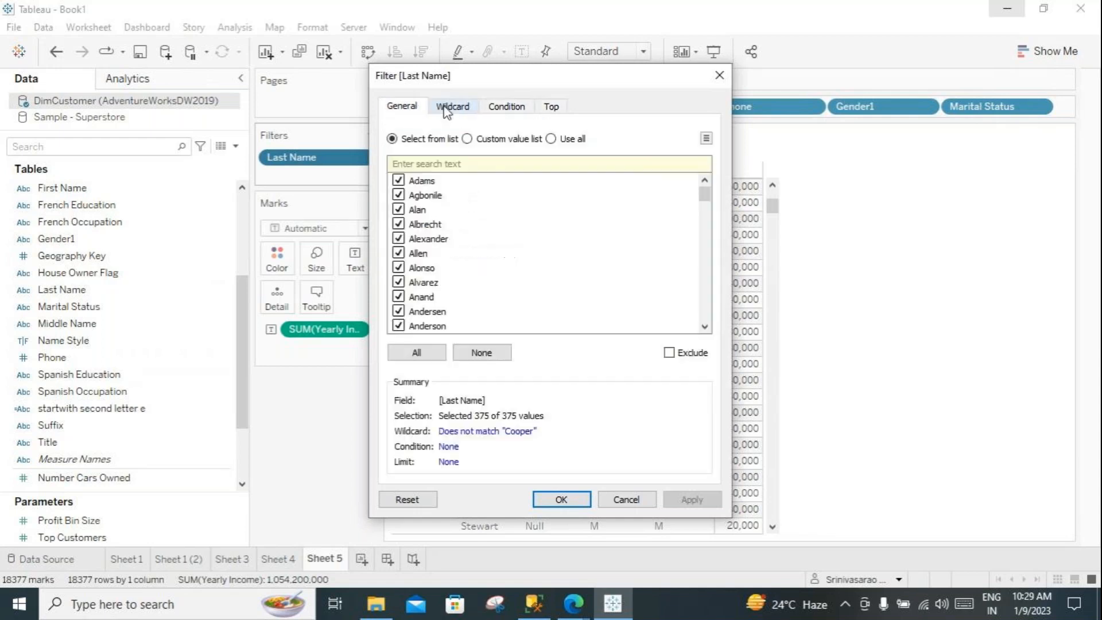
{"action": "left_click", "coordinate": [446, 109]}
{"action": "left_click", "coordinate": [627, 501]}
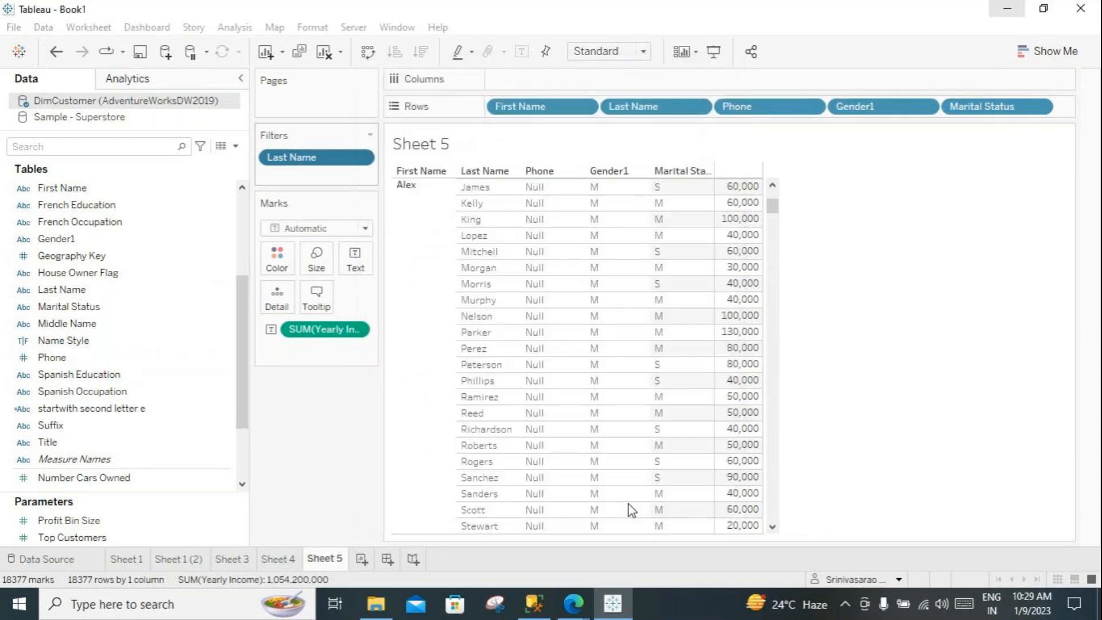
Step: Switch to SQL Server Management Studio, enlarge the query editor area, and select the numbered entries 1 to 16 in the script
{"action": "left_click", "coordinate": [540, 612]}
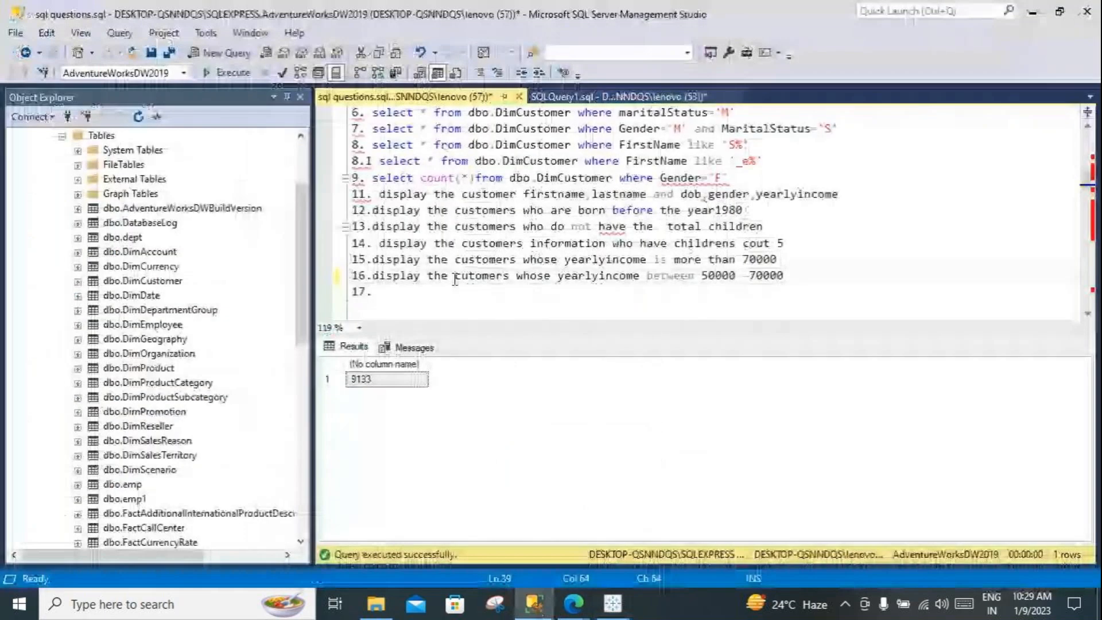
{"action": "left_click_drag", "start_coordinate": [472, 334], "coordinate": [472, 449]}
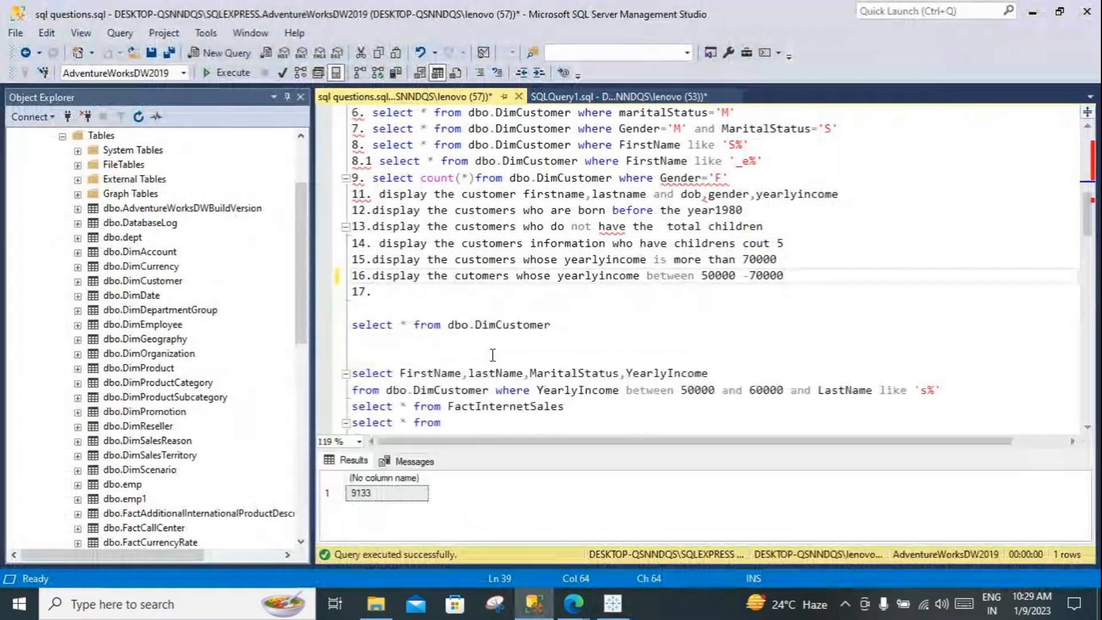
{"action": "scroll", "coordinate": [594, 318], "scroll_direction": "up", "scroll_amount": 4}
{"action": "scroll", "coordinate": [594, 319], "scroll_direction": "down", "scroll_amount": 2}
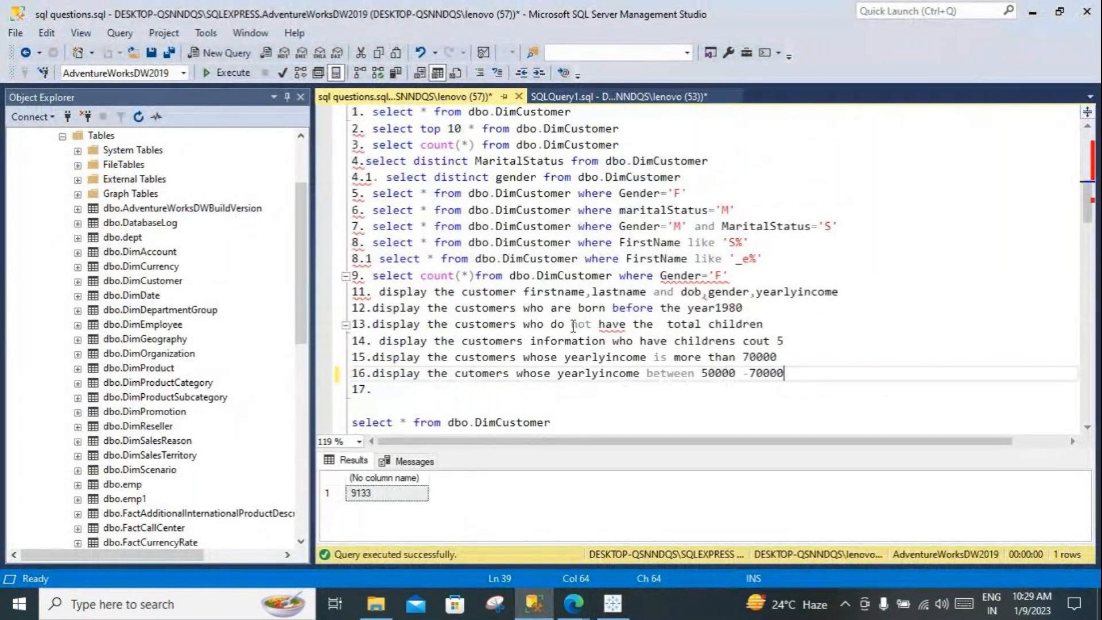
{"action": "scroll", "coordinate": [533, 281], "scroll_direction": "up", "scroll_amount": 1}
{"action": "left_click_drag", "start_coordinate": [373, 167], "coordinate": [784, 423]}
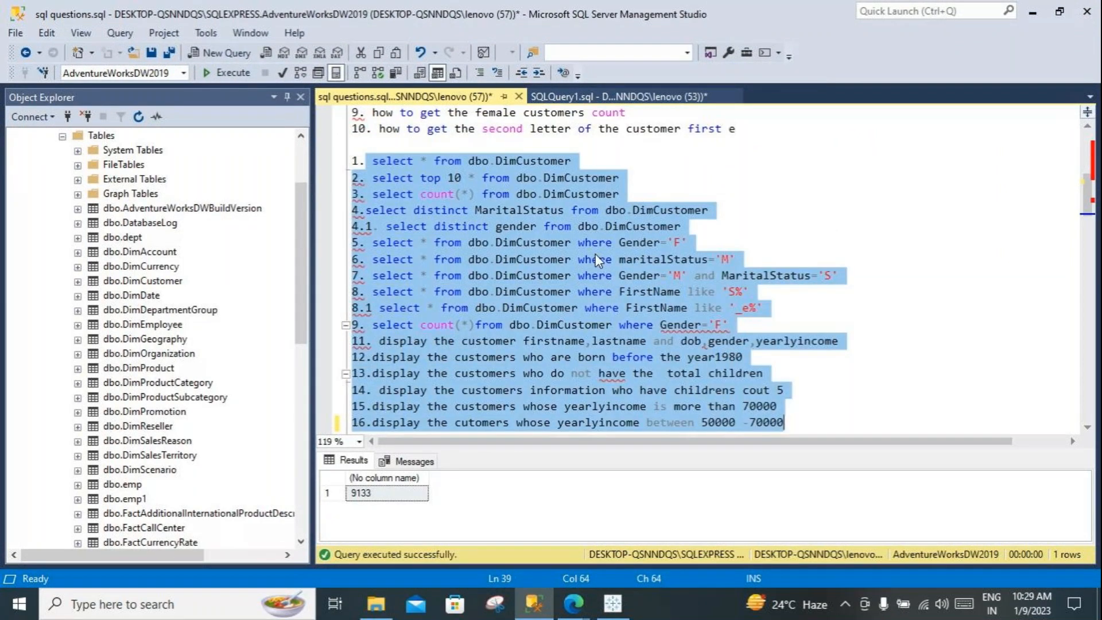
Step: Examine the numbered questions and their DimCustomer queries throughout the sql questions.sql script
{"action": "scroll", "coordinate": [594, 254], "scroll_direction": "down", "scroll_amount": 2}
{"action": "scroll", "coordinate": [601, 302], "scroll_direction": "up", "scroll_amount": 5}
{"action": "scroll", "coordinate": [597, 292], "scroll_direction": "down", "scroll_amount": 5}
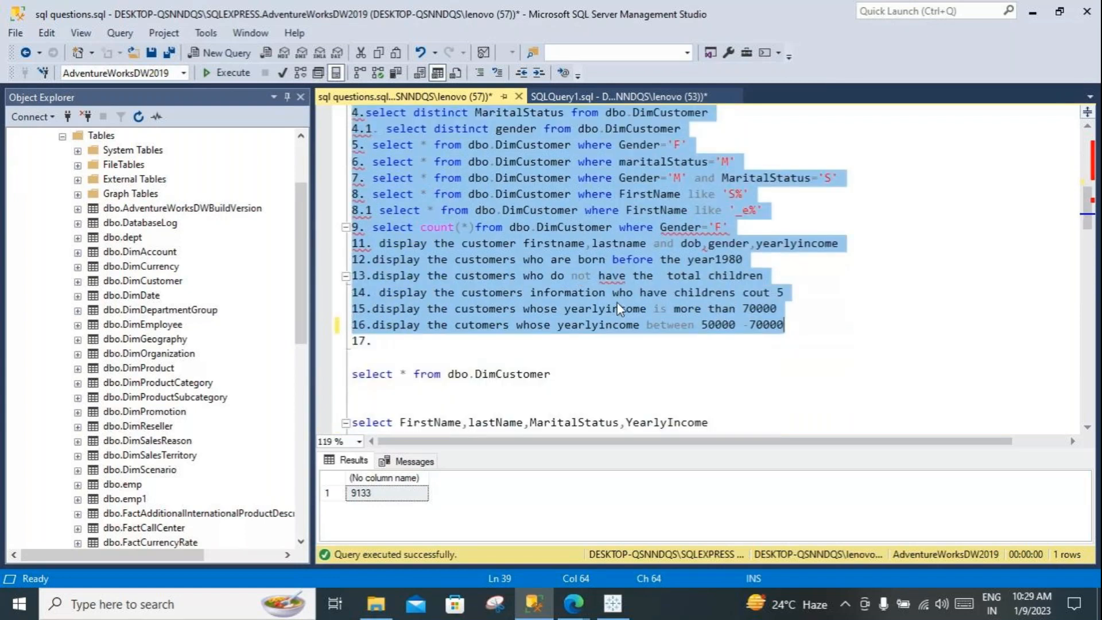
{"action": "scroll", "coordinate": [534, 330], "scroll_direction": "up", "scroll_amount": 1}
{"action": "scroll", "coordinate": [535, 336], "scroll_direction": "up", "scroll_amount": 2}
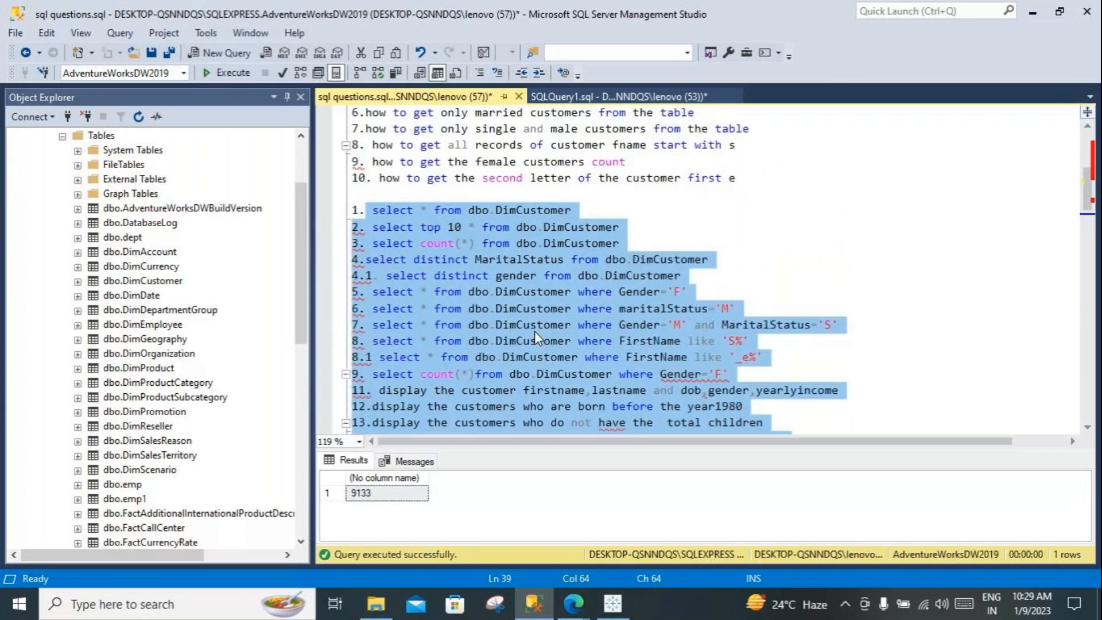
{"action": "scroll", "coordinate": [535, 331], "scroll_direction": "up", "scroll_amount": 3}
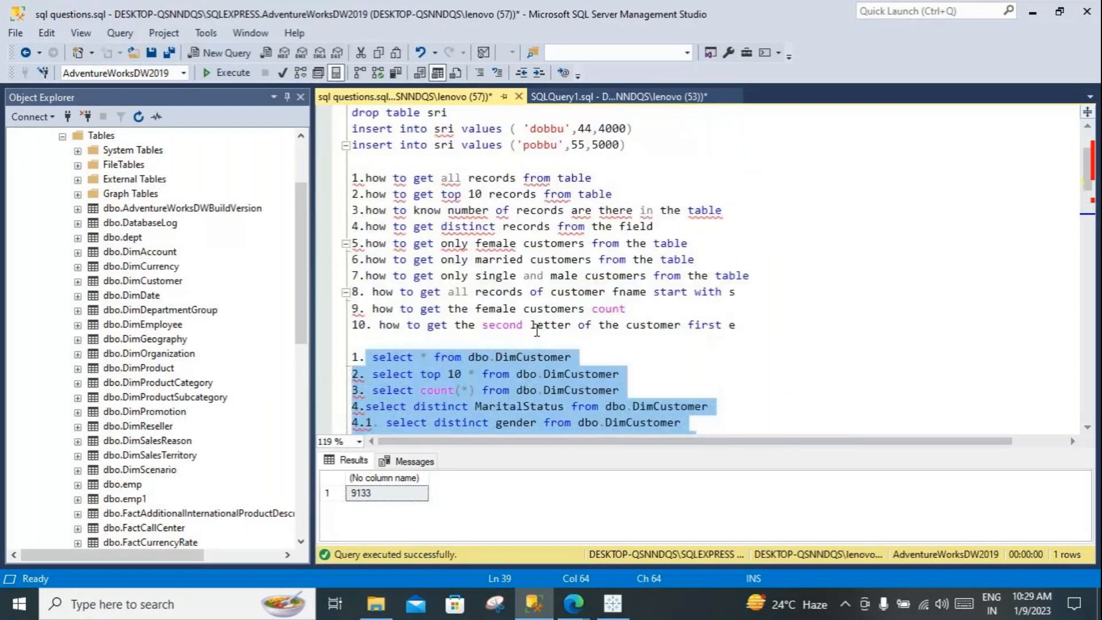
{"action": "scroll", "coordinate": [537, 330], "scroll_direction": "down", "scroll_amount": 8}
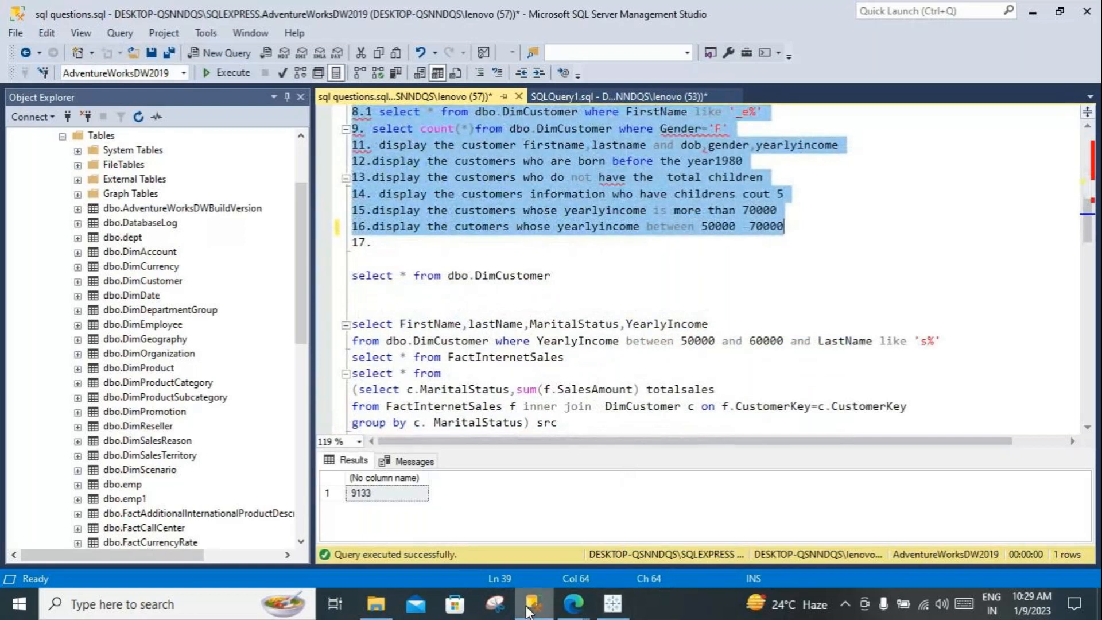
Step: Select only questions 11 to 16 in the script, from customer names and dob through yearly income between 50000 and 70000
{"action": "left_click", "coordinate": [529, 610]}
{"action": "left_click", "coordinate": [528, 610]}
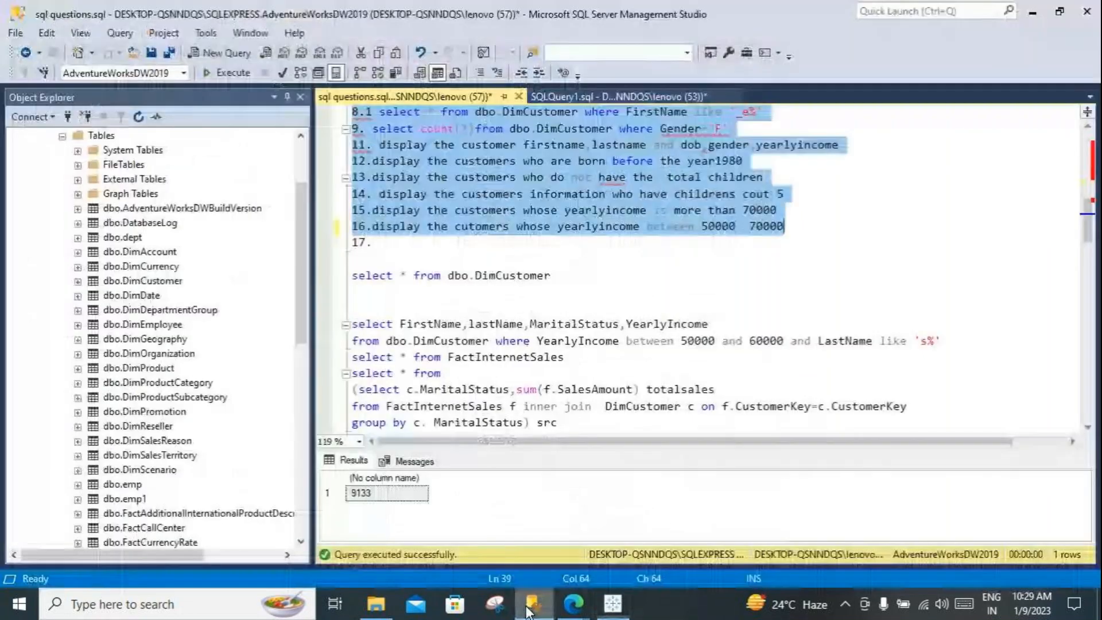
{"action": "scroll", "coordinate": [589, 339], "scroll_direction": "up", "scroll_amount": 2}
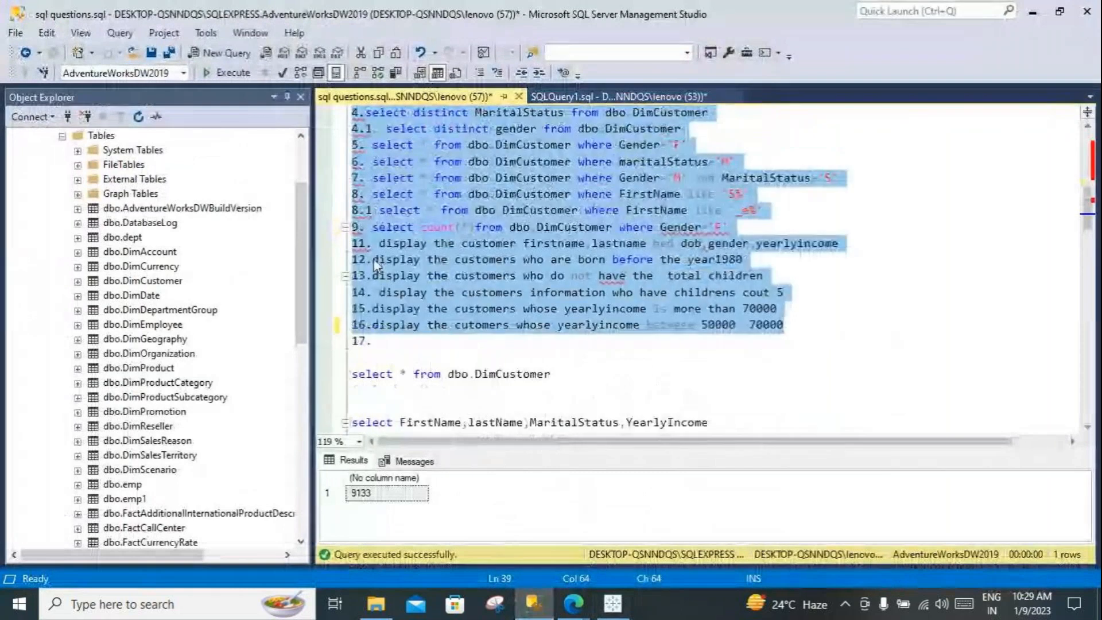
{"action": "left_click", "coordinate": [361, 244]}
{"action": "left_click_drag", "start_coordinate": [353, 243], "coordinate": [795, 324]}
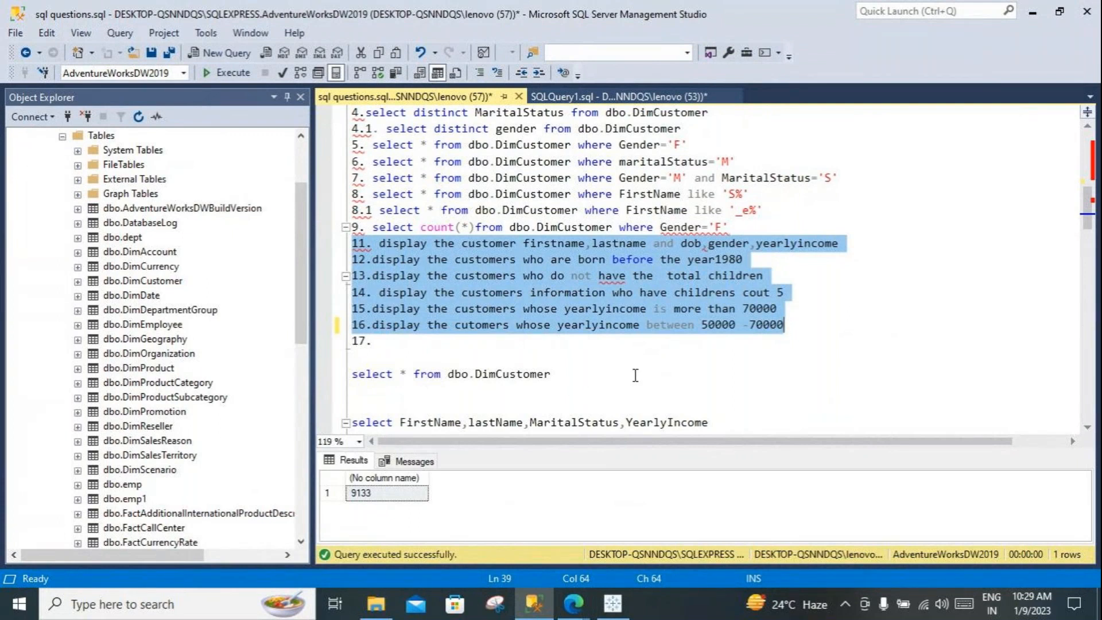
Step: Examine the queries below question 16 in the script, from DimCustomer and FactInternetSales to the pivot and emp statements, and the numbered queries above
{"action": "scroll", "coordinate": [635, 375], "scroll_direction": "down", "scroll_amount": 1}
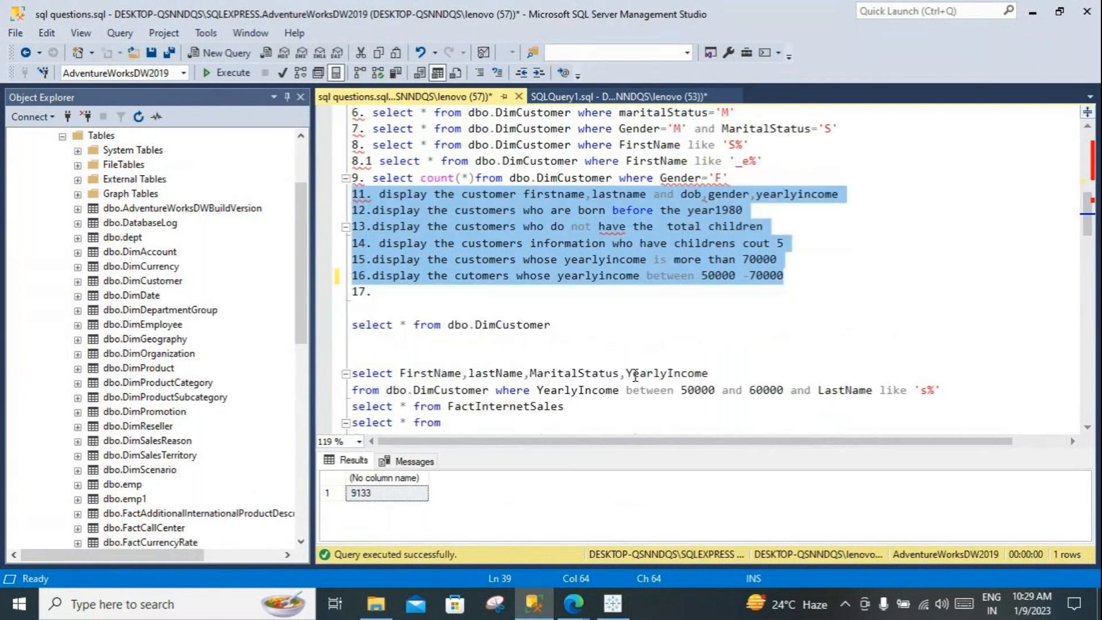
{"action": "scroll", "coordinate": [635, 375], "scroll_direction": "down", "scroll_amount": 2}
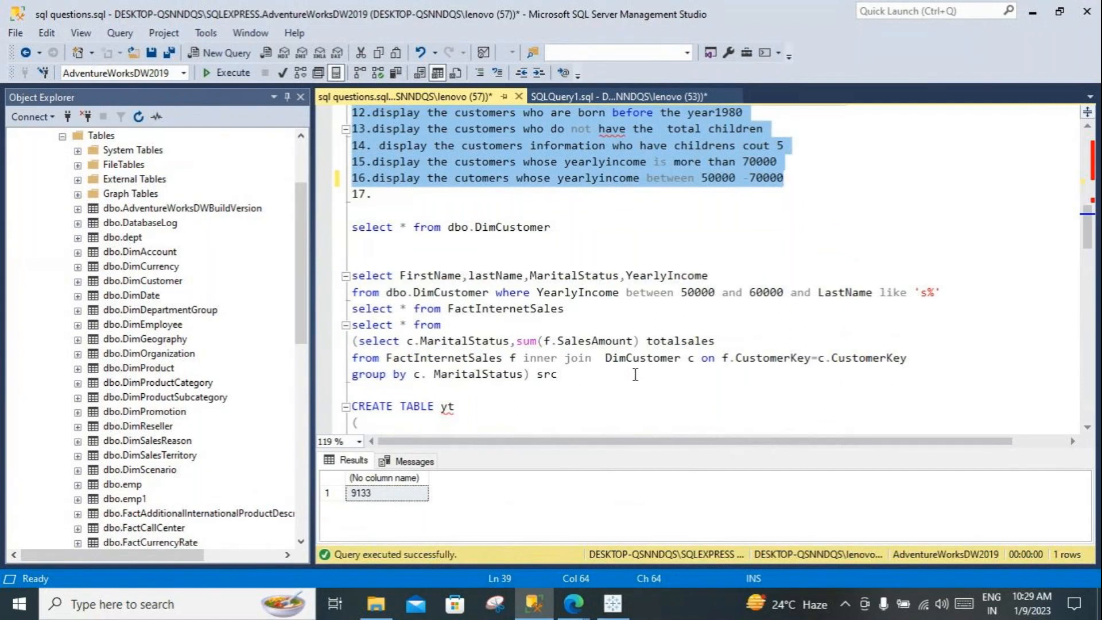
{"action": "scroll", "coordinate": [636, 374], "scroll_direction": "down", "scroll_amount": 1}
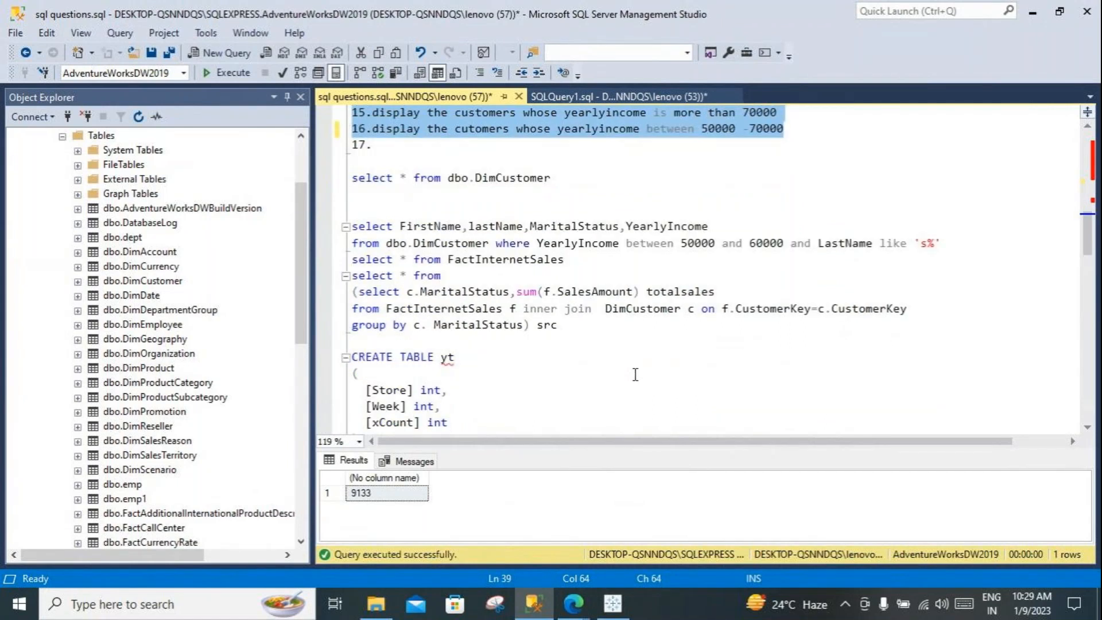
{"action": "scroll", "coordinate": [636, 374], "scroll_direction": "down", "scroll_amount": 12}
{"action": "scroll", "coordinate": [635, 374], "scroll_direction": "up", "scroll_amount": 8}
{"action": "scroll", "coordinate": [635, 374], "scroll_direction": "up", "scroll_amount": 9}
{"action": "scroll", "coordinate": [492, 334], "scroll_direction": "up", "scroll_amount": 6}
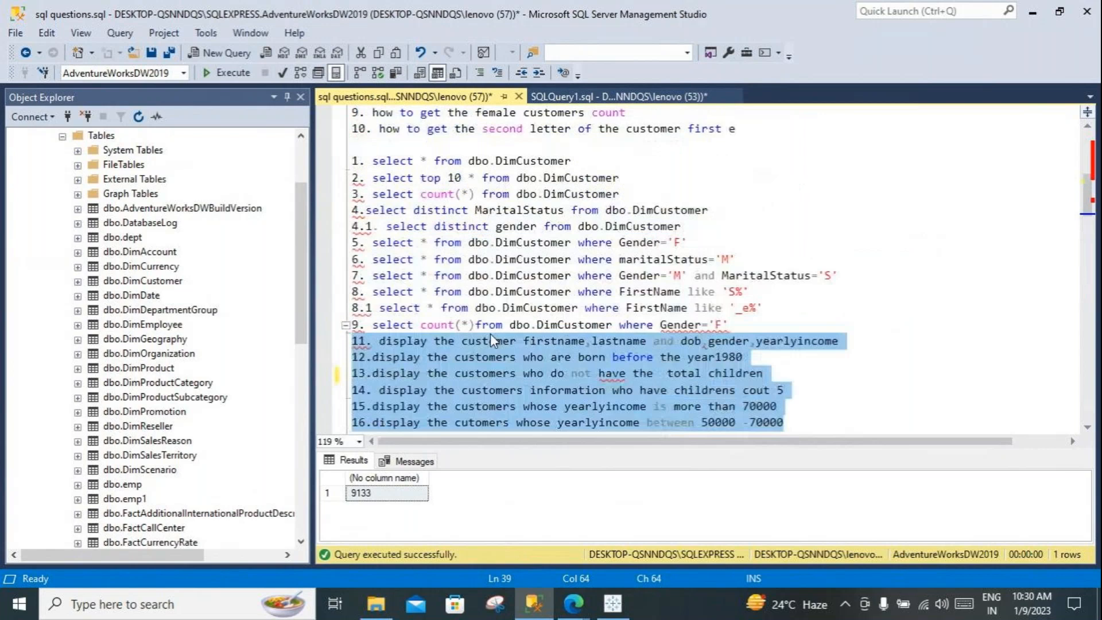
{"action": "scroll", "coordinate": [492, 334], "scroll_direction": "down", "scroll_amount": 6}
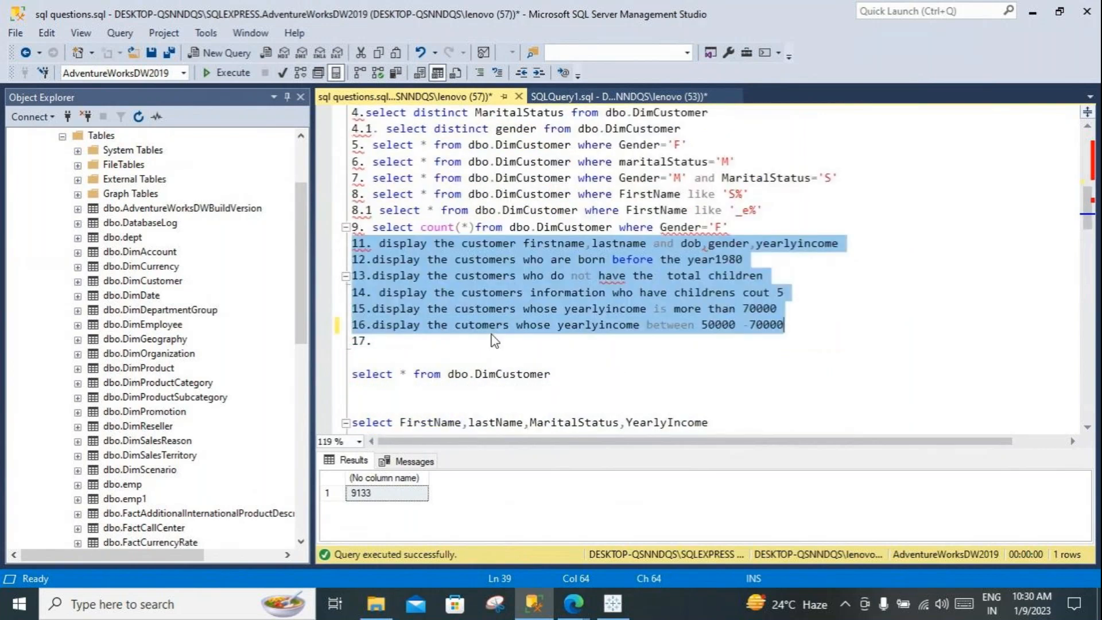
{"action": "scroll", "coordinate": [492, 336], "scroll_direction": "up", "scroll_amount": 6}
{"action": "scroll", "coordinate": [493, 334], "scroll_direction": "down", "scroll_amount": 15}
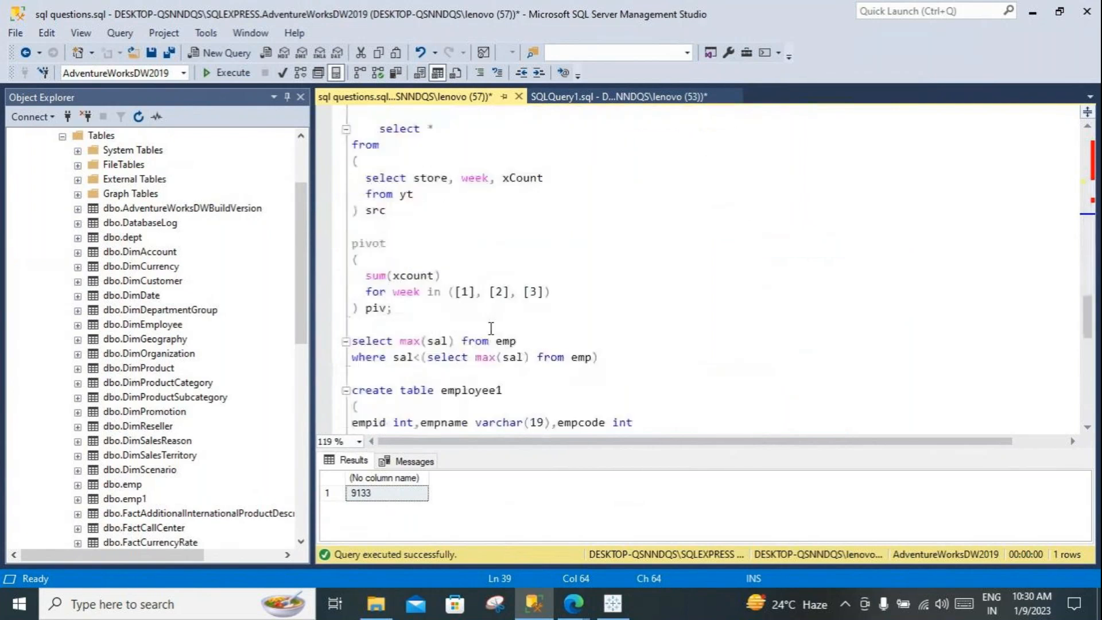
Step: Switch back to Tableau, and widen the Data pane and the Filters and Marks cards beside the Sheet 5 view
{"action": "left_click", "coordinate": [1032, 12]}
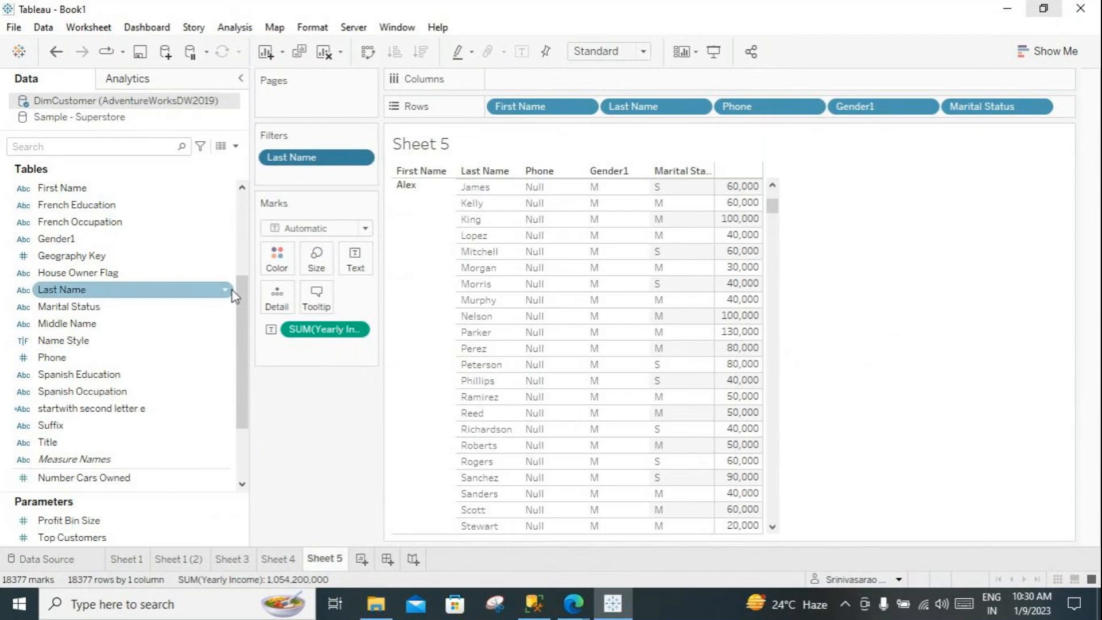
{"action": "left_click_drag", "start_coordinate": [239, 284], "coordinate": [249, 189]}
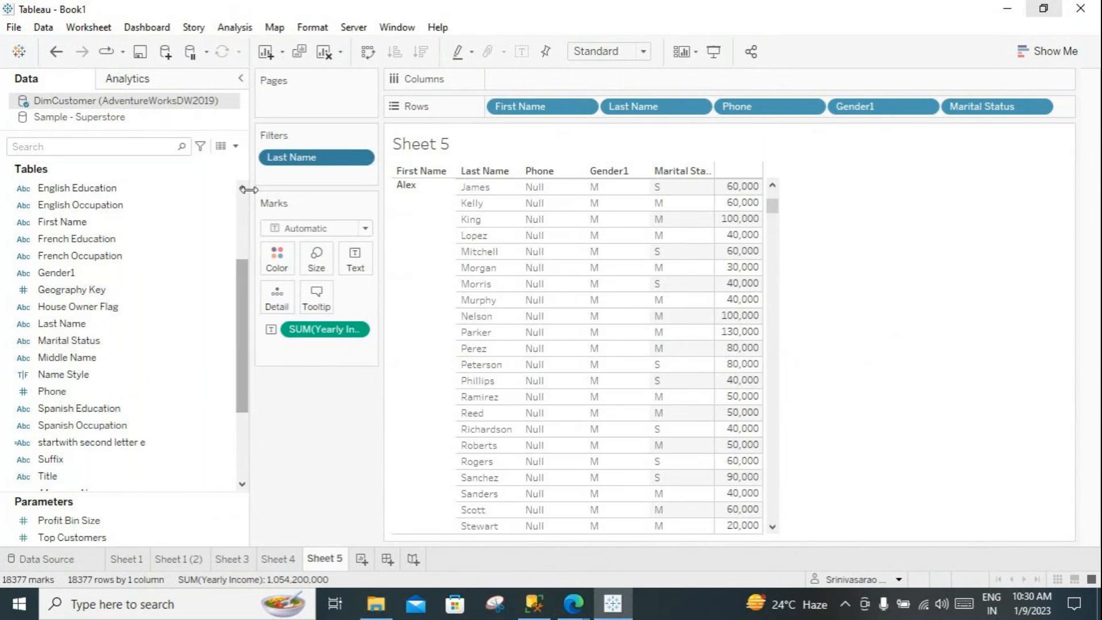
{"action": "left_click_drag", "start_coordinate": [249, 189], "coordinate": [296, 189]}
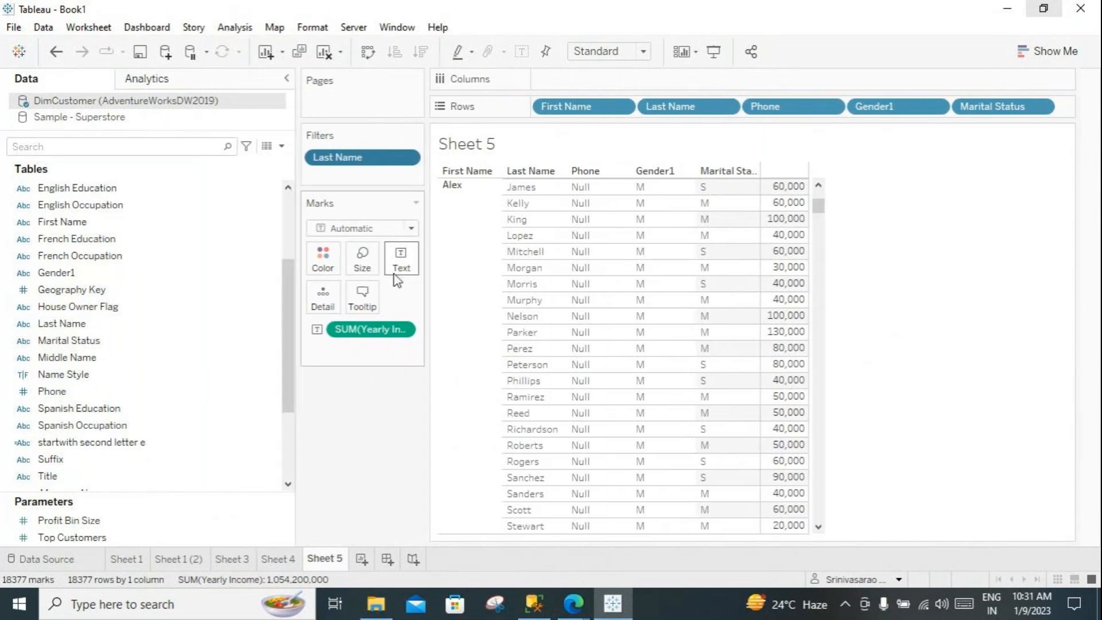
{"action": "left_click_drag", "start_coordinate": [426, 298], "coordinate": [491, 305]}
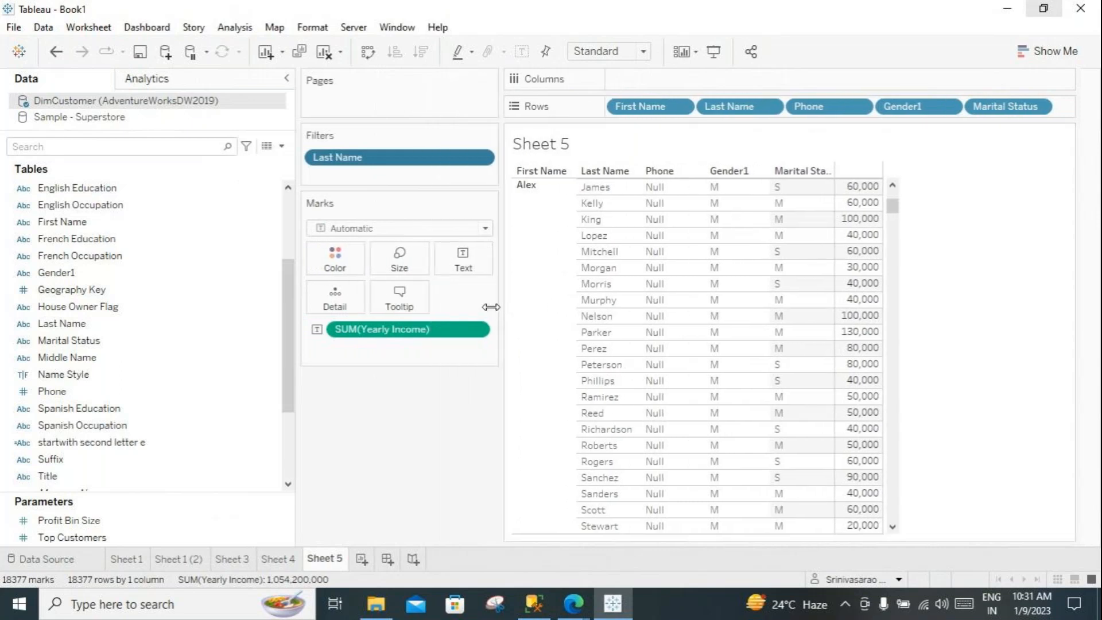
{"action": "left_click_drag", "start_coordinate": [295, 367], "coordinate": [294, 397]}
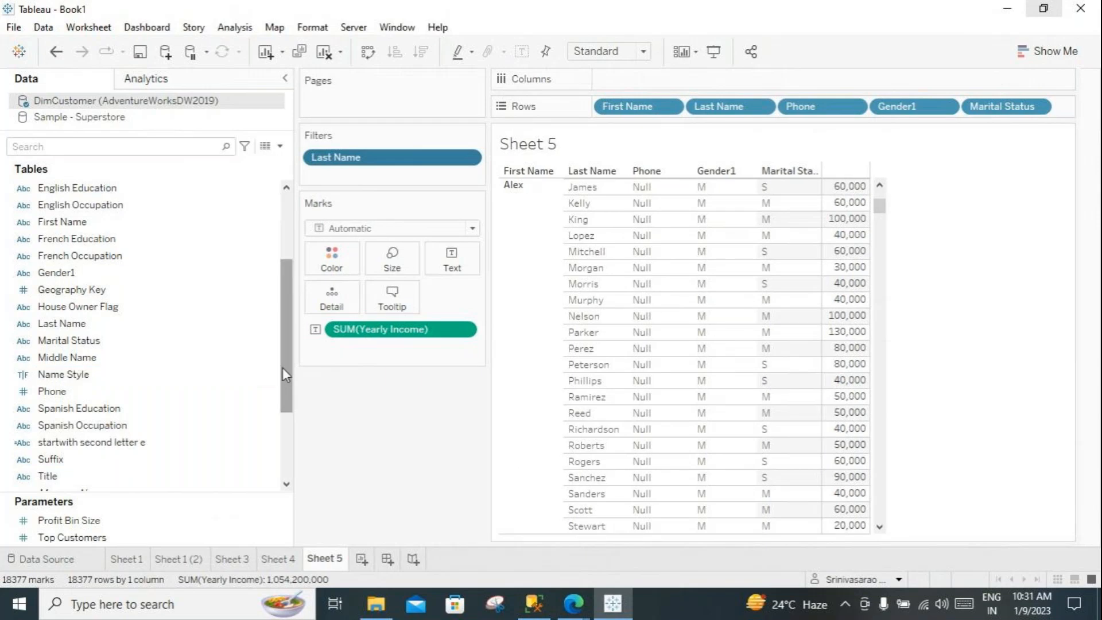
{"action": "scroll", "coordinate": [284, 367], "scroll_direction": "down", "scroll_amount": 2}
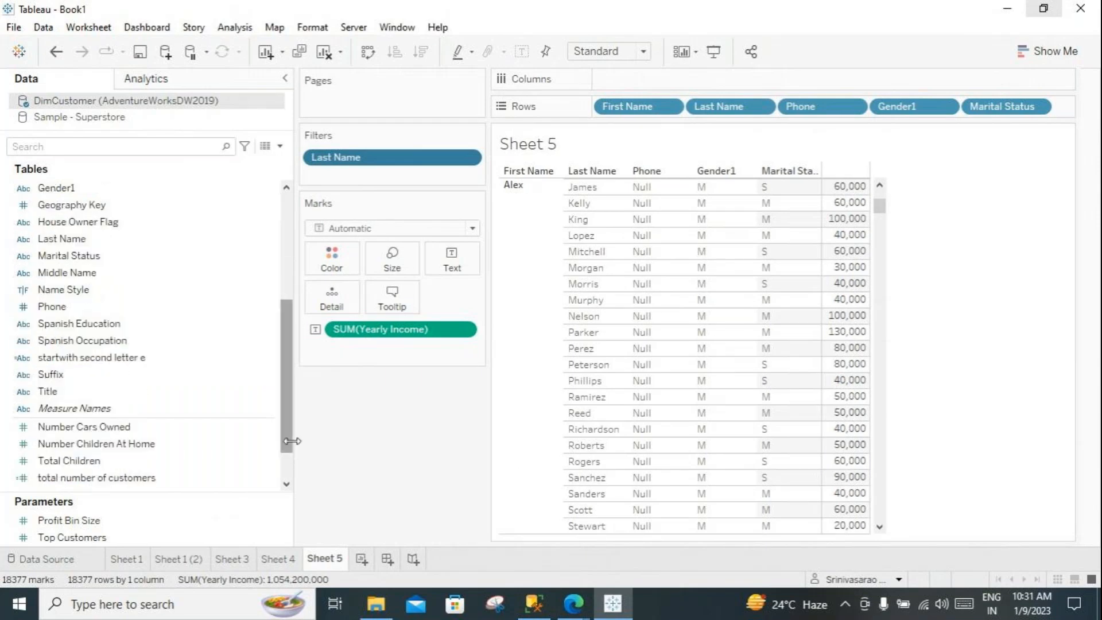
{"action": "left_click_drag", "start_coordinate": [293, 439], "coordinate": [325, 424]}
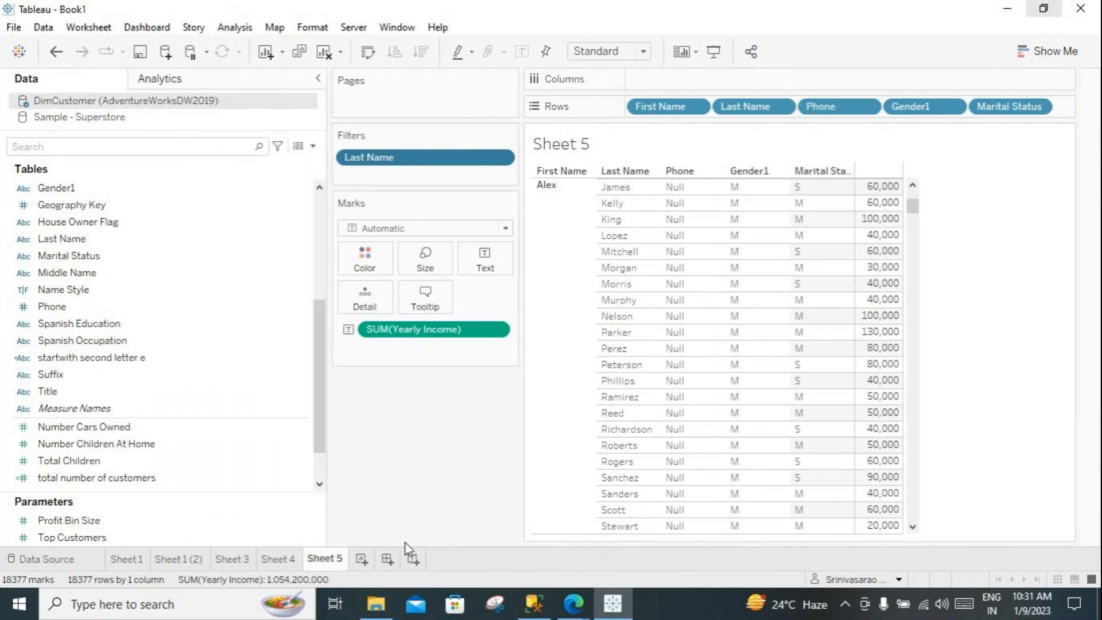
{"action": "mouse_move", "coordinate": [571, 603]}
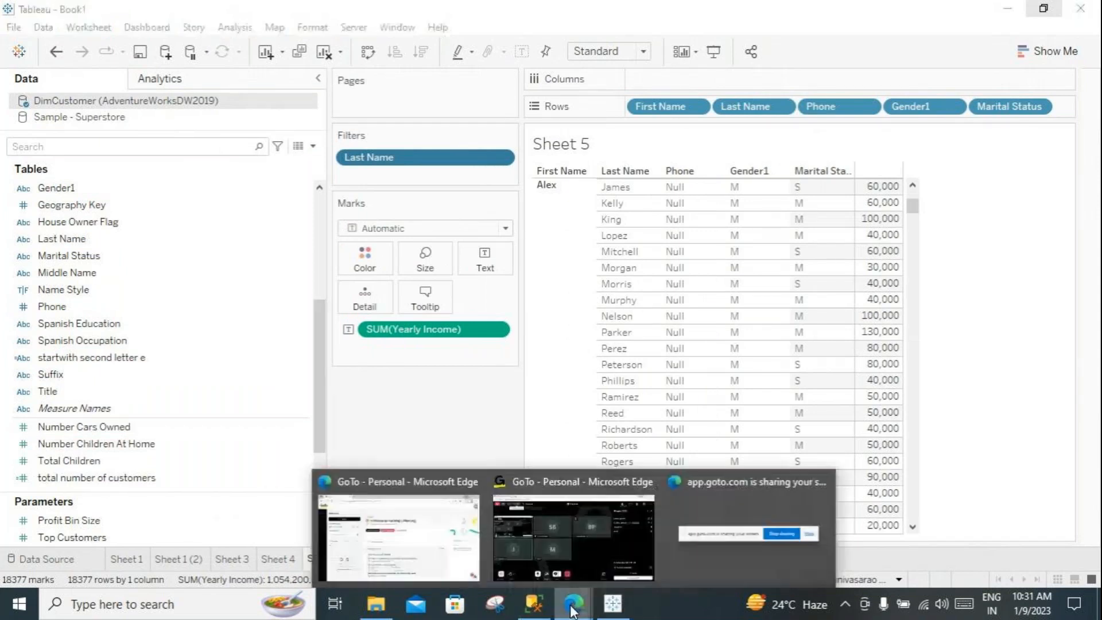